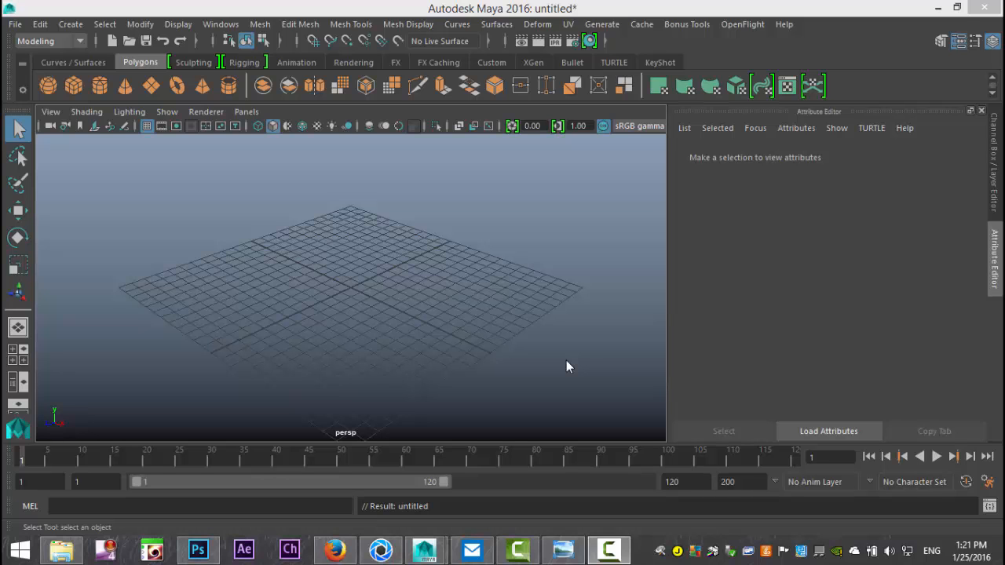
# Step: Create a polygon cube at the grid's centre and scale it into a wide, flat square slab
pyautogui.moveTo(541, 352)
pyautogui.keyDown('alt'); pyautogui.mouseDown()
pyautogui.moveTo(520, 319)
pyautogui.moveTo(541, 336)
pyautogui.mouseUp(); pyautogui.keyUp('alt')
pyautogui.keyDown('alt'); pyautogui.moveTo(397, 316); pyautogui.dragTo(407, 304, button='middle'); pyautogui.keyUp('alt')
pyautogui.moveTo(405, 329)
pyautogui.keyDown('alt'); pyautogui.mouseDown()
pyautogui.moveTo(377, 338)
pyautogui.moveTo(388, 323)
pyautogui.moveTo(395, 332)
pyautogui.mouseUp(); pyautogui.keyUp('alt')
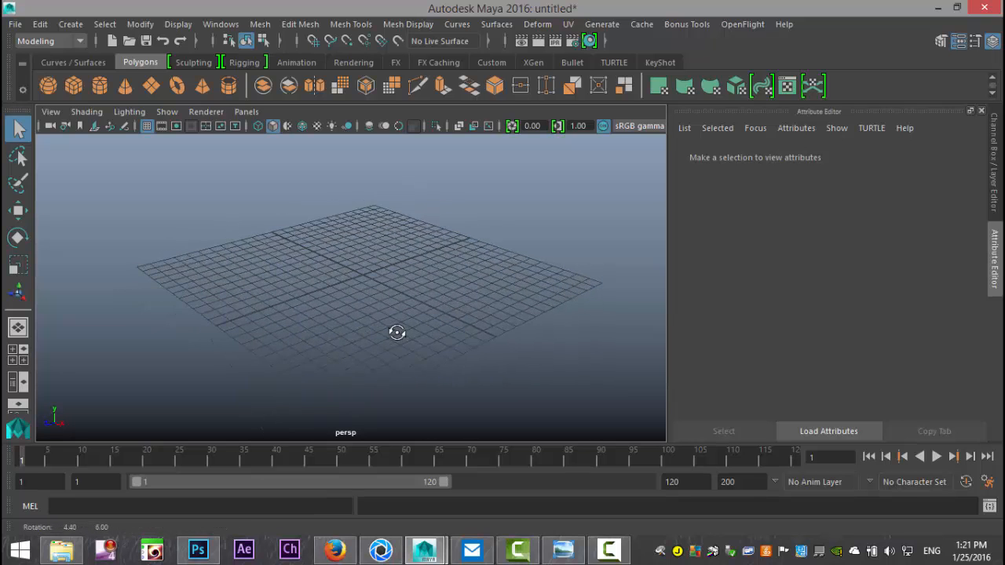
pyautogui.keyDown('alt'); pyautogui.moveTo(396, 332); pyautogui.dragTo(400, 336, button='middle'); pyautogui.keyUp('alt')
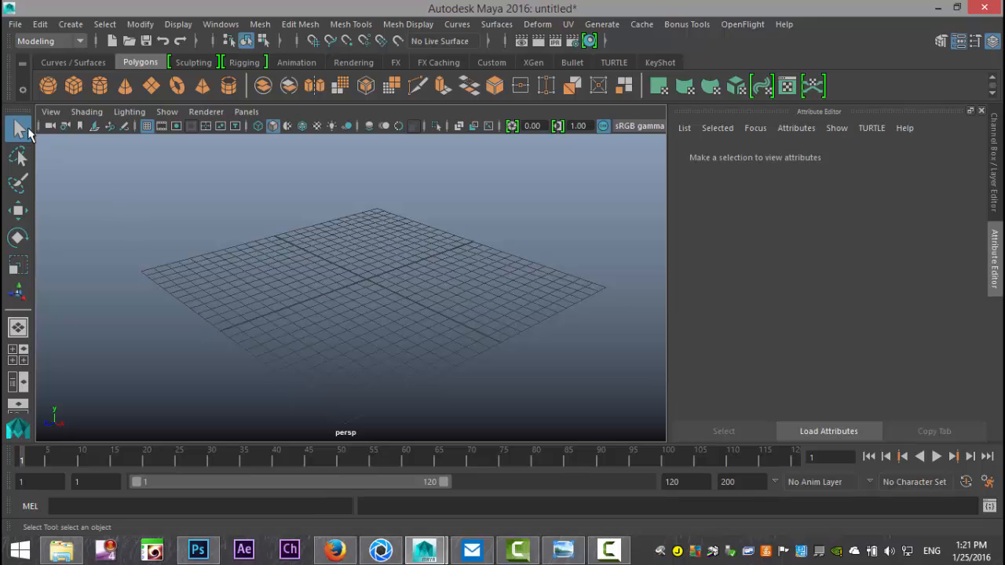
pyautogui.click(74, 86)
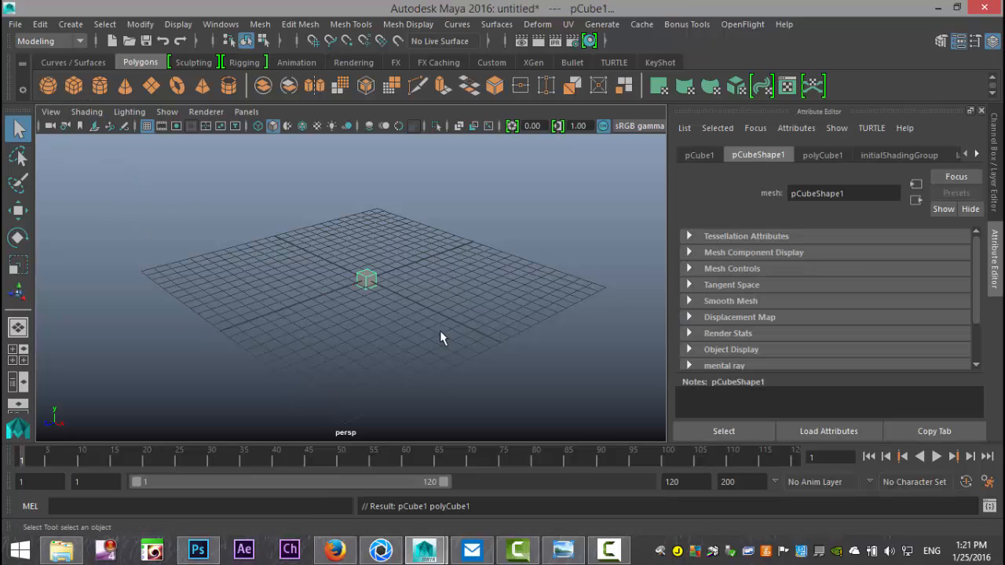
pyautogui.press('r')
pyautogui.moveTo(366, 278); pyautogui.dragTo(434, 277)
pyautogui.moveTo(367, 224); pyautogui.dragTo(379, 273)
# Step: Switch the slab to face selection and select two opposite side faces
pyautogui.keyDown('alt'); pyautogui.moveTo(464, 299); pyautogui.dragTo(448, 292); pyautogui.keyUp('alt')
pyautogui.rightClick(449, 297)
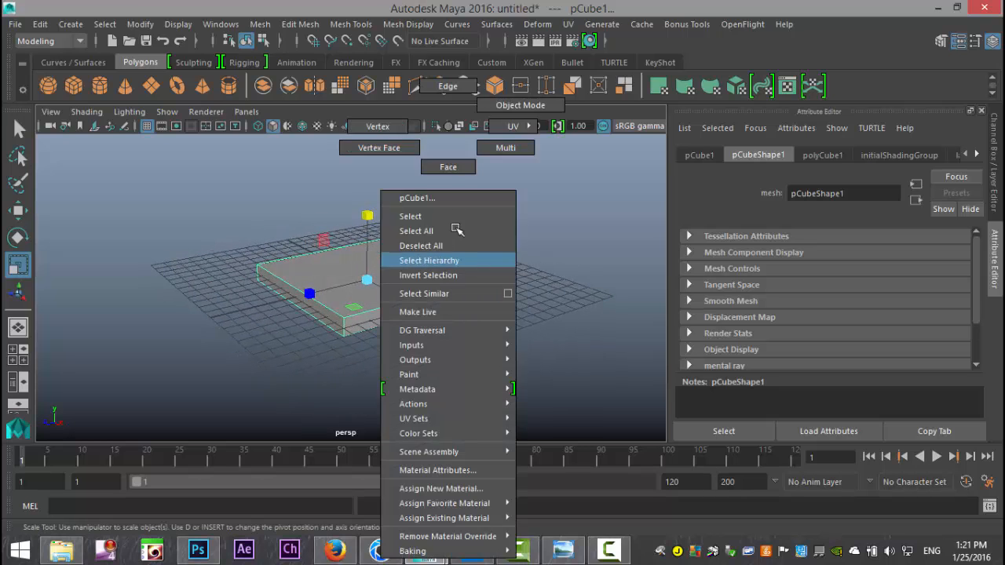
pyautogui.click(447, 167)
pyautogui.click(437, 292)
pyautogui.moveTo(356, 334)
pyautogui.keyDown('alt'); pyautogui.mouseDown()
pyautogui.moveTo(426, 339)
pyautogui.moveTo(337, 335)
pyautogui.mouseUp(); pyautogui.keyUp('alt')
pyautogui.keyDown('shift'); pyautogui.click(348, 330); pyautogui.keyUp('shift')
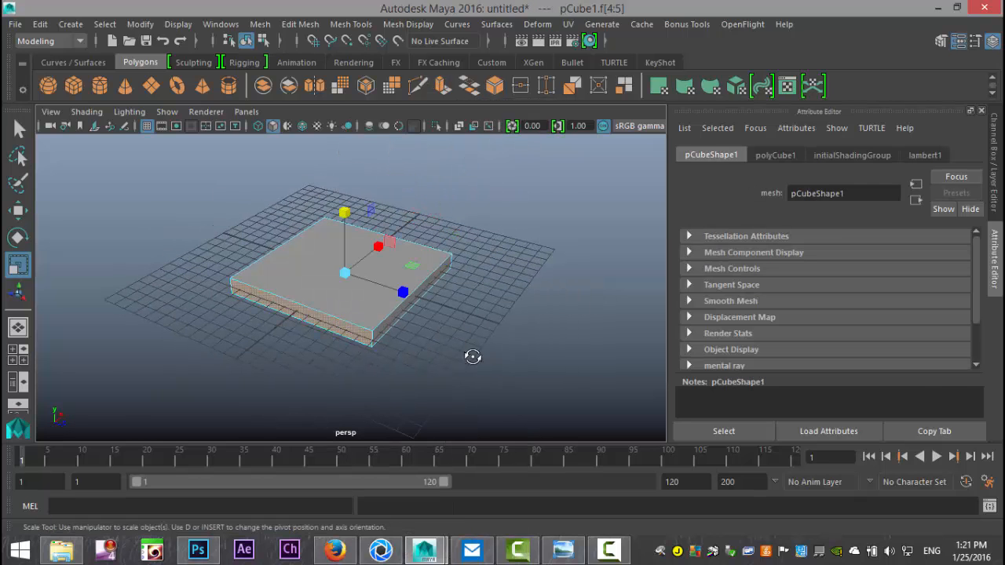
pyautogui.keyDown('alt'); pyautogui.moveTo(471, 357); pyautogui.dragTo(307, 341); pyautogui.keyUp('alt')
# Step: Extrude the two selected side faces and scale them outward to about 1.8 times, forming two opposite arms
pyautogui.click(301, 23)
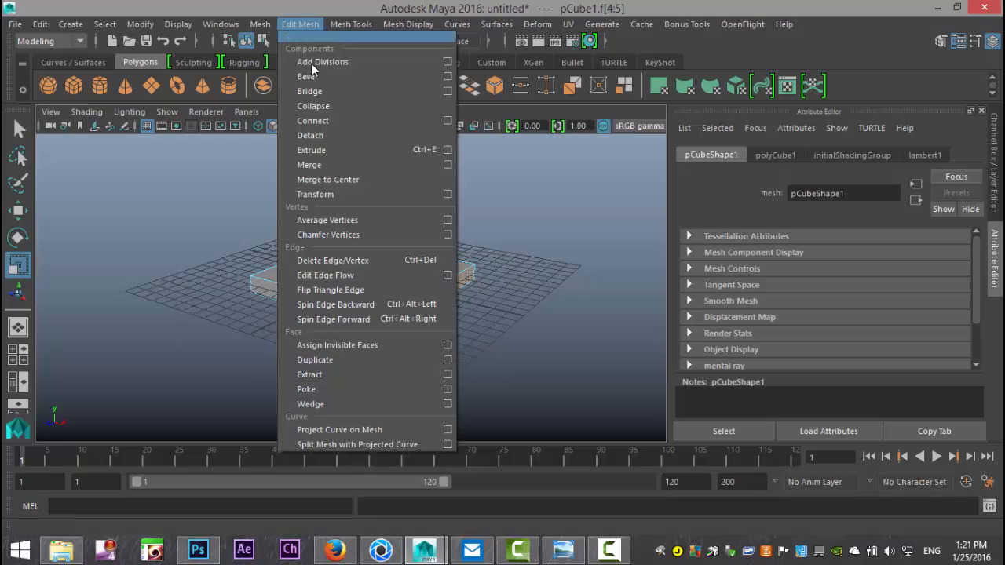
pyautogui.click(326, 151)
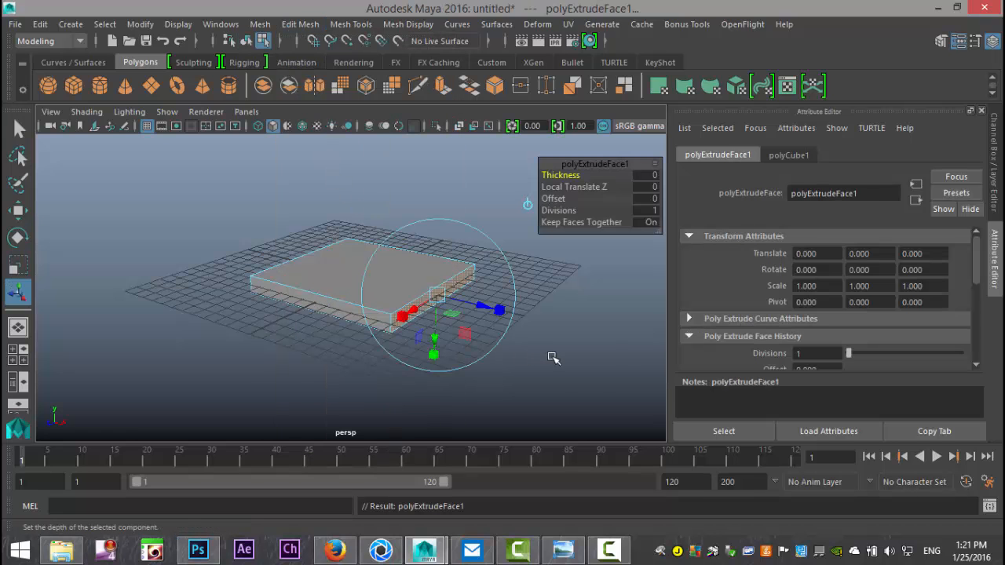
pyautogui.press('r')
pyautogui.moveTo(417, 293); pyautogui.dragTo(453, 325)
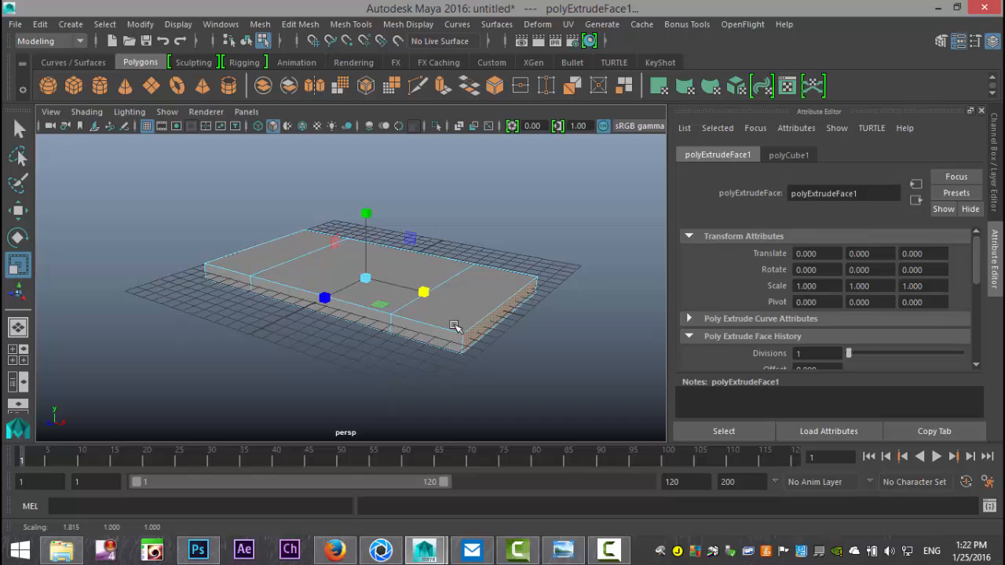
# Step: Lengthen both extruded arms slightly in the top view until each is about half the central square's width
pyautogui.click(23, 355)
pyautogui.press('space')
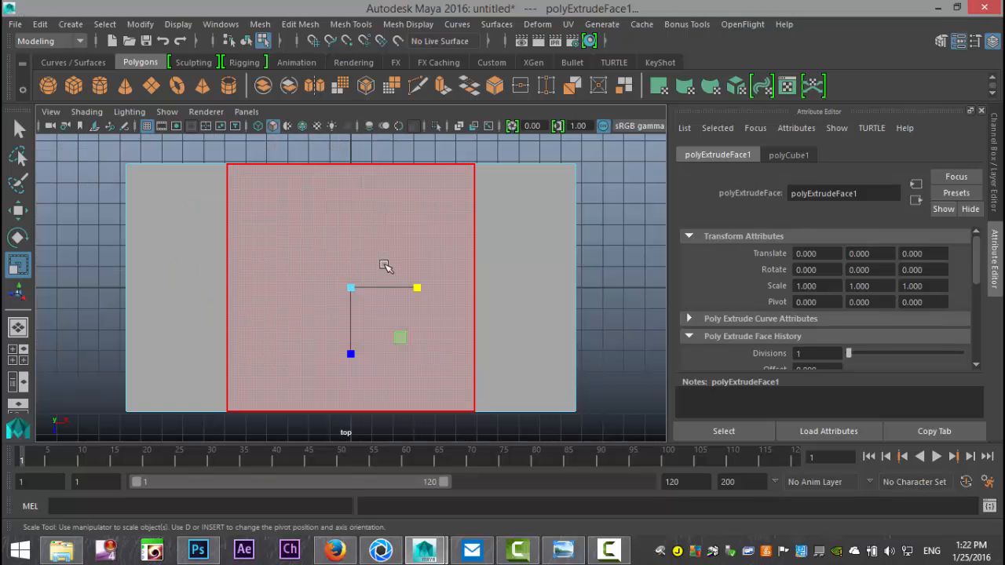
pyautogui.moveTo(417, 288); pyautogui.dragTo(428, 291)
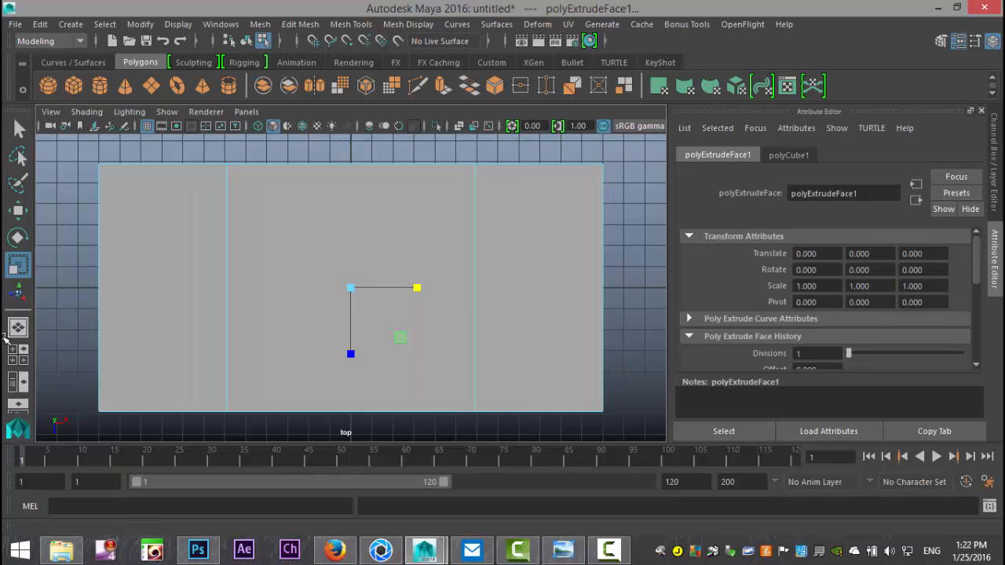
pyautogui.press('space')
pyautogui.press('space')
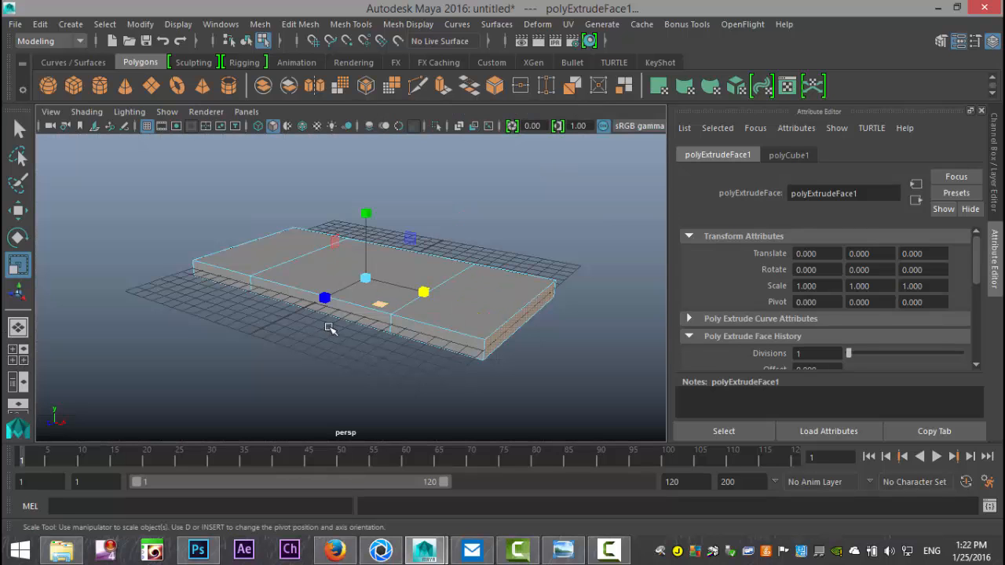
# Step: Extrude the central slab's two remaining opposite side faces and scale them outward to form a cross
pyautogui.click(362, 313)
pyautogui.keyDown('alt'); pyautogui.moveTo(559, 328); pyautogui.dragTo(367, 317); pyautogui.keyUp('alt')
pyautogui.keyDown('shift'); pyautogui.click(368, 315); pyautogui.keyUp('shift')
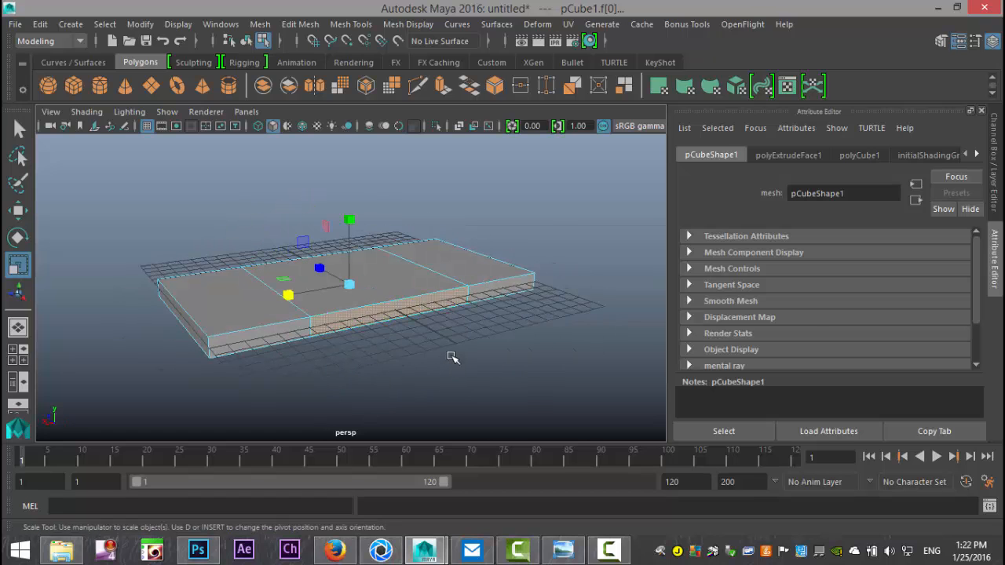
pyautogui.hotkey('ctrl', 'e')
pyautogui.keyDown('alt'); pyautogui.moveTo(442, 340); pyautogui.dragTo(508, 360); pyautogui.keyUp('alt')
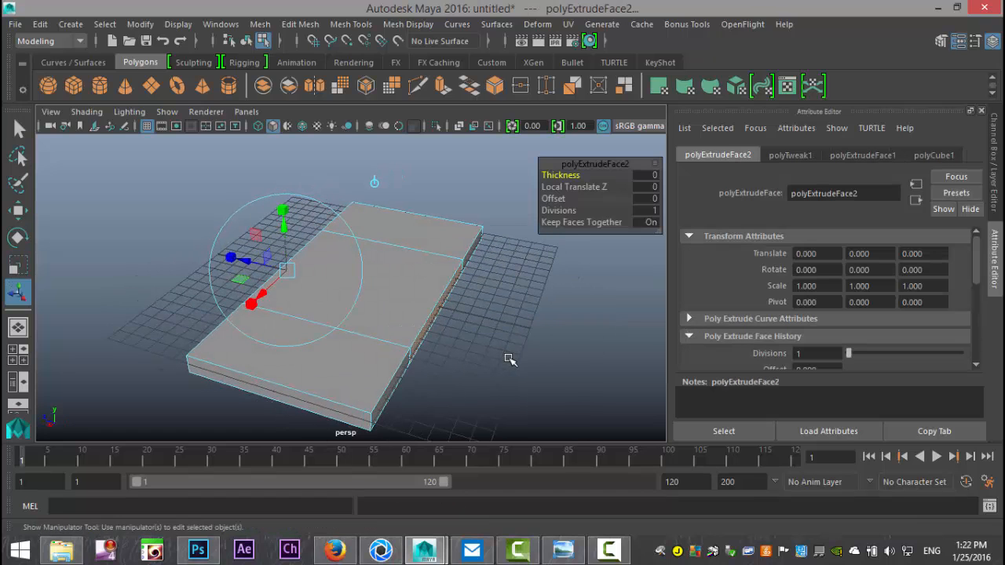
pyautogui.press('r')
pyautogui.moveTo(299, 274); pyautogui.dragTo(252, 269)
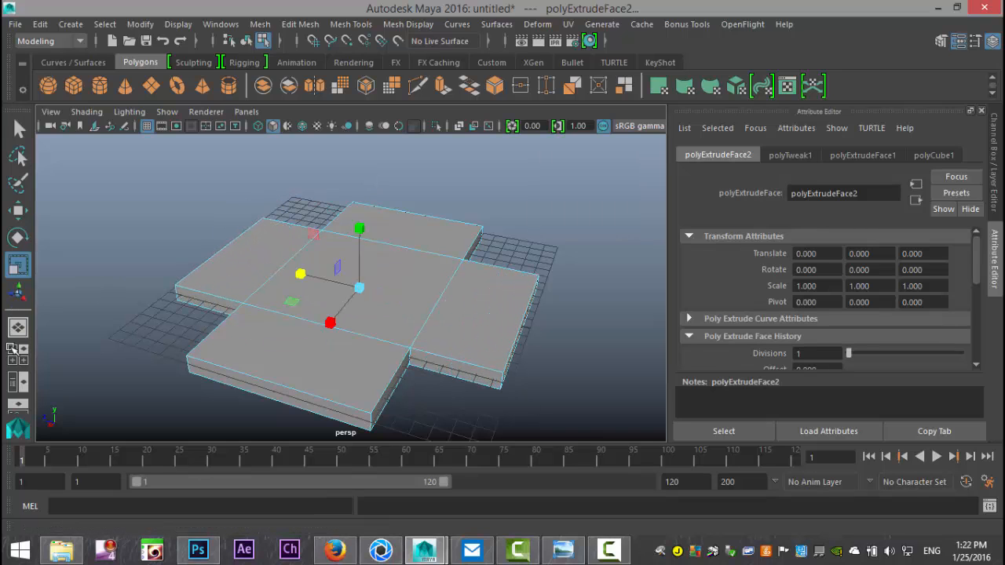
# Step: Stretch the second pair of arms slightly in the top view to match the length of the first pair
pyautogui.click(16, 350)
pyautogui.press('space')
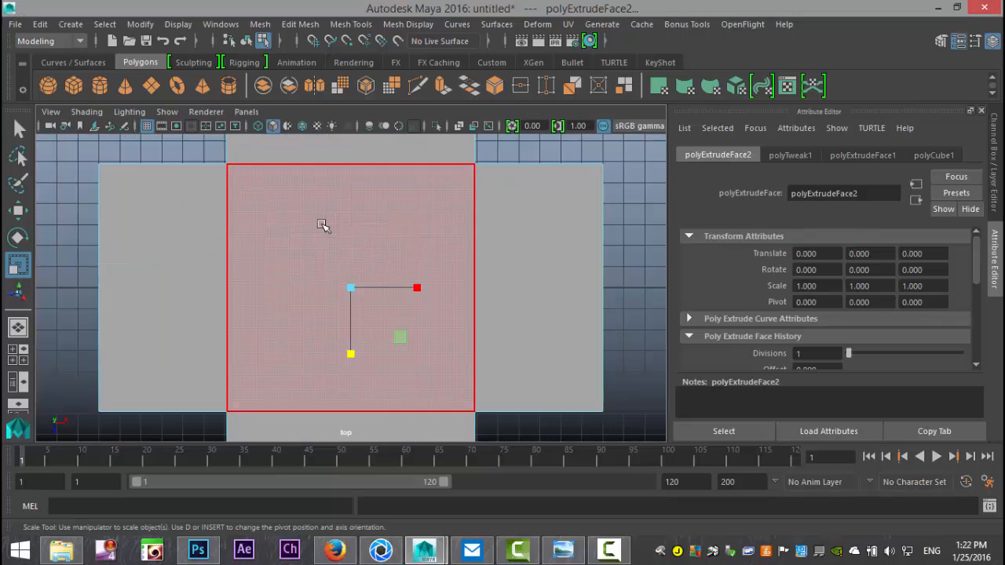
pyautogui.scroll(-5, 348, 285)
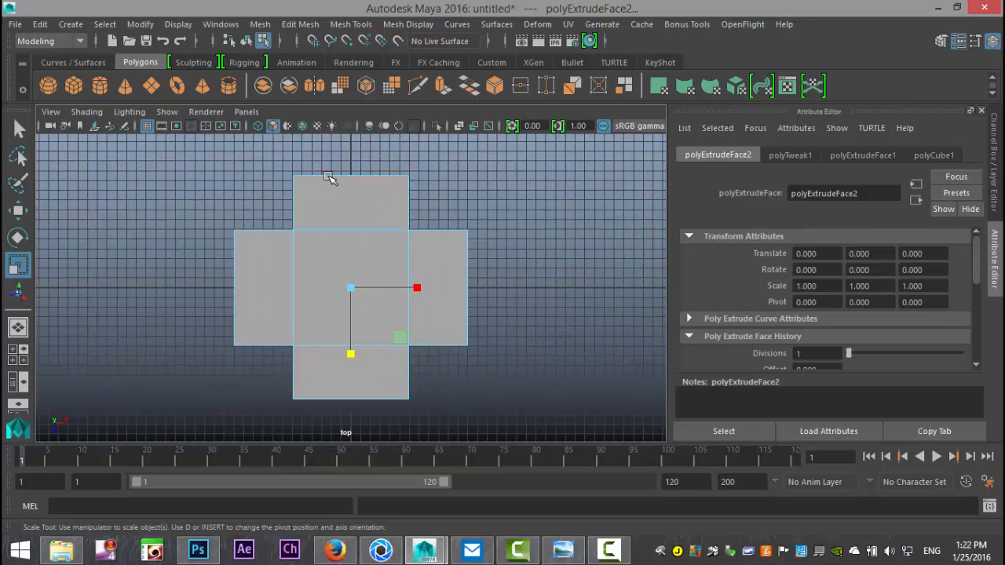
pyautogui.moveTo(417, 288); pyautogui.dragTo(417, 288)
pyautogui.moveTo(400, 337); pyautogui.dragTo(353, 356)
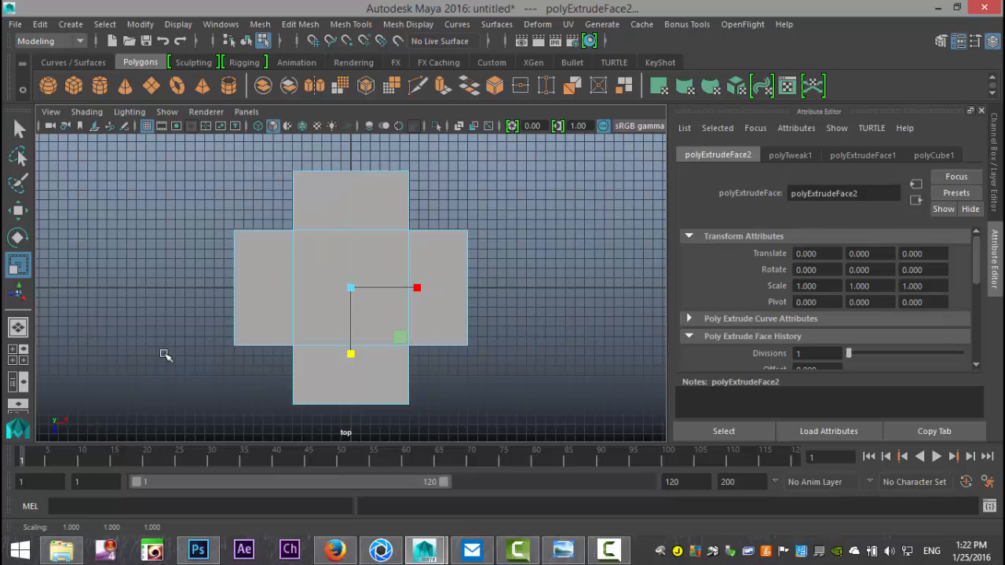
pyautogui.click(17, 351)
pyautogui.press('space')
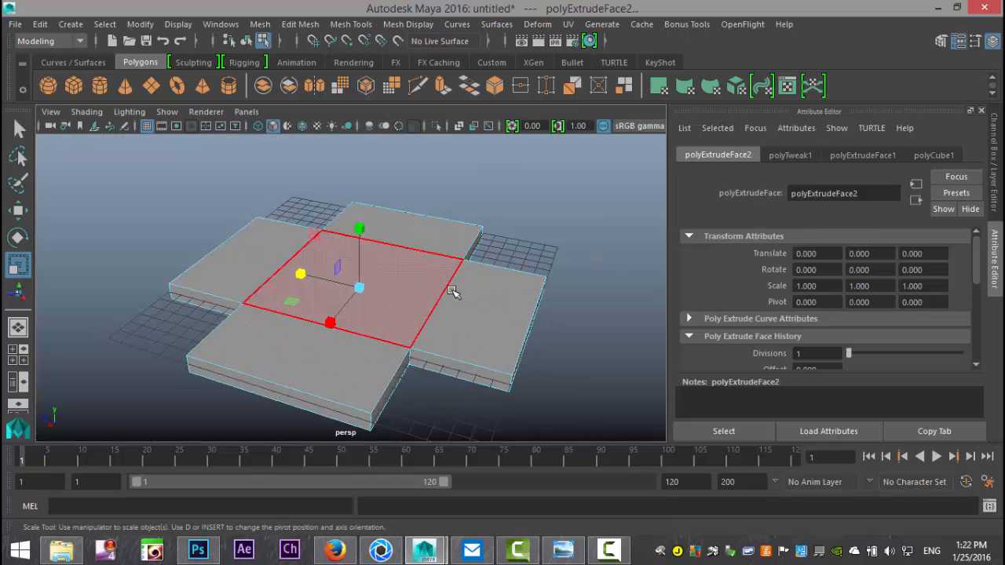
# Step: Select all five upper faces of the cross, including the central square and the four arms
pyautogui.keyDown('alt'); pyautogui.moveTo(478, 310); pyautogui.dragTo(428, 305); pyautogui.keyUp('alt')
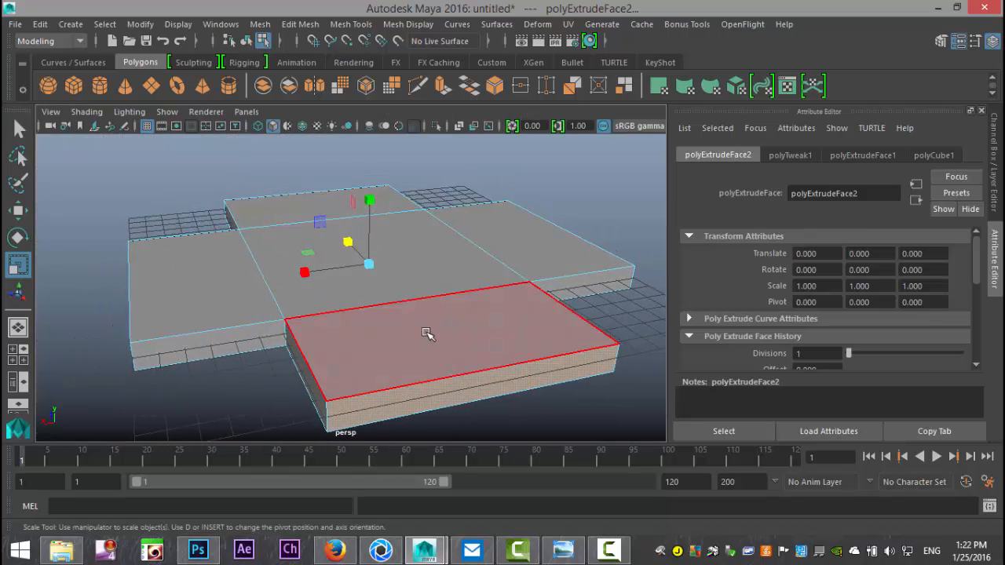
pyautogui.click(430, 336)
pyautogui.click(405, 244)
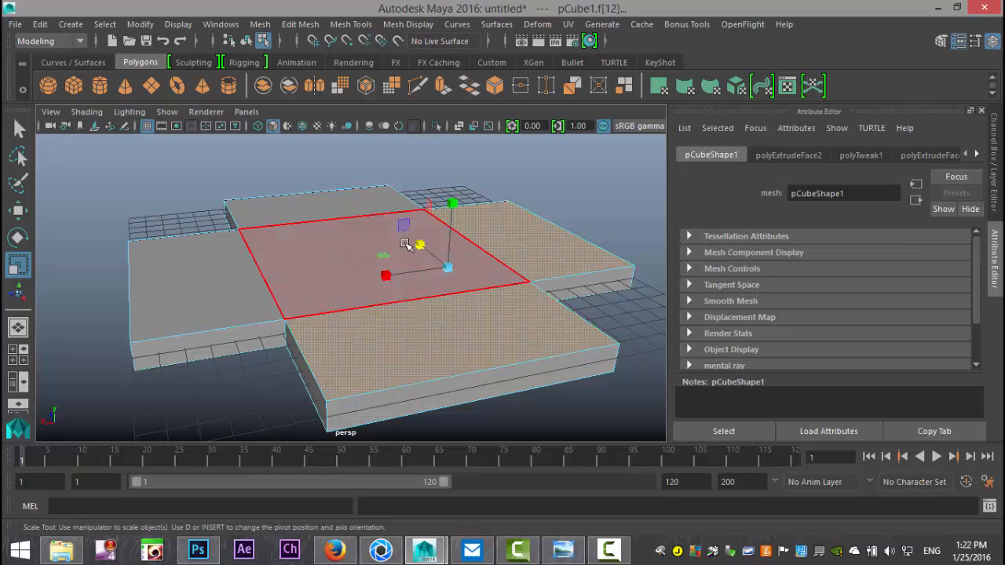
pyautogui.keyDown('shift'); pyautogui.click(309, 218); pyautogui.keyUp('shift')
pyautogui.keyDown('shift'); pyautogui.click(232, 274); pyautogui.keyUp('shift')
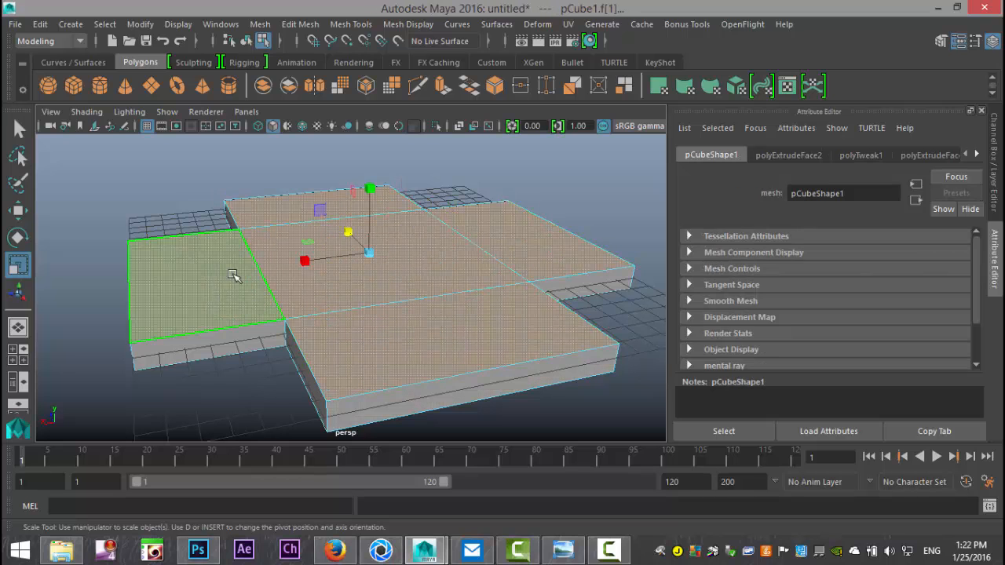
# Step: Extrude the selected upper faces of the cross with an offset of 0.2
pyautogui.click(301, 25)
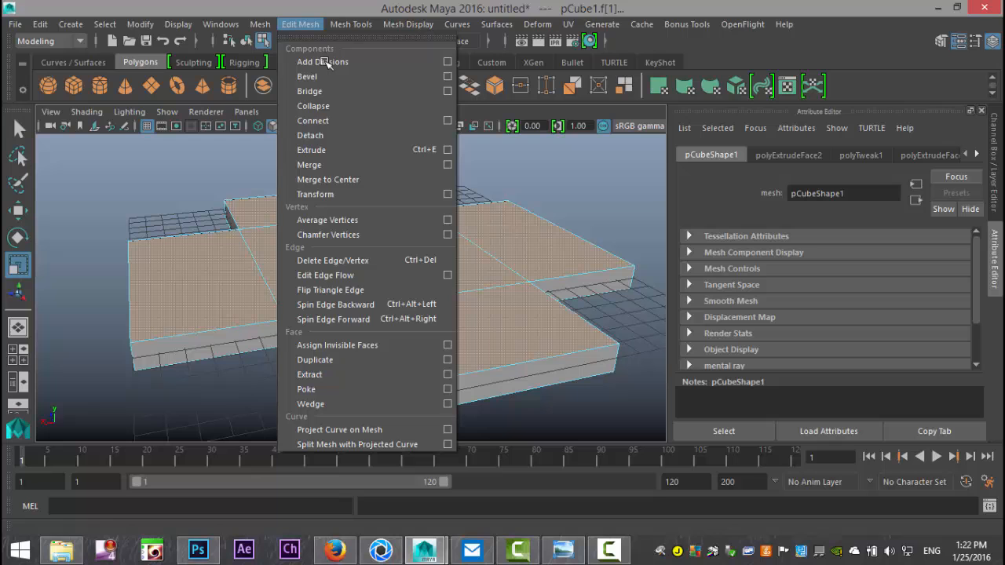
pyautogui.click(343, 153)
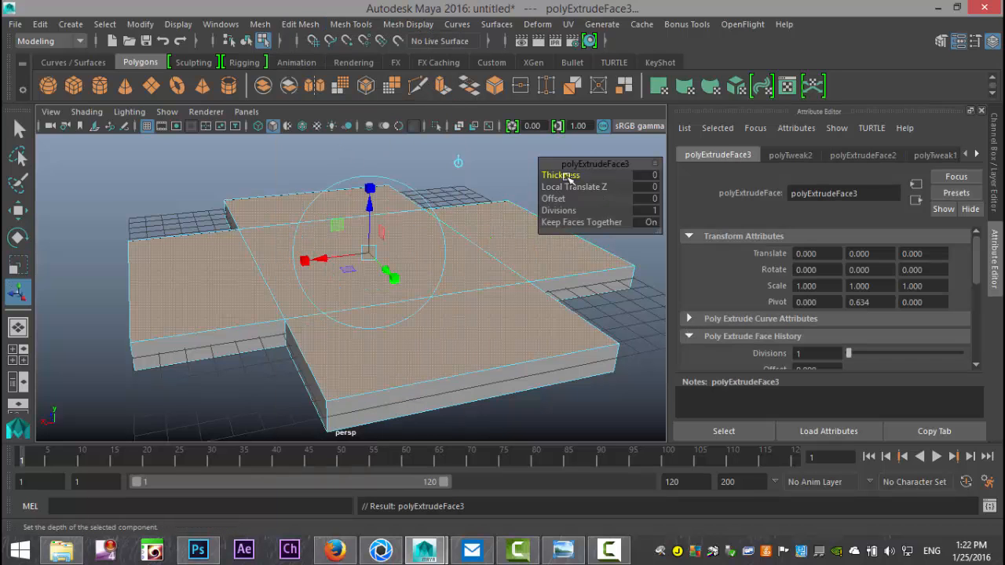
pyautogui.moveTo(557, 201); pyautogui.dragTo(563, 204)
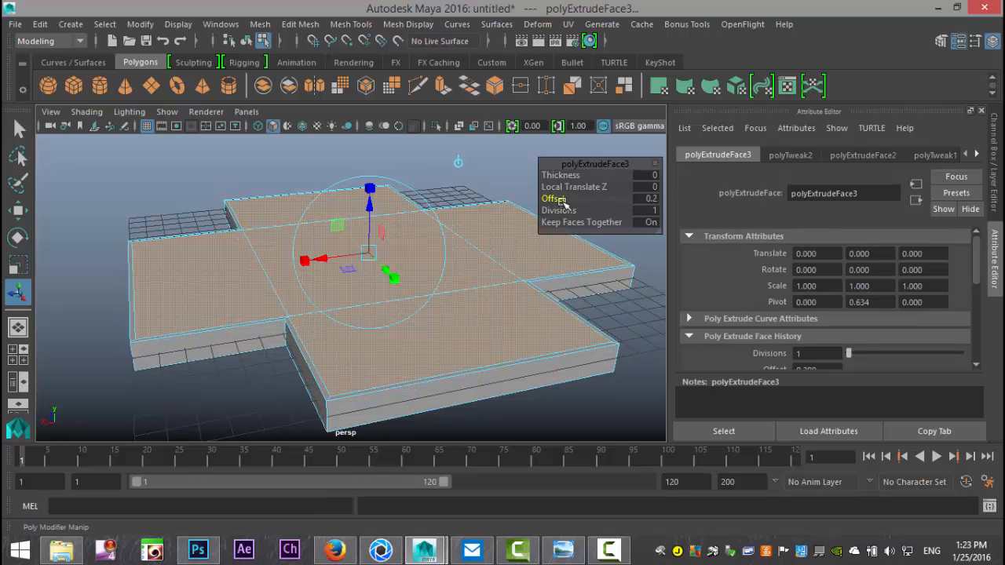
pyautogui.click(644, 200)
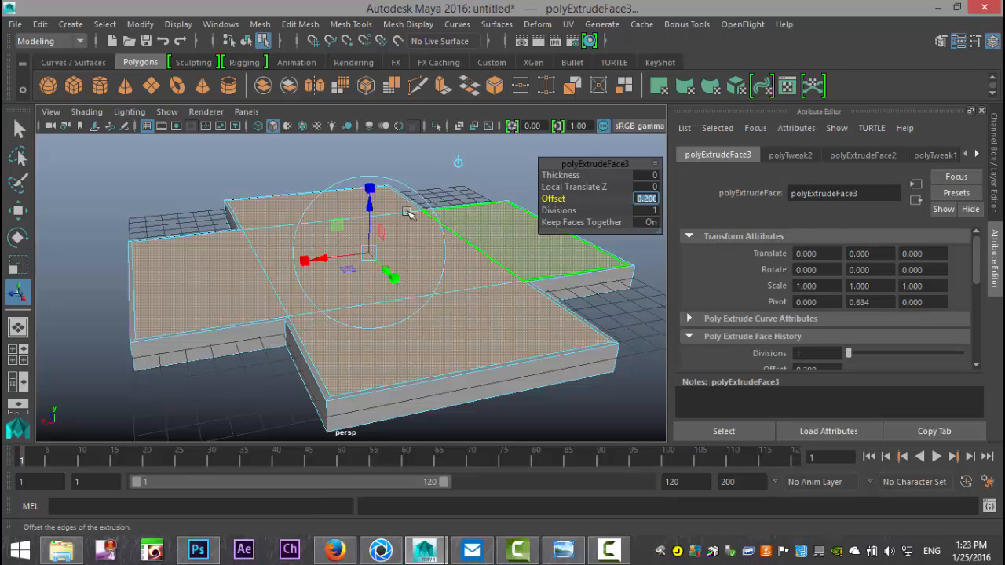
# Step: Extrude the inset upper faces once more and raise them by about 0.2 to form a step
pyautogui.moveTo(370, 204); pyautogui.dragTo(372, 201)
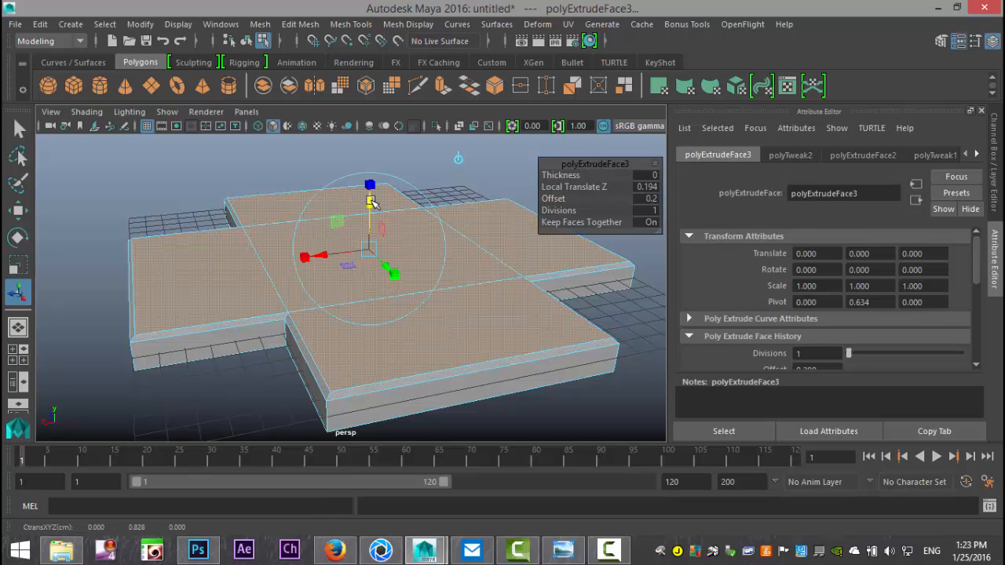
pyautogui.hotkey('ctrl', 'z')
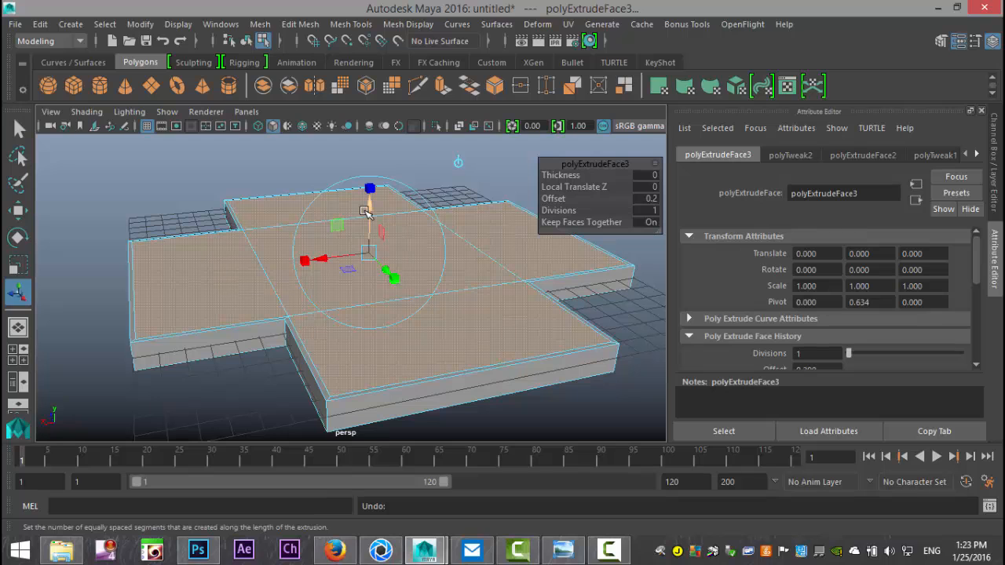
pyautogui.hotkey('ctrl', 'e')
pyautogui.moveTo(373, 205); pyautogui.dragTo(373, 203)
# Step: Extrude the raised upper faces again and scale them uniformly outward by about 1.009
pyautogui.hotkey('ctrl', 'e')
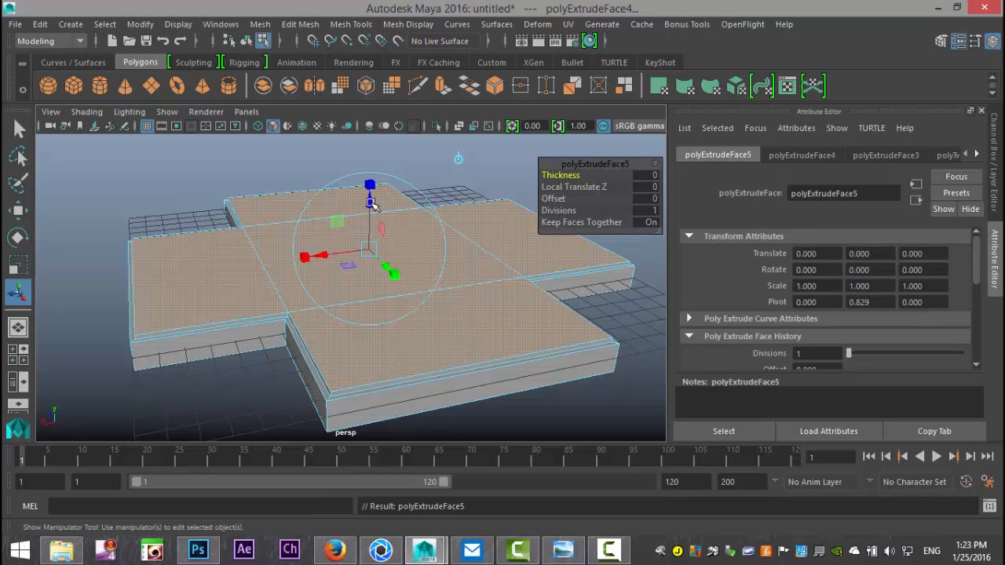
pyautogui.press('r')
pyautogui.moveTo(369, 248); pyautogui.dragTo(370, 251)
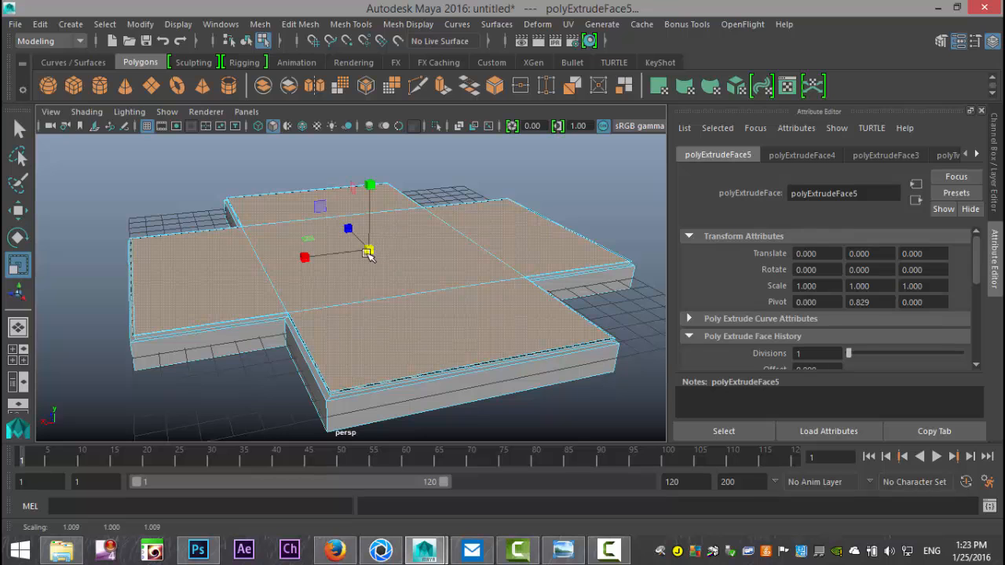
# Step: Try scaling the newly extruded upper faces outward by about 1.023 in the wireframe top view, and undo that scaling
pyautogui.click(13, 361)
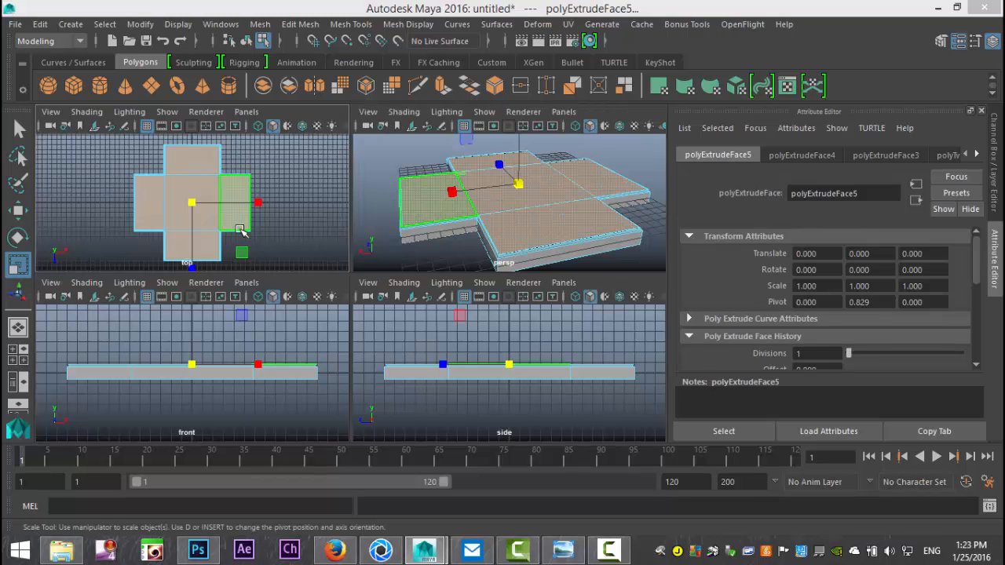
pyautogui.press('space')
pyautogui.press('4')
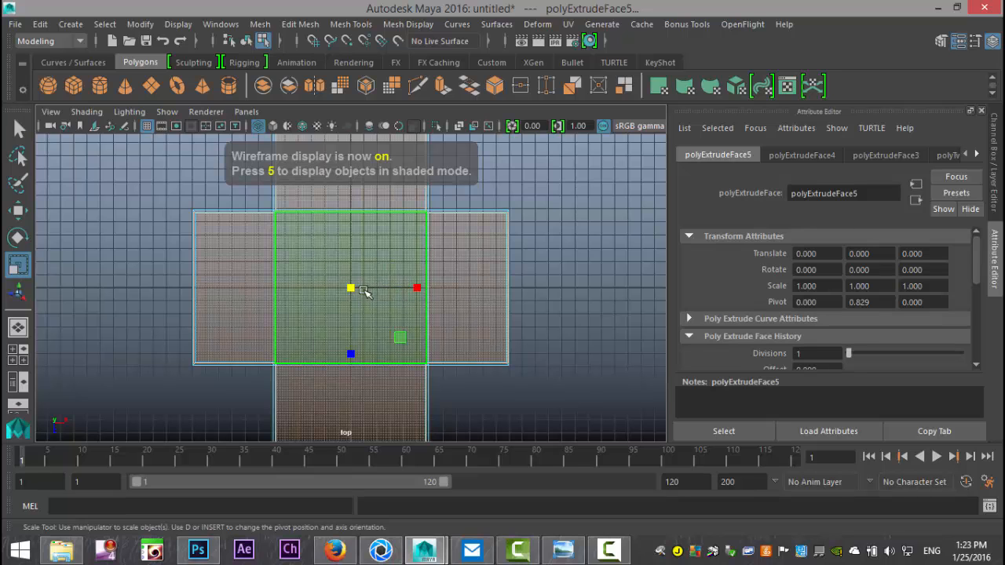
pyautogui.moveTo(353, 287); pyautogui.dragTo(347, 291)
pyautogui.click(12, 349)
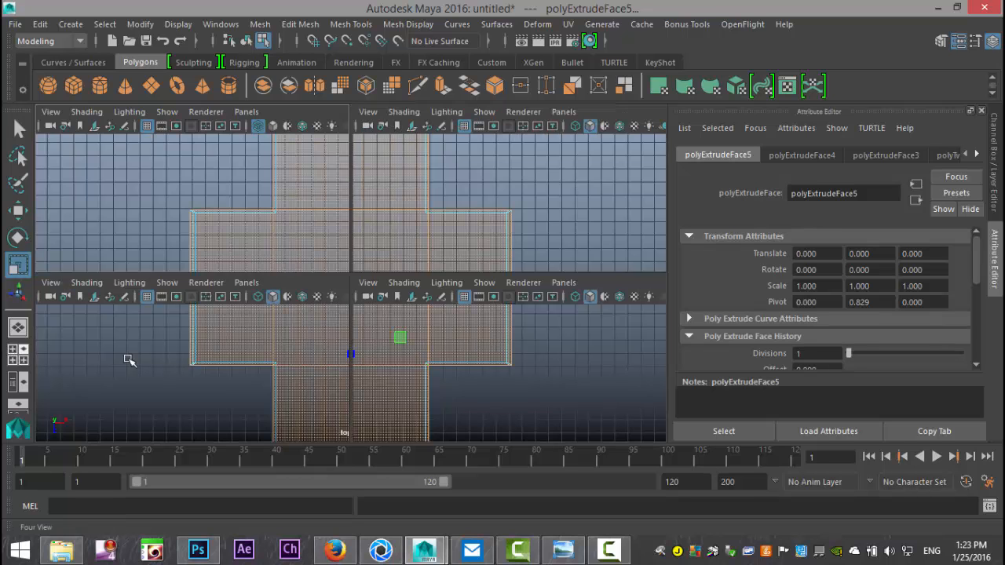
pyautogui.press('space')
pyautogui.keyDown('alt'); pyautogui.moveTo(366, 263); pyautogui.dragTo(365, 230); pyautogui.keyUp('alt')
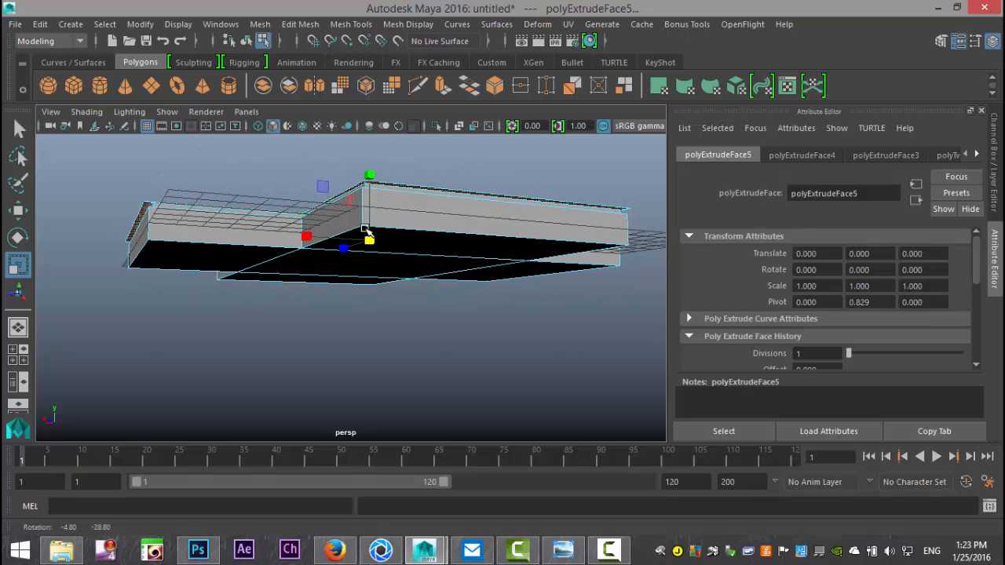
pyautogui.hotkey('ctrl', 'z')
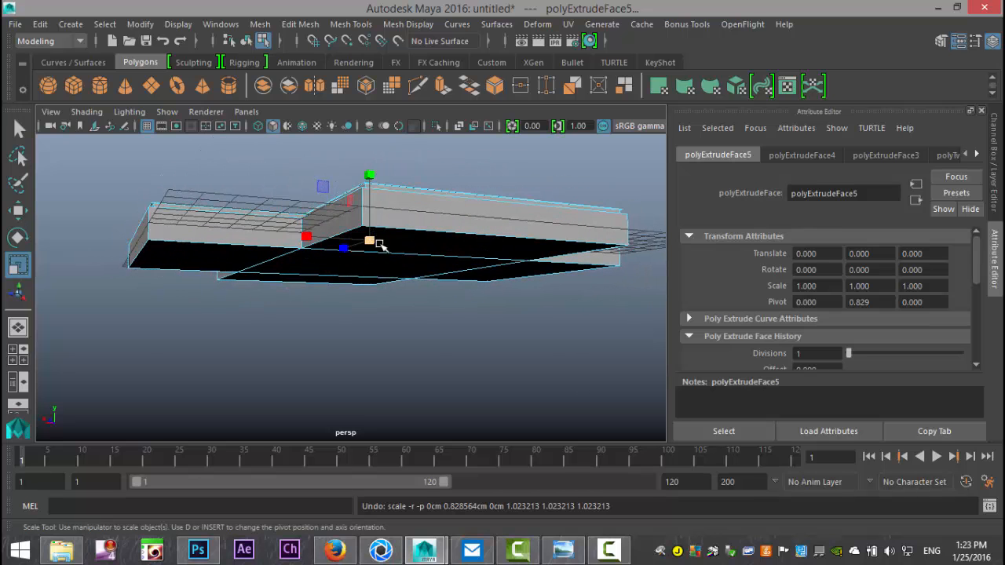
pyautogui.keyDown('alt'); pyautogui.moveTo(480, 320); pyautogui.dragTo(469, 348); pyautogui.keyUp('alt')
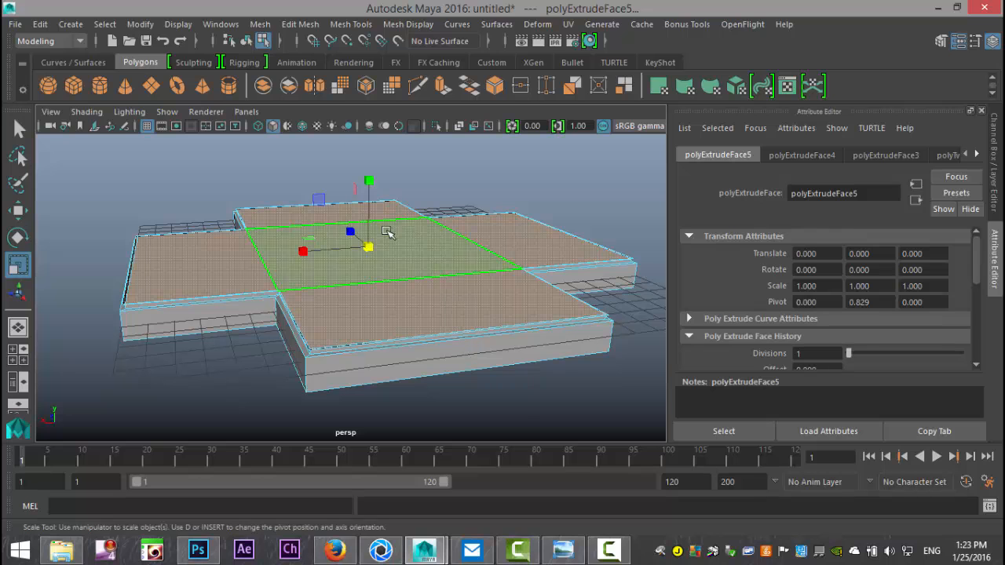
# Step: Raise the extruded upper faces of the cross to a height of about 10.6 to form tall walls
pyautogui.press('w')
pyautogui.moveTo(366, 173); pyautogui.dragTo(369, 141)
pyautogui.scroll(3, 424, 296)
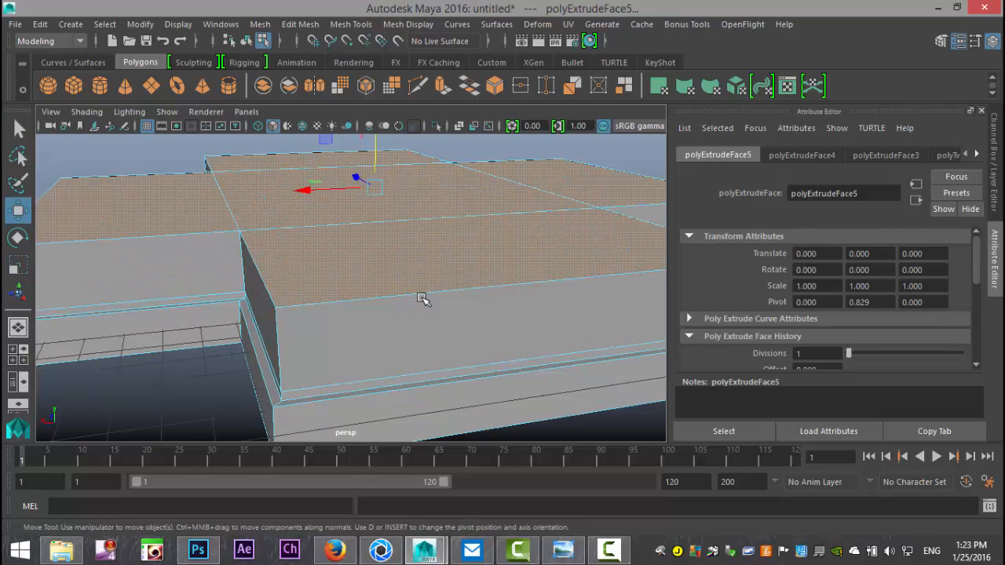
pyautogui.keyDown('alt'); pyautogui.moveTo(417, 316); pyautogui.dragTo(427, 281); pyautogui.keyUp('alt')
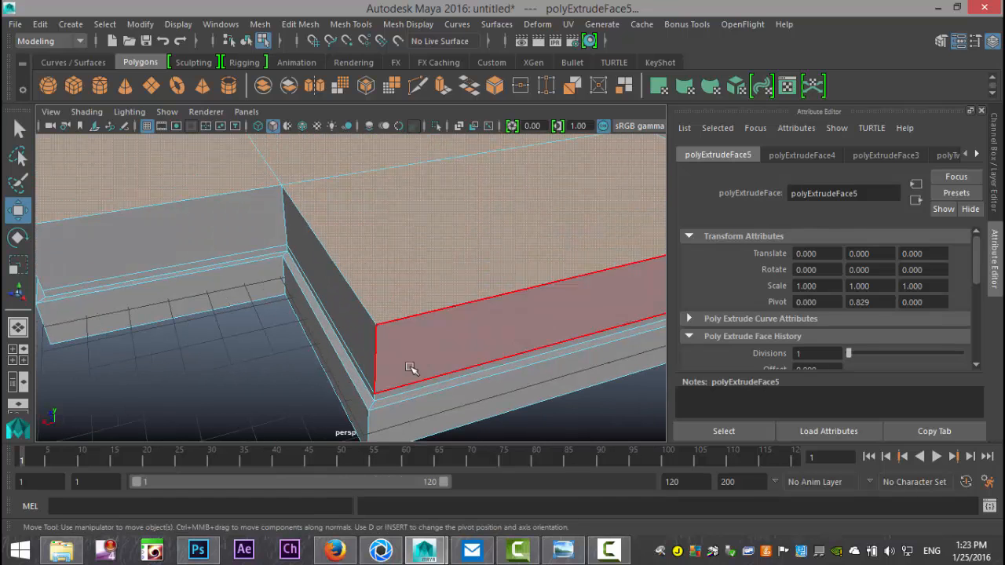
pyautogui.scroll(-5, 401, 388)
pyautogui.moveTo(434, 349)
pyautogui.keyDown('alt'); pyautogui.mouseDown()
pyautogui.moveTo(436, 363)
pyautogui.moveTo(451, 361)
pyautogui.moveTo(451, 344)
pyautogui.mouseUp(); pyautogui.keyUp('alt')
pyautogui.keyDown('alt'); pyautogui.moveTo(450, 343); pyautogui.dragTo(461, 440, button='middle'); pyautogui.keyUp('alt')
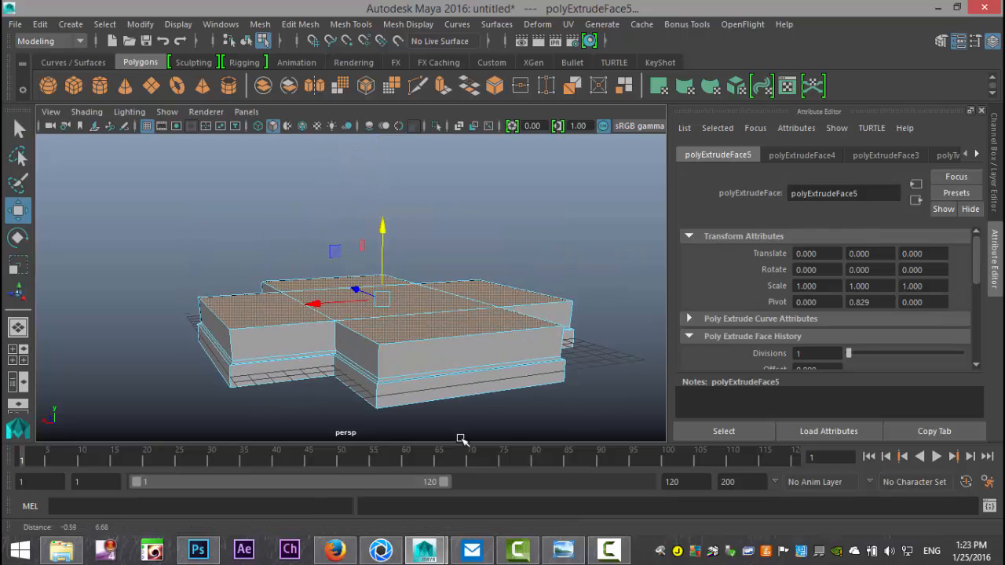
pyautogui.moveTo(385, 228); pyautogui.dragTo(413, 110)
pyautogui.click(253, 269)
# Step: Extrude the central top face of the cross and raise it to form a square block above the four arms
pyautogui.keyDown('alt'); pyautogui.moveTo(253, 269); pyautogui.dragTo(433, 220); pyautogui.keyUp('alt')
pyautogui.click(428, 195)
pyautogui.click(428, 195)
pyautogui.click(300, 23)
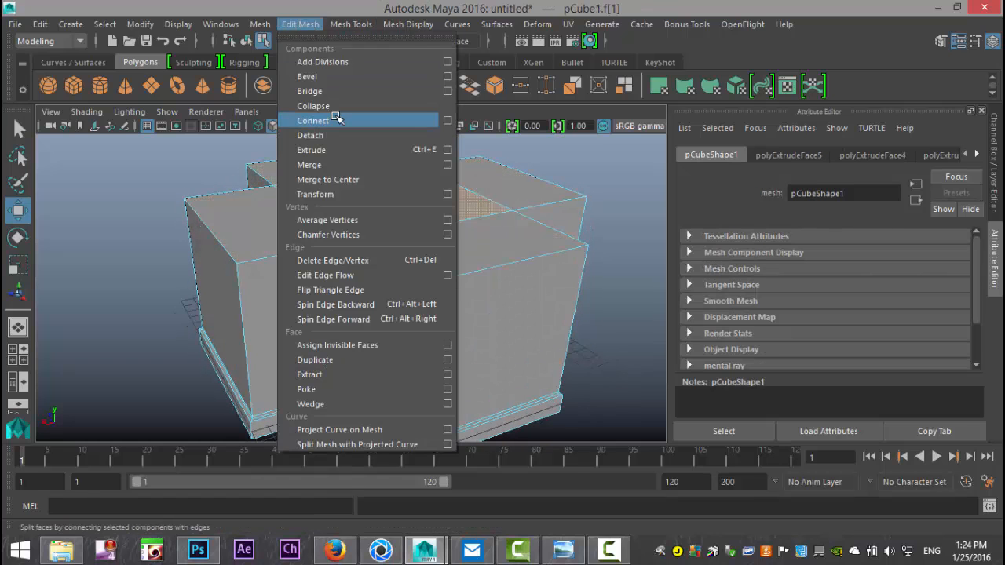
pyautogui.click(337, 154)
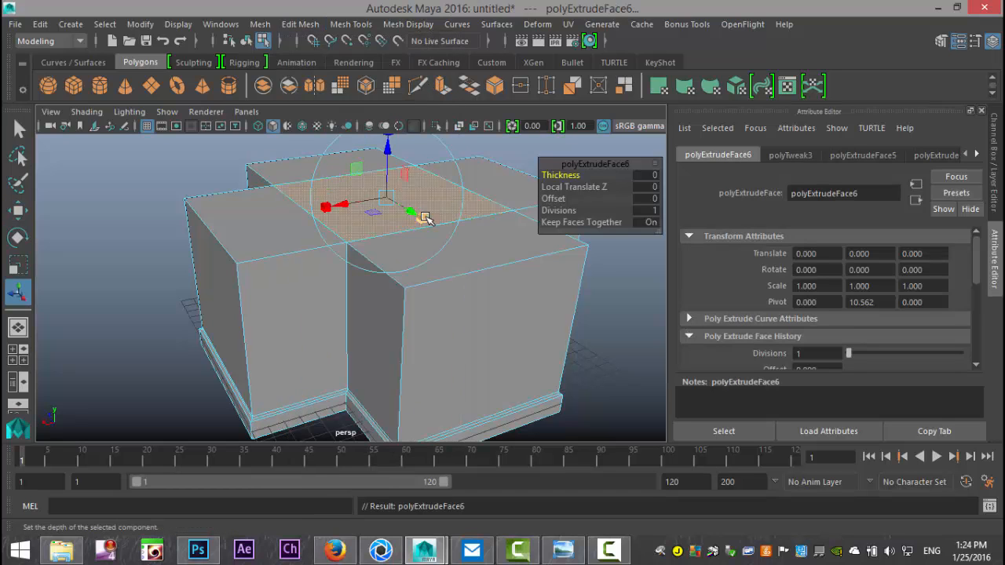
pyautogui.moveTo(384, 153); pyautogui.dragTo(397, 104)
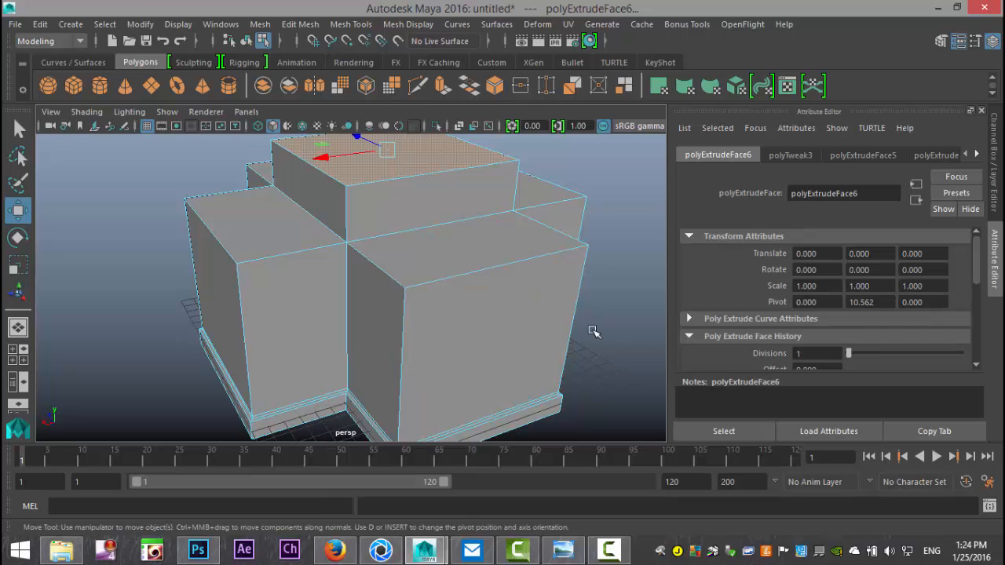
pyautogui.click(608, 322)
# Step: Insert an edge loop just below the upper edge of the cross's tall walls, using equal distance from edge
pyautogui.keyDown('alt'); pyautogui.moveTo(583, 299); pyautogui.dragTo(556, 278); pyautogui.keyUp('alt')
pyautogui.click(300, 24)
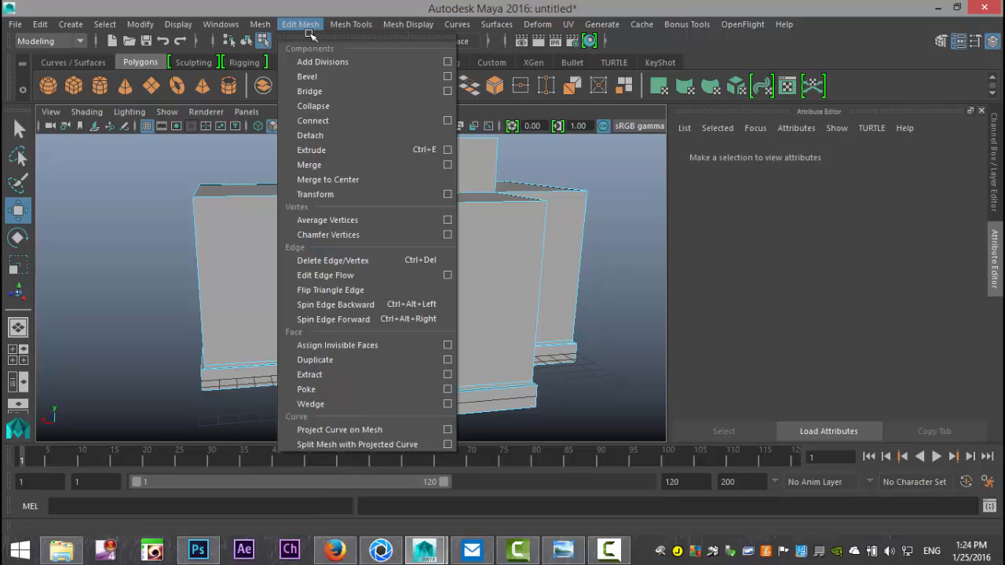
pyautogui.moveTo(345, 27)
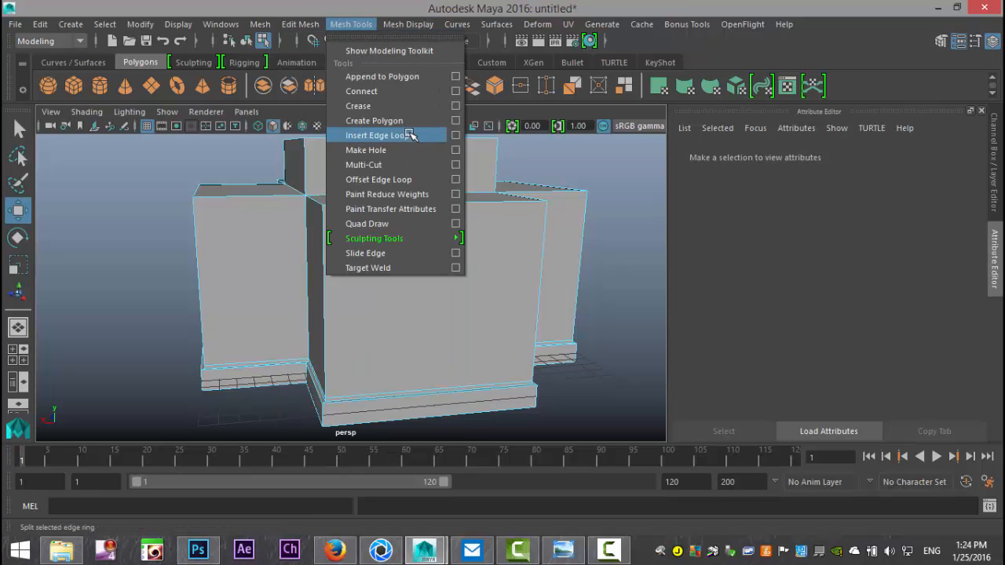
pyautogui.click(456, 135)
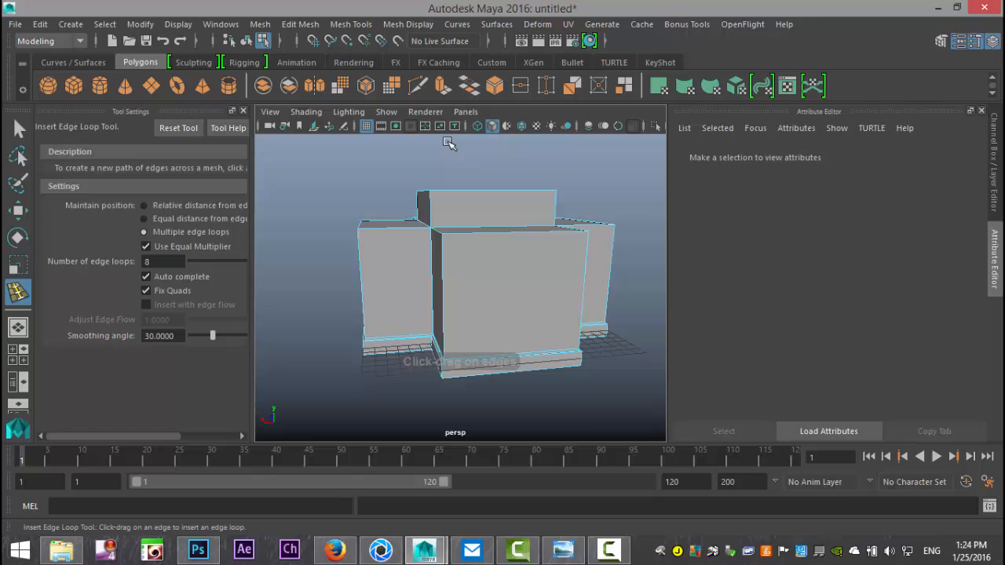
pyautogui.click(146, 220)
pyautogui.scroll(5, 424, 324)
pyautogui.keyDown('alt'); pyautogui.moveTo(429, 288); pyautogui.dragTo(430, 240); pyautogui.keyUp('alt')
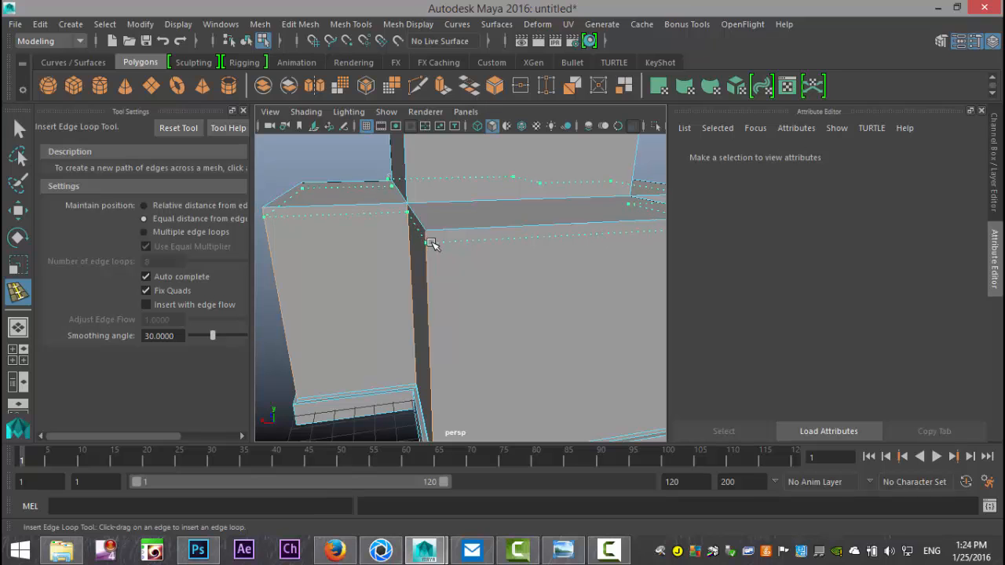
pyautogui.moveTo(431, 246); pyautogui.dragTo(433, 246)
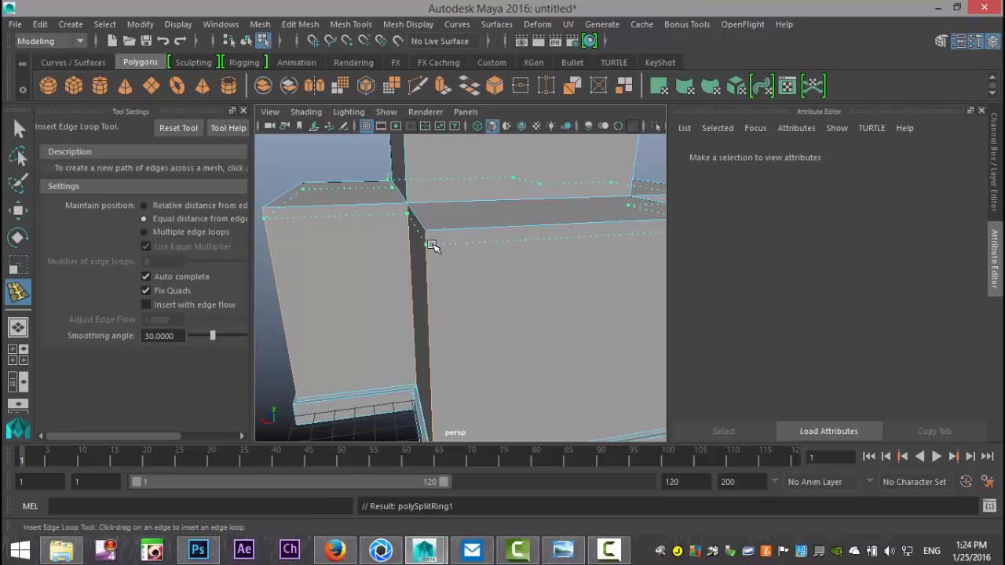
# Step: Extrude the narrow face loop below the cross's upper edge outward, starting with a thickness of 0.1 and increasing it
pyautogui.press('q')
pyautogui.moveTo(442, 237); pyautogui.dragTo(444, 166, button='right')
pyautogui.click(472, 238)
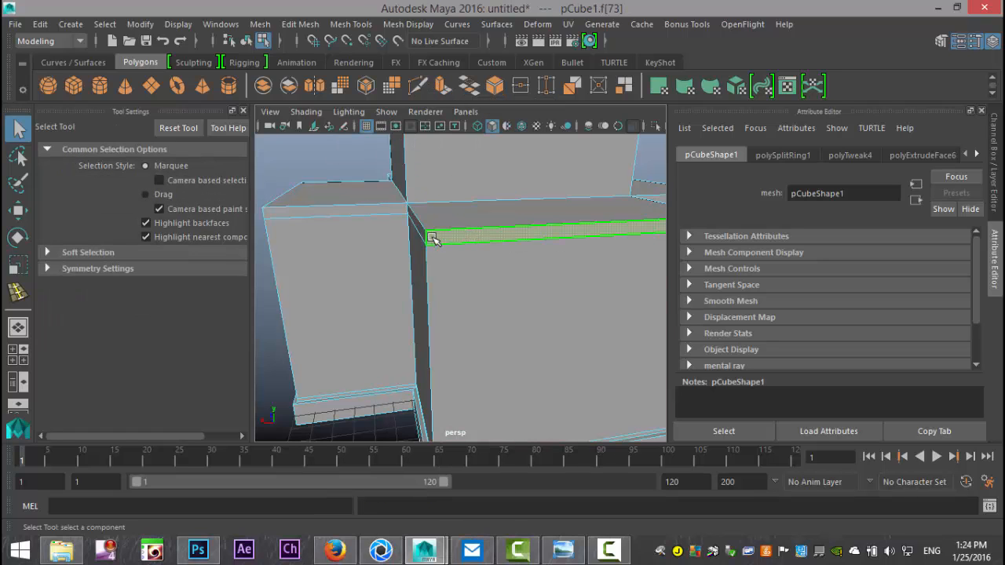
pyautogui.keyDown('shift'); pyautogui.doubleClick(420, 228); pyautogui.keyUp('shift')
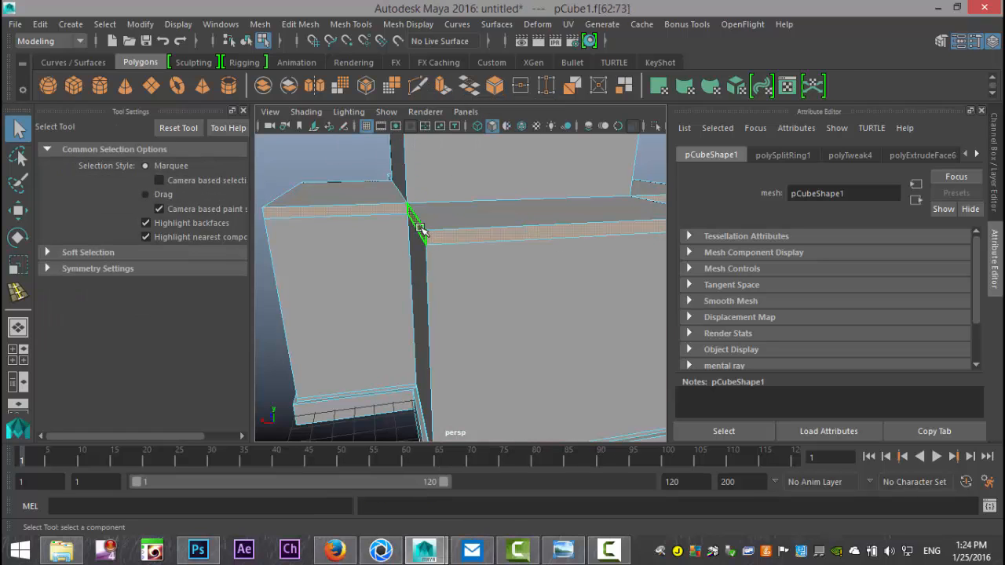
pyautogui.click(309, 26)
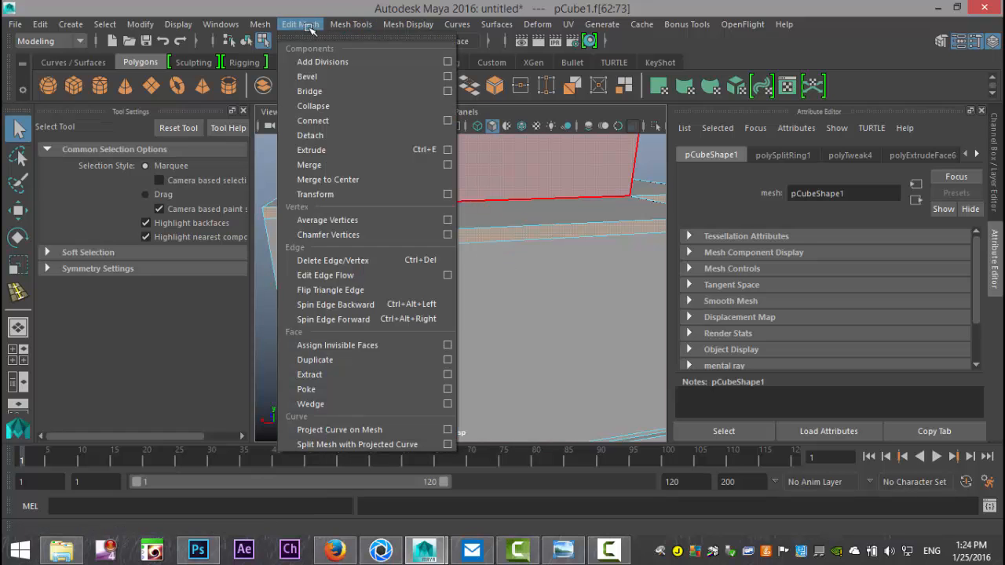
pyautogui.click(338, 149)
pyautogui.click(651, 175)
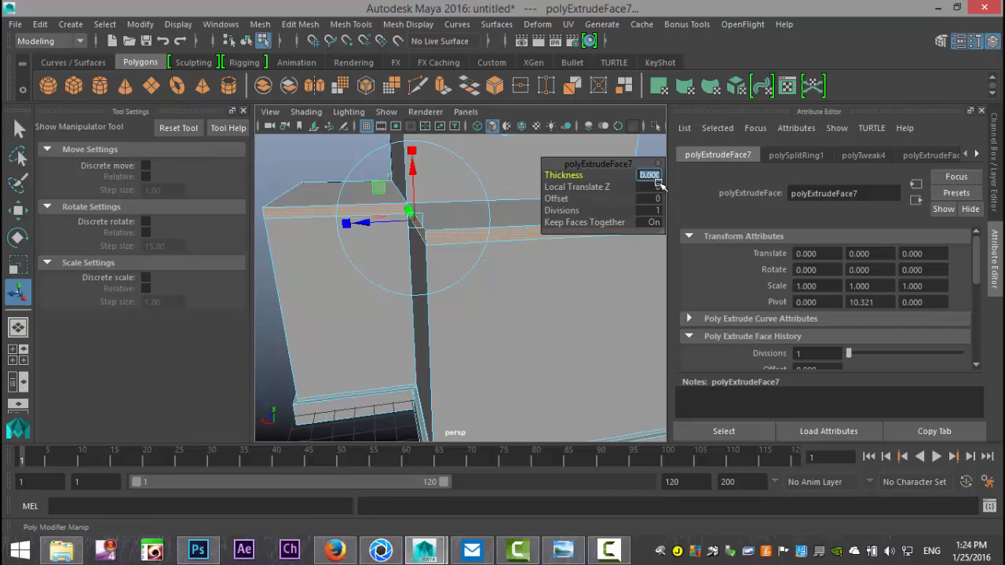
pyautogui.press('Return')
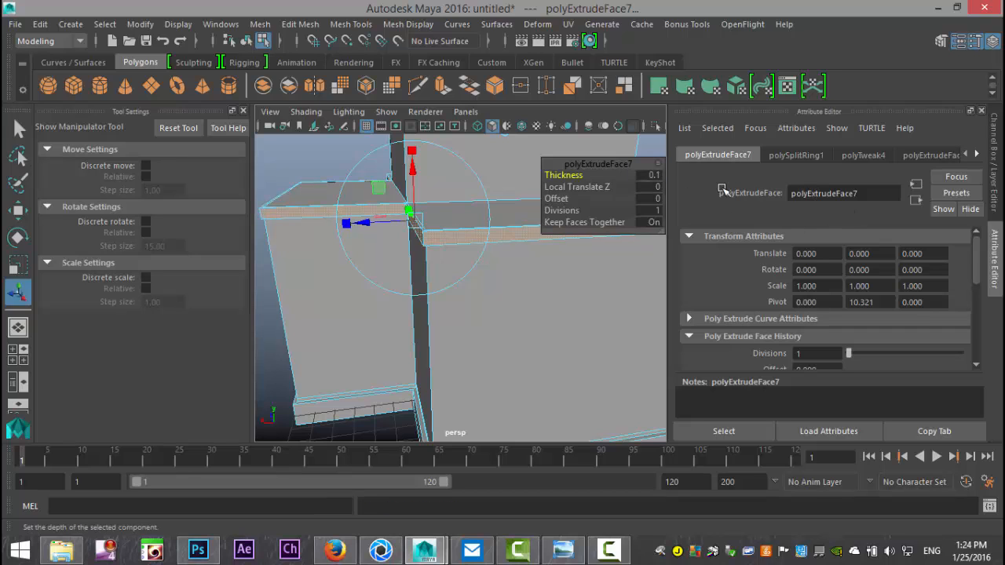
pyautogui.click(648, 176)
pyautogui.press('Return')
# Step: Insert an edge loop along the middle of the cross's protruding upper rim
pyautogui.keyDown('alt'); pyautogui.moveTo(368, 348); pyautogui.dragTo(391, 332); pyautogui.keyUp('alt')
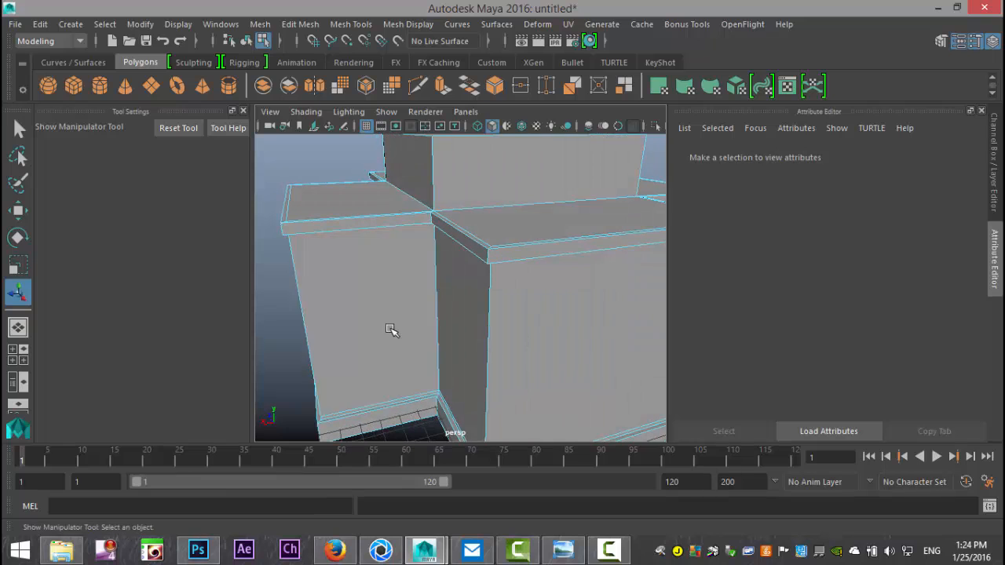
pyautogui.click(351, 24)
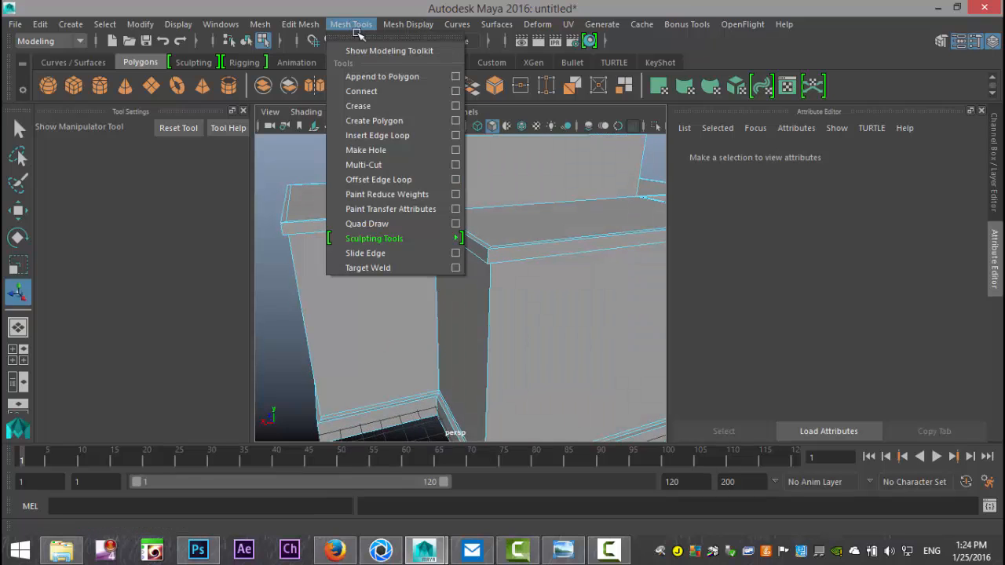
pyautogui.click(409, 136)
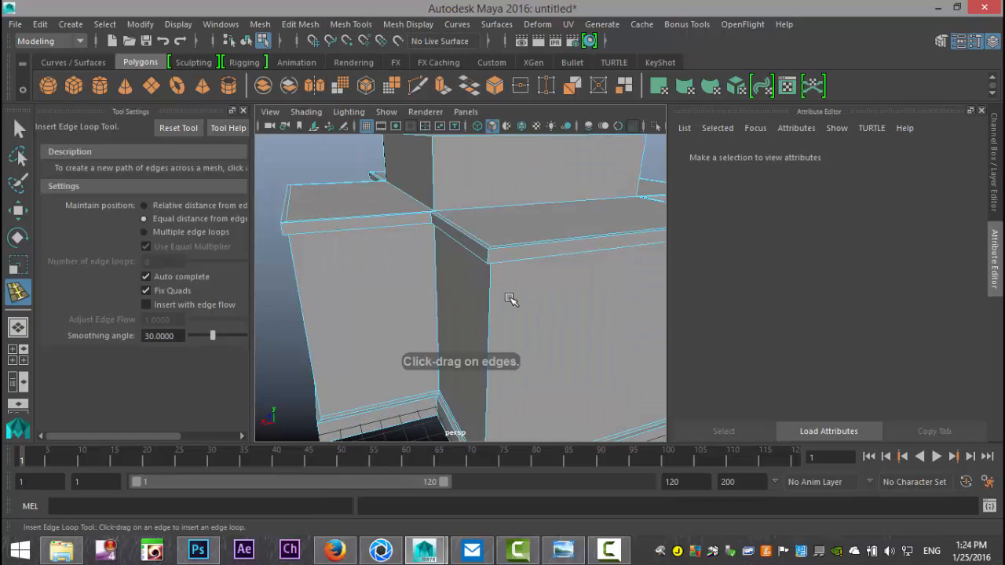
pyautogui.click(488, 256)
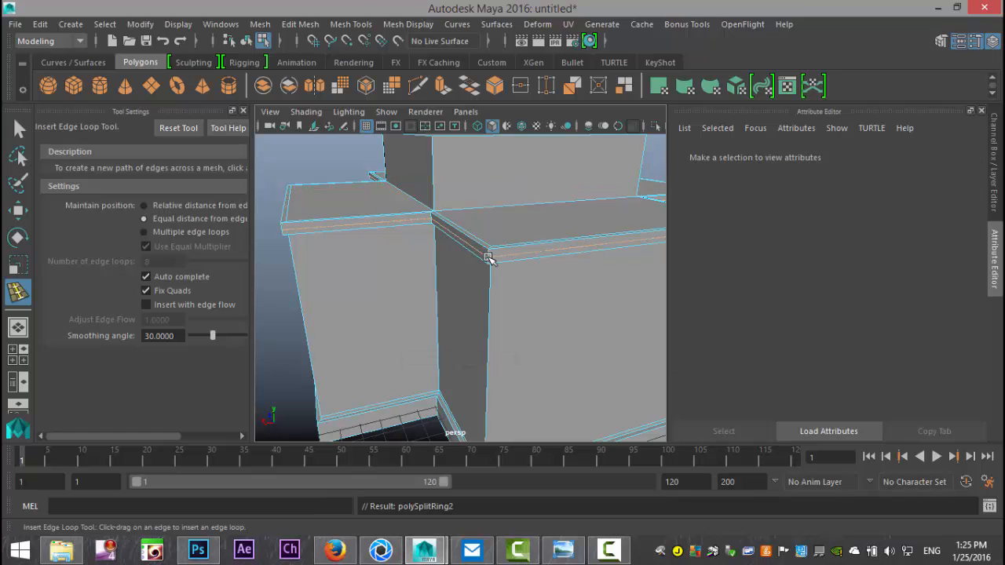
# Step: Extrude the upper face loop of the cross's split rim outward with a thickness of 0.2
pyautogui.press('q')
pyautogui.rightClick(518, 251)
pyautogui.click(524, 249)
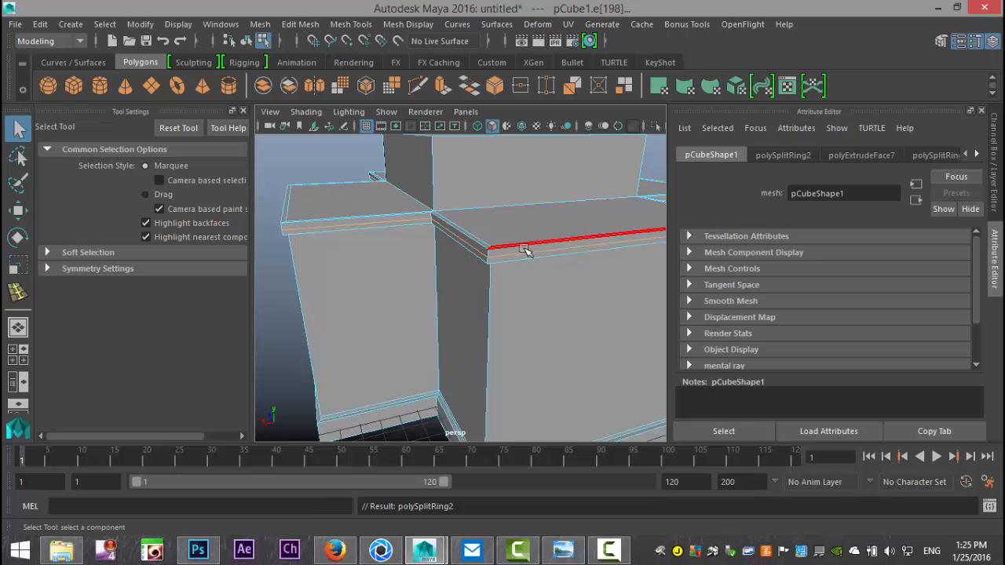
pyautogui.click(526, 251)
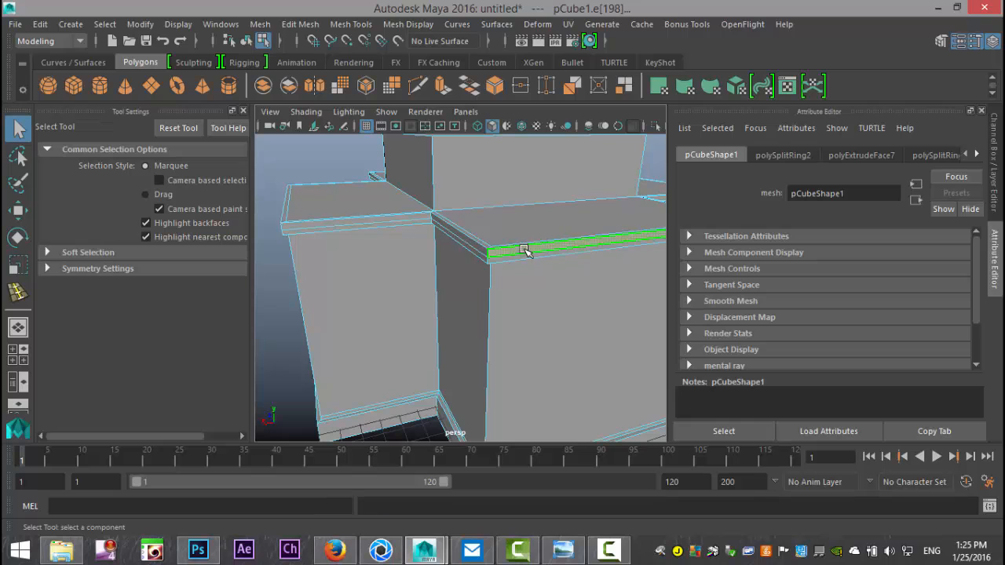
pyautogui.doubleClick(481, 248)
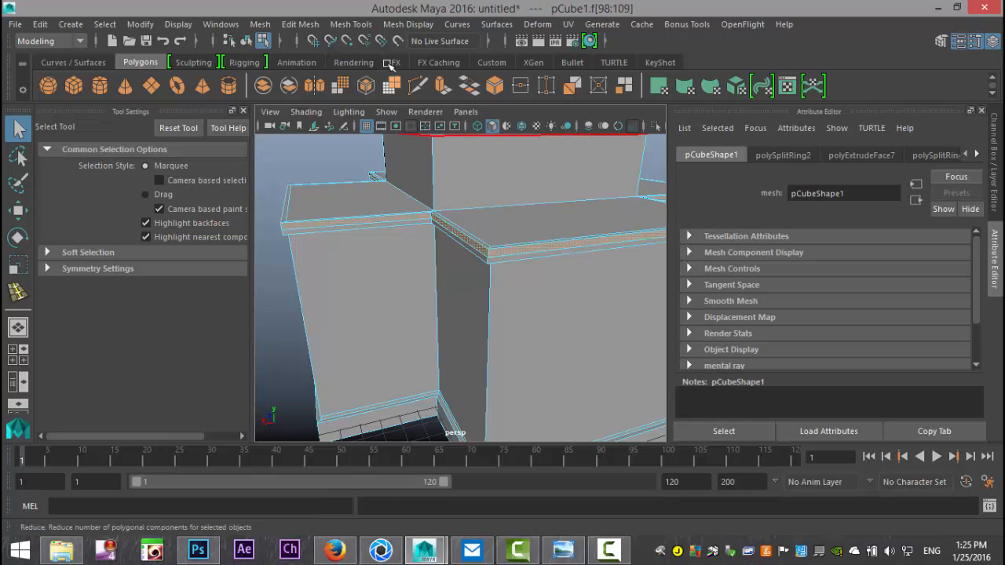
pyautogui.click(300, 23)
pyautogui.click(342, 149)
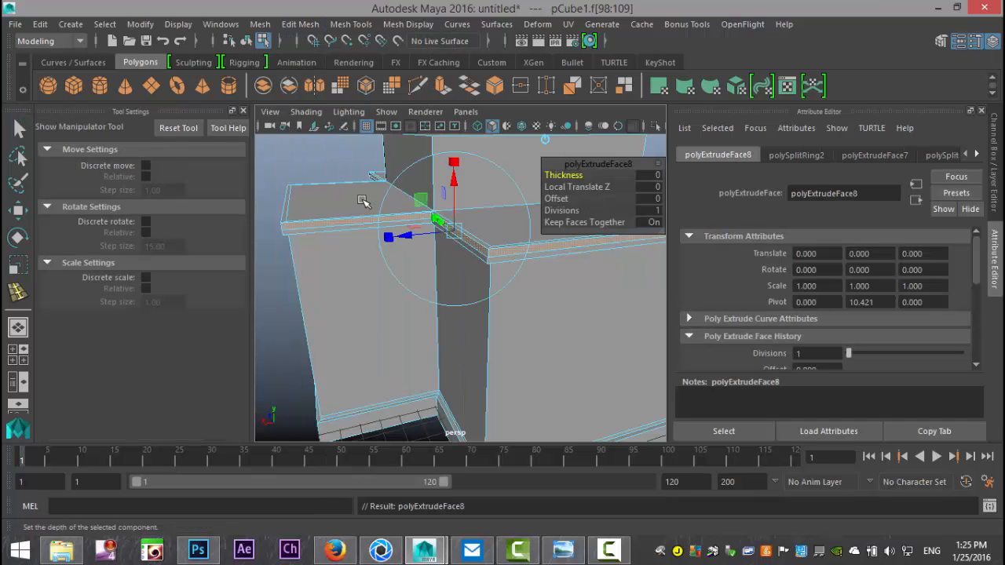
pyautogui.click(644, 176)
pyautogui.write('0.2')
pyautogui.press('Return')
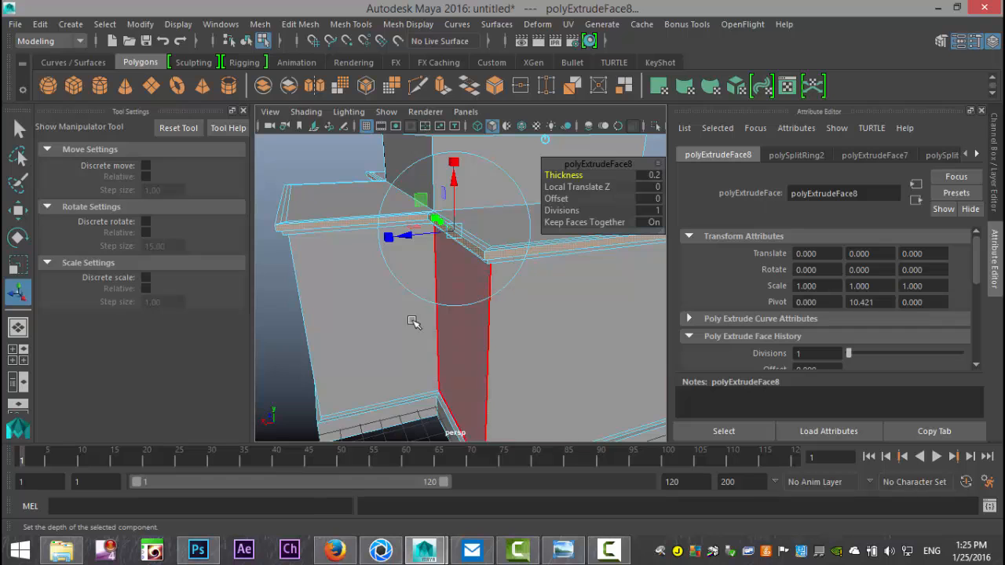
pyautogui.click(292, 330)
# Step: Insert an edge loop just below the top edge of the raised central block
pyautogui.keyDown('alt'); pyautogui.moveTo(314, 332); pyautogui.dragTo(429, 329); pyautogui.keyUp('alt')
pyautogui.keyDown('alt'); pyautogui.moveTo(458, 281); pyautogui.dragTo(444, 380, button='middle'); pyautogui.keyUp('alt')
pyautogui.scroll(5, 489, 355)
pyautogui.scroll(-10, 489, 355)
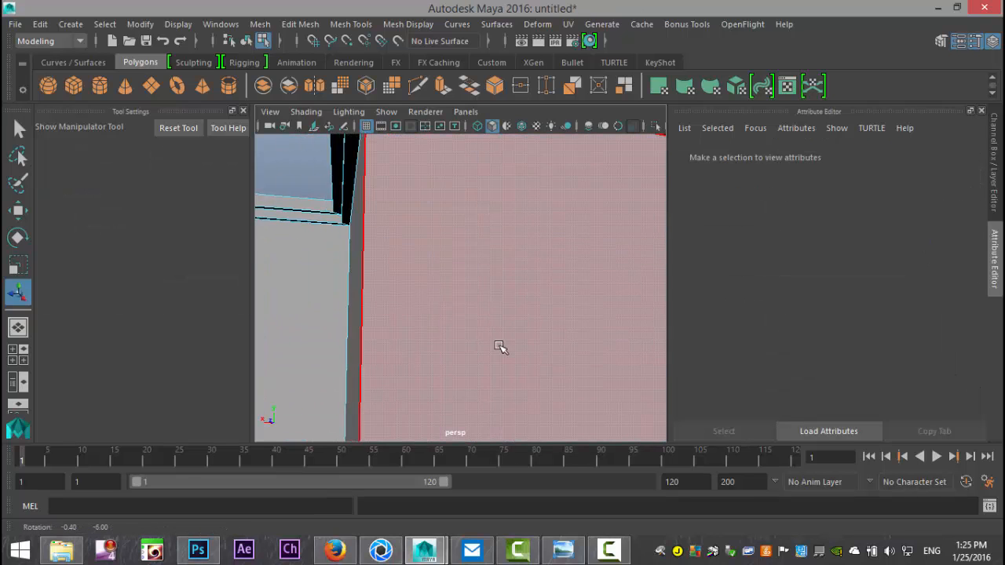
pyautogui.scroll(8, 496, 364)
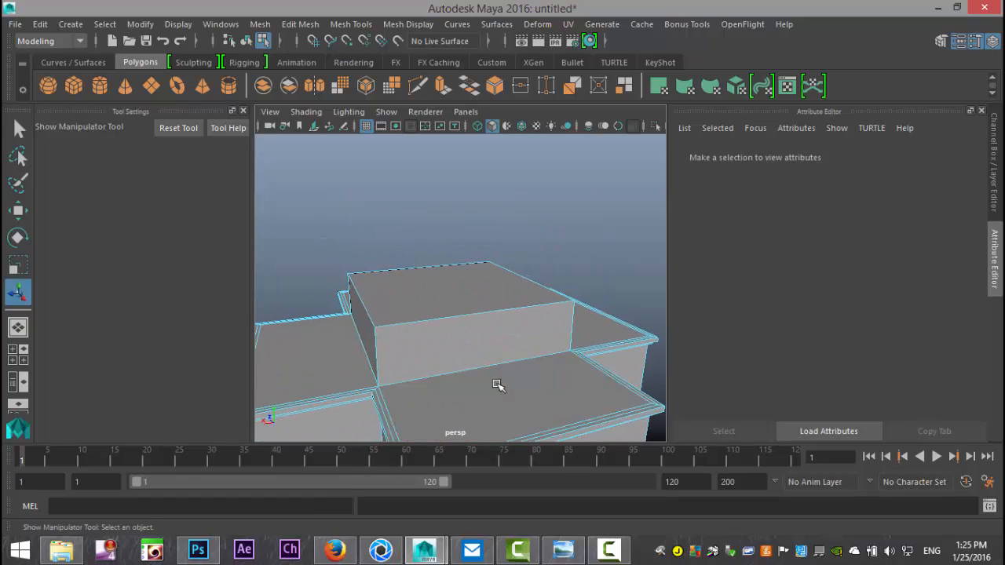
pyautogui.scroll(-3, 496, 381)
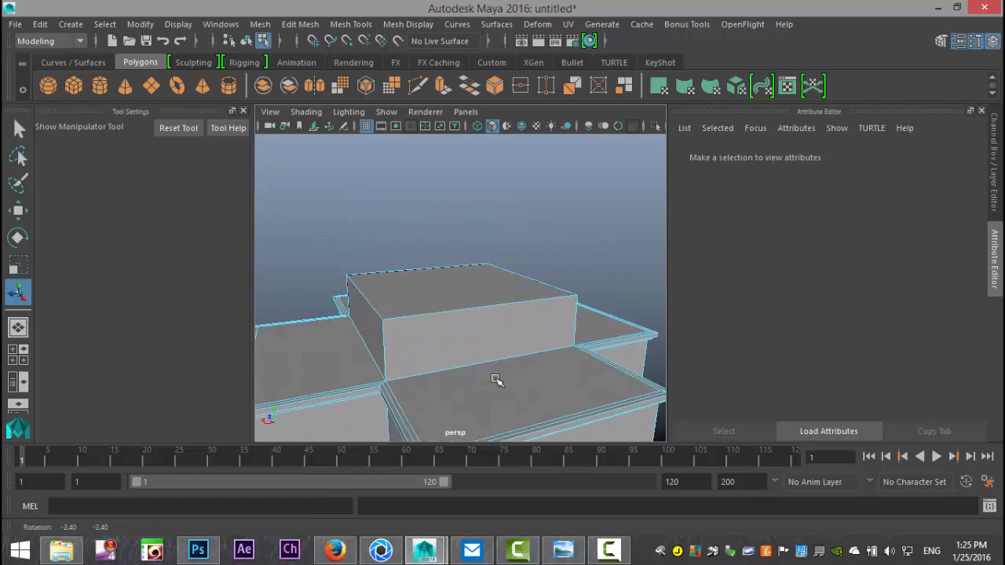
pyautogui.click(355, 24)
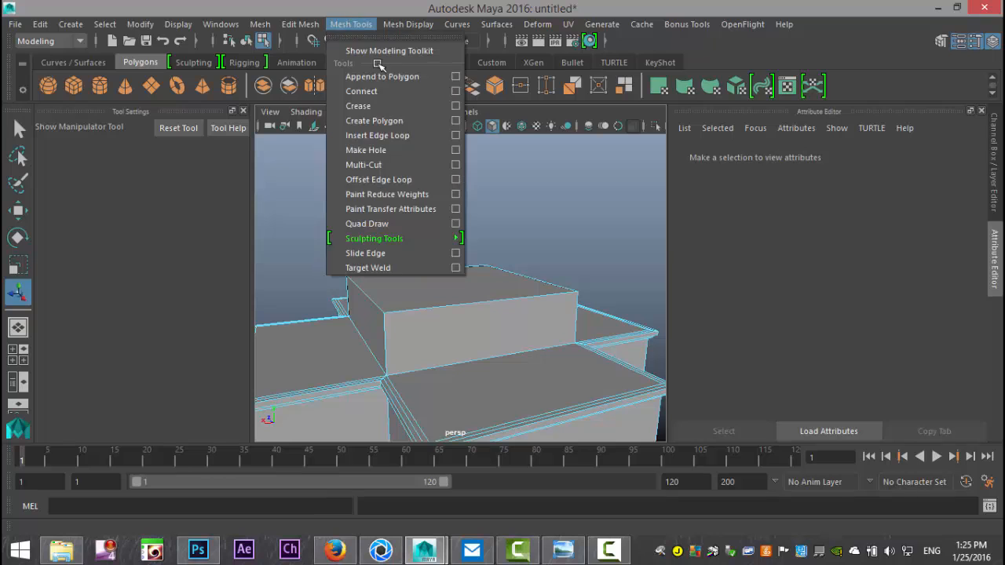
pyautogui.click(408, 132)
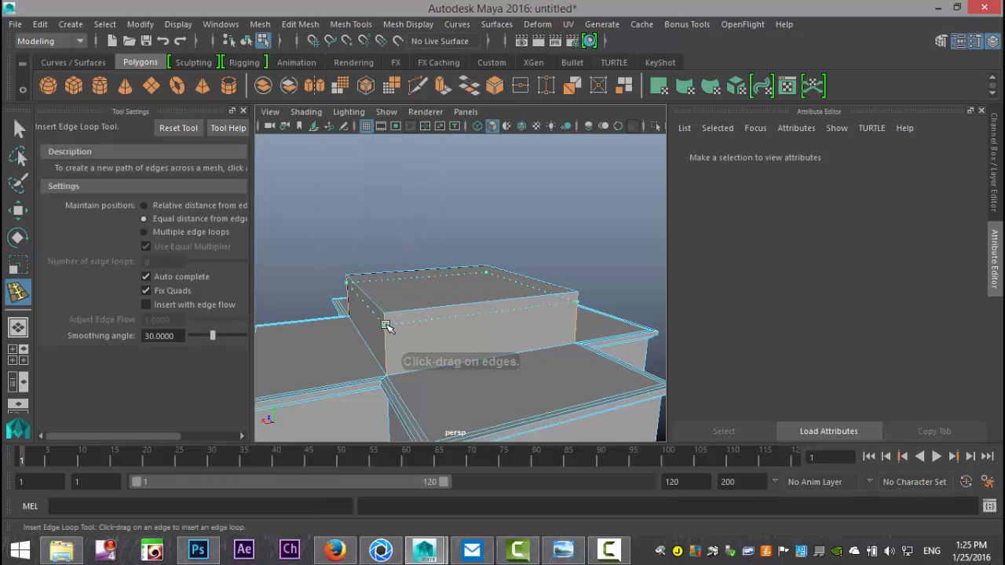
pyautogui.click(386, 325)
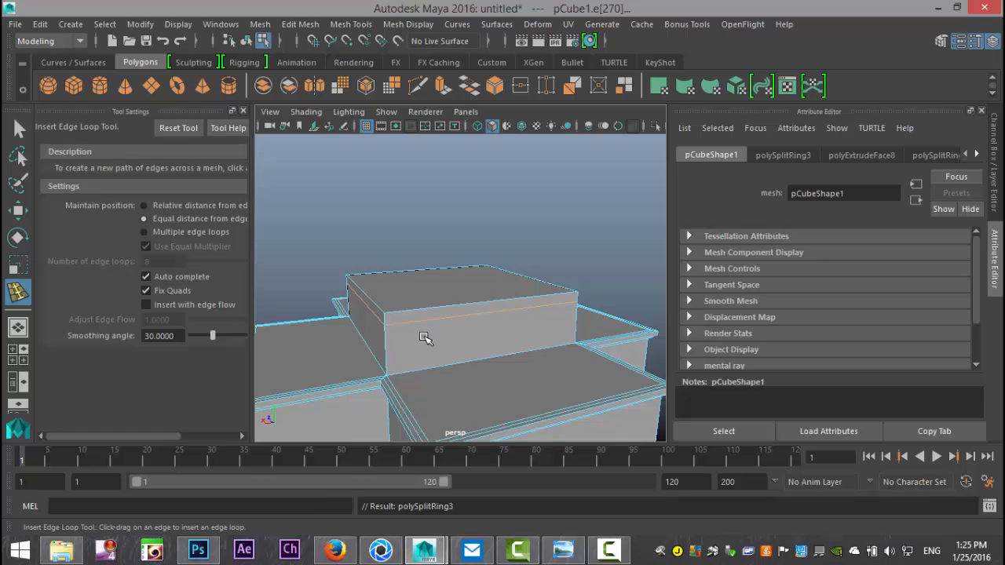
# Step: Extrude the narrow face loop around the central block's top edge outward with a thickness of 0.2
pyautogui.press('q')
pyautogui.moveTo(434, 314); pyautogui.dragTo(429, 164, button='right')
pyautogui.doubleClick(367, 307)
pyautogui.click(301, 24)
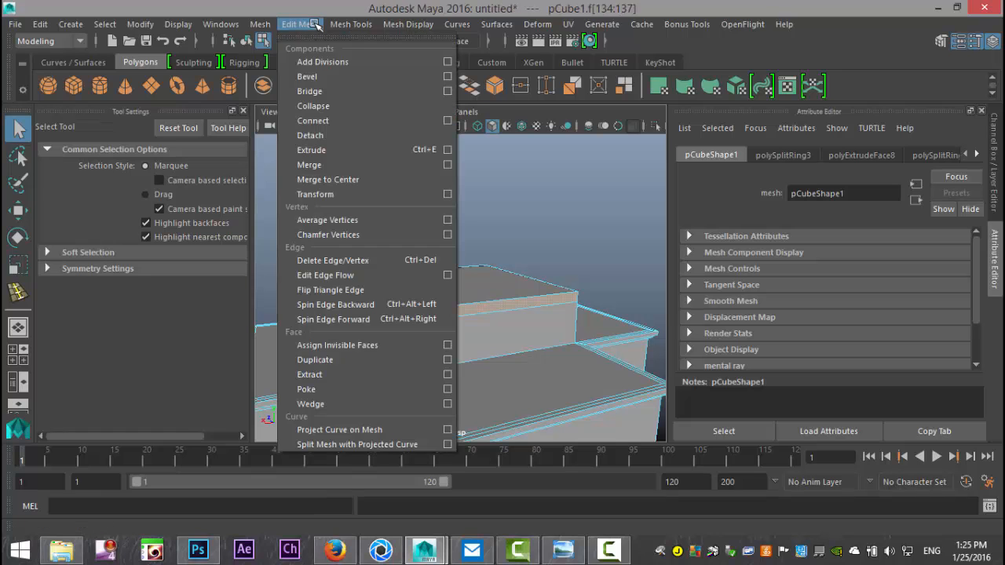
pyautogui.click(356, 153)
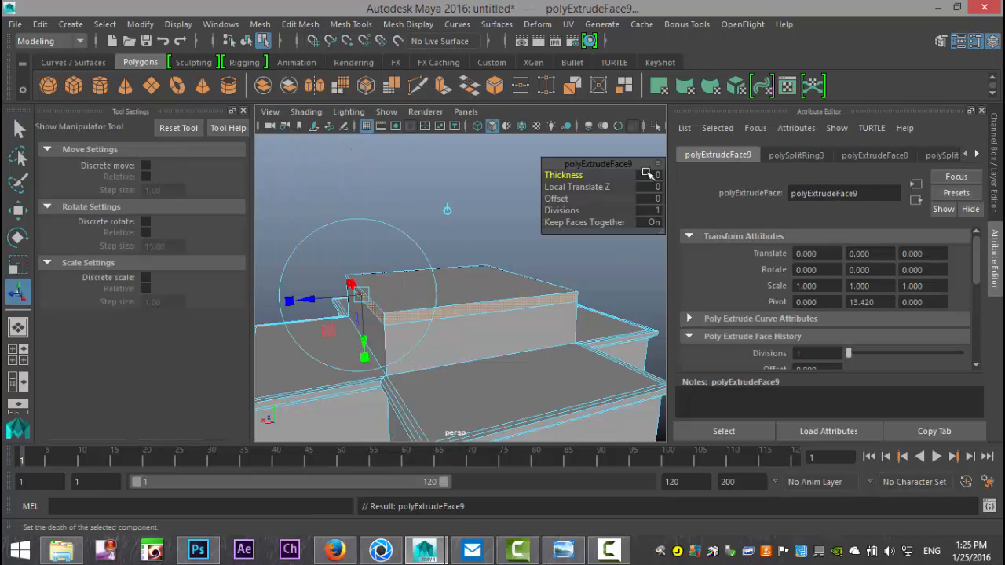
pyautogui.write('0.2')
pyautogui.press('Return')
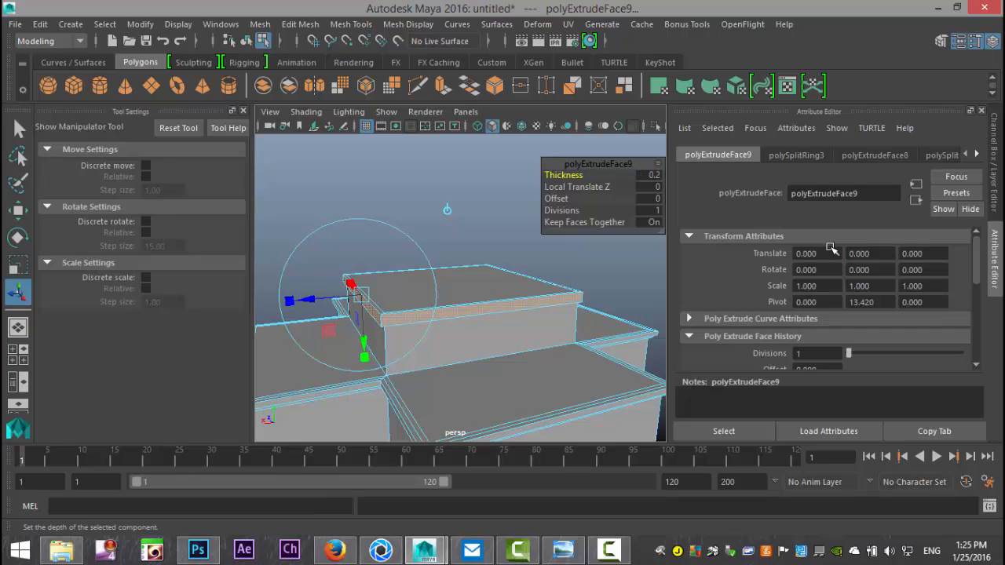
# Step: Insert an edge loop along the middle of the central block's protruding top rim
pyautogui.click(350, 24)
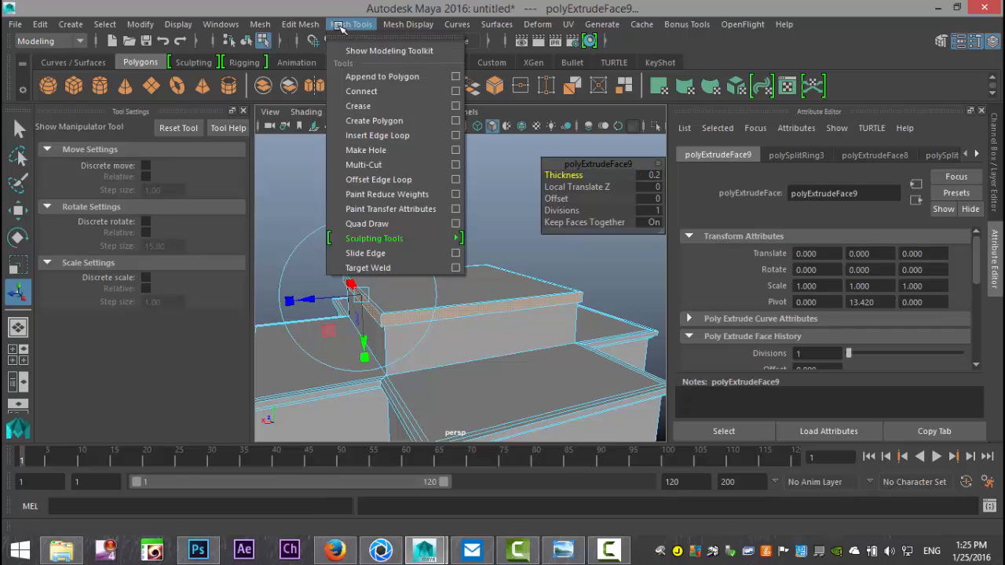
pyautogui.click(398, 135)
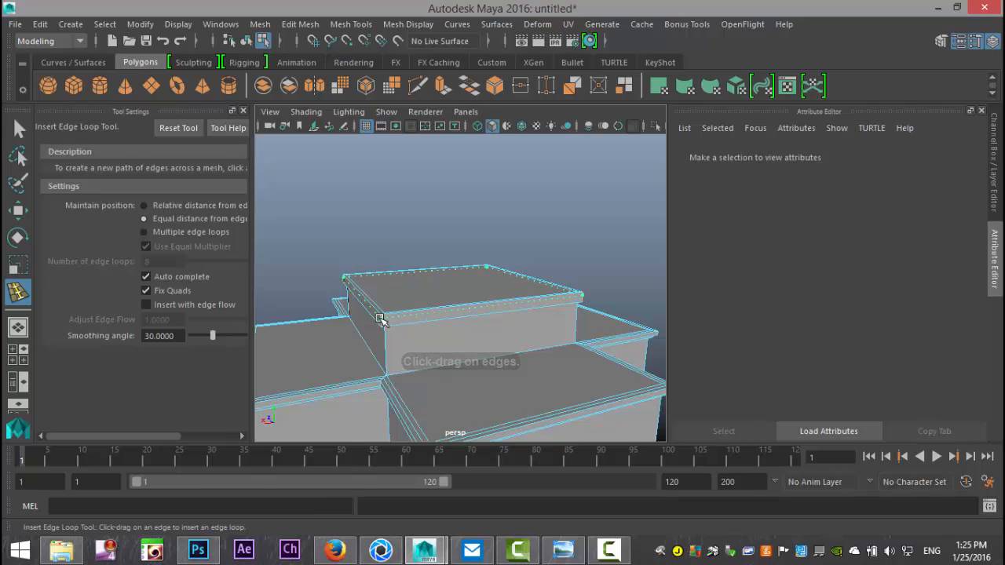
pyautogui.click(379, 320)
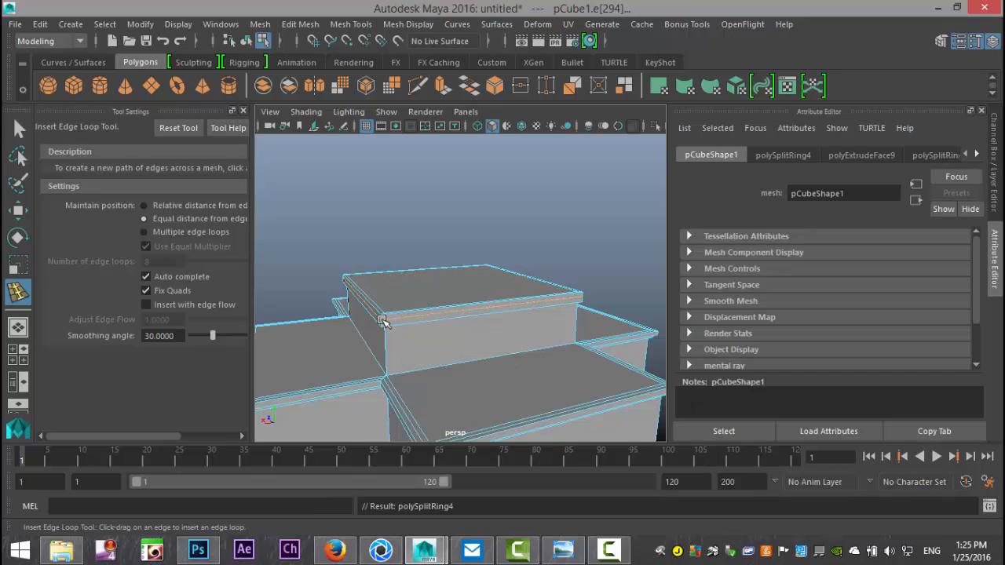
# Step: Extrude the upper face loop of the central block's split rim outward with a thickness of 0.2
pyautogui.press('q')
pyautogui.moveTo(405, 314); pyautogui.dragTo(406, 167, button='right')
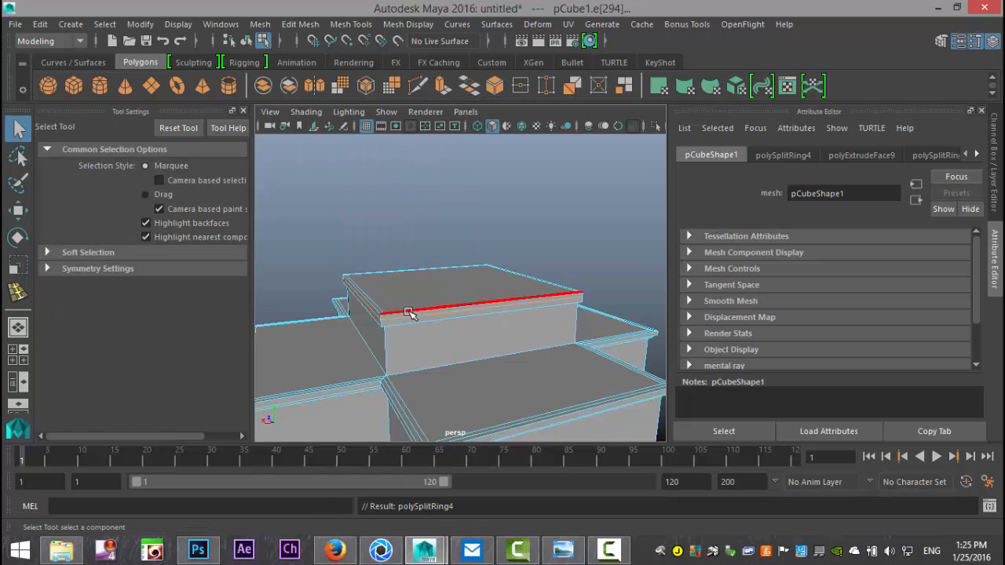
pyautogui.click(404, 314)
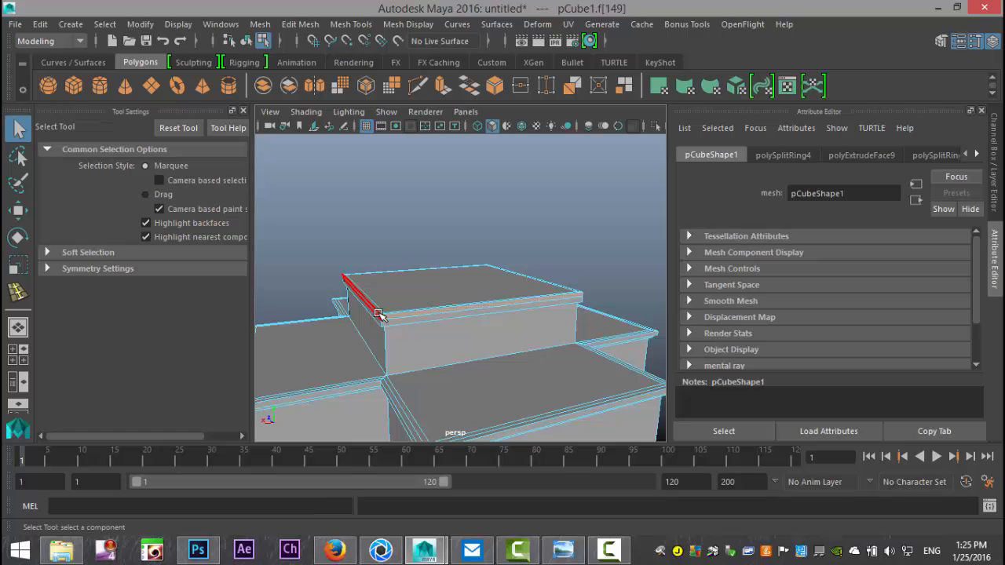
pyautogui.keyDown('shift'); pyautogui.click(377, 314); pyautogui.keyUp('shift')
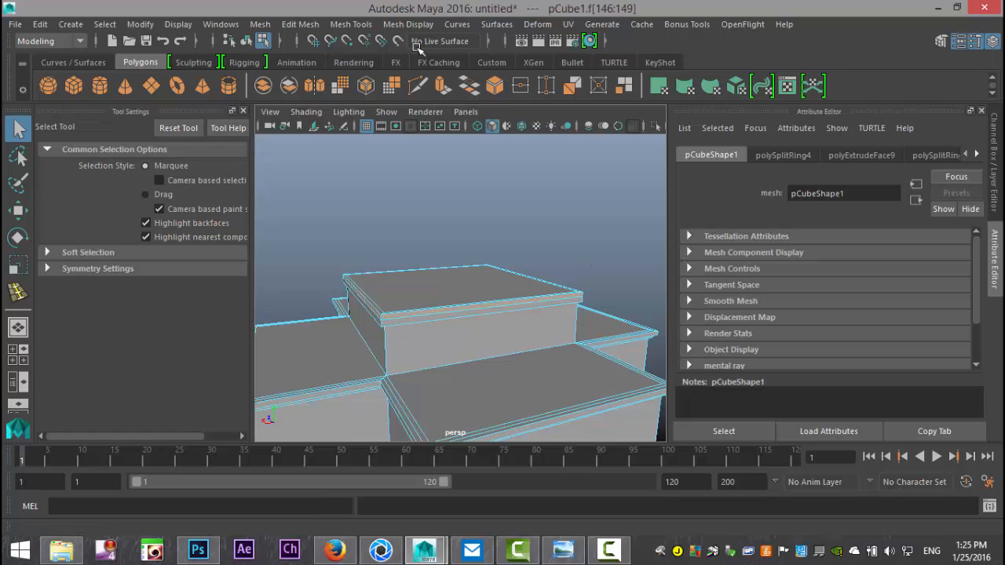
pyautogui.click(300, 23)
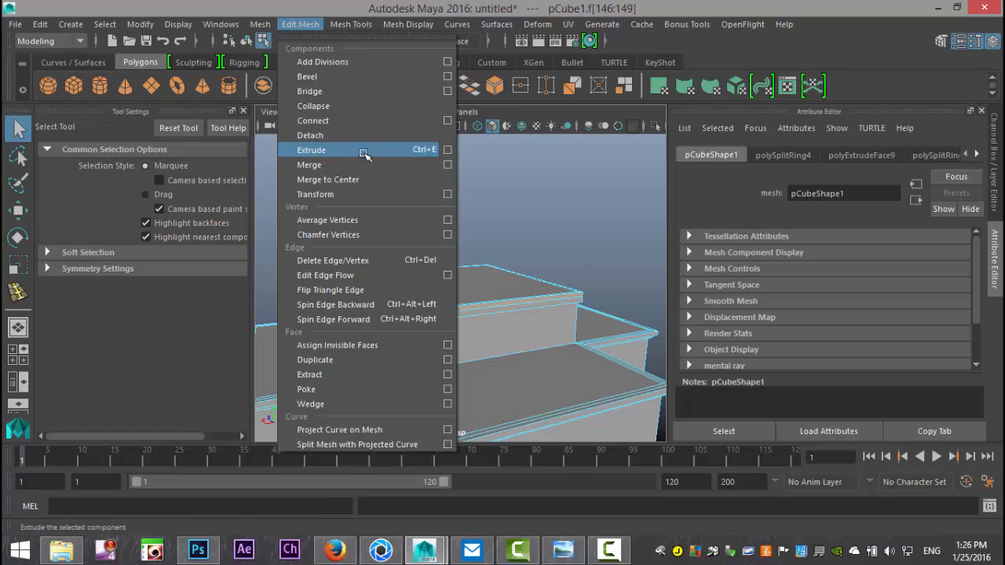
pyautogui.click(365, 154)
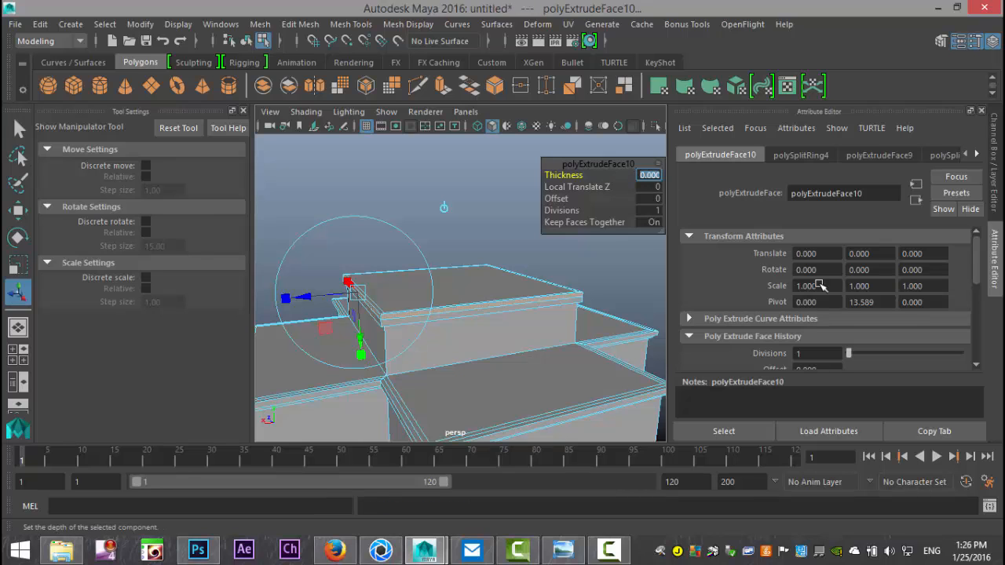
pyautogui.write('0.2')
pyautogui.press('Return')
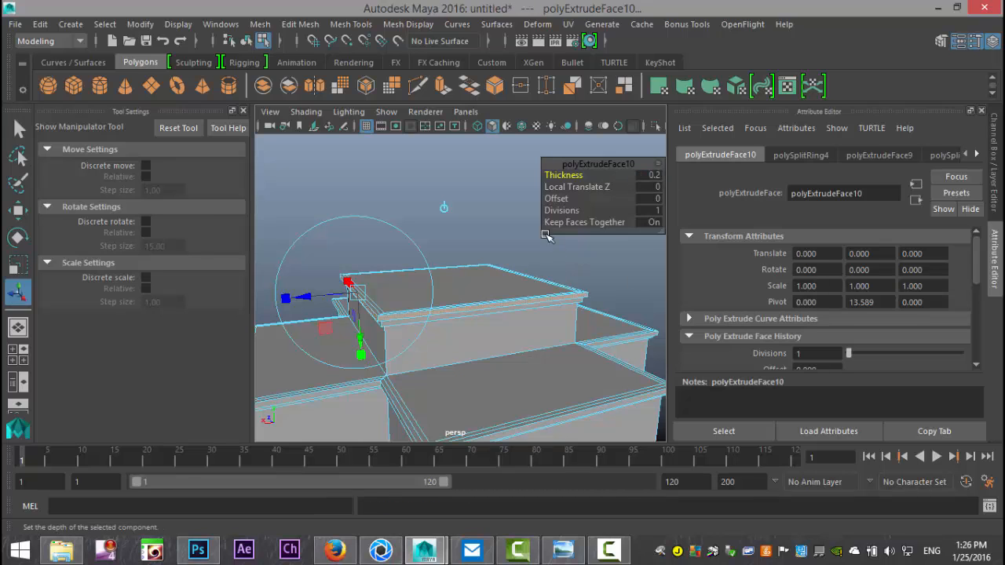
pyautogui.click(511, 207)
# Step: Using the Multiple edge loops option with one loop, insert centred edge loops across the building in both directions of the cross
pyautogui.scroll(-5, 498, 206)
pyautogui.scroll(3, 490, 214)
pyautogui.moveTo(467, 291)
pyautogui.keyDown('alt'); pyautogui.mouseDown()
pyautogui.moveTo(534, 271)
pyautogui.moveTo(478, 269)
pyautogui.moveTo(466, 302)
pyautogui.moveTo(453, 285)
pyautogui.mouseUp(); pyautogui.keyUp('alt')
pyautogui.scroll(3, 480, 322)
pyautogui.scroll(-3, 477, 328)
pyautogui.keyDown('alt'); pyautogui.moveTo(428, 333); pyautogui.dragTo(394, 357); pyautogui.keyUp('alt')
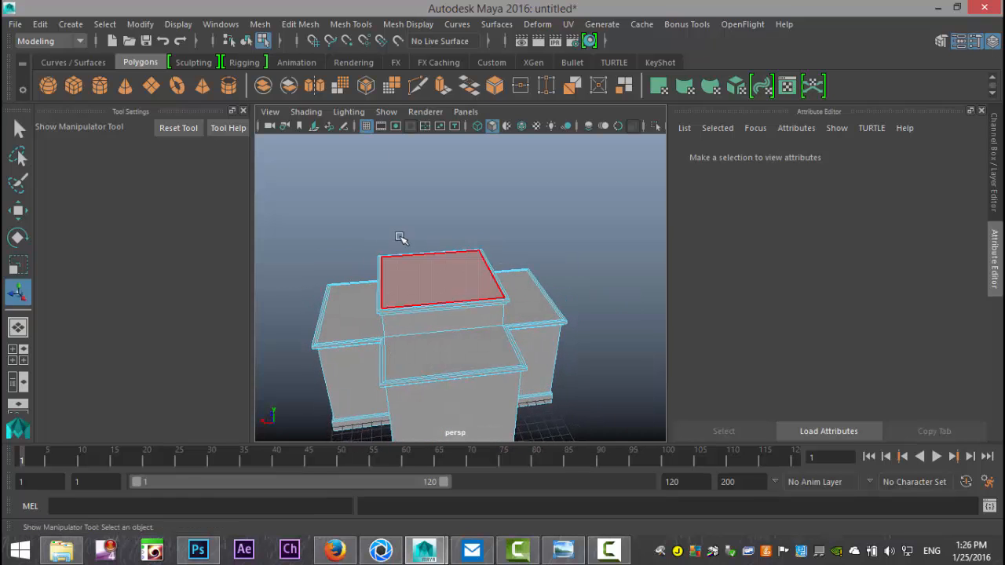
pyautogui.click(362, 26)
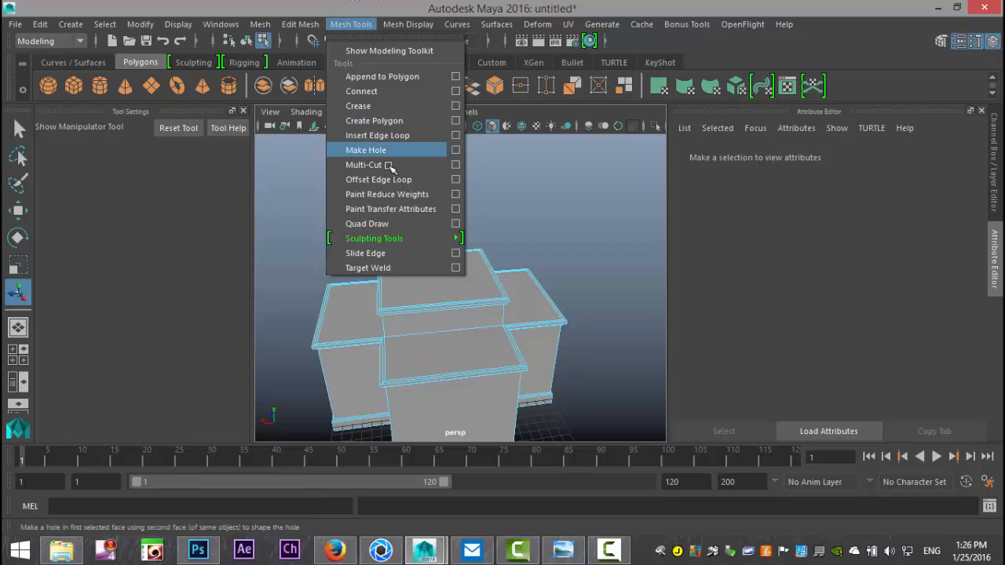
pyautogui.click(455, 136)
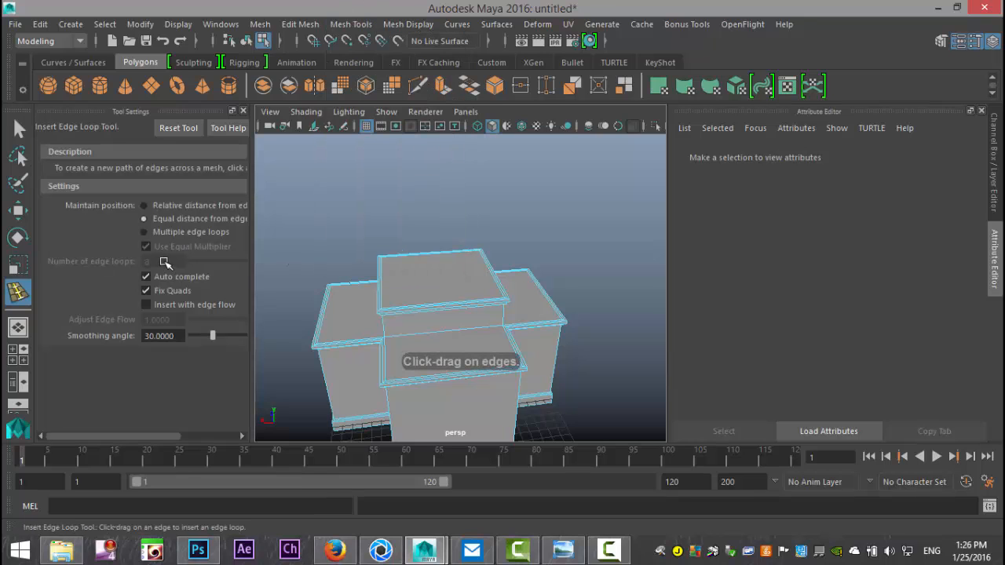
pyautogui.click(146, 233)
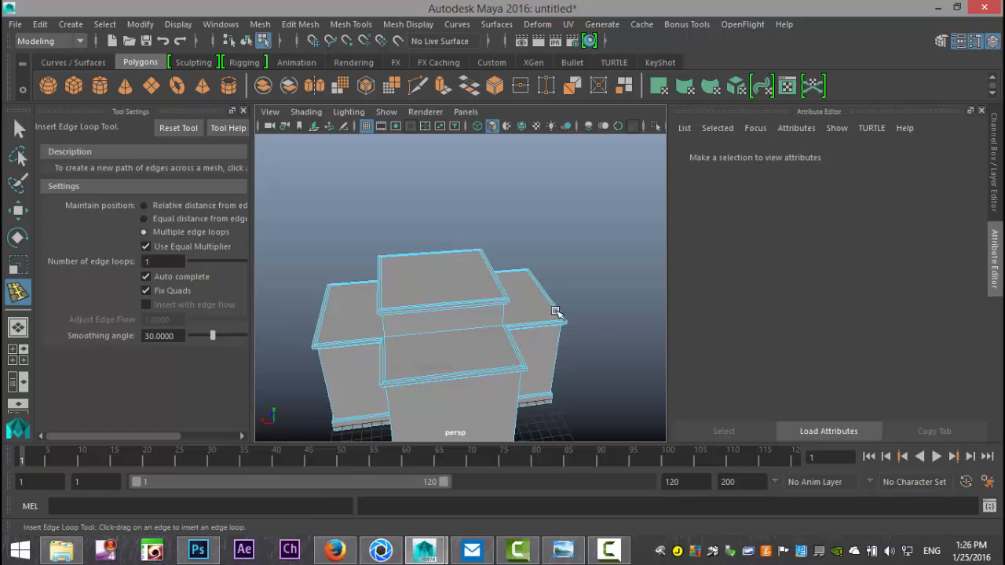
pyautogui.keyDown('alt'); pyautogui.moveTo(502, 295); pyautogui.dragTo(496, 260); pyautogui.keyUp('alt')
pyautogui.click(471, 332)
pyautogui.keyDown('alt'); pyautogui.moveTo(439, 356); pyautogui.dragTo(471, 367); pyautogui.keyUp('alt')
pyautogui.click(460, 375)
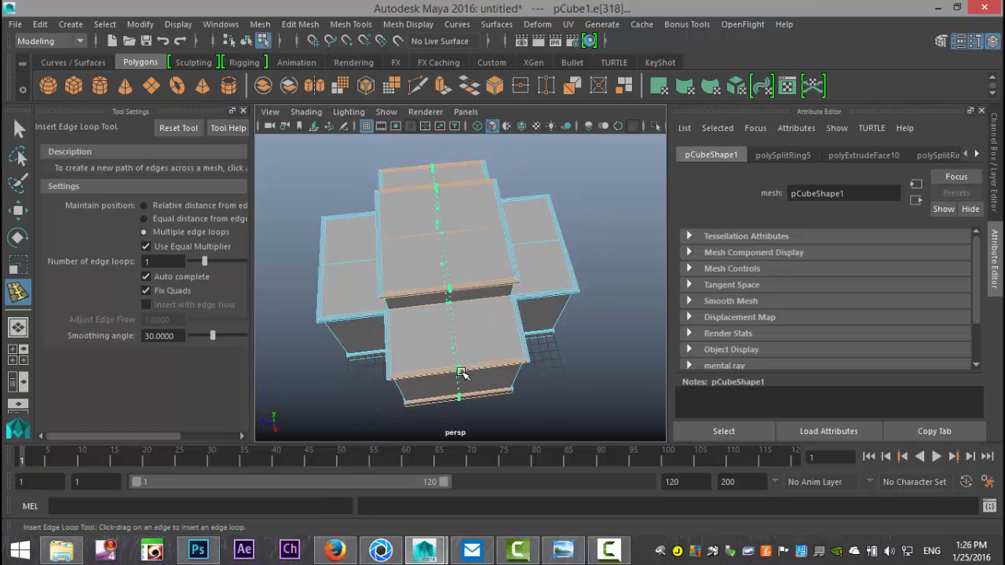
pyautogui.keyDown('alt'); pyautogui.moveTo(597, 395); pyautogui.dragTo(428, 359); pyautogui.keyUp('alt')
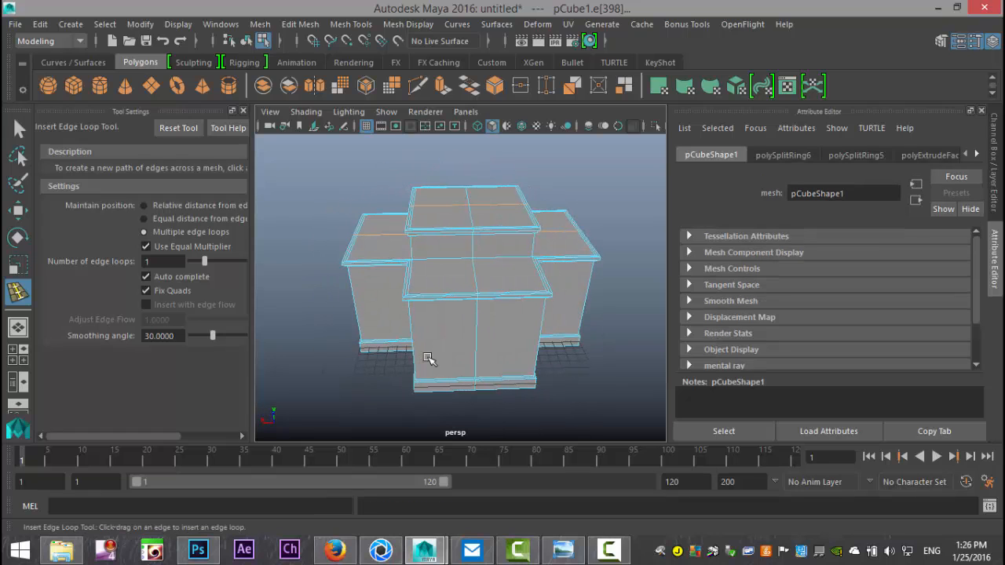
# Step: Raise the middle roof edges of the four arms to just below the central block's rim to form gabled roofs
pyautogui.press('q')
pyautogui.keyDown('alt'); pyautogui.moveTo(511, 324); pyautogui.dragTo(477, 320); pyautogui.keyUp('alt')
pyautogui.click(478, 322)
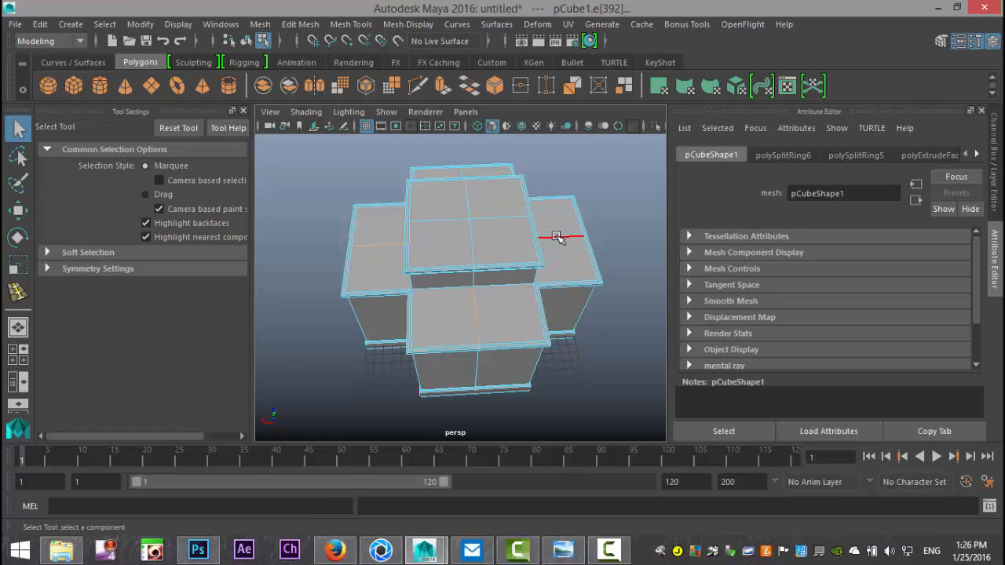
pyautogui.keyDown('alt'); pyautogui.moveTo(284, 249); pyautogui.dragTo(428, 335); pyautogui.keyUp('alt')
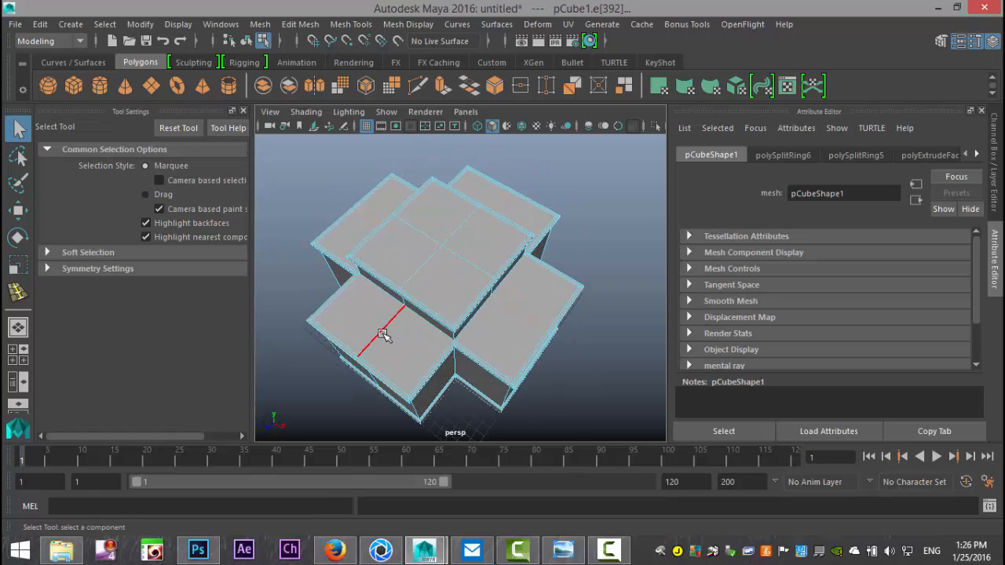
pyautogui.keyDown('alt'); pyautogui.moveTo(522, 360); pyautogui.dragTo(539, 313); pyautogui.keyUp('alt')
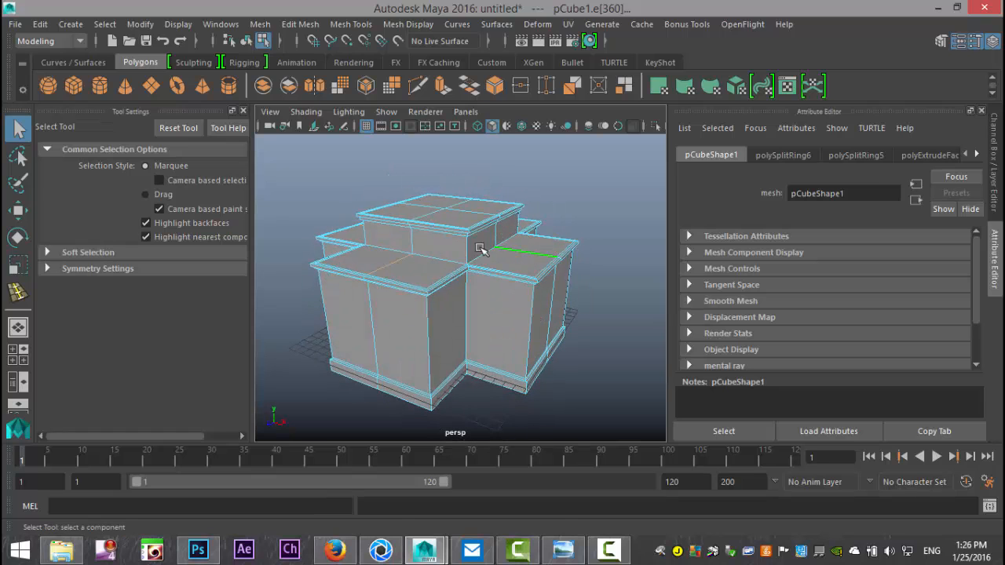
pyautogui.press('w')
pyautogui.moveTo(443, 172); pyautogui.dragTo(447, 145)
pyautogui.scroll(6, 460, 266)
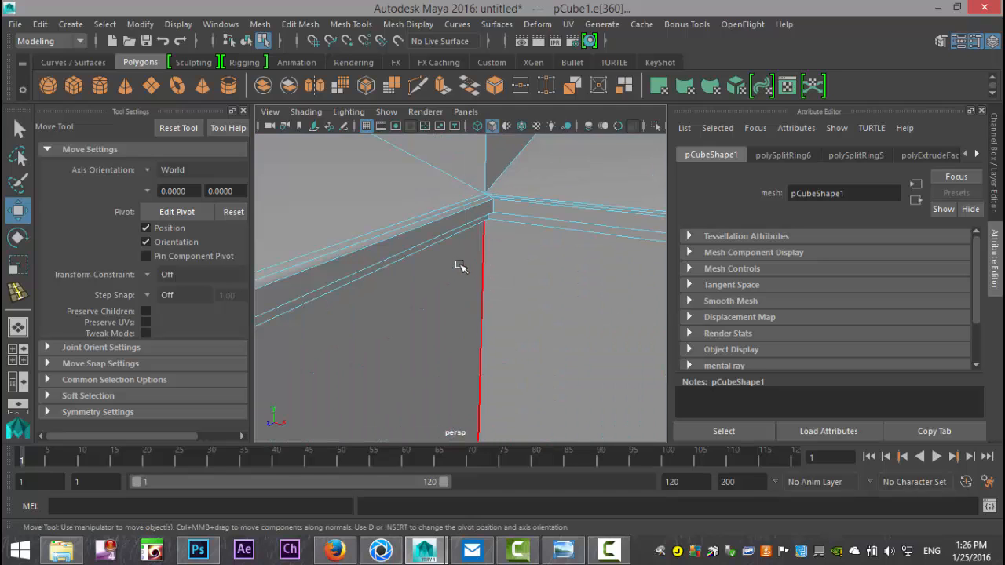
pyautogui.keyDown('alt'); pyautogui.moveTo(449, 257); pyautogui.dragTo(488, 367, button='middle'); pyautogui.keyUp('alt')
pyautogui.keyDown('alt'); pyautogui.moveTo(488, 367); pyautogui.dragTo(496, 353); pyautogui.keyUp('alt')
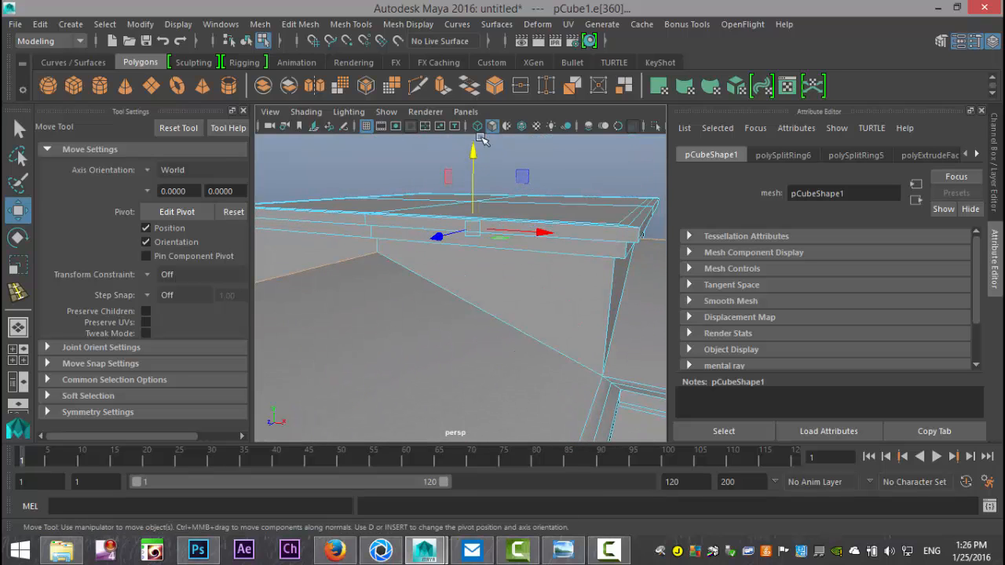
pyautogui.moveTo(473, 153); pyautogui.dragTo(475, 144)
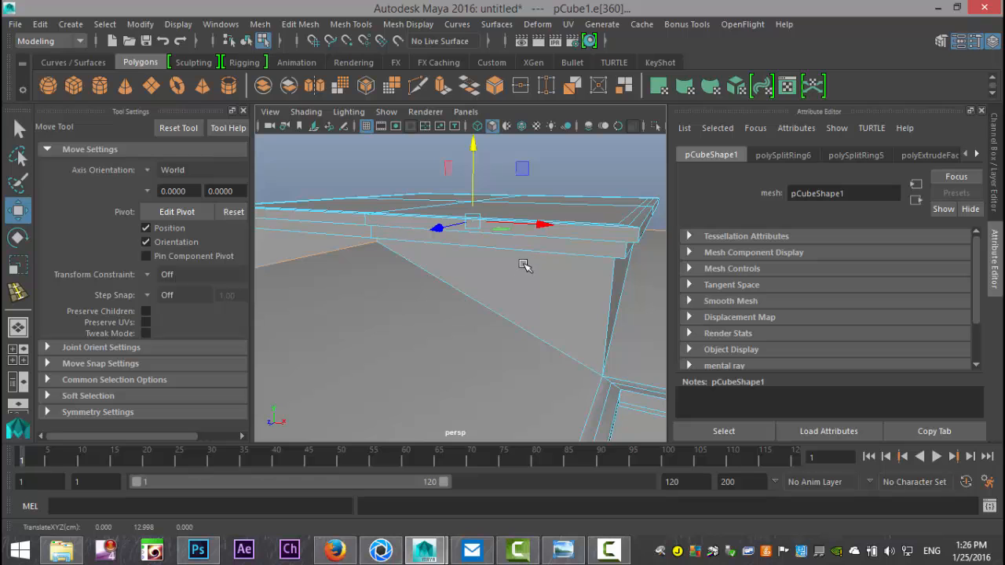
pyautogui.scroll(-5, 524, 265)
pyautogui.scroll(1, 539, 298)
pyautogui.click(582, 196)
pyautogui.moveTo(424, 322)
pyautogui.keyDown('alt'); pyautogui.mouseDown()
pyautogui.moveTo(507, 337)
pyautogui.moveTo(457, 305)
pyautogui.moveTo(457, 318)
pyautogui.moveTo(507, 309)
pyautogui.moveTo(529, 289)
pyautogui.moveTo(512, 284)
pyautogui.moveTo(395, 312)
pyautogui.moveTo(413, 316)
pyautogui.moveTo(404, 314)
pyautogui.moveTo(411, 270)
pyautogui.moveTo(421, 309)
pyautogui.moveTo(405, 273)
pyautogui.moveTo(412, 314)
pyautogui.moveTo(433, 292)
pyautogui.moveTo(418, 291)
pyautogui.moveTo(418, 334)
pyautogui.mouseUp(); pyautogui.keyUp('alt')
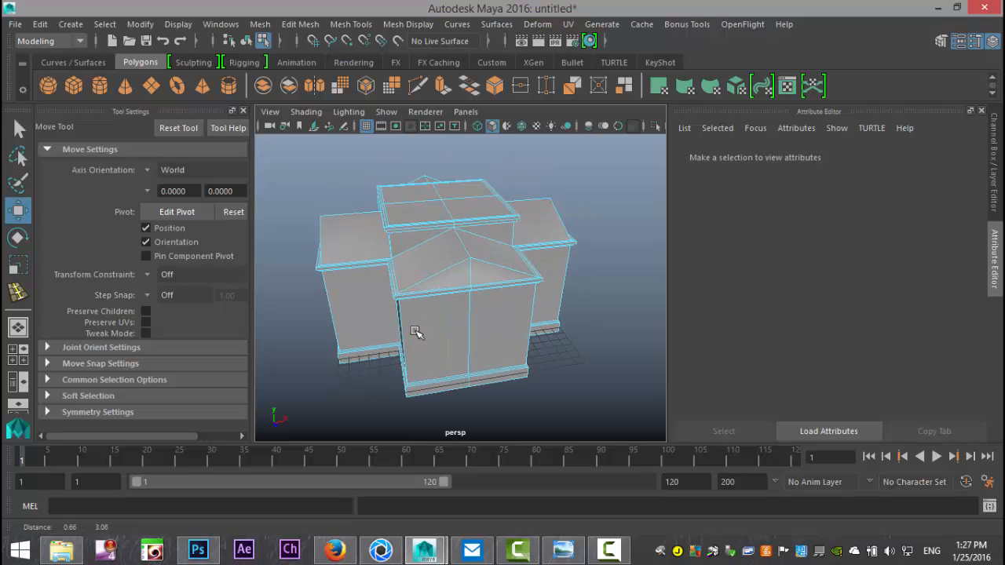
# Step: Set the Insert Edge Loop tool to maintain equal distance from the edge
pyautogui.click(359, 26)
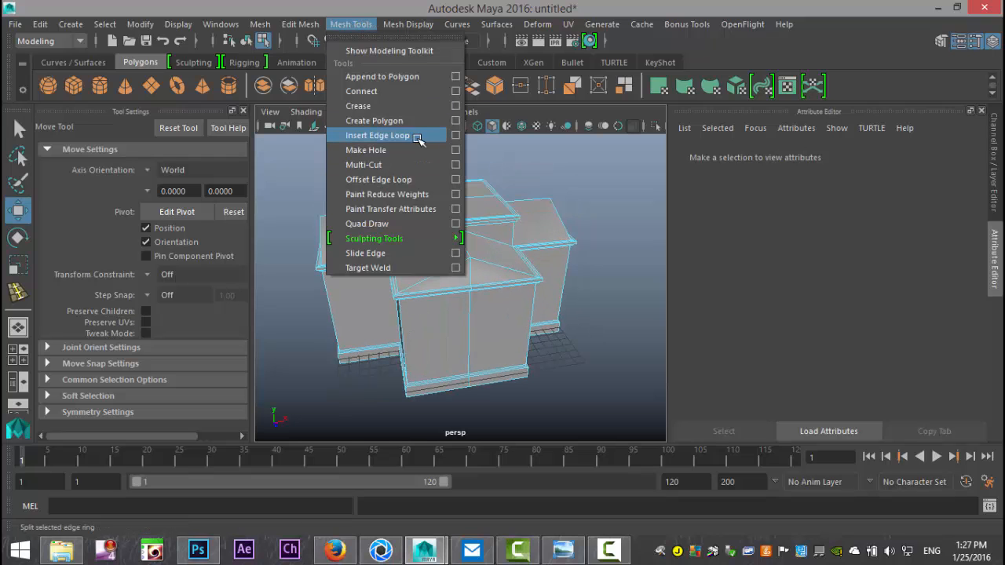
pyautogui.click(454, 136)
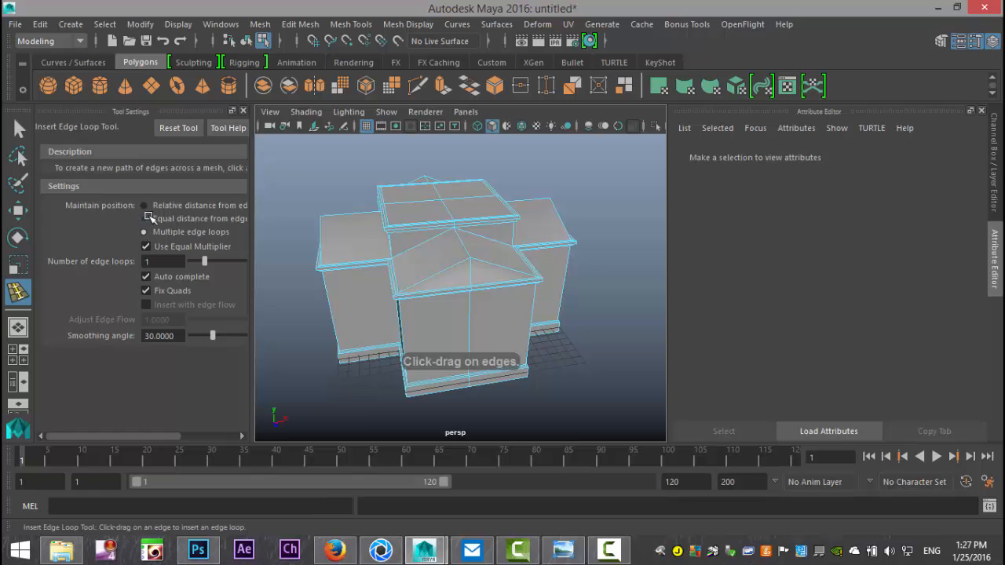
pyautogui.click(146, 219)
pyautogui.keyDown('alt'); pyautogui.moveTo(416, 319); pyautogui.dragTo(519, 318, button='right'); pyautogui.keyUp('alt')
pyautogui.keyDown('alt'); pyautogui.moveTo(518, 319); pyautogui.dragTo(518, 314); pyautogui.keyUp('alt')
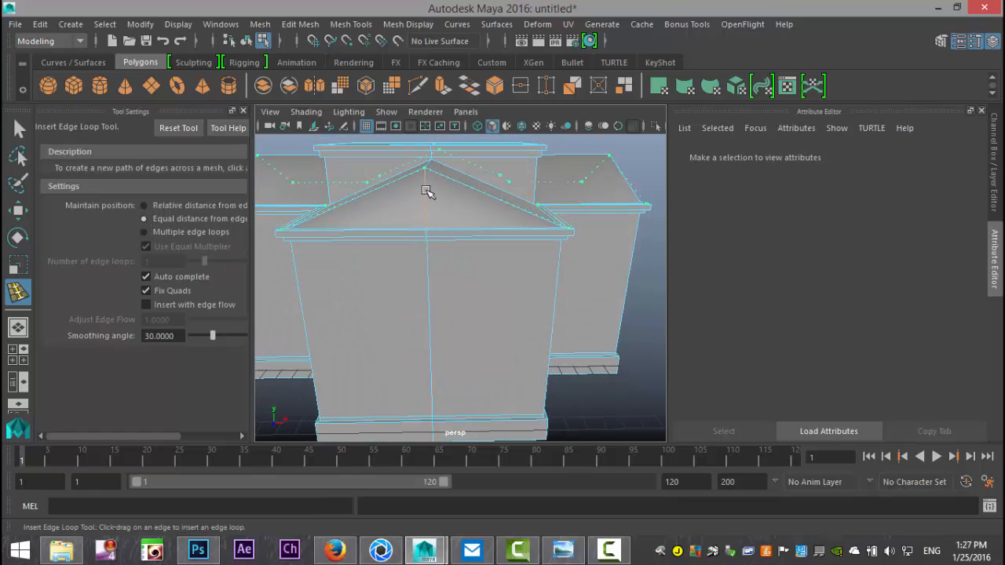
# Step: Try inserting edge loops from the vertical centre edge of the front gable, undoing each attempt
pyautogui.moveTo(427, 192); pyautogui.dragTo(429, 198)
pyautogui.moveTo(326, 295)
pyautogui.keyDown('alt'); pyautogui.mouseDown()
pyautogui.moveTo(372, 281)
pyautogui.moveTo(440, 298)
pyautogui.moveTo(614, 297)
pyautogui.moveTo(332, 285)
pyautogui.mouseUp(); pyautogui.keyUp('alt')
pyautogui.hotkey('ctrl', 'z')
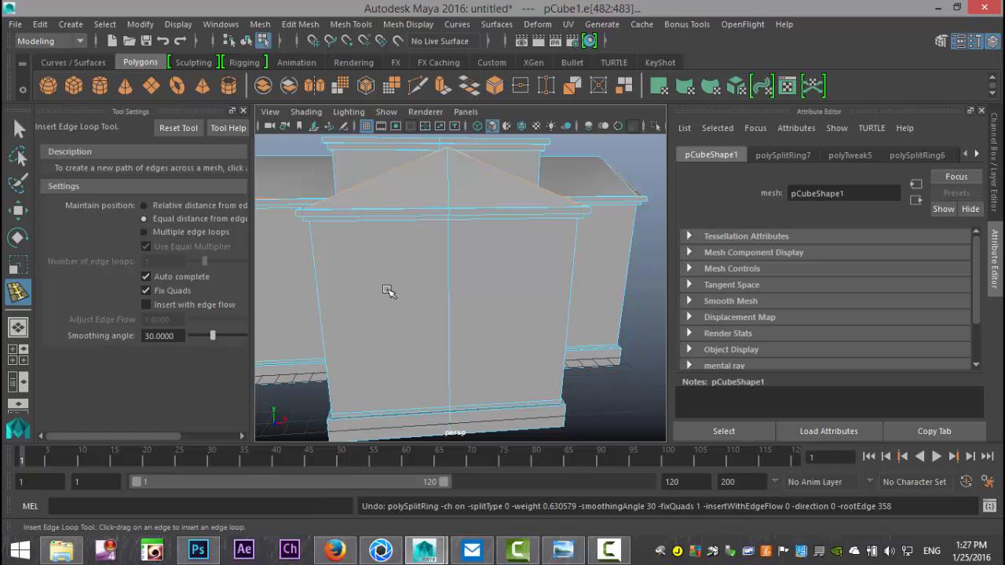
pyautogui.scroll(5, 499, 306)
pyautogui.keyDown('alt'); pyautogui.moveTo(483, 256); pyautogui.dragTo(486, 325, button='middle'); pyautogui.keyUp('alt')
pyautogui.scroll(-3, 494, 353)
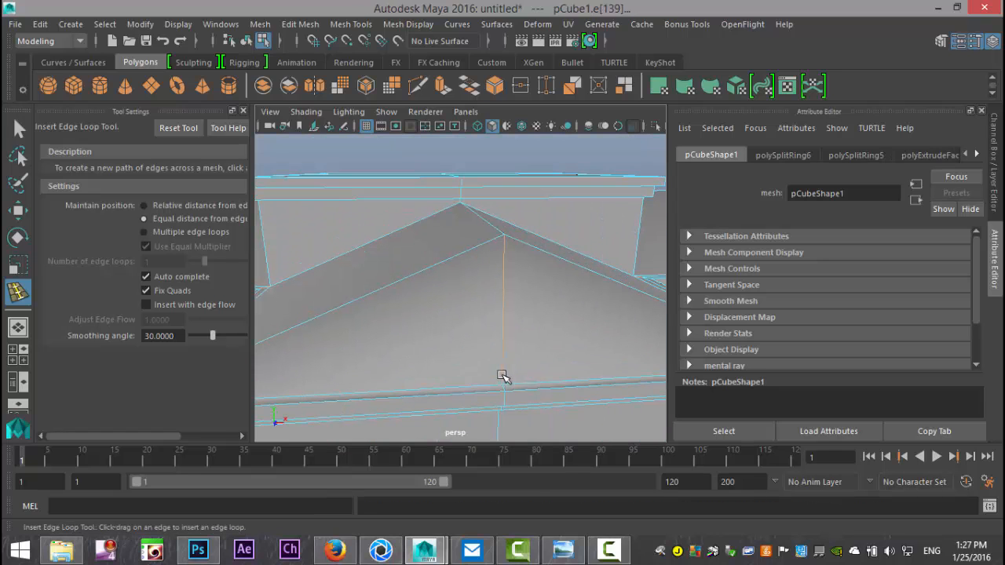
pyautogui.moveTo(504, 357); pyautogui.dragTo(504, 356)
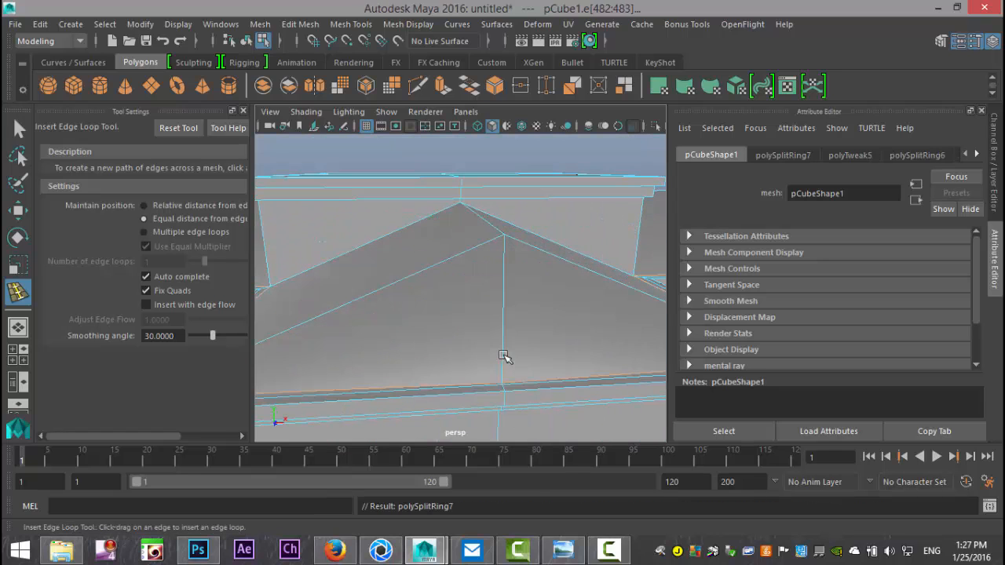
pyautogui.hotkey('ctrl', 'z')
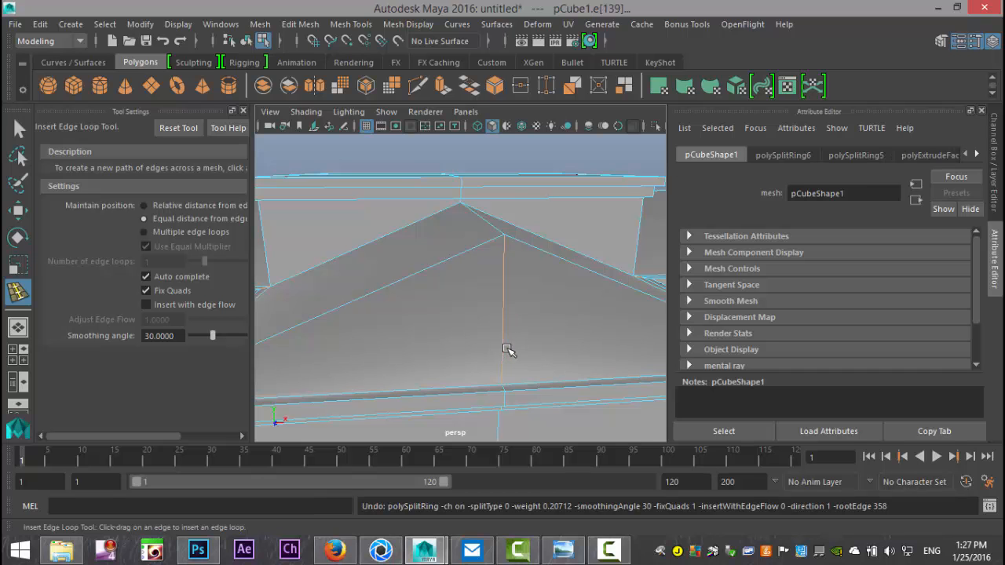
# Step: Insert an edge loop across the roof of each of the four arms, close to its outer gable end
pyautogui.scroll(-5, 507, 350)
pyautogui.keyDown('alt'); pyautogui.moveTo(507, 352); pyautogui.dragTo(442, 369); pyautogui.keyUp('alt')
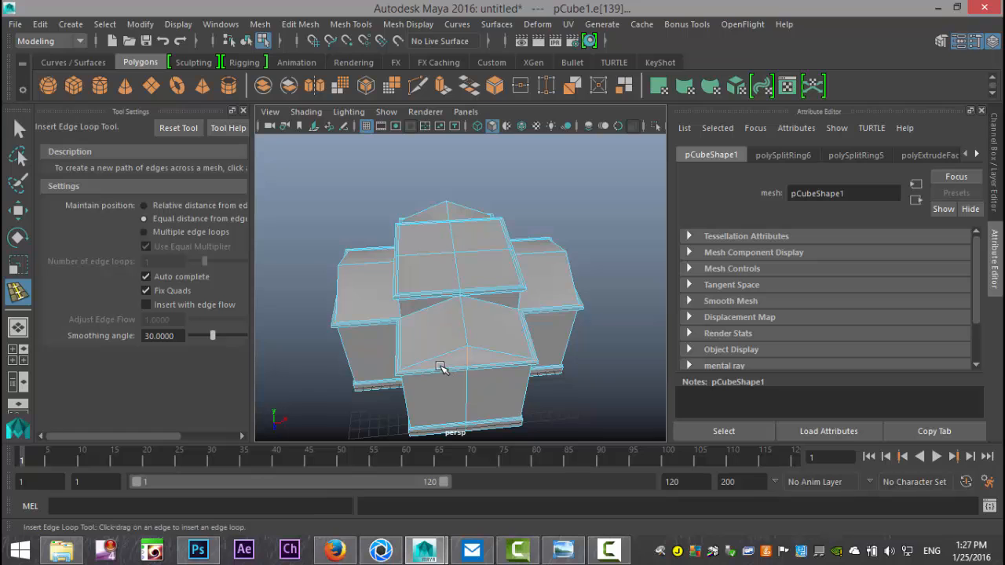
pyautogui.scroll(6, 442, 368)
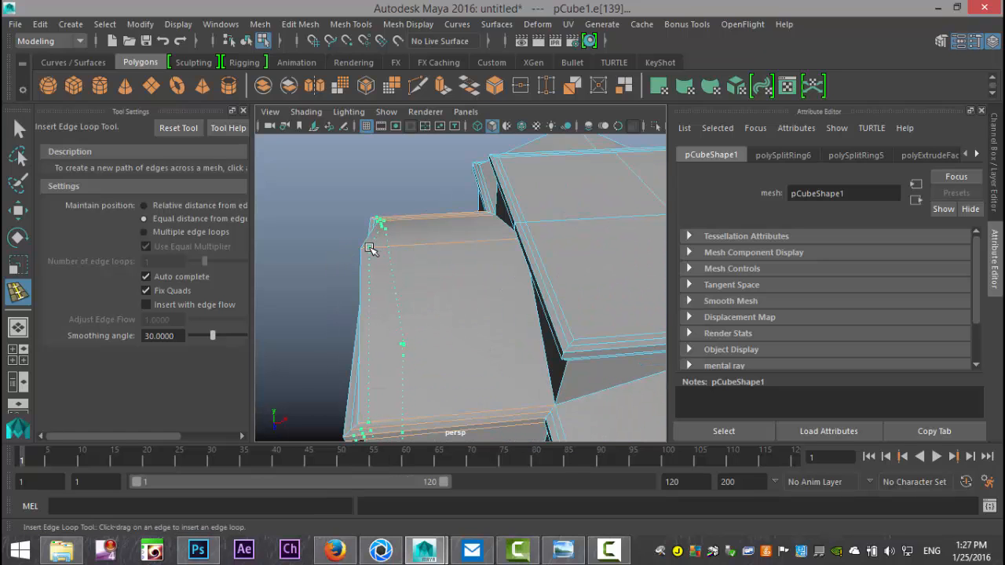
pyautogui.click(370, 249)
pyautogui.keyDown('alt'); pyautogui.moveTo(384, 280); pyautogui.dragTo(418, 300); pyautogui.keyUp('alt')
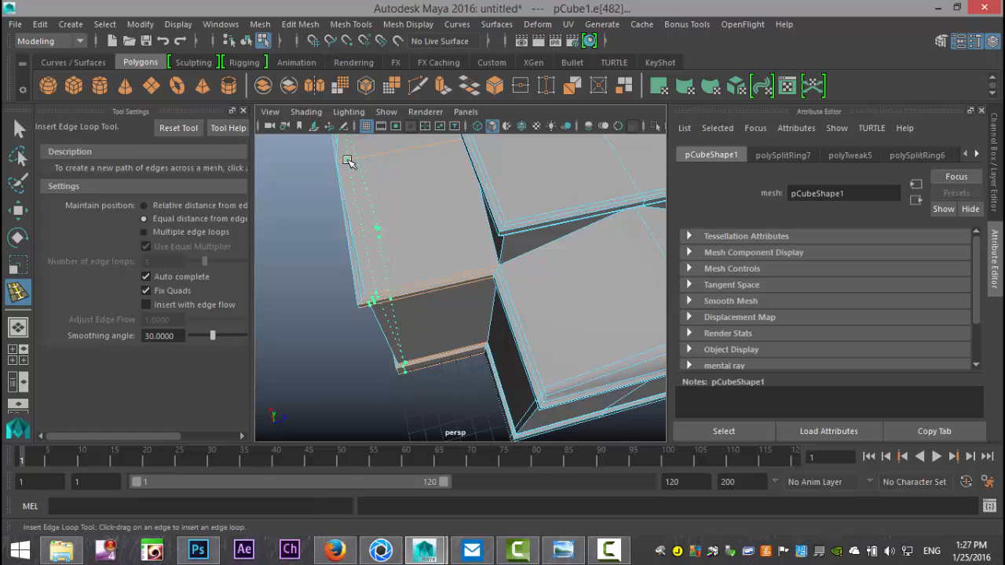
pyautogui.moveTo(347, 161); pyautogui.dragTo(348, 173)
pyautogui.keyDown('alt'); pyautogui.moveTo(306, 245); pyautogui.dragTo(764, 265); pyautogui.keyUp('alt')
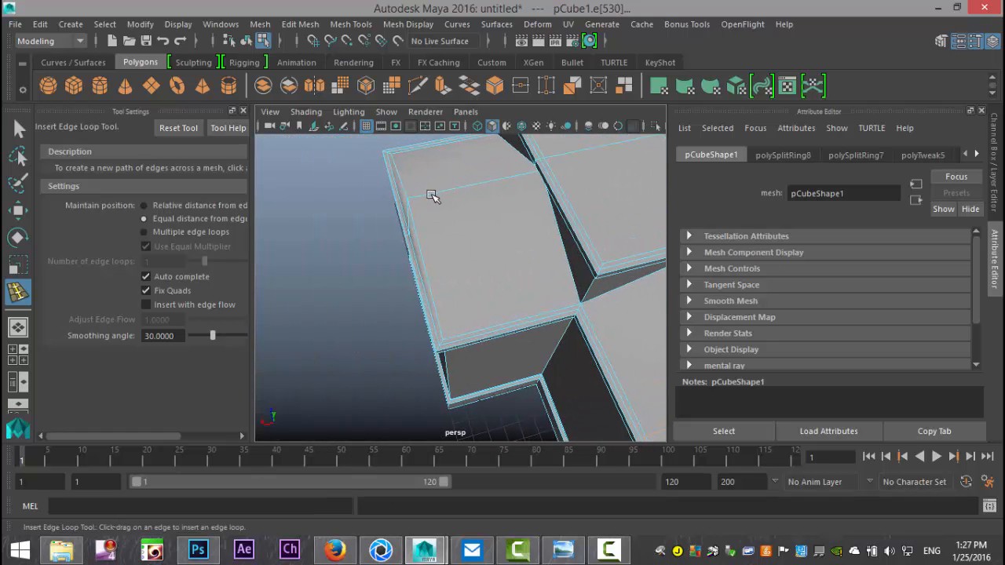
pyautogui.moveTo(430, 196); pyautogui.dragTo(423, 206)
pyautogui.keyDown('alt'); pyautogui.moveTo(361, 227); pyautogui.dragTo(394, 256); pyautogui.keyUp('alt')
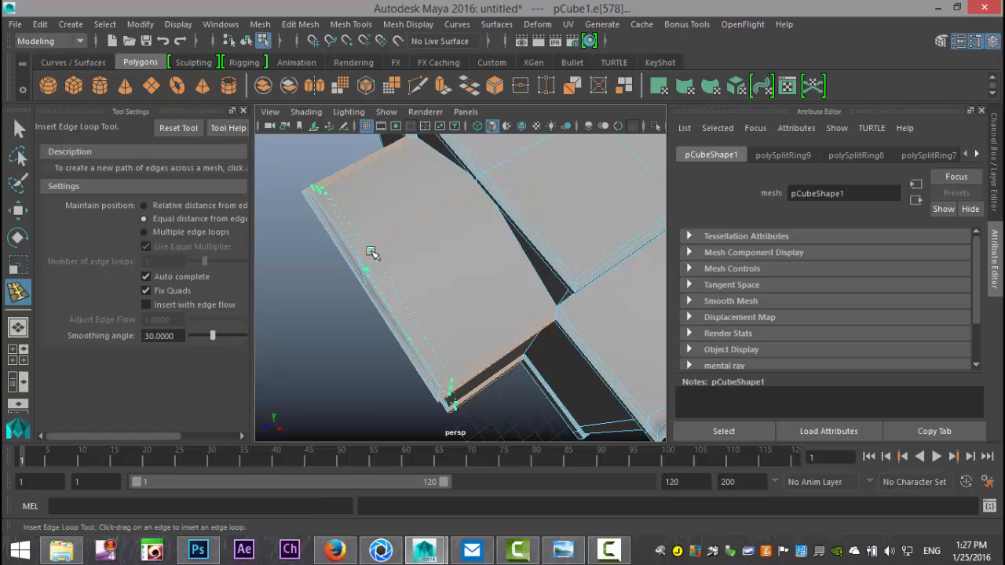
pyautogui.click(371, 252)
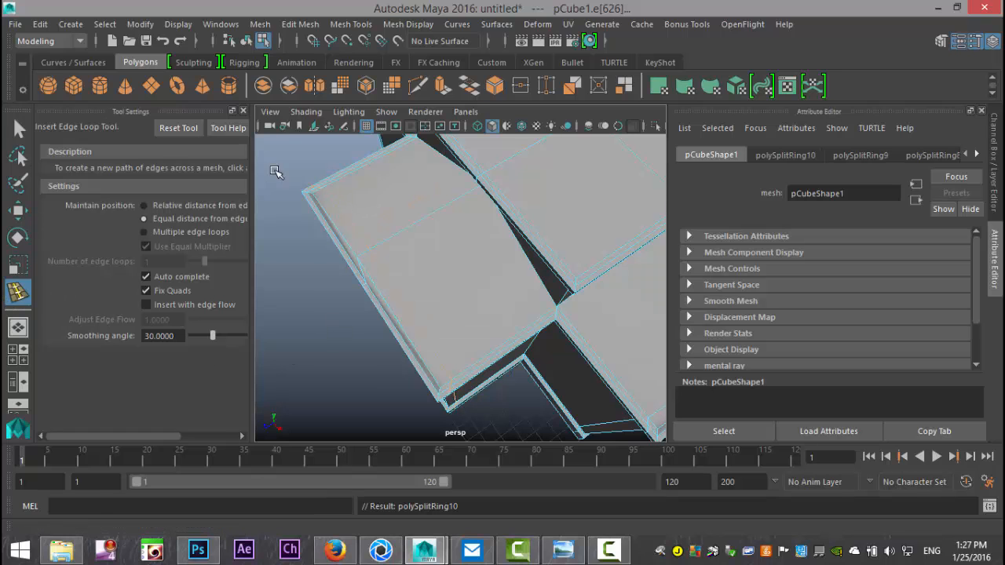
# Step: Close the tool settings and examine the building's edge layout in the top view
pyautogui.click(243, 112)
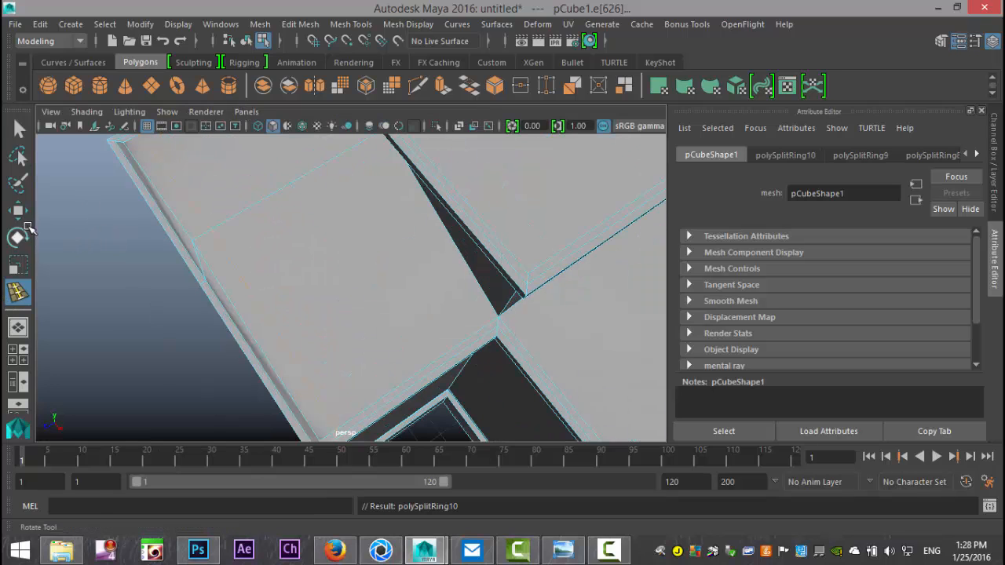
pyautogui.click(18, 354)
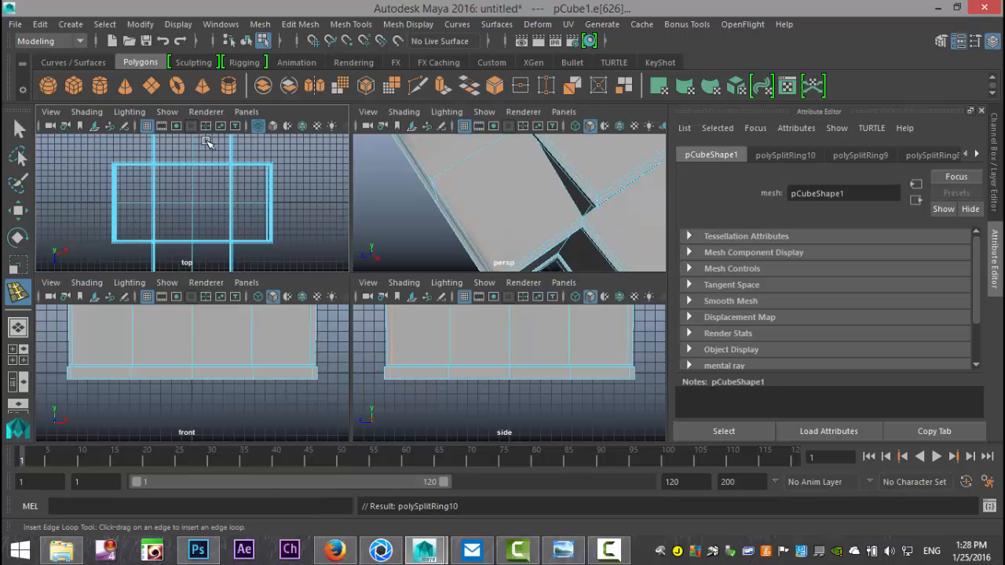
pyautogui.press('space')
pyautogui.scroll(5, 460, 279)
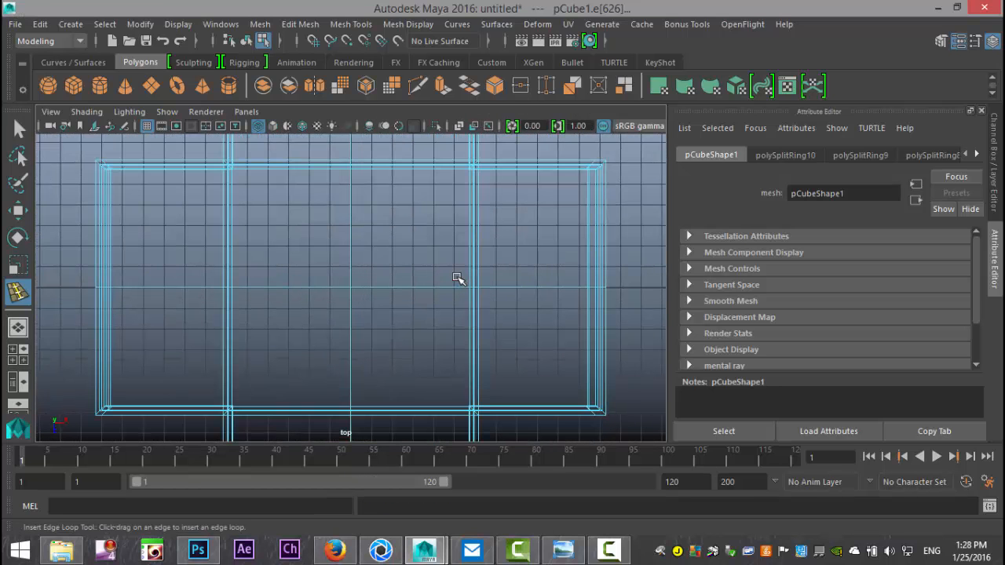
pyautogui.keyDown('alt'); pyautogui.moveTo(343, 275); pyautogui.dragTo(349, 222, button='middle'); pyautogui.keyUp('alt')
pyautogui.click(13, 357)
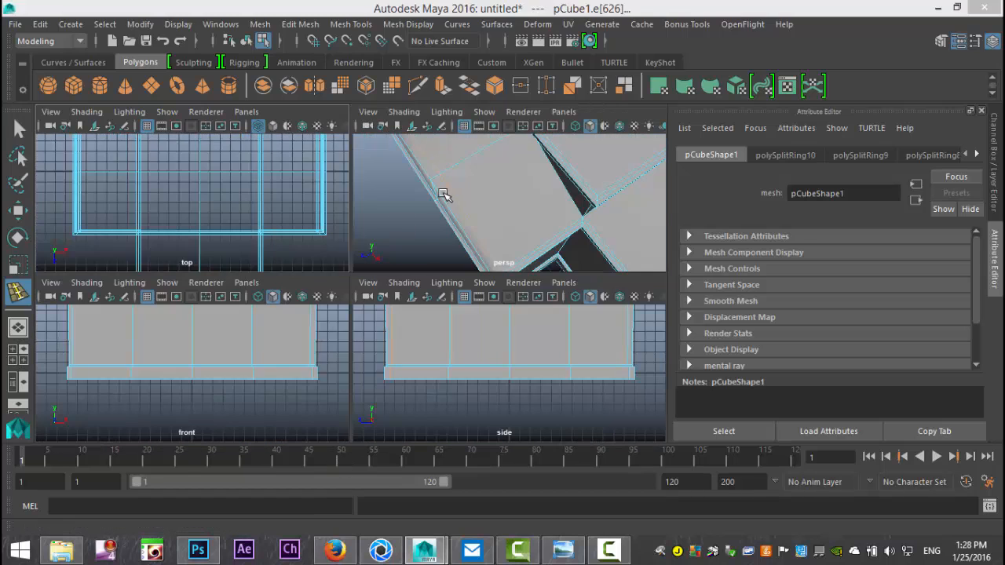
pyautogui.press('space')
pyautogui.moveTo(360, 275)
pyautogui.keyDown('alt'); pyautogui.mouseDown()
pyautogui.moveTo(395, 293)
pyautogui.moveTo(393, 307)
pyautogui.moveTo(370, 285)
pyautogui.mouseUp(); pyautogui.keyUp('alt')
pyautogui.press('q')
pyautogui.click(312, 319)
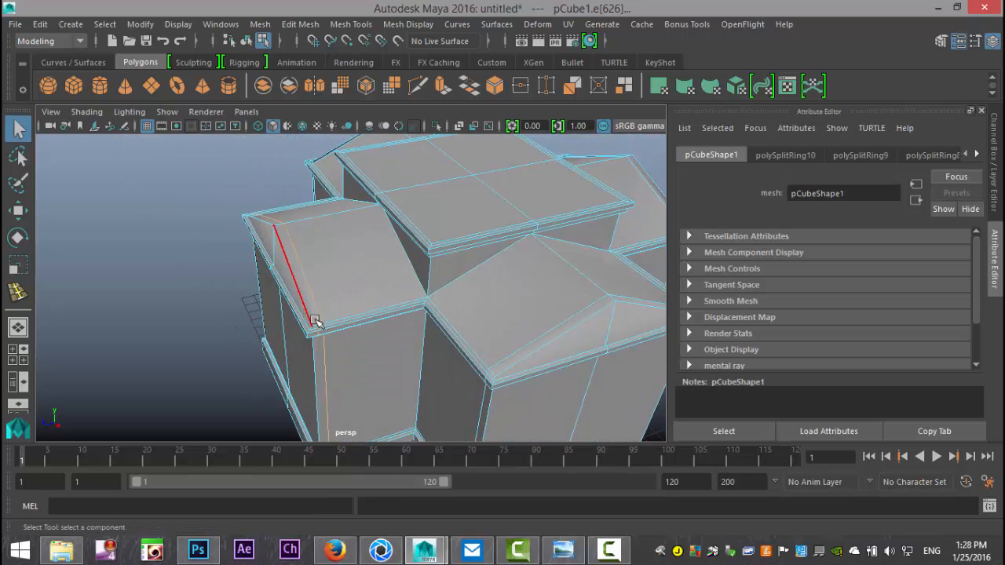
pyautogui.moveTo(314, 196); pyautogui.dragTo(318, 173, button='right')
pyautogui.click(319, 294)
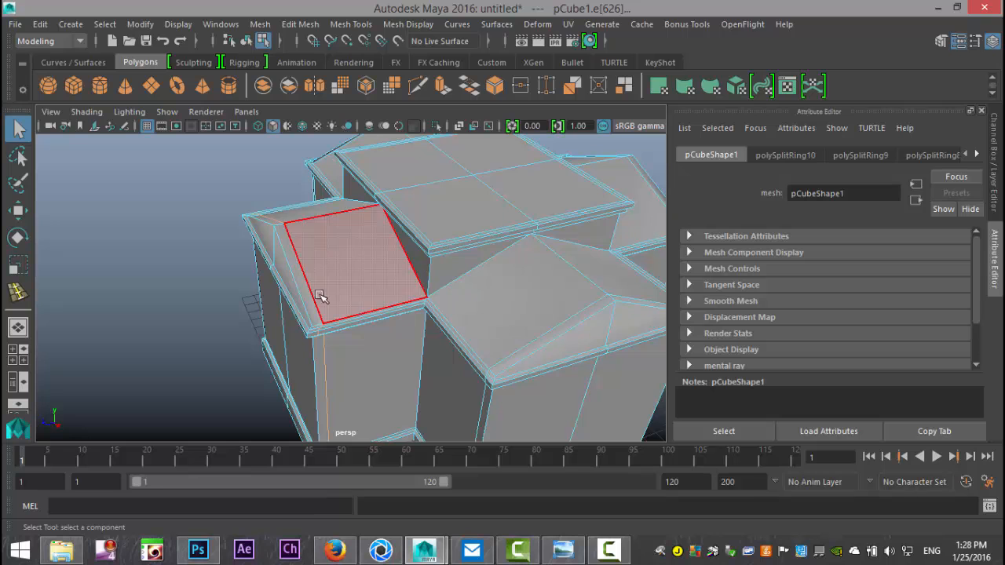
pyautogui.keyDown('alt'); pyautogui.moveTo(235, 314); pyautogui.dragTo(282, 314); pyautogui.keyUp('alt')
pyautogui.click(280, 310)
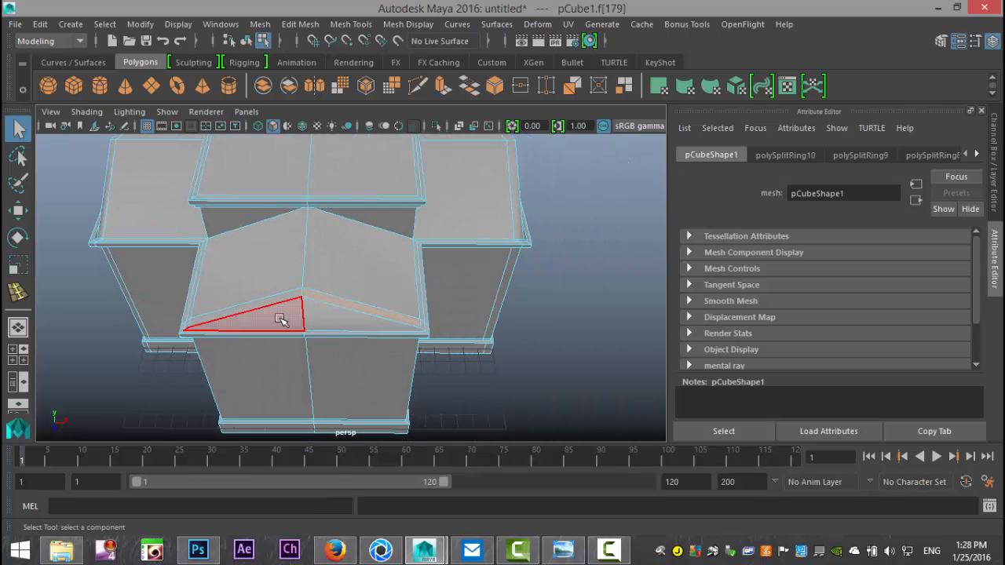
pyautogui.click(267, 314)
pyautogui.keyDown('alt'); pyautogui.moveTo(169, 346); pyautogui.dragTo(368, 338); pyautogui.keyUp('alt')
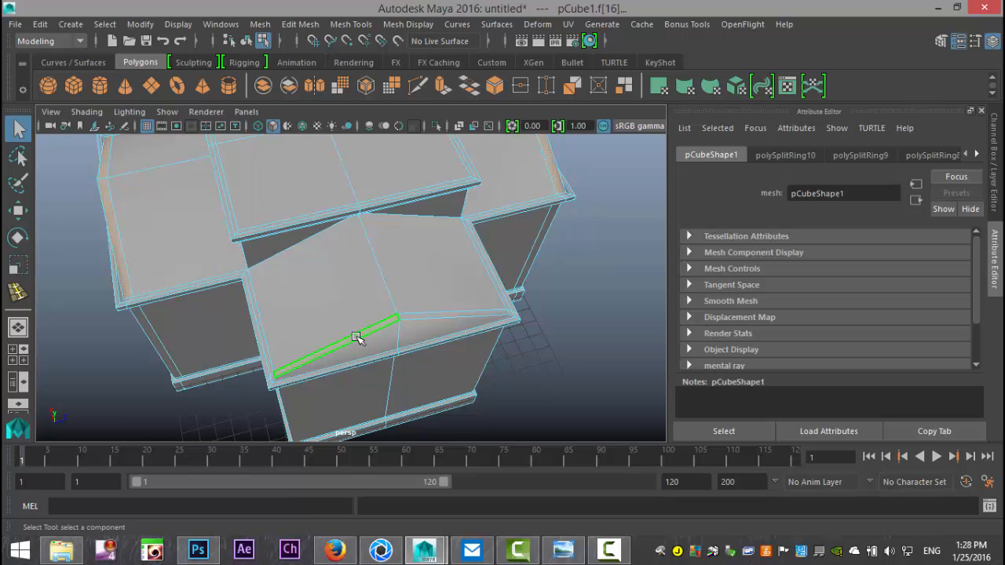
pyautogui.keyDown('alt'); pyautogui.moveTo(240, 320); pyautogui.dragTo(370, 326, button='right'); pyautogui.keyUp('alt')
pyautogui.keyDown('alt'); pyautogui.moveTo(370, 325); pyautogui.dragTo(329, 346, button='middle'); pyautogui.keyUp('alt')
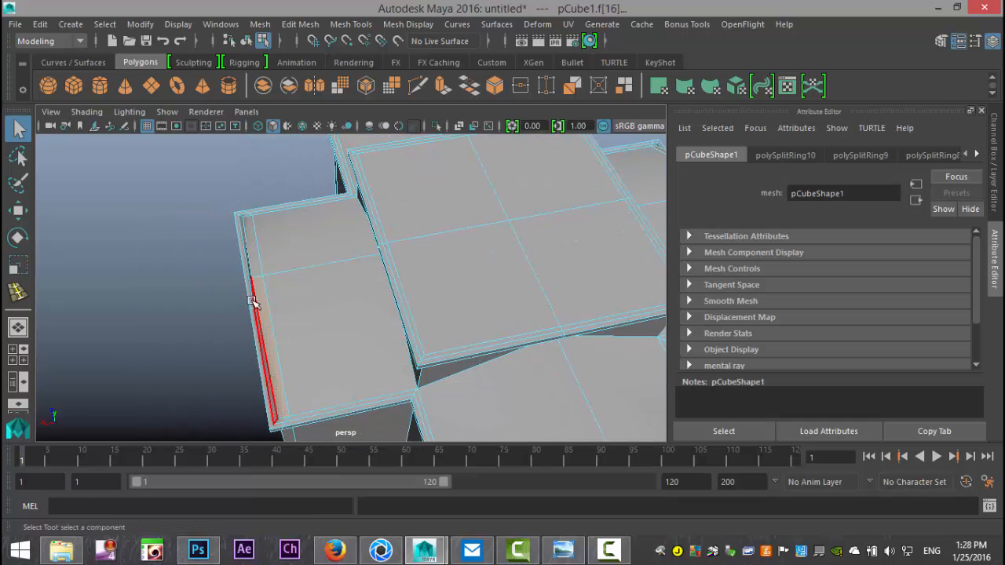
pyautogui.keyDown('alt'); pyautogui.moveTo(285, 291); pyautogui.dragTo(370, 337); pyautogui.keyUp('alt')
pyautogui.keyDown('alt'); pyautogui.moveTo(498, 399); pyautogui.dragTo(445, 353); pyautogui.keyUp('alt')
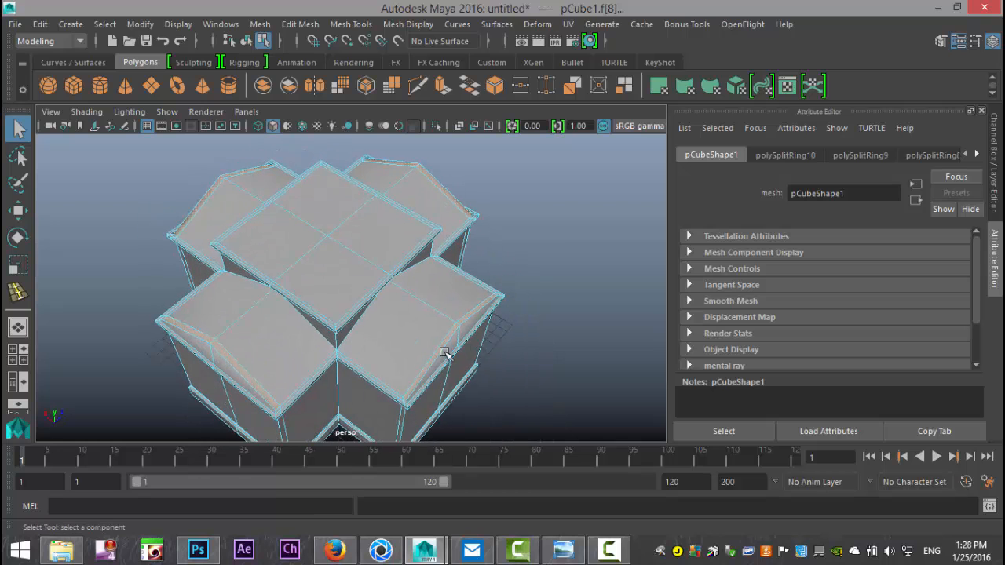
pyautogui.click(545, 253)
# Step: Shift the two inner loop edges near one arm's gable end slightly inward along the roof ridge
pyautogui.scroll(5, 534, 325)
pyautogui.keyDown('alt'); pyautogui.moveTo(534, 325); pyautogui.dragTo(468, 278, button='middle'); pyautogui.keyUp('alt')
pyautogui.keyDown('alt'); pyautogui.moveTo(468, 278); pyautogui.dragTo(436, 296); pyautogui.keyUp('alt')
pyautogui.moveTo(432, 299); pyautogui.dragTo(424, 93, button='right')
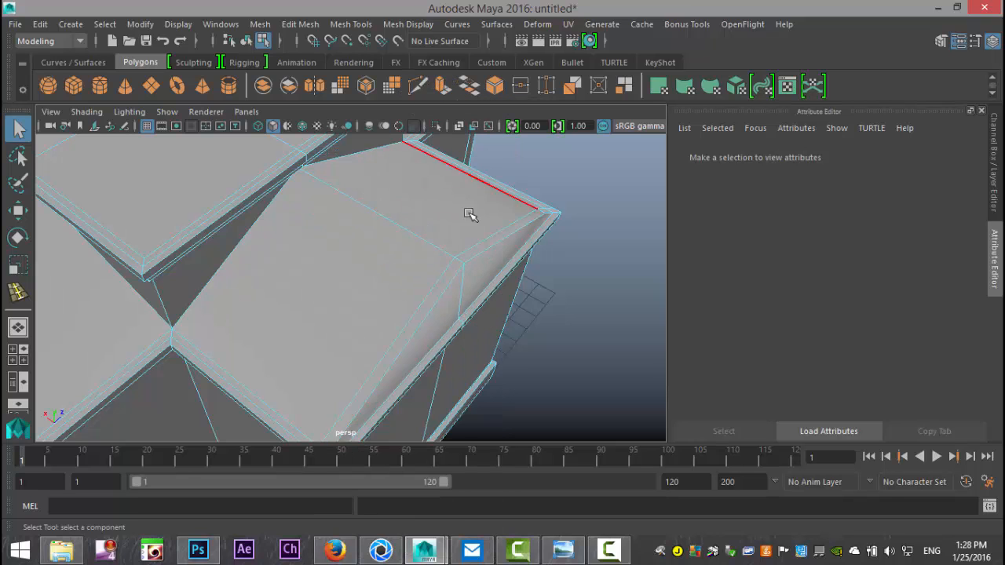
pyautogui.click(483, 240)
pyautogui.keyDown('shift'); pyautogui.click(444, 285); pyautogui.keyUp('shift')
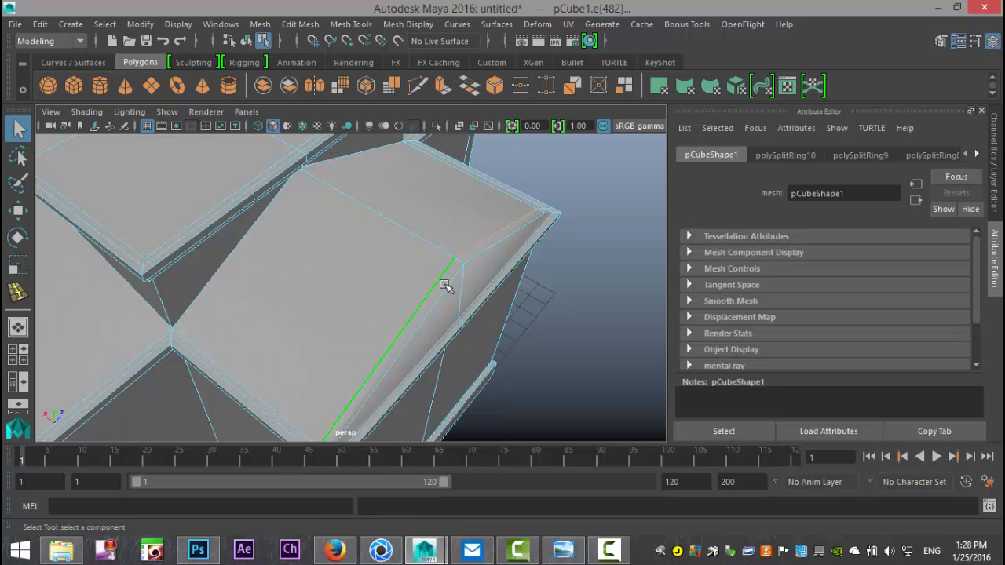
pyautogui.press('w')
pyautogui.moveTo(392, 252); pyautogui.dragTo(388, 254, button='middle')
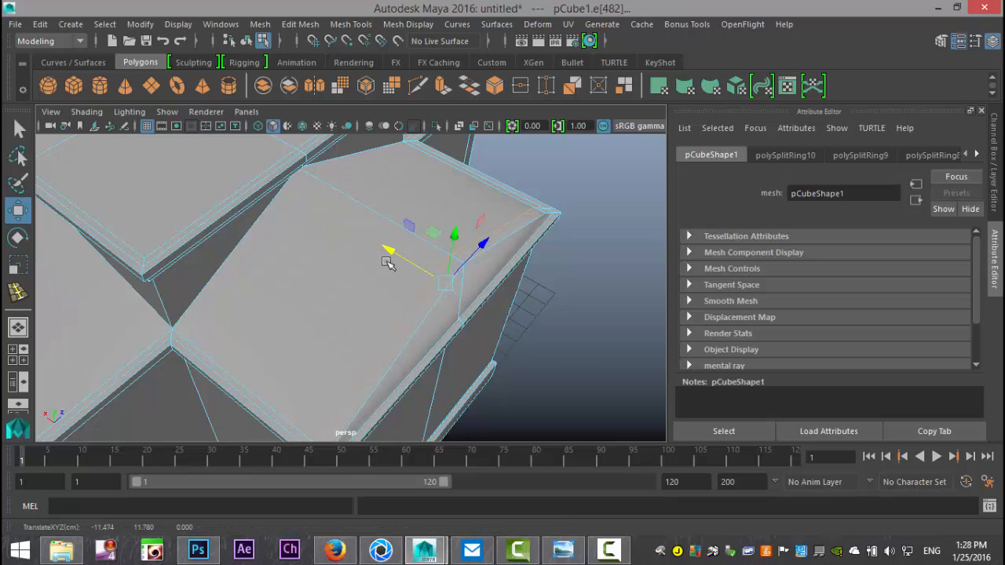
pyautogui.click(573, 354)
# Step: Extrude the narrow roof strips along the gable ends of all four arms and raise them slightly above the roofs
pyautogui.moveTo(458, 201); pyautogui.dragTo(460, 164, button='right')
pyautogui.click(459, 267)
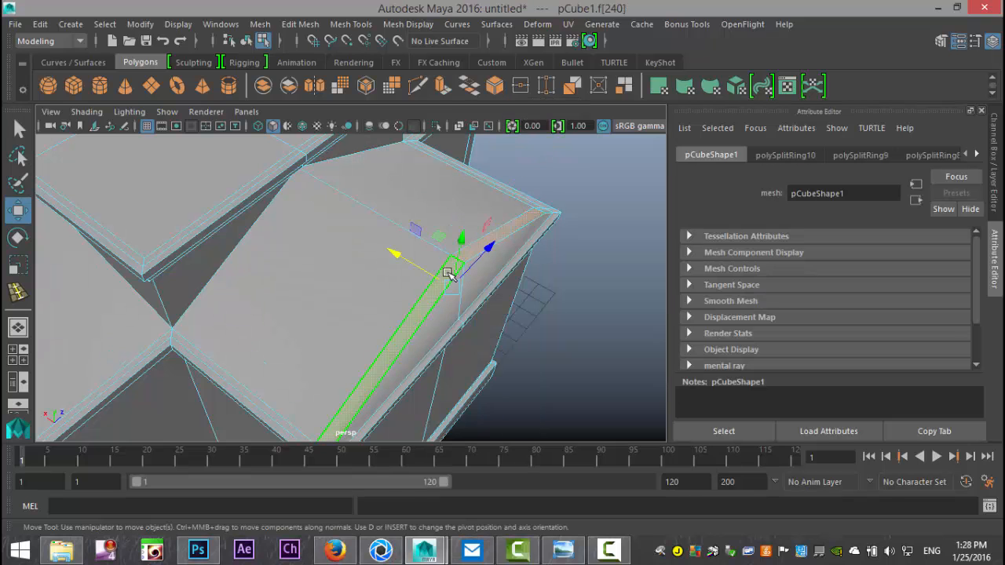
pyautogui.keyDown('alt'); pyautogui.moveTo(269, 303); pyautogui.dragTo(572, 308, button='middle'); pyautogui.keyUp('alt')
pyautogui.keyDown('shift'); pyautogui.click(351, 331); pyautogui.keyUp('shift')
pyautogui.keyDown('shift'); pyautogui.click(318, 325); pyautogui.keyUp('shift')
pyautogui.moveTo(319, 325)
pyautogui.keyDown('alt'); pyautogui.mouseDown()
pyautogui.moveTo(221, 293)
pyautogui.moveTo(397, 329)
pyautogui.moveTo(307, 325)
pyautogui.mouseUp(); pyautogui.keyUp('alt')
pyautogui.keyDown('shift'); pyautogui.click(243, 299); pyautogui.keyUp('shift')
pyautogui.keyDown('shift'); pyautogui.click(222, 286); pyautogui.keyUp('shift')
pyautogui.keyDown('alt'); pyautogui.moveTo(222, 286); pyautogui.dragTo(527, 245, button='middle'); pyautogui.keyUp('alt')
pyautogui.keyDown('alt'); pyautogui.moveTo(528, 245); pyautogui.dragTo(436, 299); pyautogui.keyUp('alt')
pyautogui.keyDown('shift'); pyautogui.click(336, 289); pyautogui.keyUp('shift')
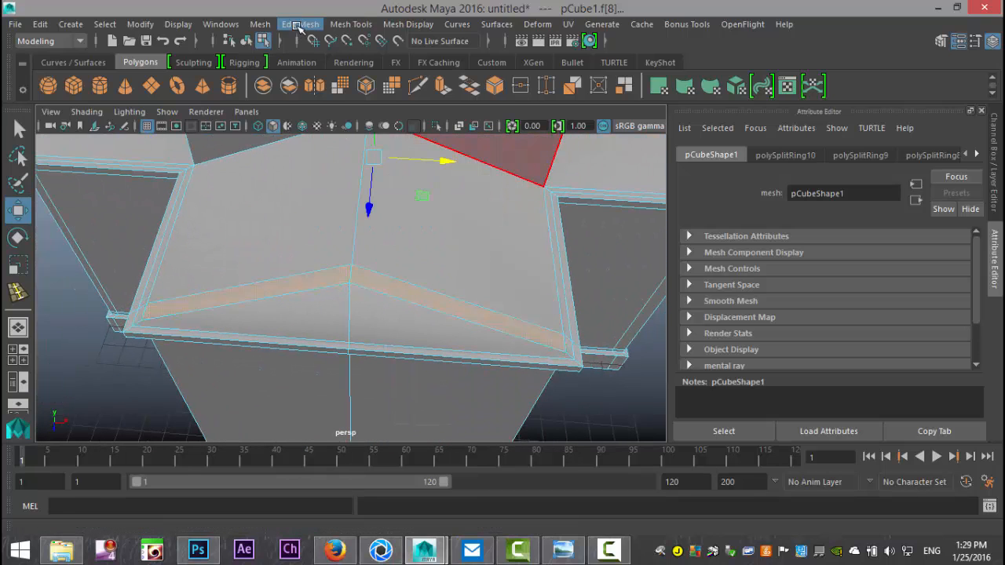
pyautogui.click(299, 24)
pyautogui.click(346, 151)
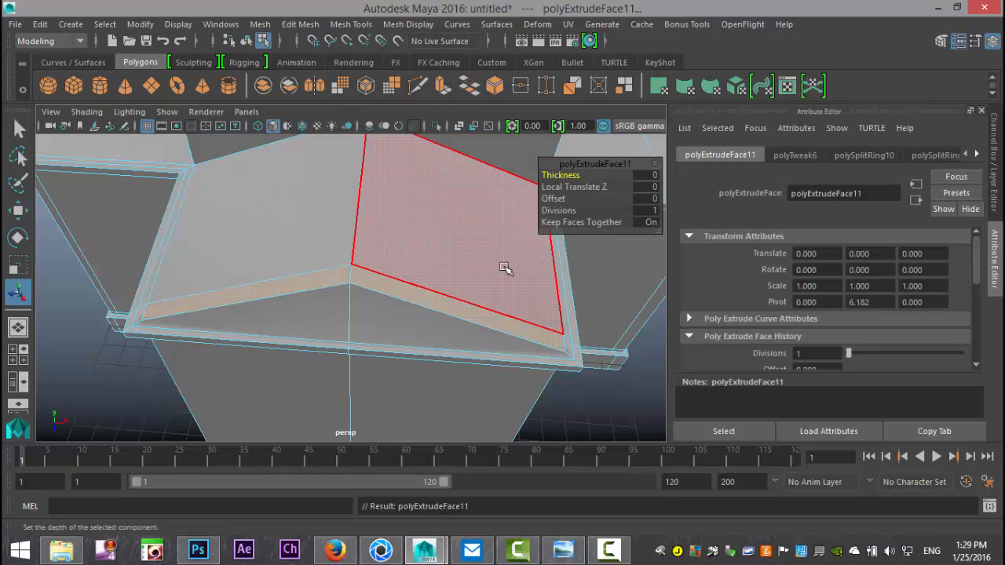
pyautogui.press('w')
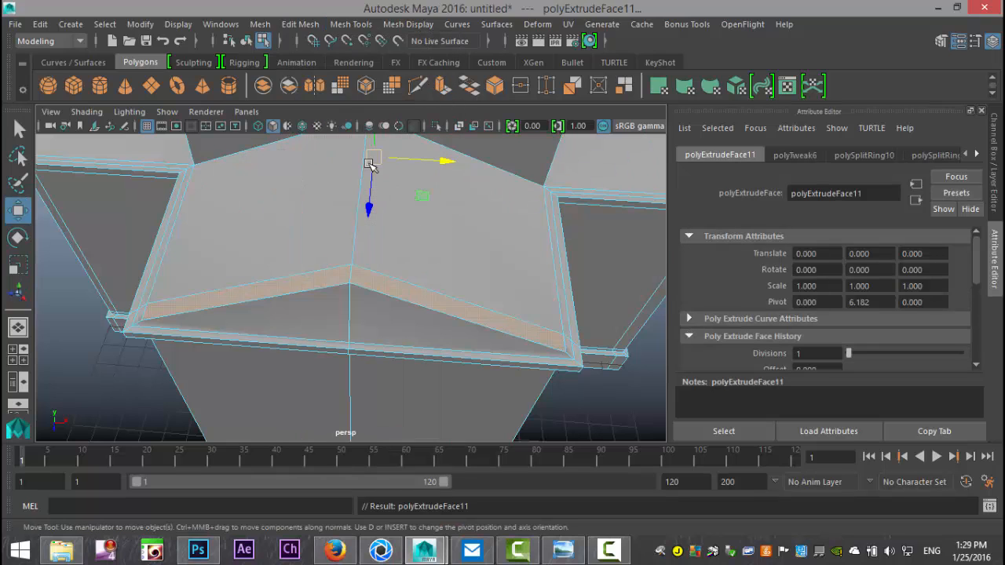
pyautogui.moveTo(372, 139); pyautogui.dragTo(376, 137)
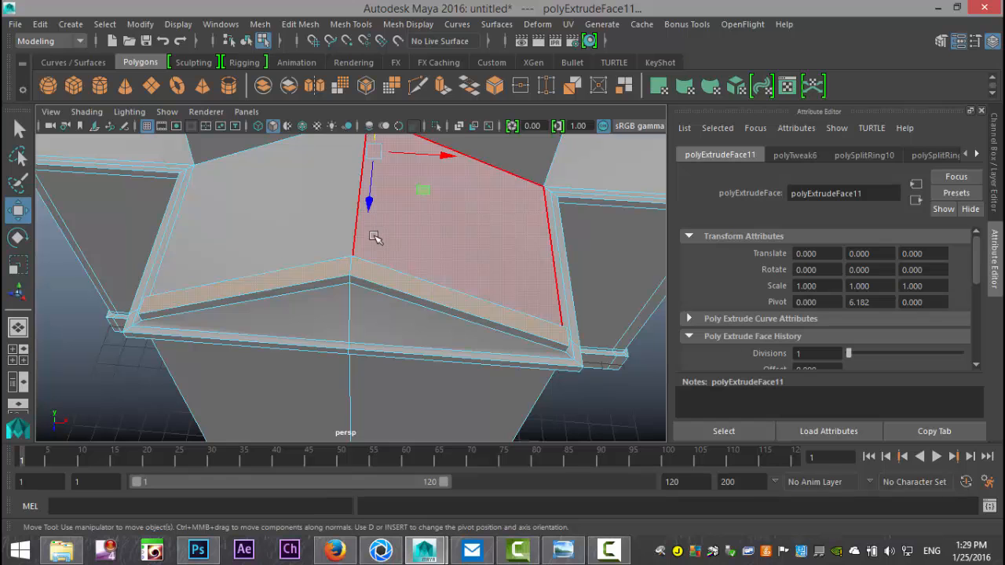
pyautogui.scroll(-5, 375, 238)
pyautogui.keyDown('alt'); pyautogui.moveTo(377, 262); pyautogui.dragTo(401, 385); pyautogui.keyUp('alt')
pyautogui.scroll(-2, 401, 387)
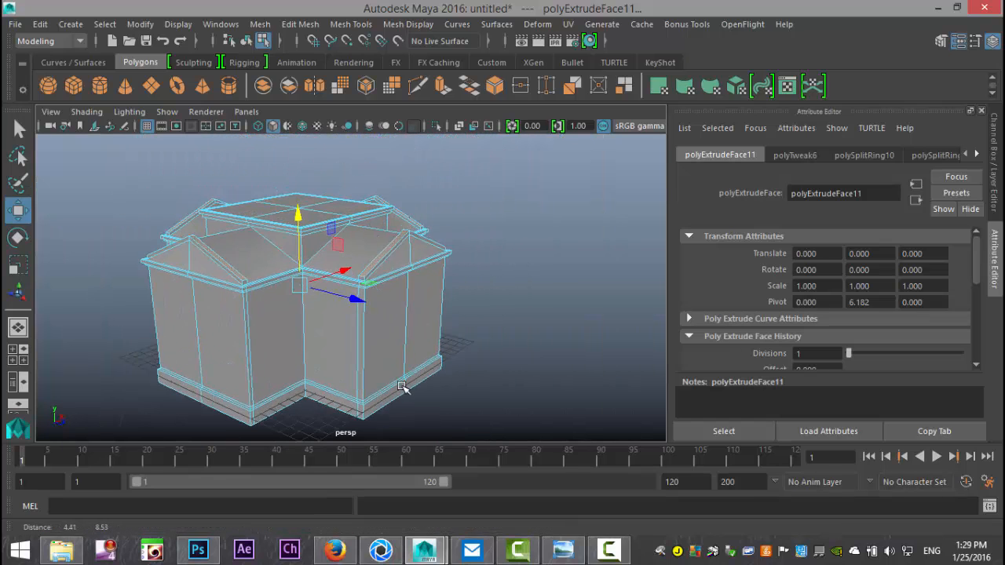
pyautogui.click(559, 359)
# Step: Create a polygon cylinder, raise it to about 13.9 on the central block and scale it to about 5.2 × 2.05 × 5.2
pyautogui.scroll(3, 547, 364)
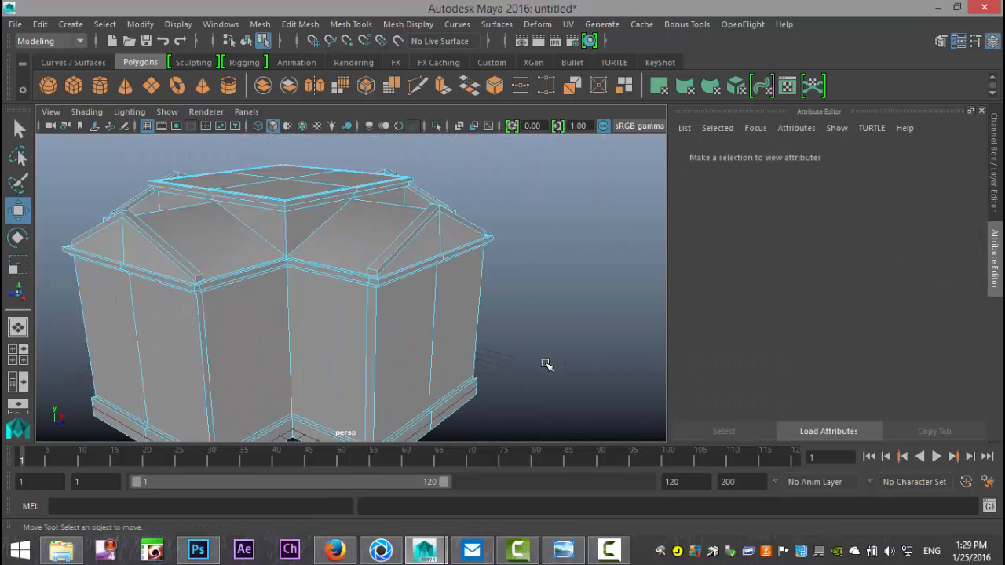
pyautogui.scroll(-3, 548, 365)
pyautogui.keyDown('alt'); pyautogui.moveTo(511, 341); pyautogui.dragTo(525, 363); pyautogui.keyUp('alt')
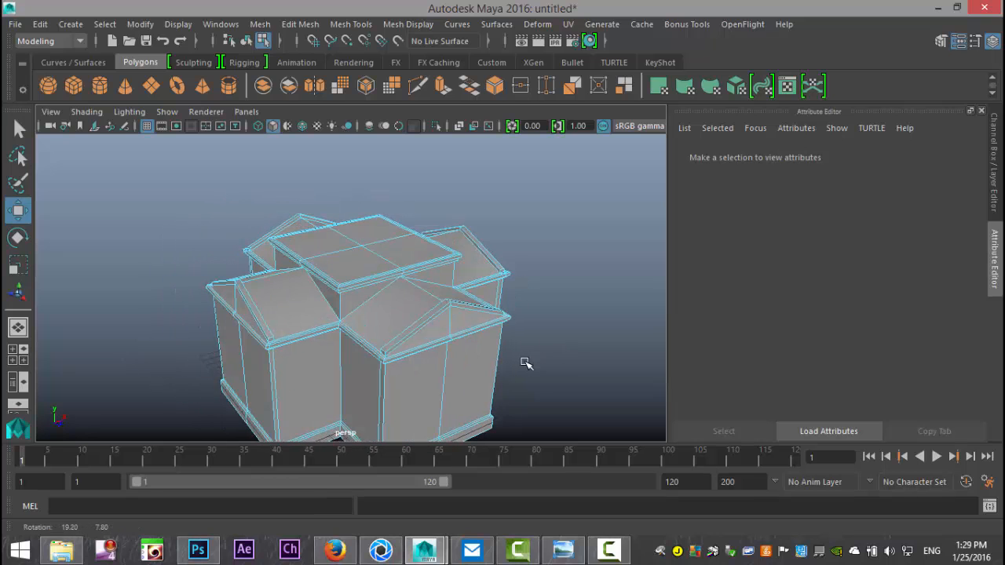
pyautogui.click(100, 87)
pyautogui.moveTo(361, 314); pyautogui.dragTo(393, 167)
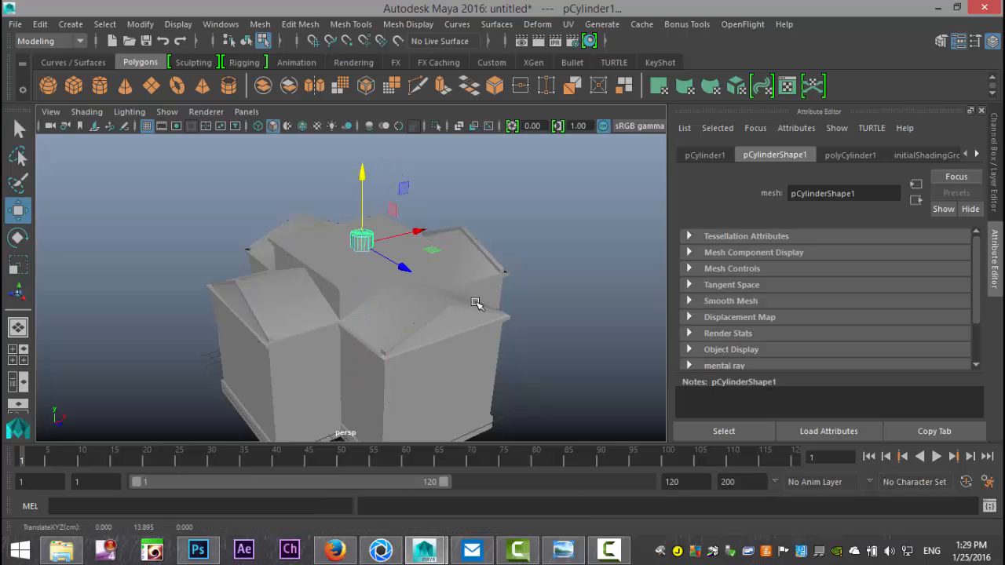
pyautogui.press('r')
pyautogui.moveTo(362, 244); pyautogui.dragTo(370, 219)
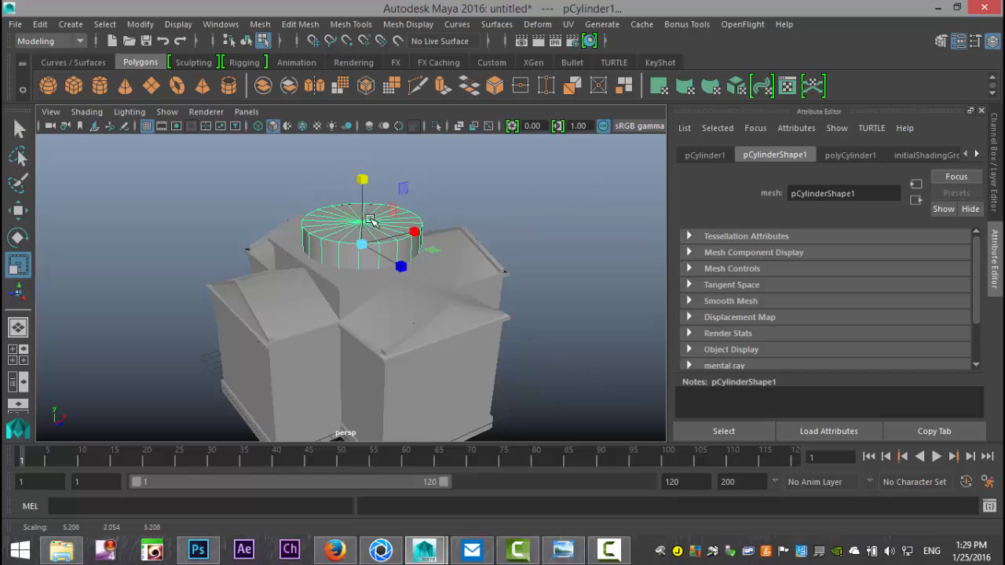
# Step: Check the cylinder's fit over the central block in the top view and set its axis subdivisions to 30
pyautogui.click(18, 354)
pyautogui.press('space')
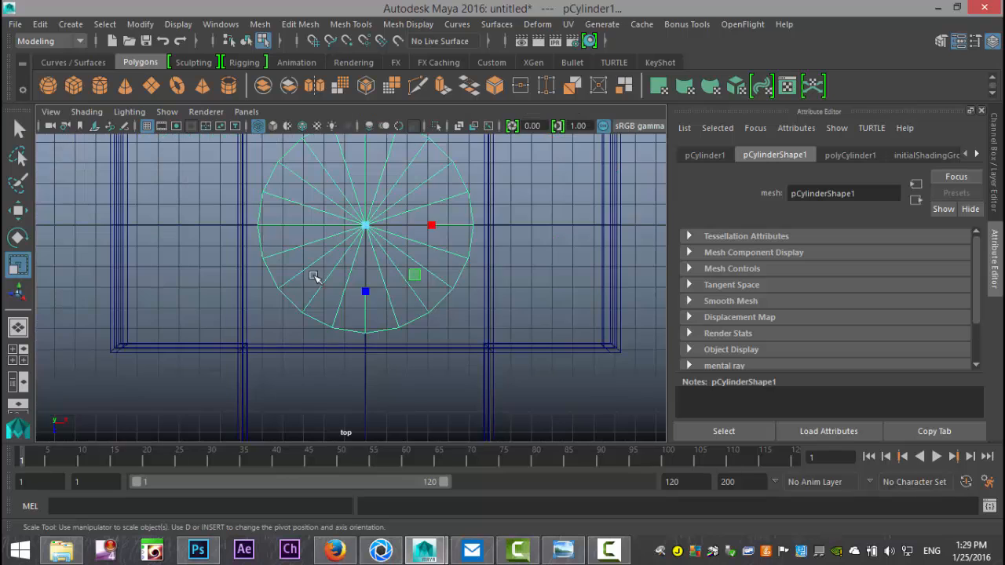
pyautogui.scroll(-3, 449, 333)
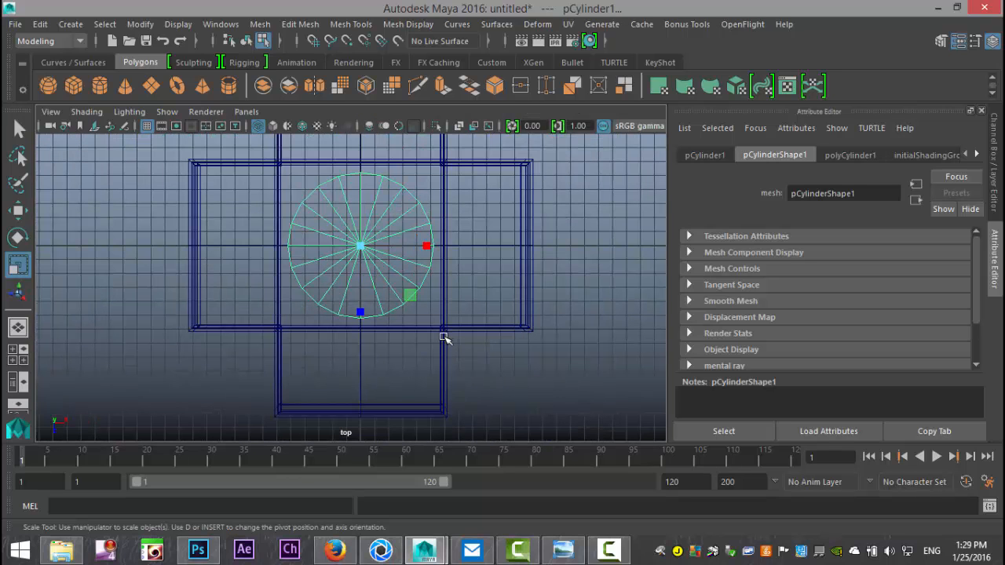
pyautogui.click(851, 157)
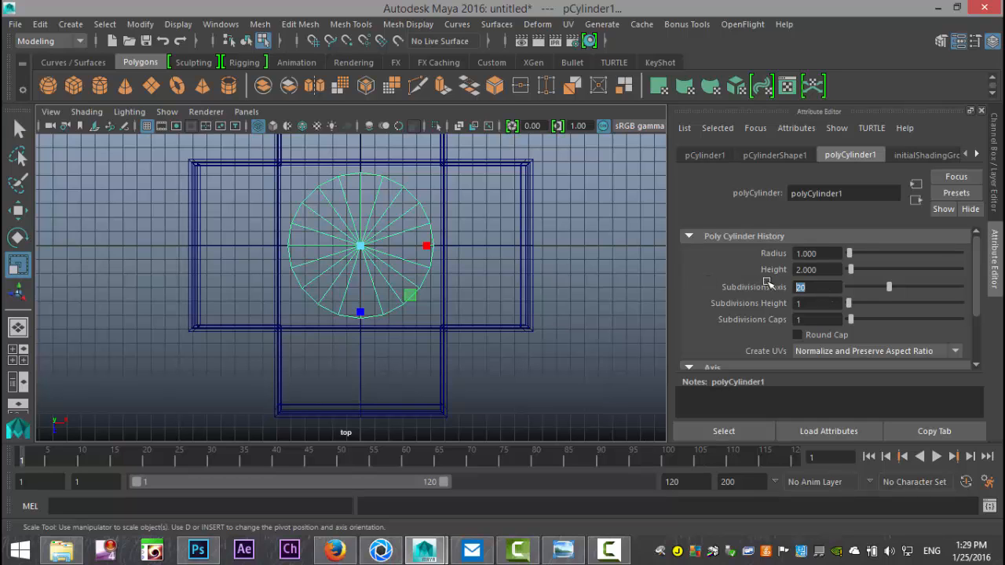
pyautogui.press('Return')
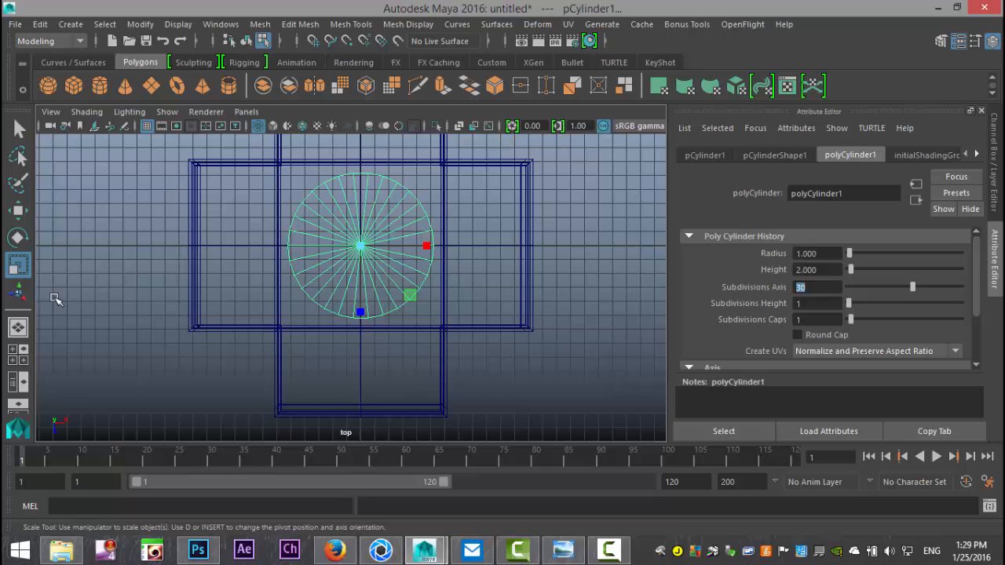
# Step: Set the cylinder's cap subdivisions to 0 in the perspective view
pyautogui.click(18, 354)
pyautogui.press('space')
pyautogui.scroll(3, 428, 291)
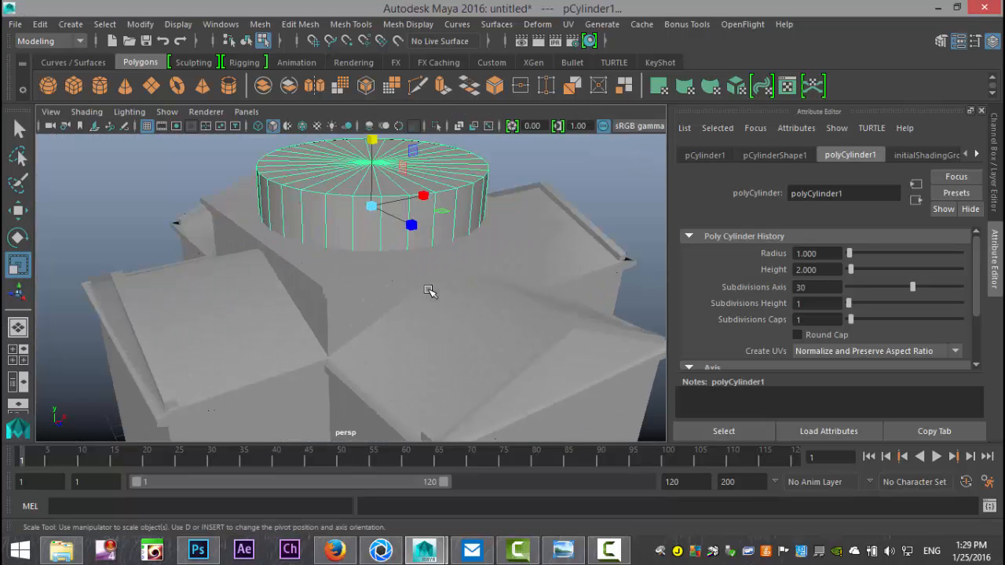
pyautogui.keyDown('alt'); pyautogui.moveTo(433, 284); pyautogui.dragTo(501, 259); pyautogui.keyUp('alt')
pyautogui.click(509, 203)
pyautogui.moveTo(400, 224); pyautogui.dragTo(531, 101, button='right')
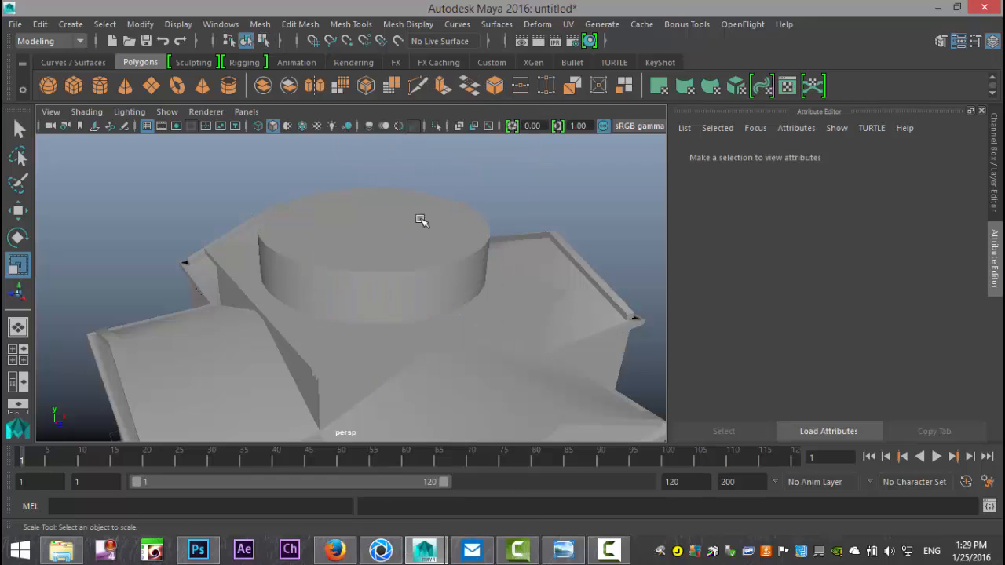
pyautogui.click(419, 218)
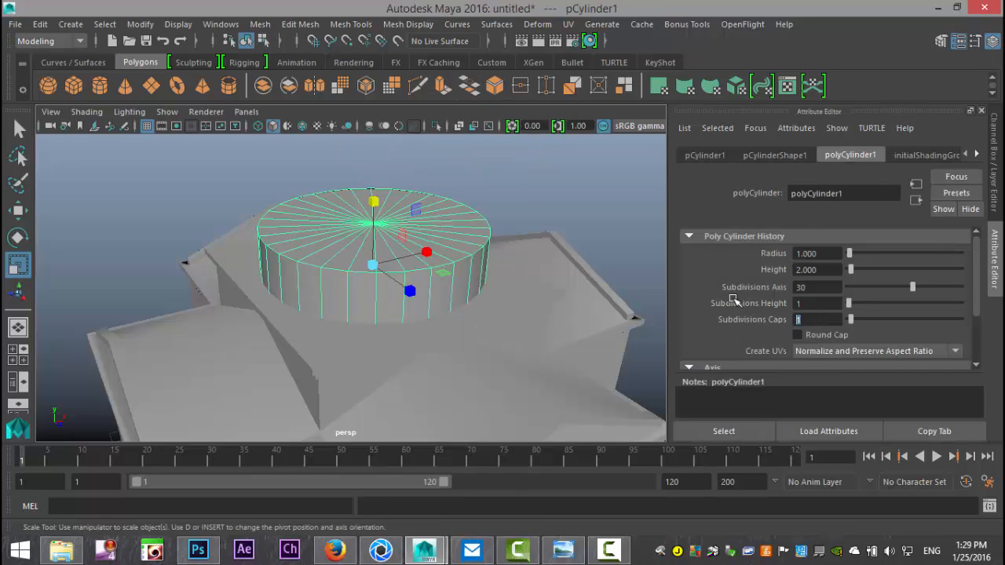
pyautogui.write('0')
pyautogui.press('Return')
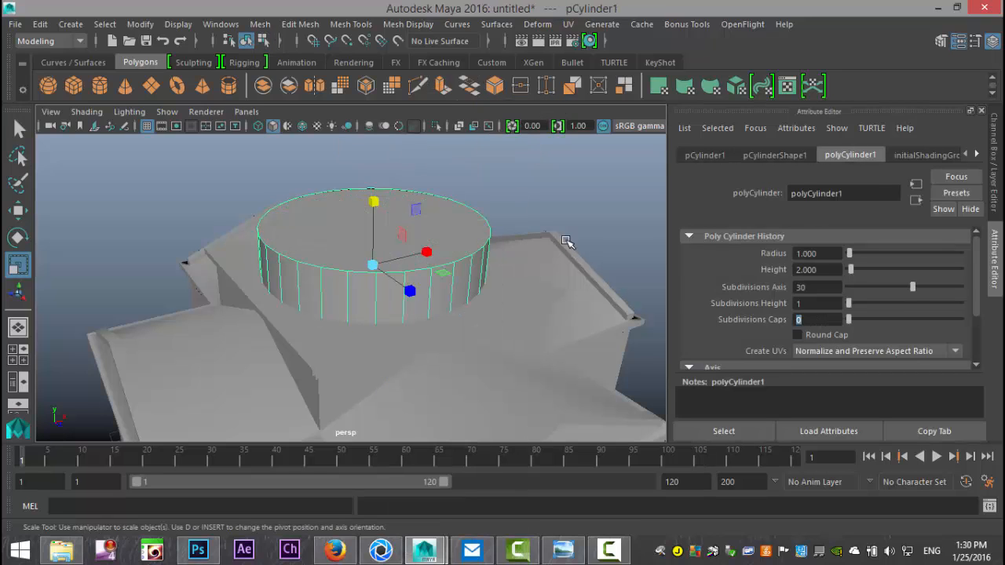
# Step: Extrude the cylinder's top face and scale it slightly inward to leave a narrow rim
pyautogui.moveTo(450, 223); pyautogui.dragTo(454, 179, button='right')
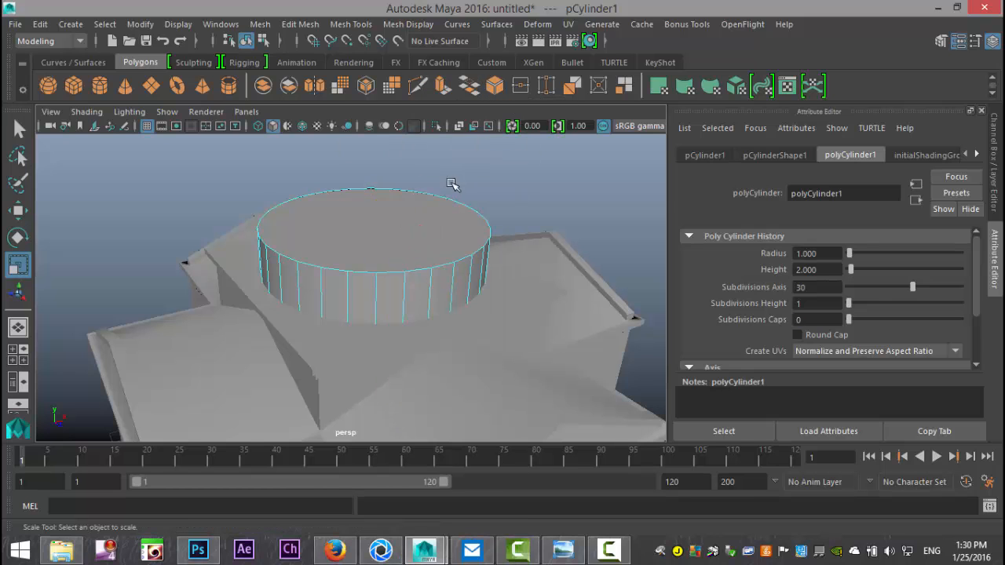
pyautogui.click(452, 205)
pyautogui.click(299, 23)
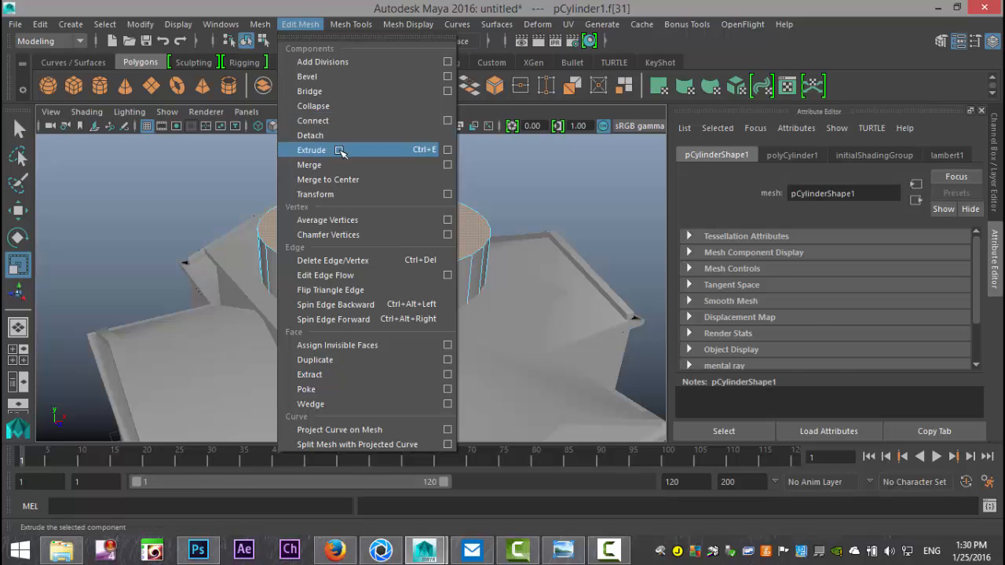
pyautogui.click(346, 149)
pyautogui.press('r')
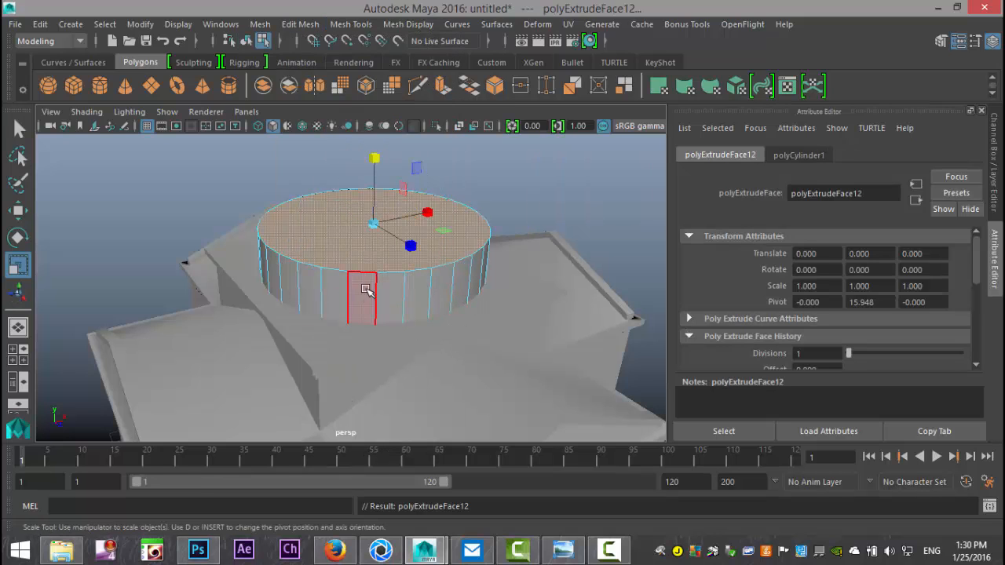
pyautogui.moveTo(374, 230); pyautogui.dragTo(362, 230)
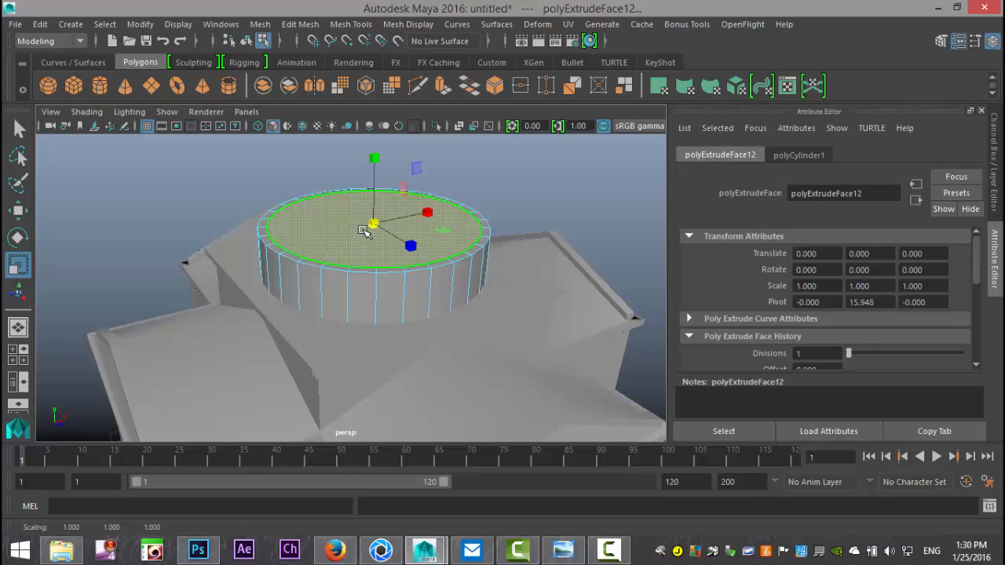
# Step: Extrude the drum's inset top face and lower it to about 15.5 to form a recess inside the rim
pyautogui.hotkey('ctrl', 'e')
pyautogui.press('w')
pyautogui.moveTo(374, 150); pyautogui.dragTo(377, 161)
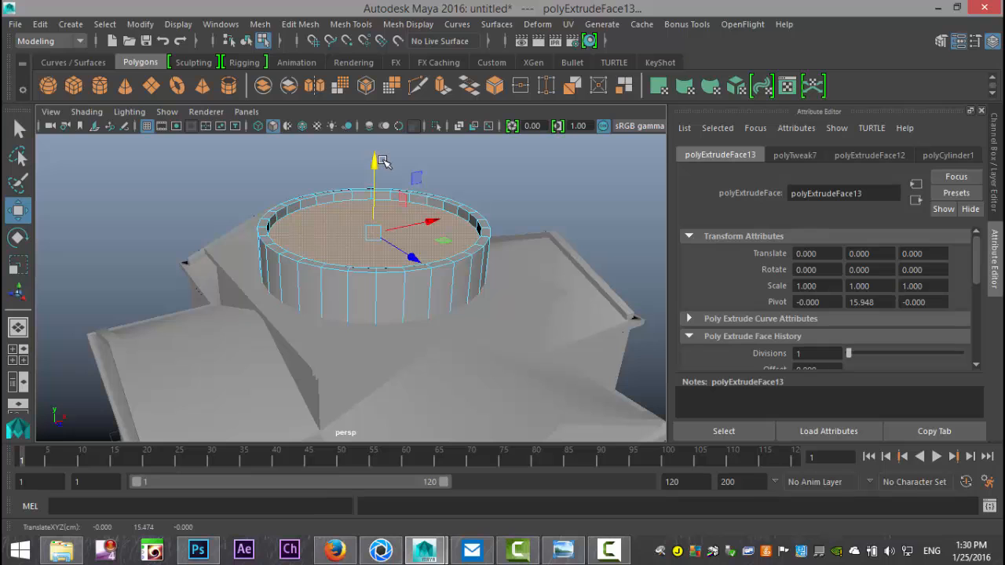
# Step: Extrude the recessed face and scale it slightly inward, and extrude it again up to about 16.6 as an inner tier
pyautogui.hotkey('ctrl', 'e')
pyautogui.press('r')
pyautogui.moveTo(374, 229); pyautogui.dragTo(360, 229)
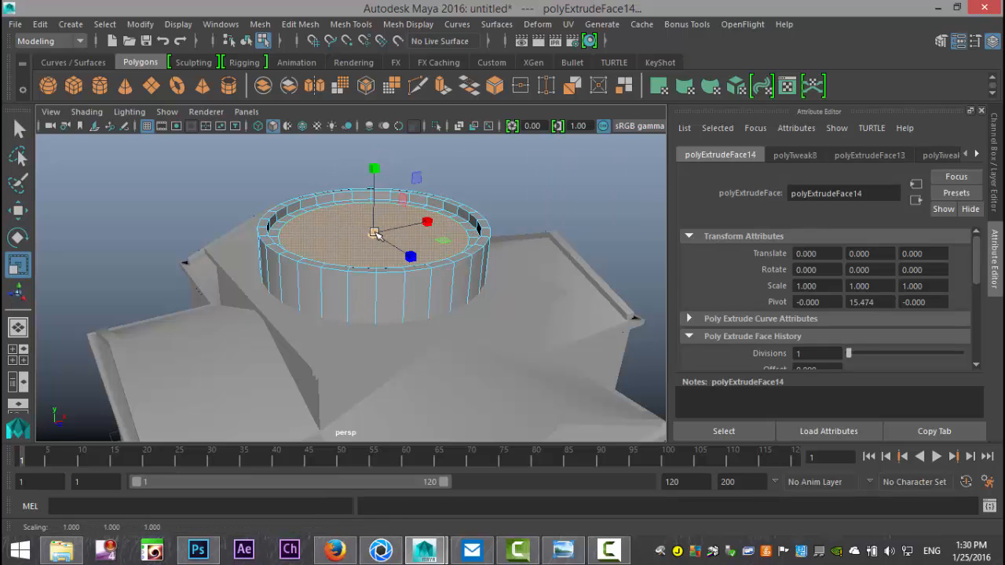
pyautogui.hotkey('ctrl', 'e')
pyautogui.press('w')
pyautogui.moveTo(377, 163); pyautogui.dragTo(377, 140)
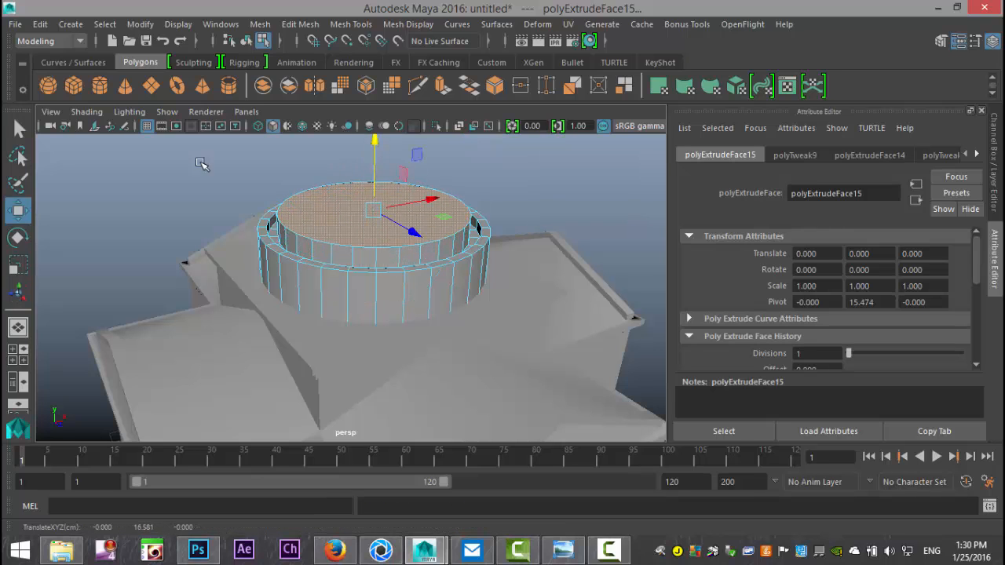
# Step: Create a polygon sphere and raise it to about 17.7 above the drum's inner tier
pyautogui.click(48, 85)
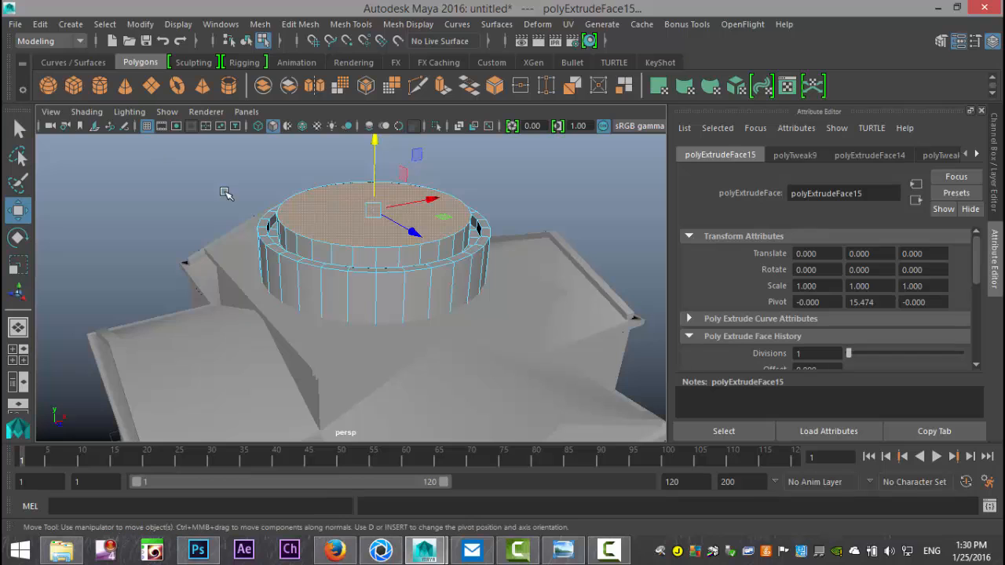
pyautogui.scroll(-3, 314, 280)
pyautogui.moveTo(360, 346); pyautogui.dragTo(404, 166)
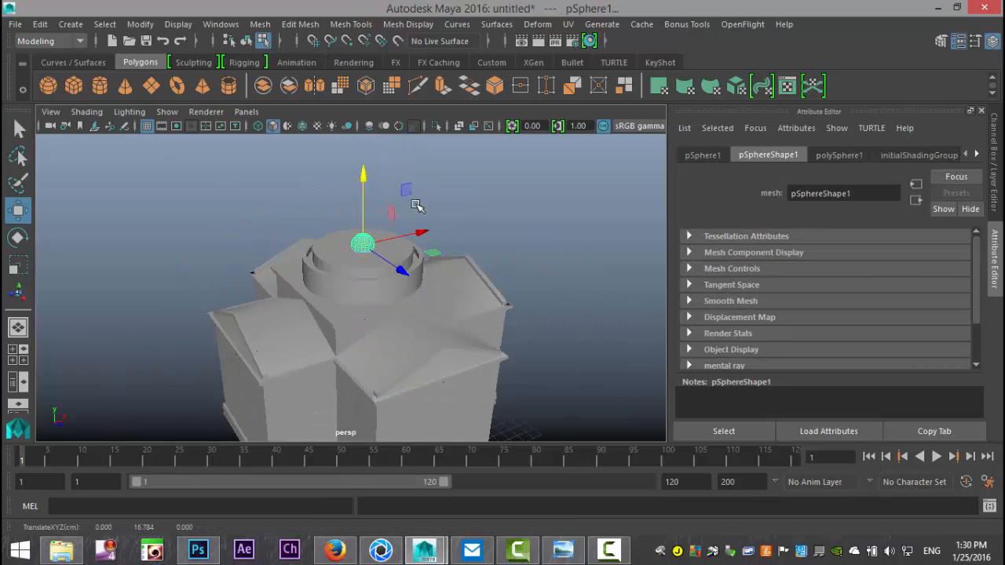
pyautogui.press('f')
pyautogui.moveTo(355, 223); pyautogui.dragTo(356, 154)
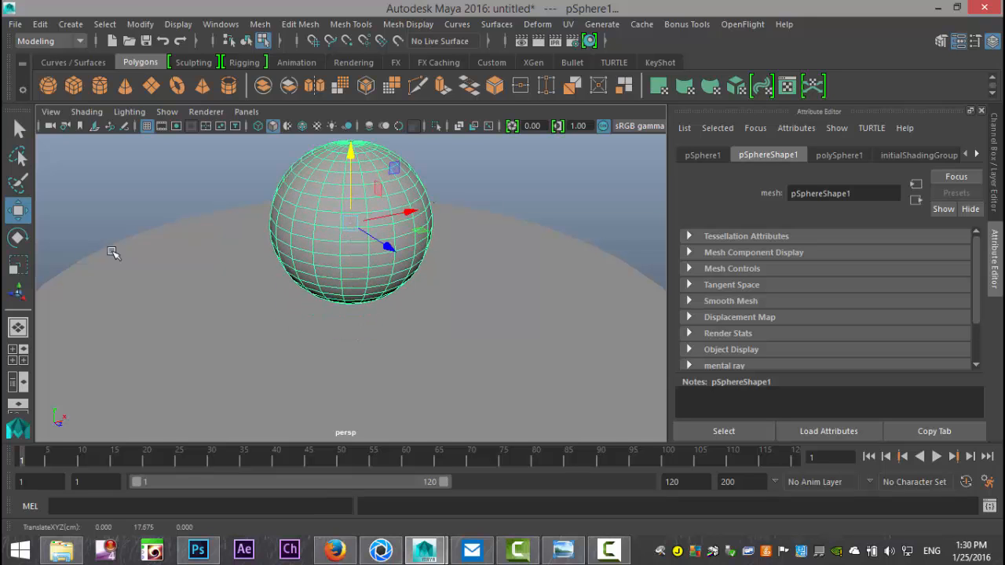
# Step: Delete the lower half of the sphere's faces in the side view to leave a hemisphere, and return to object selection
pyautogui.click(20, 353)
pyautogui.press('space')
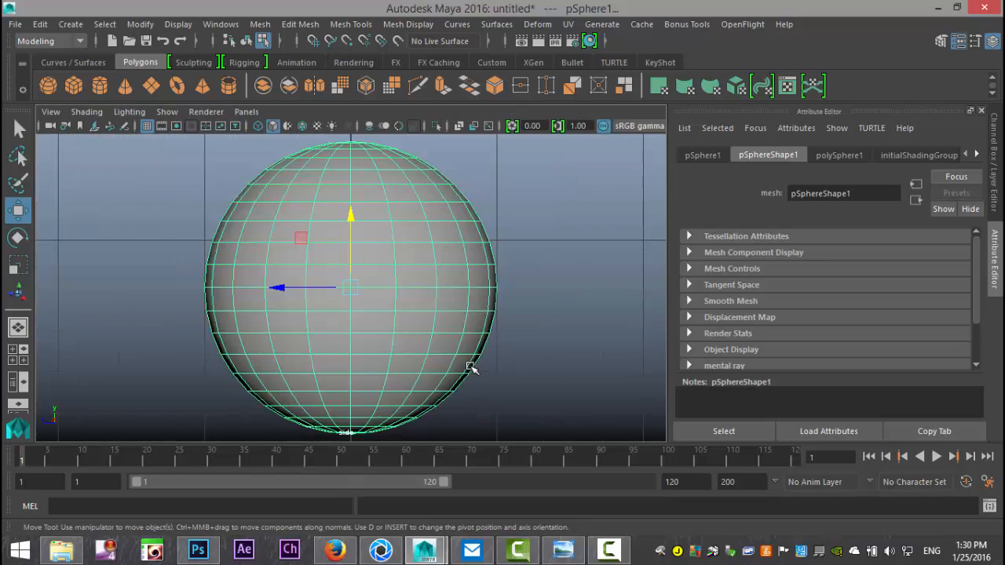
pyautogui.moveTo(421, 293); pyautogui.dragTo(411, 191, button='right')
pyautogui.moveTo(157, 298); pyautogui.dragTo(569, 455)
pyautogui.press('Delete')
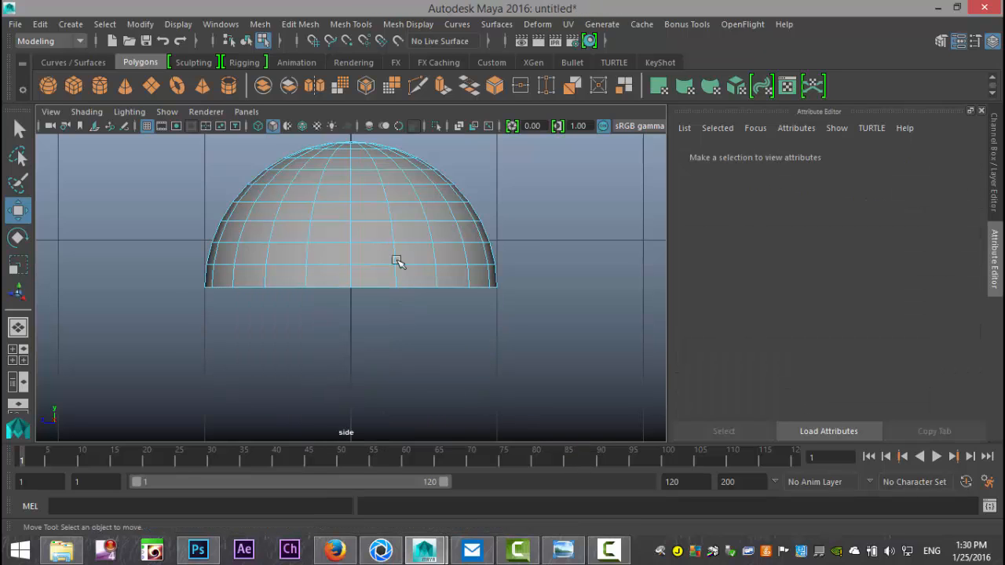
pyautogui.moveTo(409, 231); pyautogui.dragTo(475, 109, button='right')
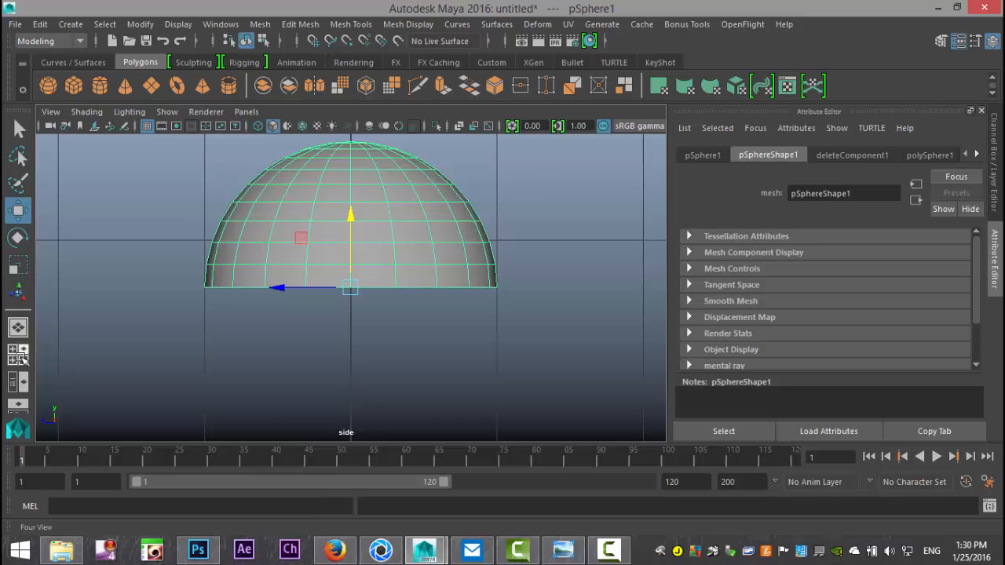
# Step: Lower the hemisphere onto the drum's top in the perspective view and scale it uniformly to about 2.8
pyautogui.click(20, 356)
pyautogui.press('space')
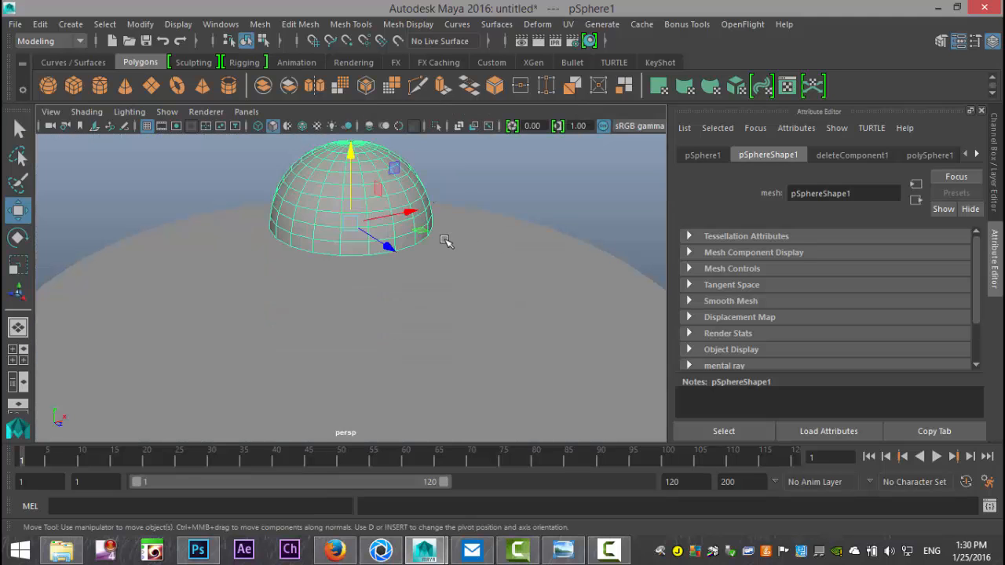
pyautogui.moveTo(345, 155); pyautogui.dragTo(383, 238)
pyautogui.press('r')
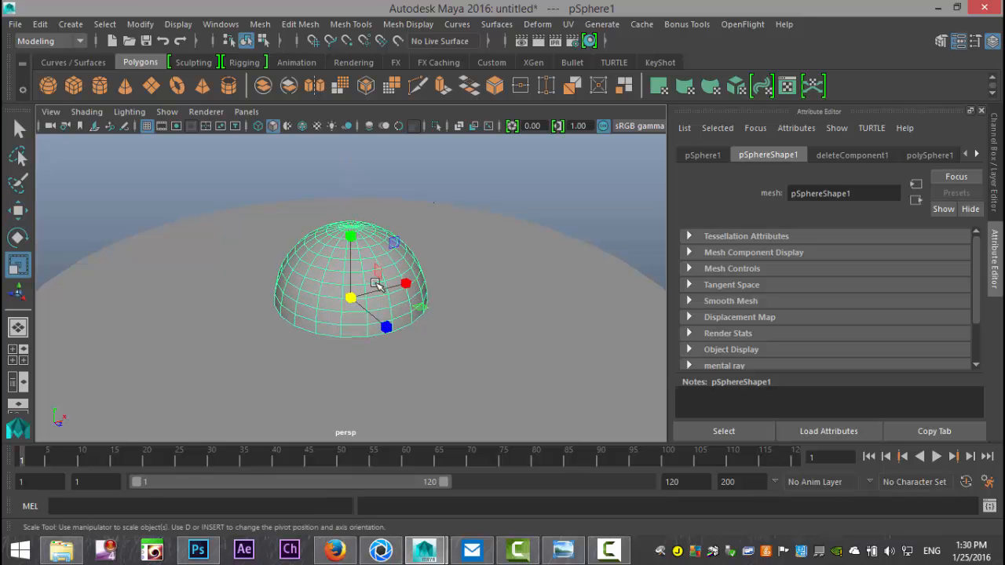
pyautogui.moveTo(355, 299); pyautogui.dragTo(590, 345)
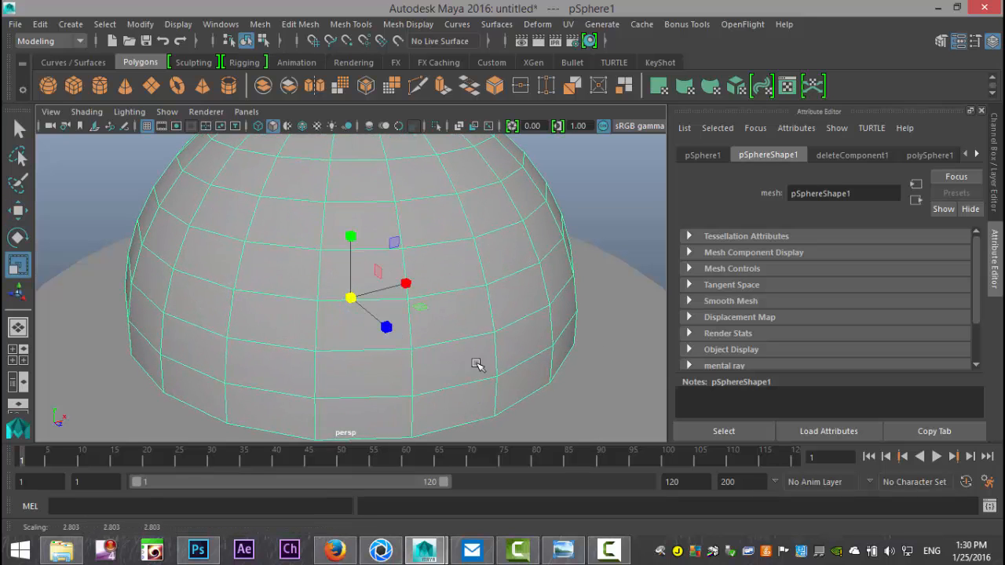
# Step: Enlarge the dome uniformly to about 3.24 in the side view and lower it to about 16.55 to sit on the drum
pyautogui.keyDown('alt'); pyautogui.moveTo(475, 366); pyautogui.dragTo(30, 336, button='right'); pyautogui.keyUp('alt')
pyautogui.click(12, 350)
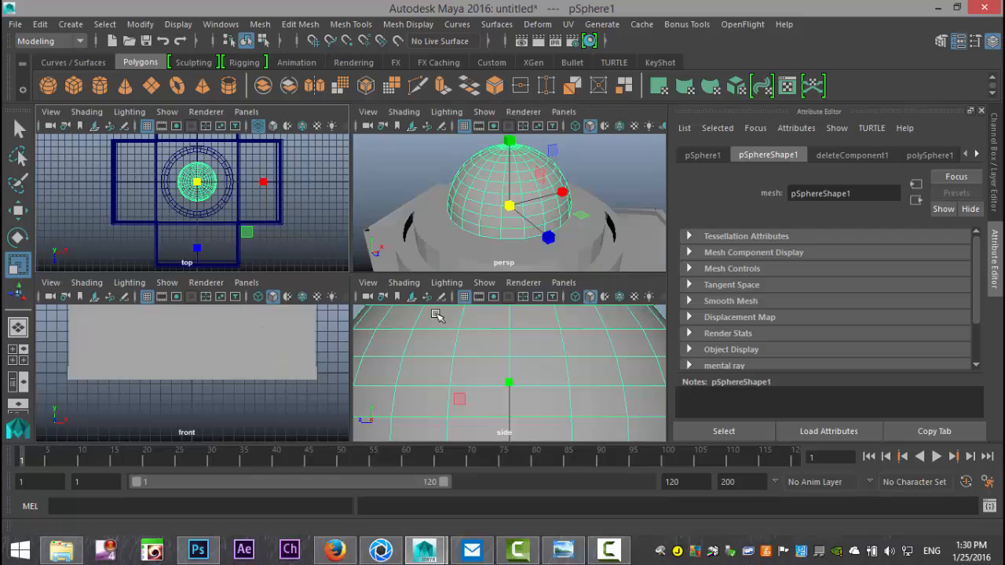
pyautogui.press('space')
pyautogui.scroll(2, 476, 377)
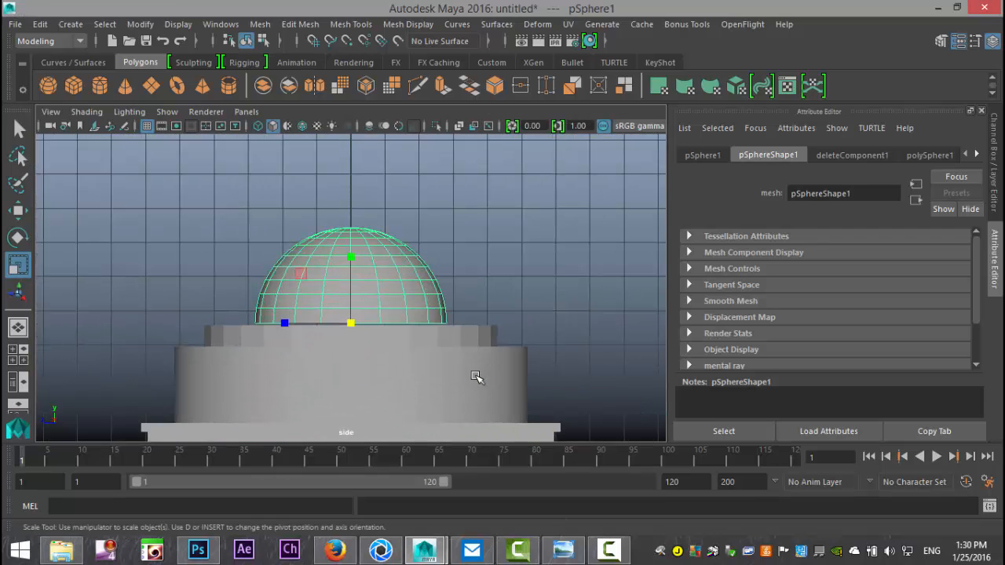
pyautogui.moveTo(350, 324); pyautogui.dragTo(378, 328)
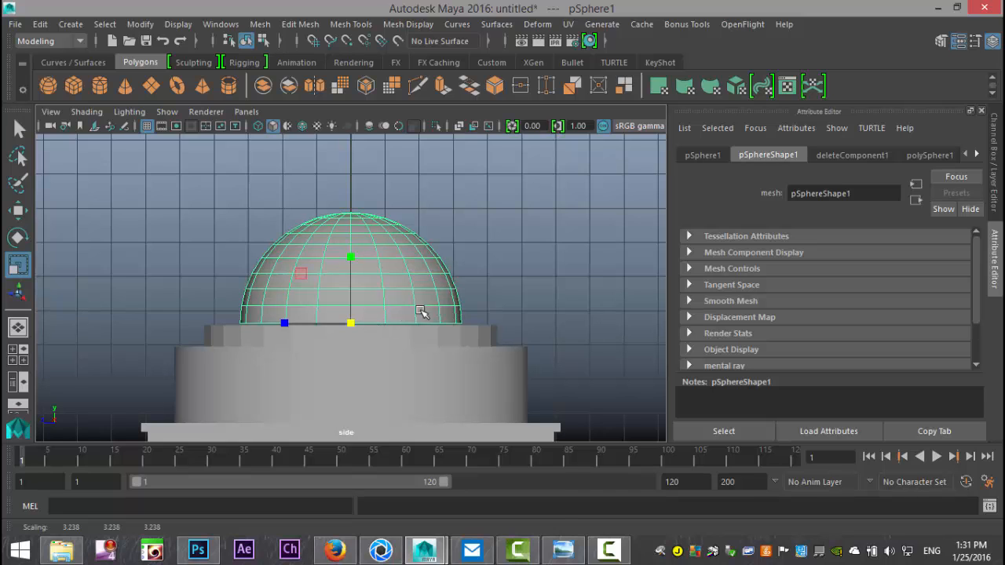
pyautogui.press('w')
pyautogui.moveTo(355, 251); pyautogui.dragTo(355, 254)
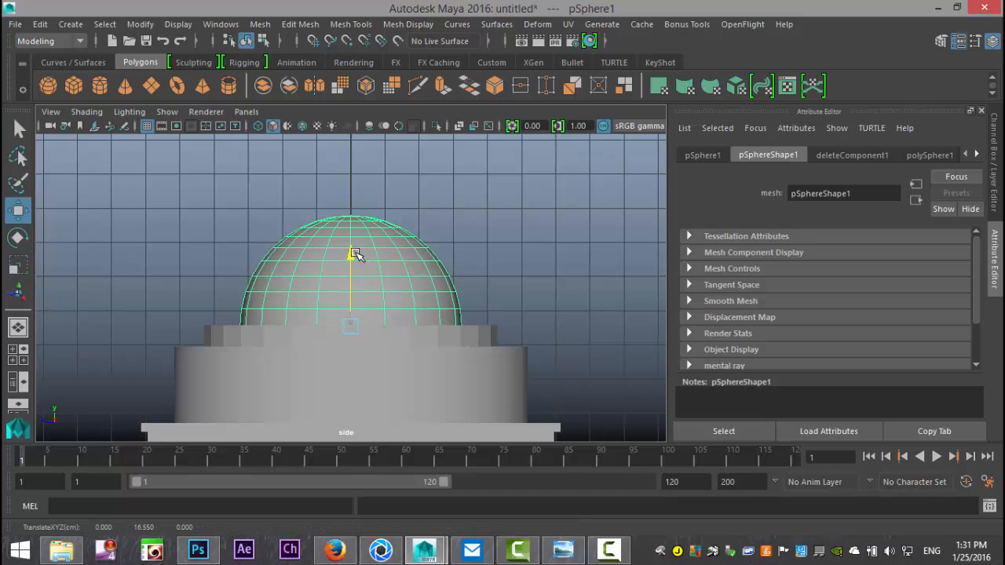
# Step: Briefly preview the drum cylinder smoothed and examine its rim and inner tier from several angles in the perspective view
pyautogui.click(228, 333)
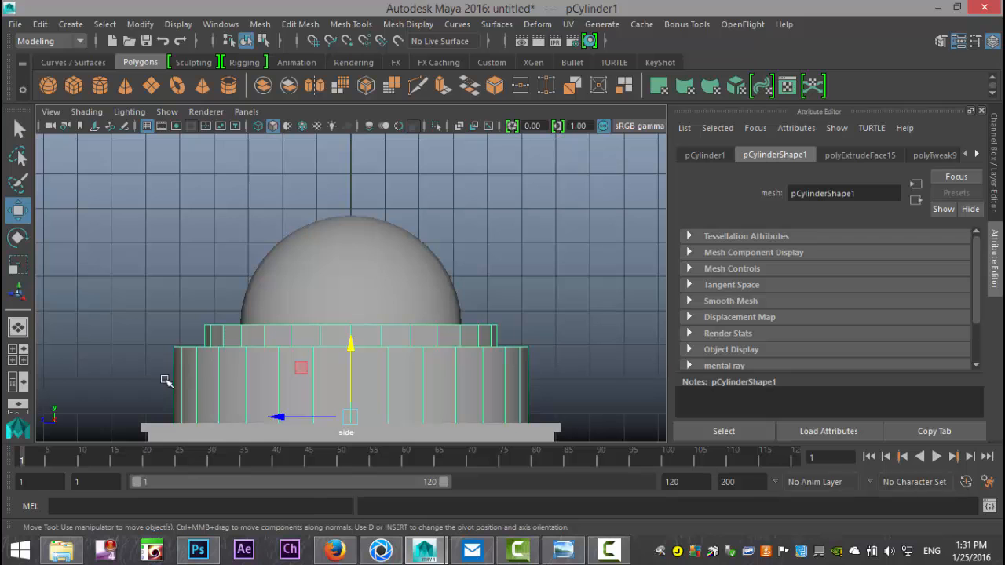
pyautogui.click(17, 354)
pyautogui.press('space')
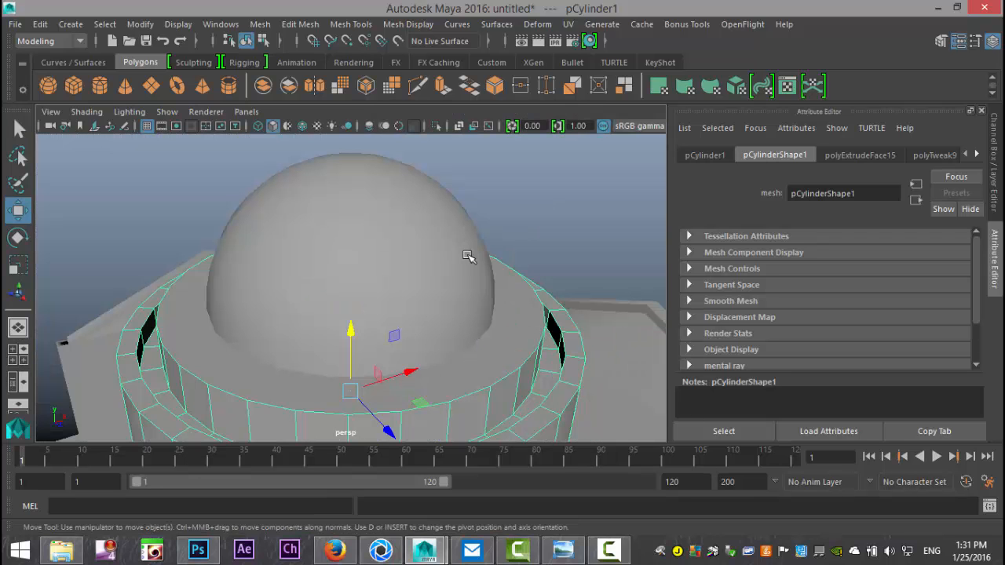
pyautogui.moveTo(439, 285)
pyautogui.keyDown('alt'); pyautogui.mouseDown()
pyautogui.moveTo(471, 264)
pyautogui.moveTo(419, 254)
pyautogui.moveTo(438, 296)
pyautogui.mouseUp(); pyautogui.keyUp('alt')
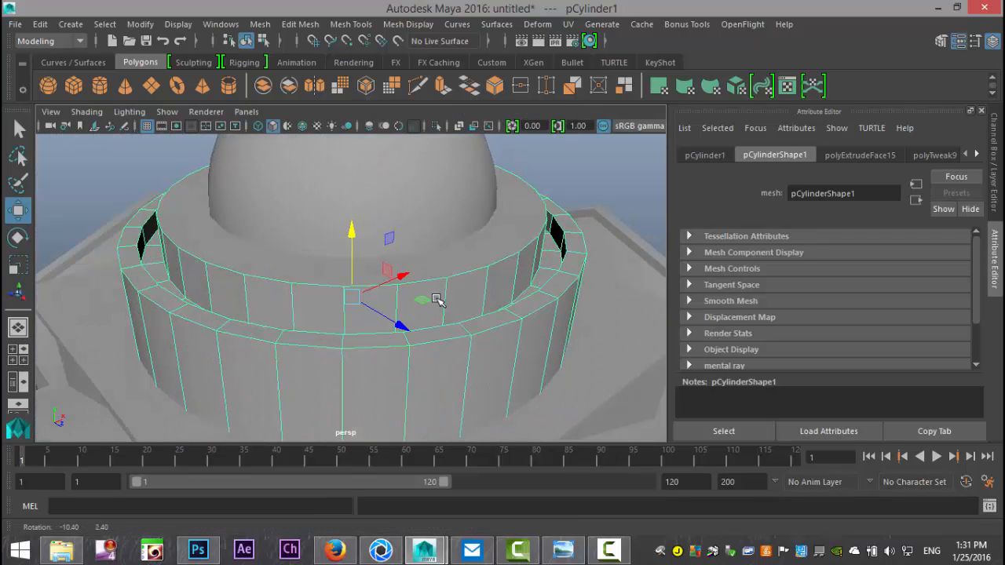
pyautogui.press('3')
pyautogui.press('1')
pyautogui.keyDown('alt'); pyautogui.moveTo(448, 290); pyautogui.dragTo(384, 297); pyautogui.keyUp('alt')
pyautogui.keyDown('alt'); pyautogui.moveTo(493, 281); pyautogui.dragTo(424, 259); pyautogui.keyUp('alt')
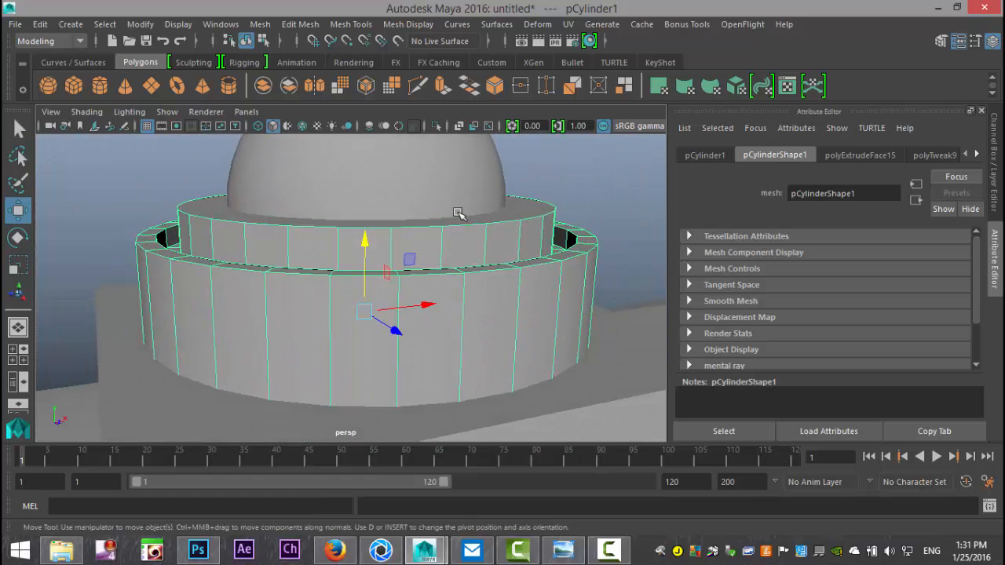
# Step: Insert supporting edge loops around the drum, close to the edges of its outer rim, with the Insert Edge Loop tool
pyautogui.click(351, 24)
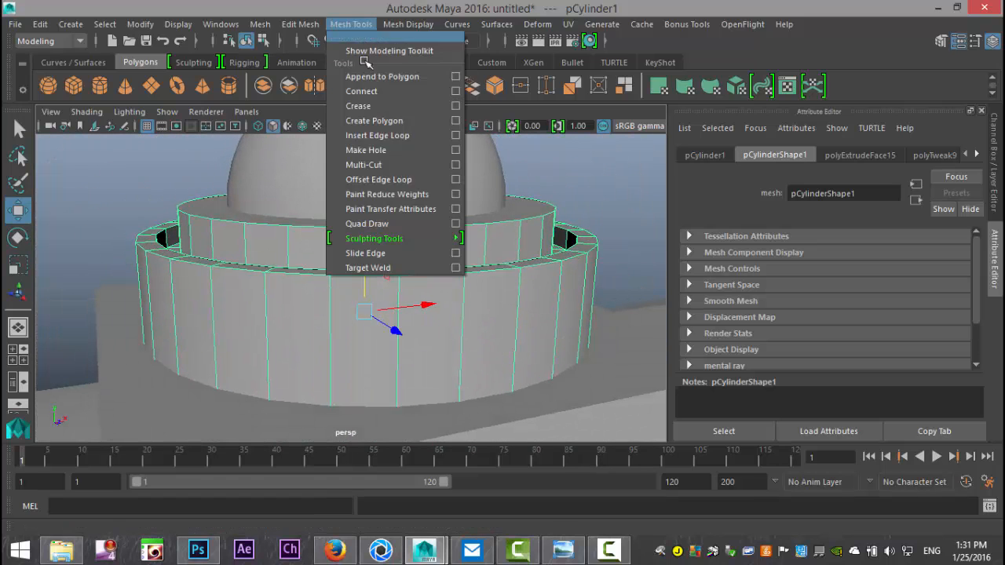
pyautogui.click(430, 136)
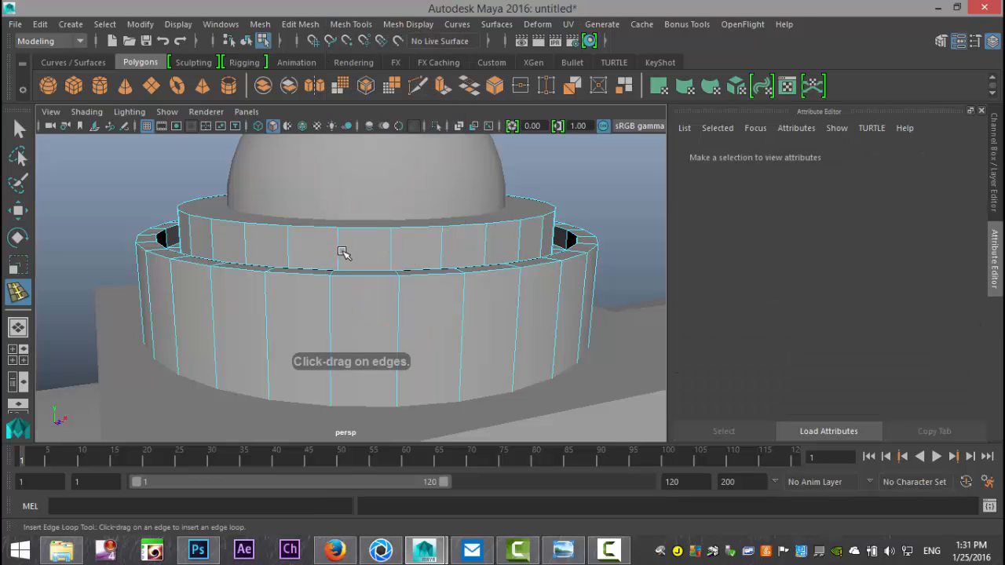
pyautogui.moveTo(343, 251)
pyautogui.mouseDown()
pyautogui.moveTo(341, 227)
pyautogui.moveTo(336, 245)
pyautogui.mouseUp()
pyautogui.moveTo(331, 284); pyautogui.dragTo(329, 282)
pyautogui.moveTo(331, 394); pyautogui.dragTo(335, 406)
pyautogui.keyDown('alt'); pyautogui.moveTo(400, 350); pyautogui.dragTo(406, 416); pyautogui.keyUp('alt')
pyautogui.keyDown('alt'); pyautogui.moveTo(481, 369); pyautogui.dragTo(455, 366); pyautogui.keyUp('alt')
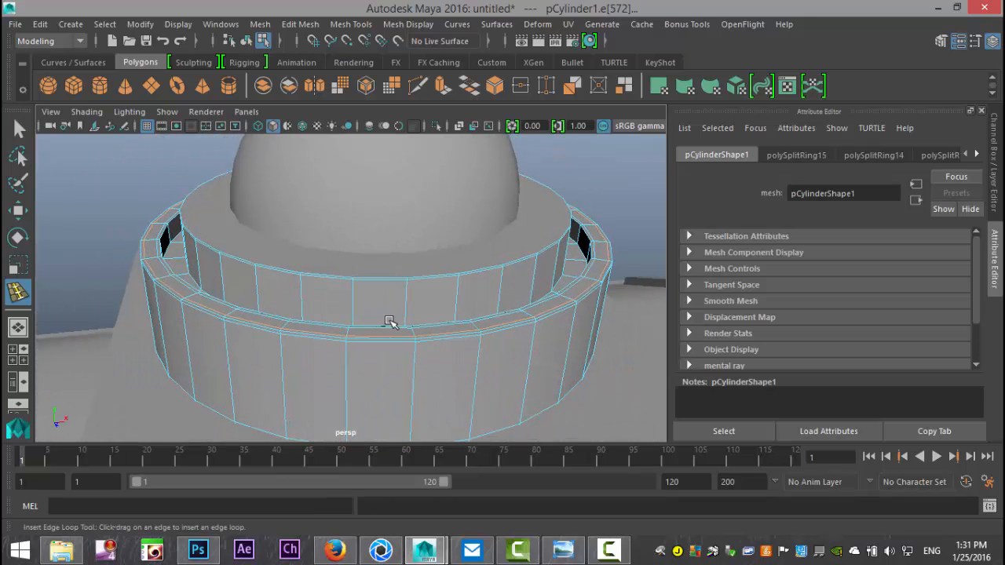
# Step: Select the drum as an object, display its smooth mesh preview and examine the rounded rims
pyautogui.press('q')
pyautogui.moveTo(406, 332); pyautogui.dragTo(448, 247, button='right')
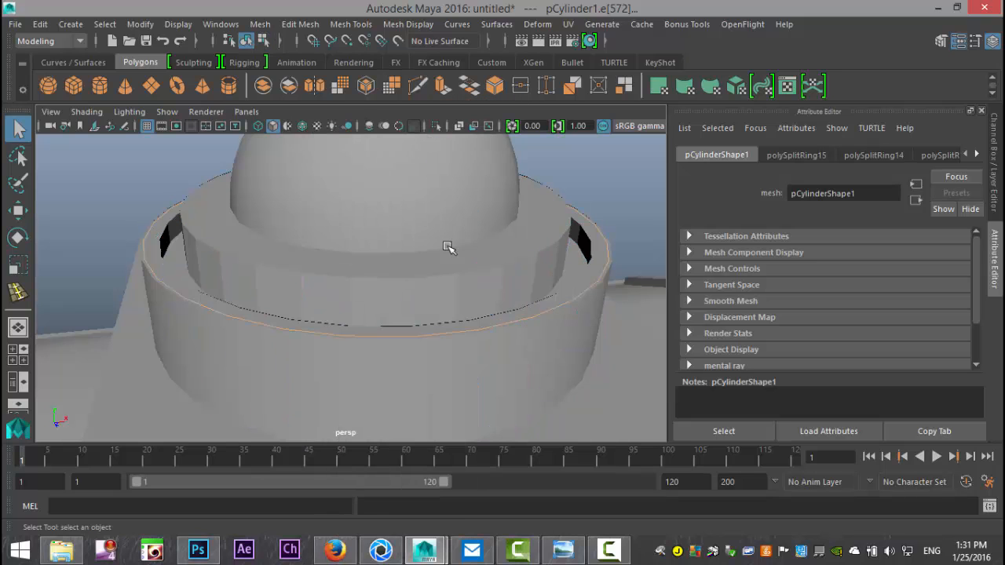
pyautogui.click(528, 384)
pyautogui.press('3')
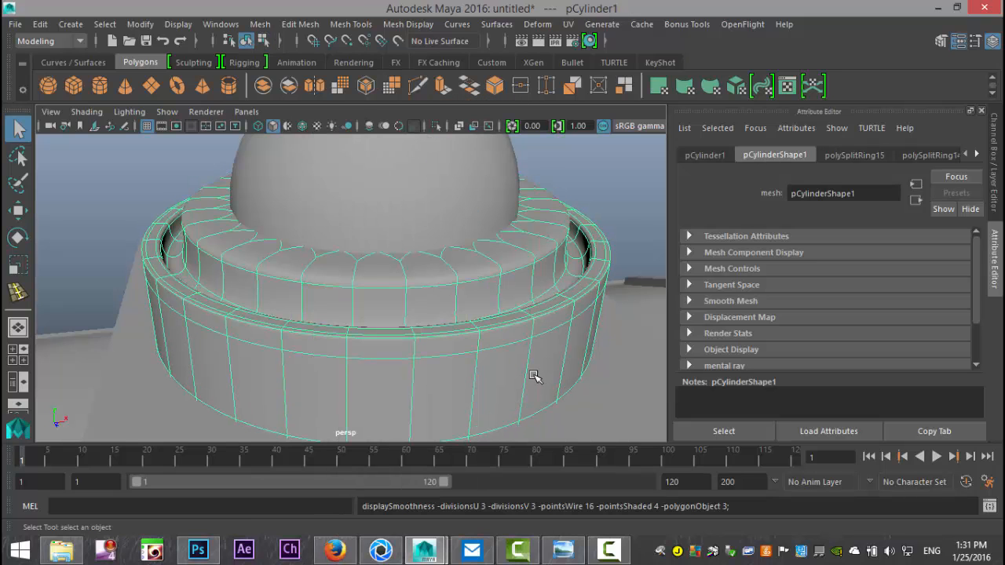
pyautogui.click(630, 183)
pyautogui.scroll(-3, 585, 205)
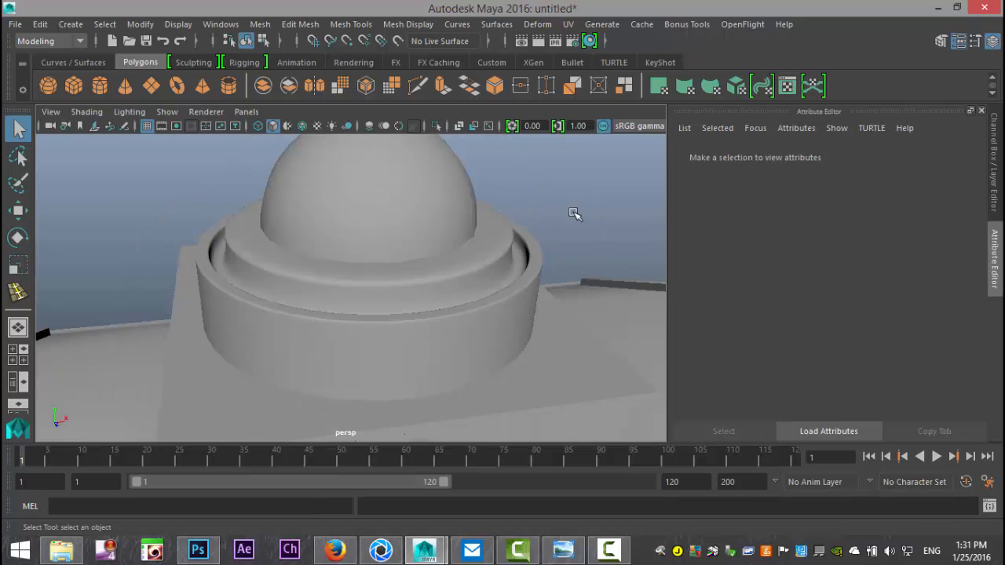
pyautogui.moveTo(501, 253)
pyautogui.keyDown('alt'); pyautogui.mouseDown()
pyautogui.moveTo(511, 212)
pyautogui.moveTo(515, 263)
pyautogui.mouseUp(); pyautogui.keyUp('alt')
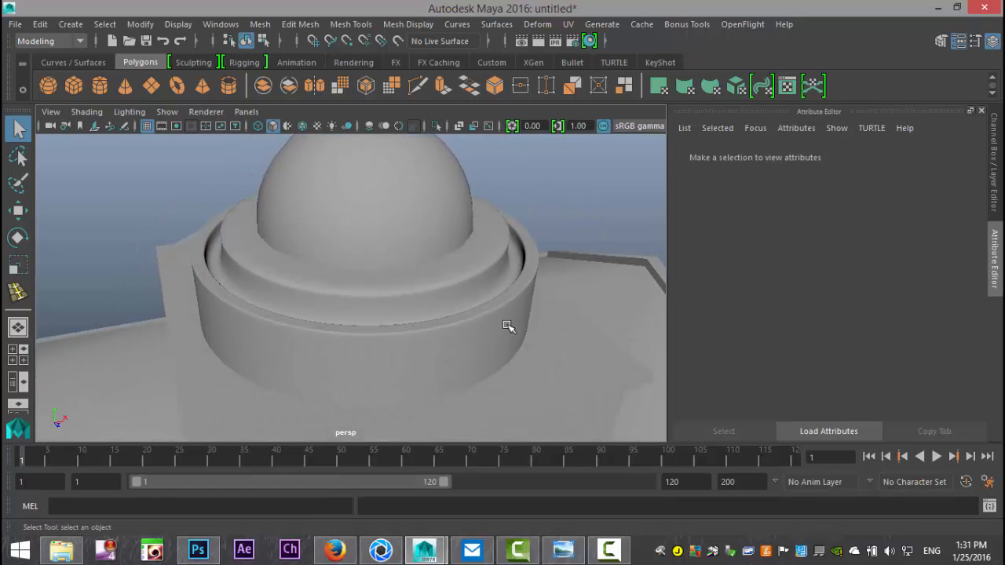
# Step: Turn off the drum's smooth preview, apply the Smooth operation to its mesh and deselect it
pyautogui.click(525, 316)
pyautogui.press('1')
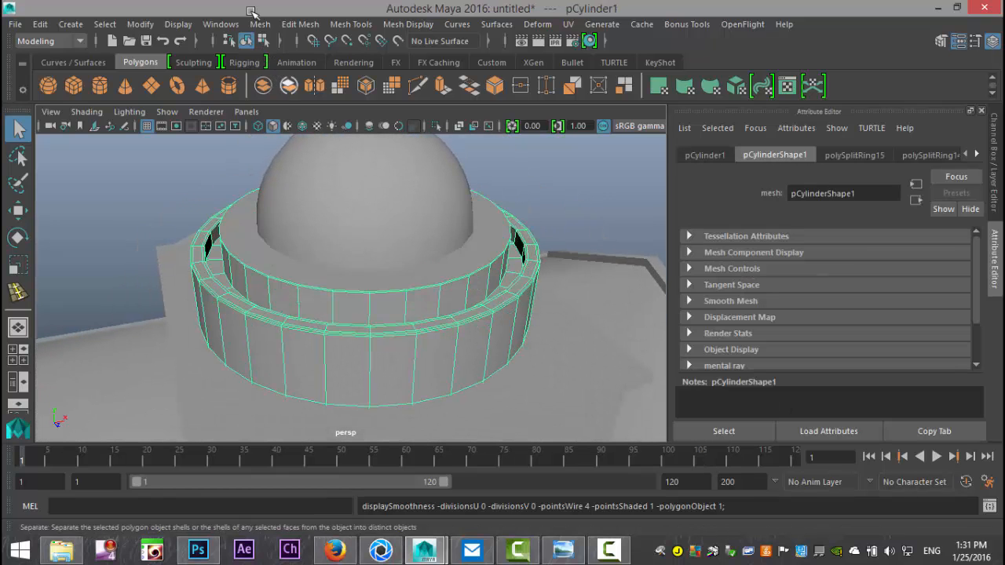
pyautogui.click(261, 24)
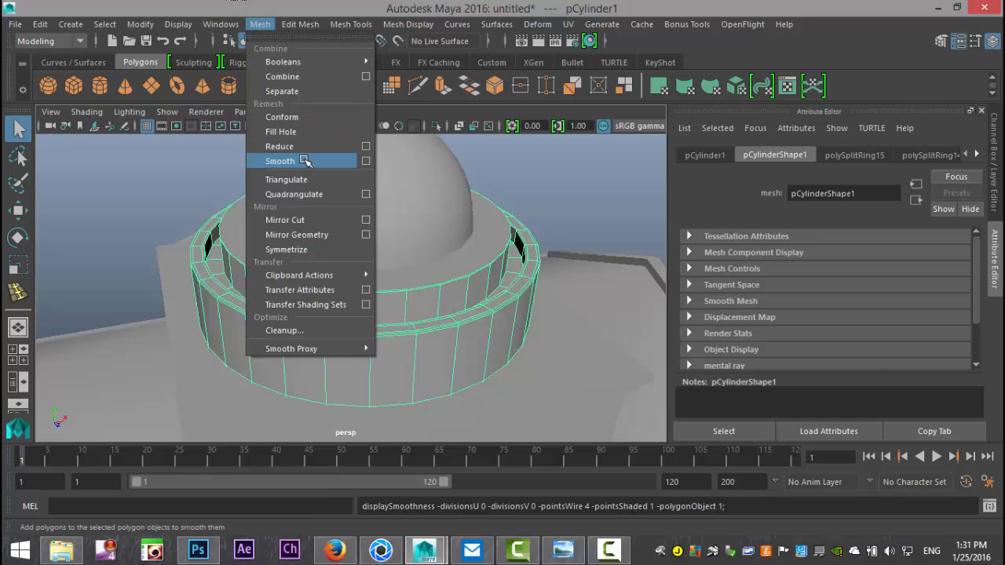
pyautogui.click(305, 162)
pyautogui.click(486, 170)
# Step: Examine the whole building from several angles, select its main body and frame it in the front view
pyautogui.keyDown('alt'); pyautogui.moveTo(498, 157); pyautogui.dragTo(488, 196); pyautogui.keyUp('alt')
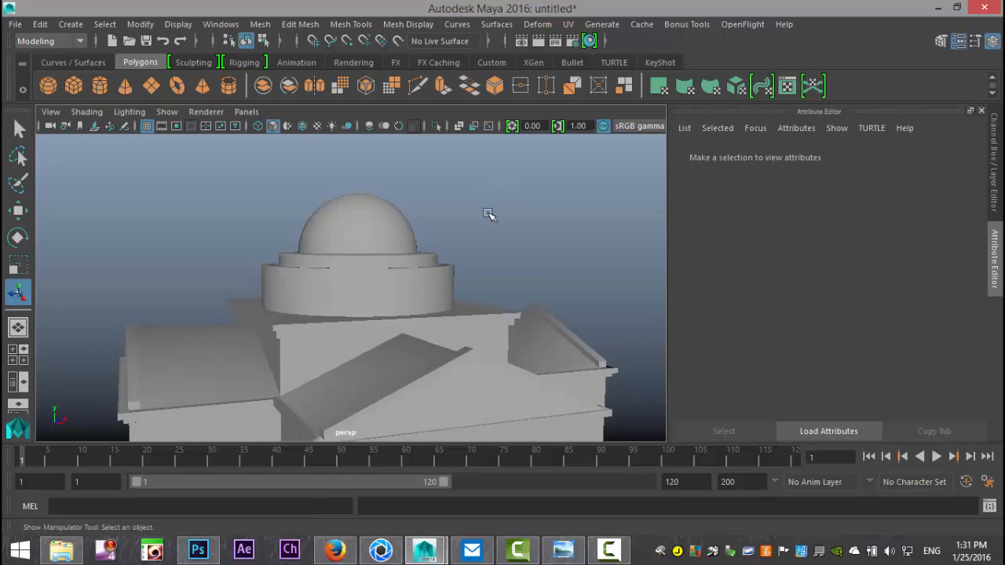
pyautogui.scroll(-4, 478, 284)
pyautogui.keyDown('alt'); pyautogui.moveTo(478, 284); pyautogui.dragTo(490, 230, button='middle'); pyautogui.keyUp('alt')
pyautogui.keyDown('alt'); pyautogui.moveTo(490, 231); pyautogui.dragTo(414, 303); pyautogui.keyUp('alt')
pyautogui.click(376, 326)
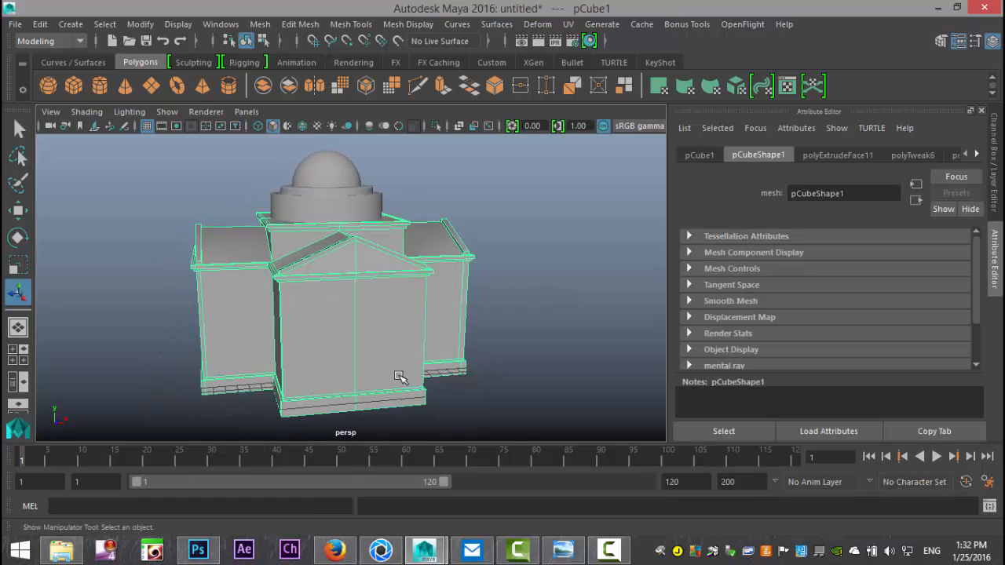
pyautogui.keyDown('alt'); pyautogui.moveTo(406, 363); pyautogui.dragTo(438, 371); pyautogui.keyUp('alt')
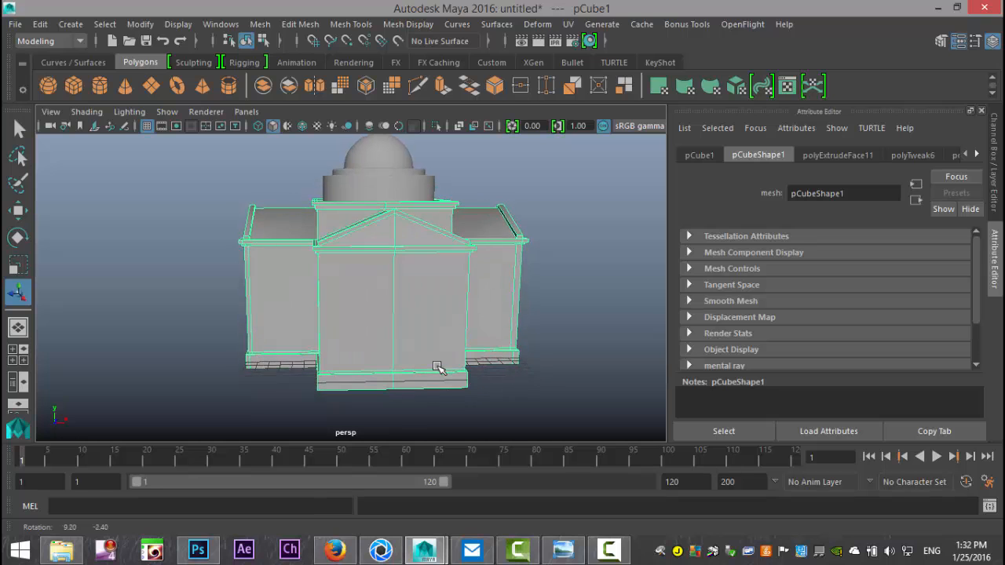
pyautogui.press('space')
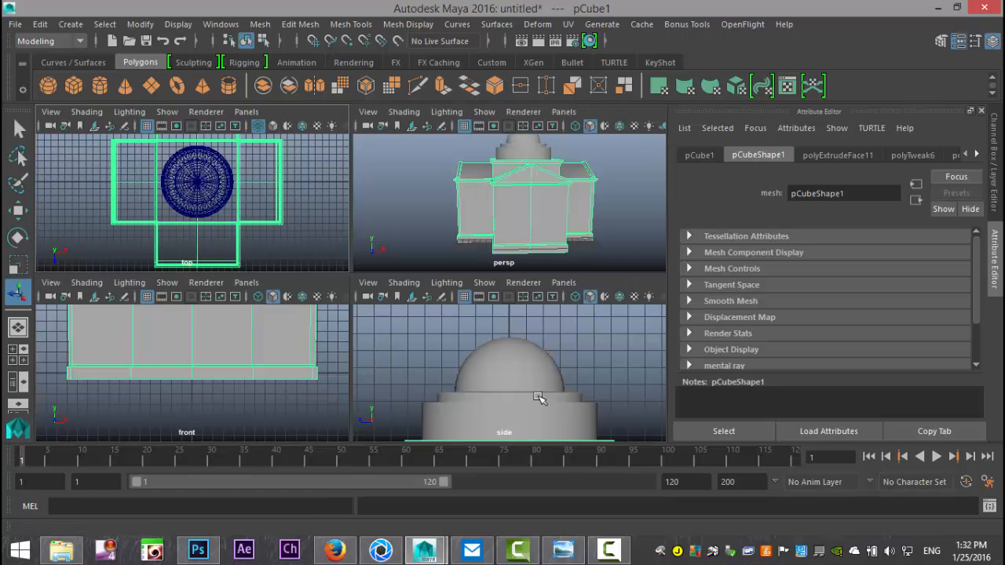
pyautogui.press('space')
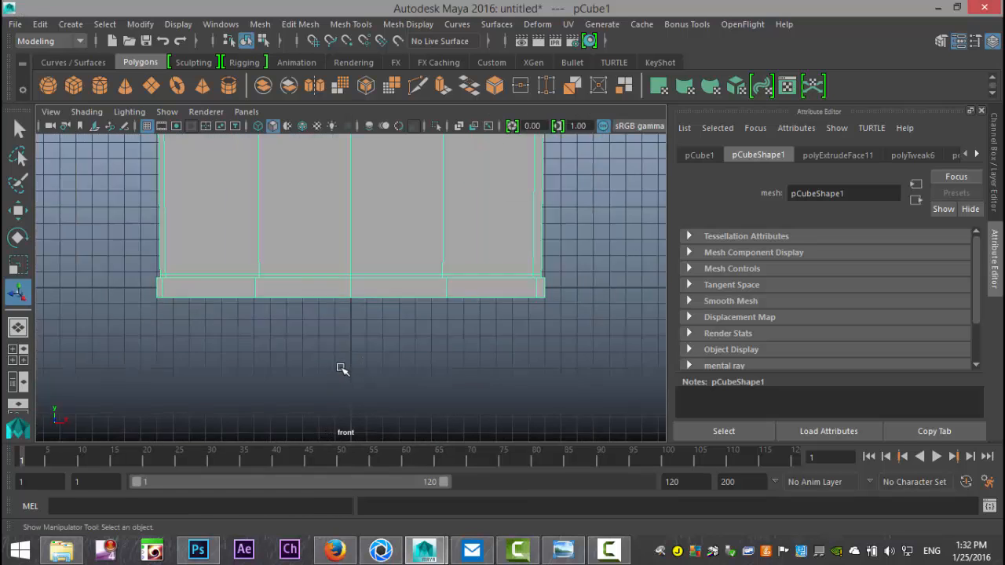
pyautogui.press('f')
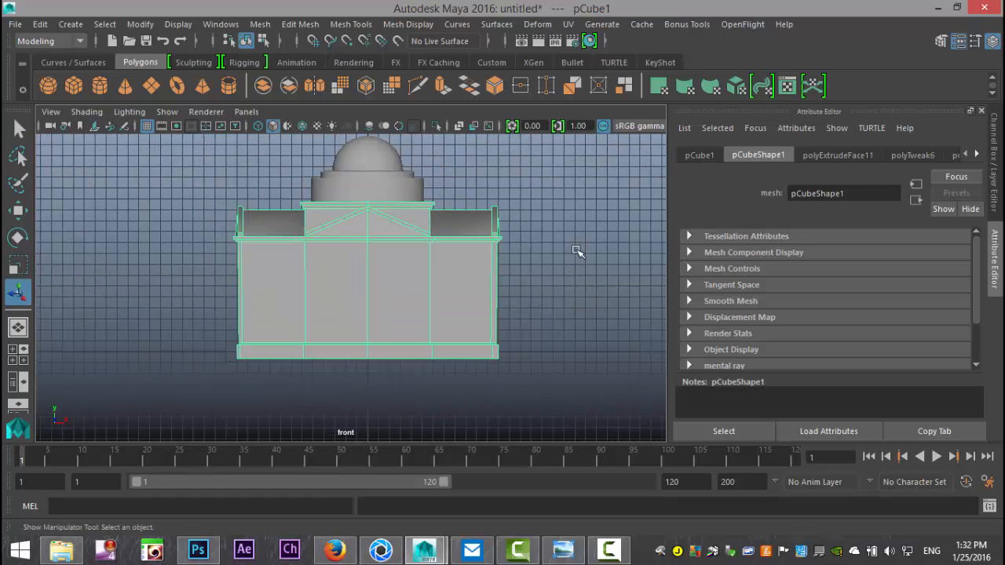
# Step: Cut a horizontal edge line across the full width of the front facade, a little below the cornice, with the Multi-Cut tool
pyautogui.click(940, 41)
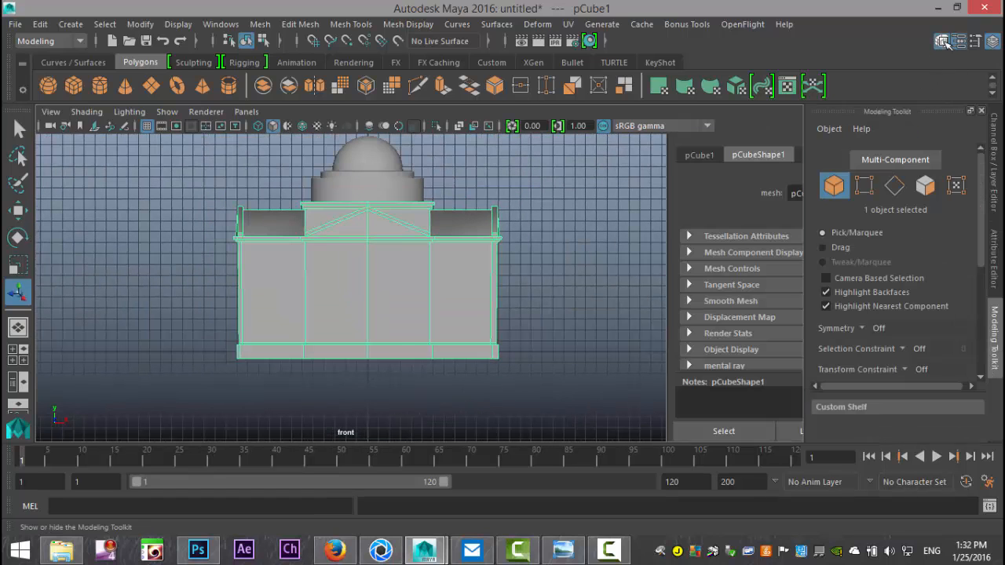
pyautogui.scroll(-5, 913, 267)
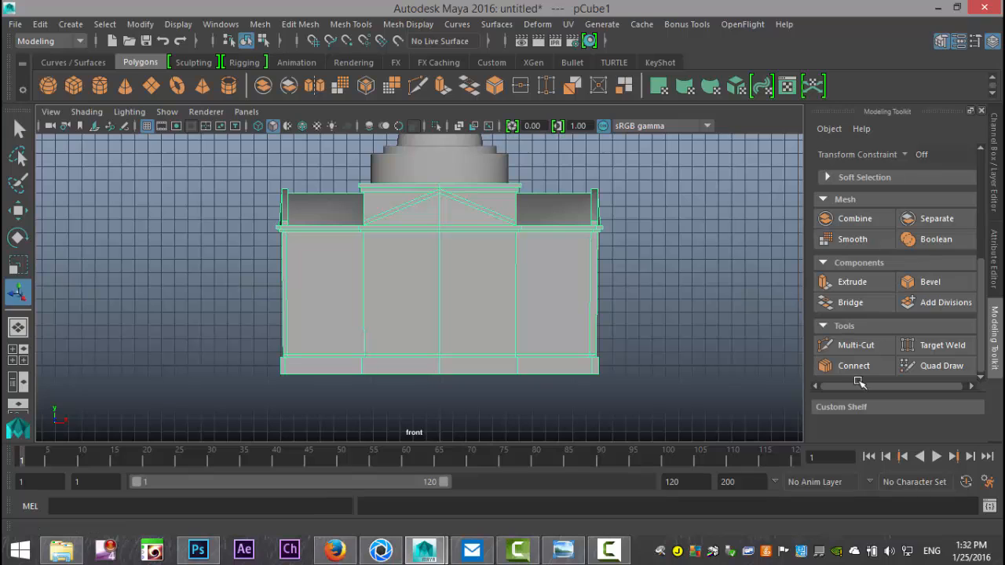
pyautogui.click(853, 344)
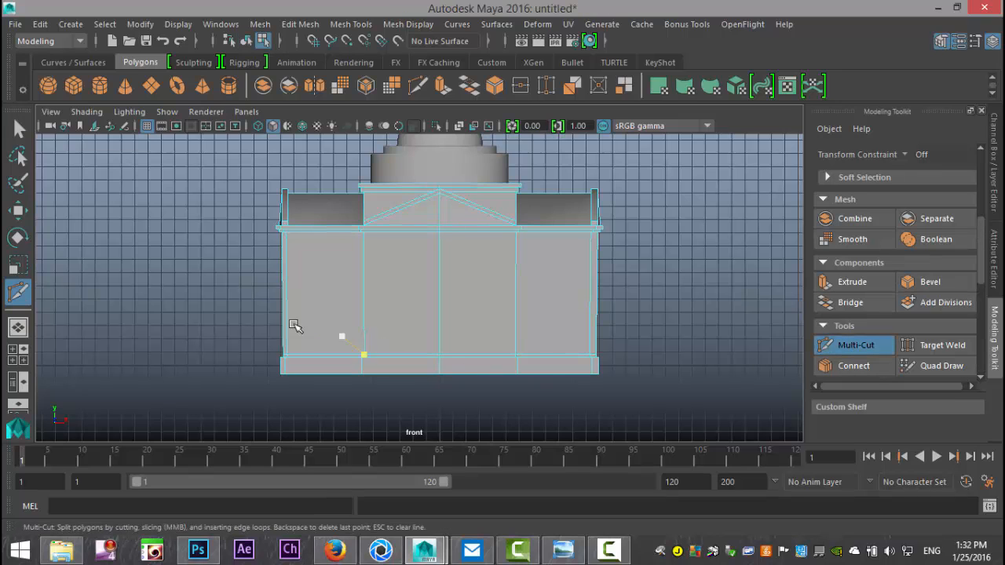
pyautogui.click(283, 263)
pyautogui.hotkey('ctrl', 'z')
pyautogui.click(283, 260)
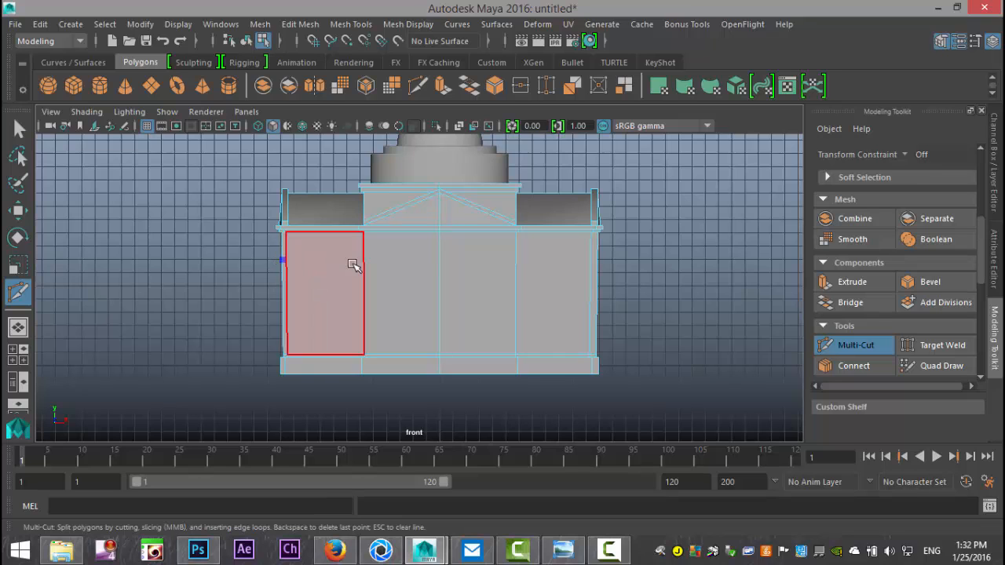
pyautogui.click(596, 260)
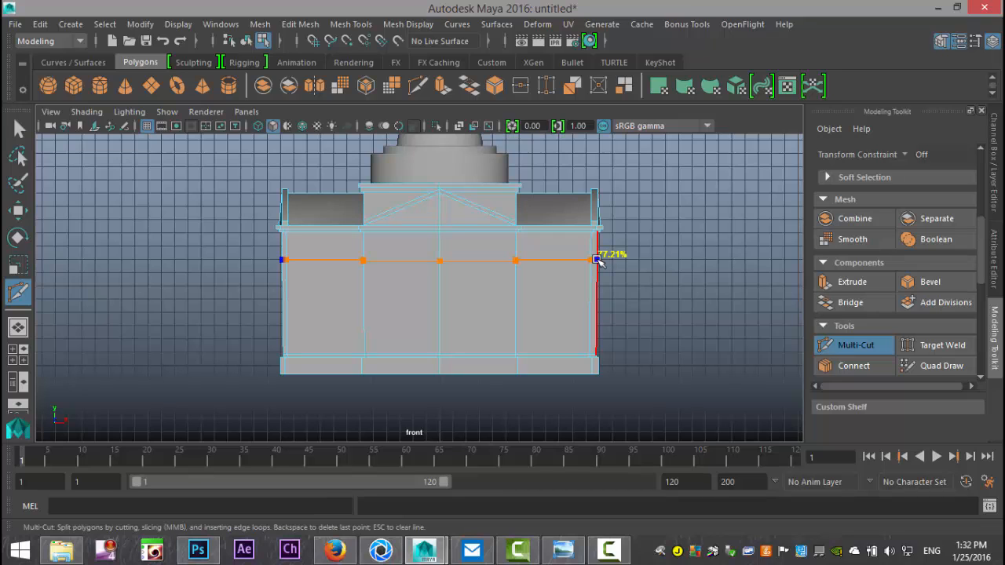
pyautogui.press('BackSpace')
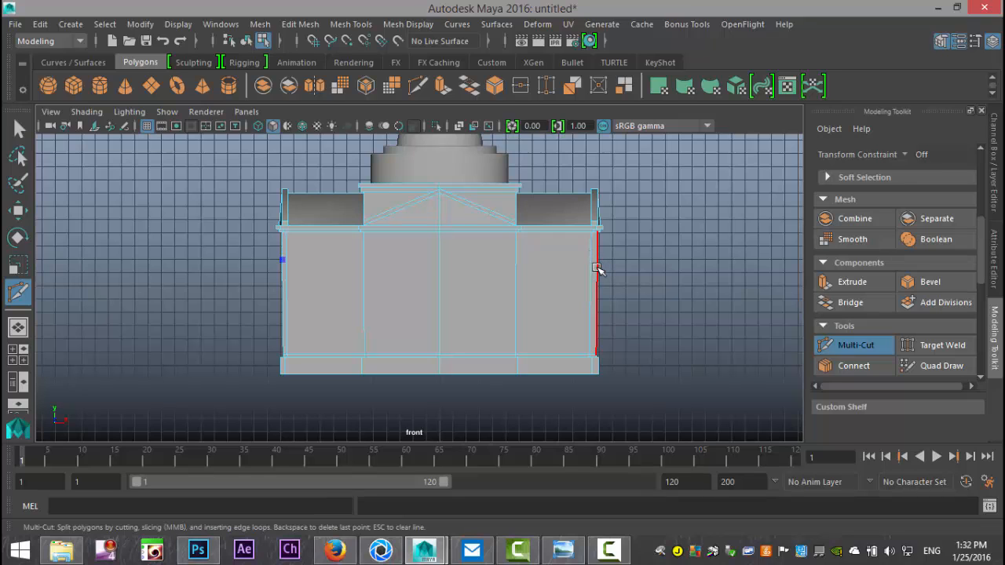
pyautogui.click(595, 267)
pyautogui.press('BackSpace')
pyautogui.click(597, 262)
pyautogui.press('Return')
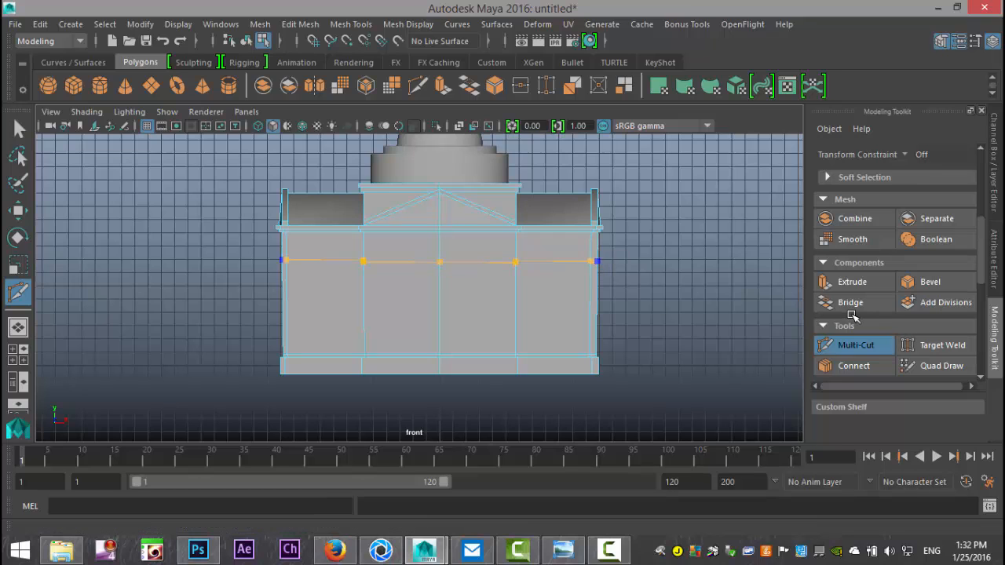
pyautogui.scroll(1, 656, 355)
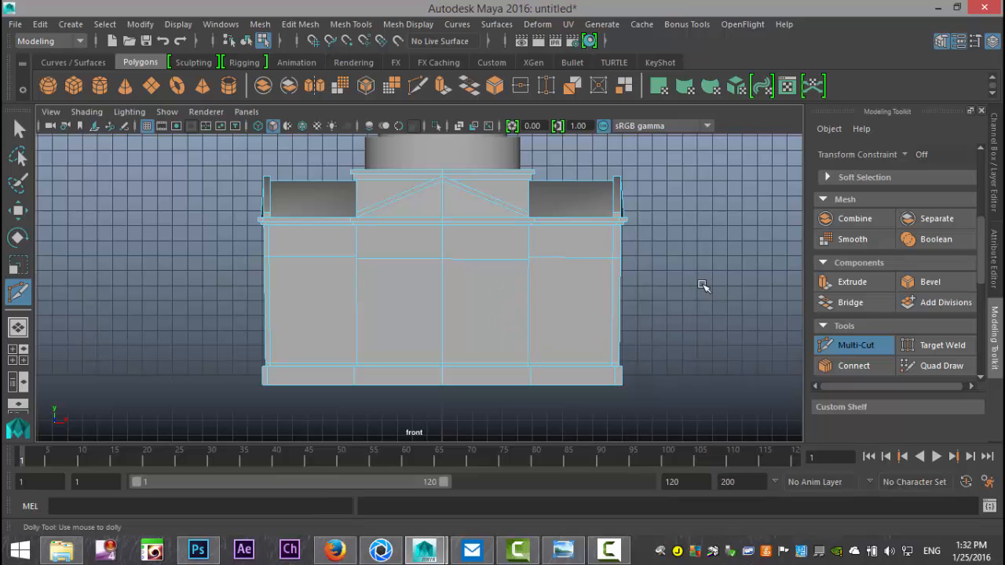
# Step: Select the three middle vertices of the new cut on the projecting front wall and raise them slightly to line up with the outer ones
pyautogui.press('q')
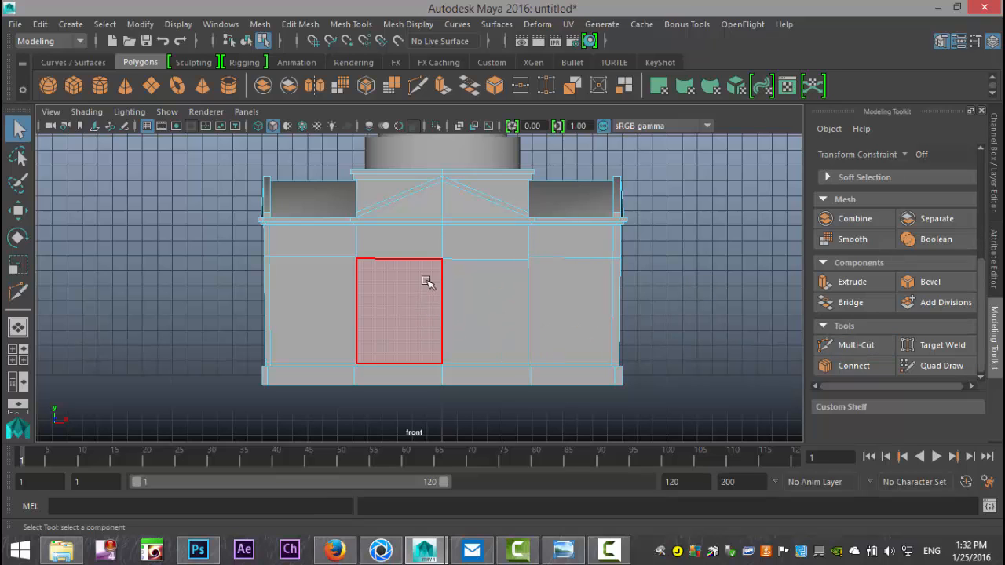
pyautogui.moveTo(437, 265); pyautogui.dragTo(365, 129, button='right')
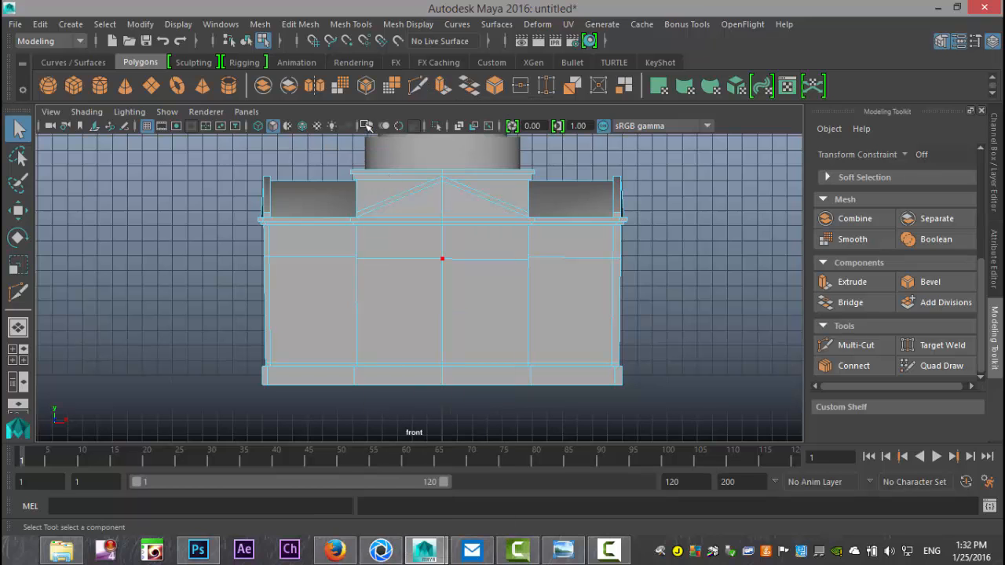
pyautogui.scroll(4, 463, 281)
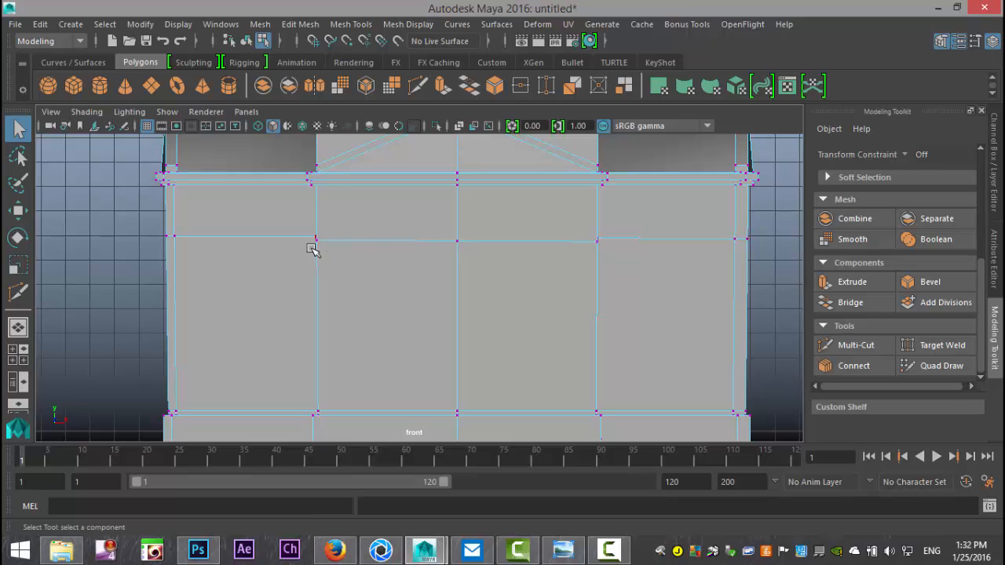
pyautogui.moveTo(312, 246); pyautogui.dragTo(610, 240)
pyautogui.press('w')
pyautogui.moveTo(458, 168); pyautogui.dragTo(462, 166)
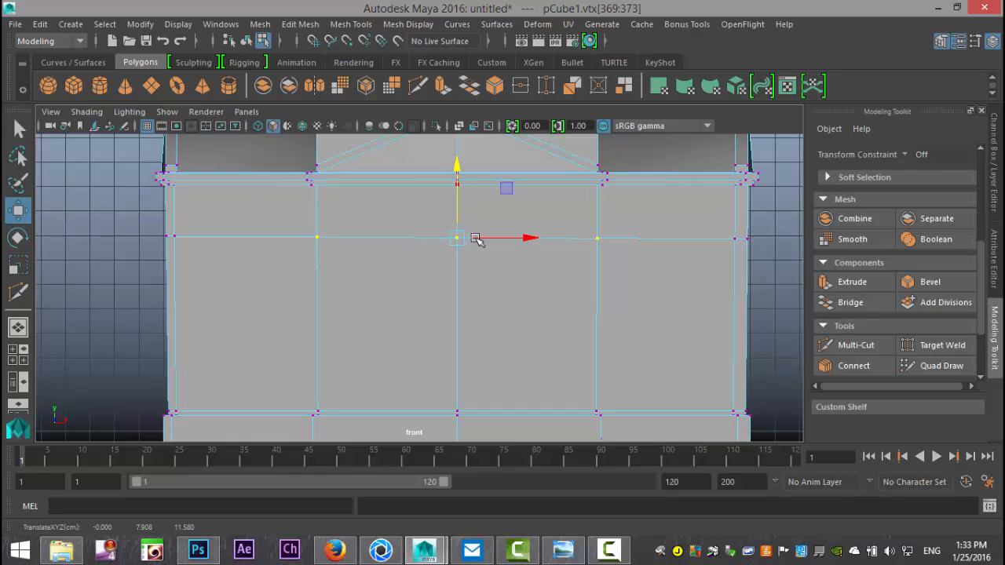
# Step: Try deleting the two large faces below the cut in the front wall, examine the opening in perspective and undo the deletion
pyautogui.moveTo(392, 334); pyautogui.dragTo(390, 166, button='right')
pyautogui.click(409, 306)
pyautogui.click(410, 306)
pyautogui.keyDown('shift'); pyautogui.click(554, 326); pyautogui.keyUp('shift')
pyautogui.press('Delete')
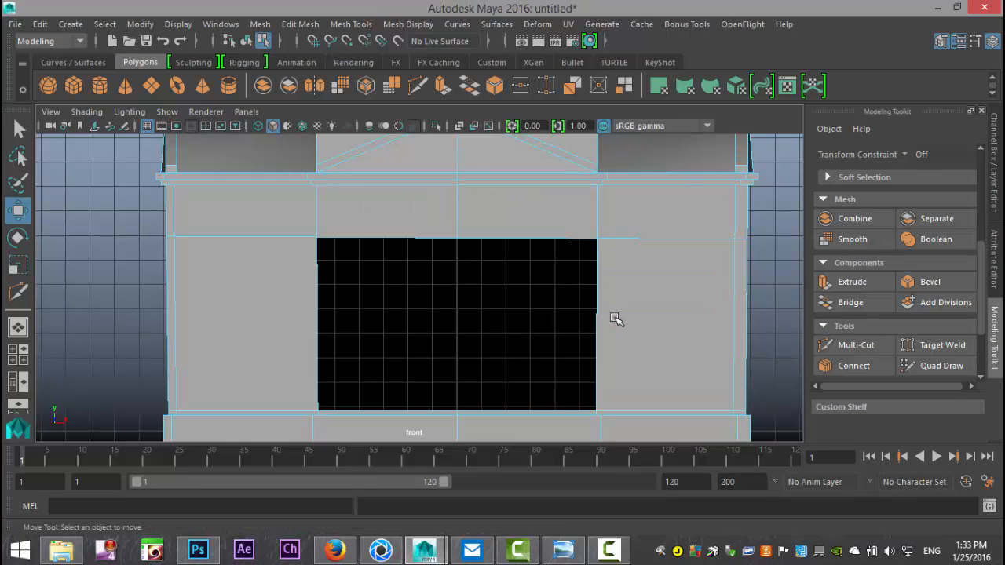
pyautogui.press('space')
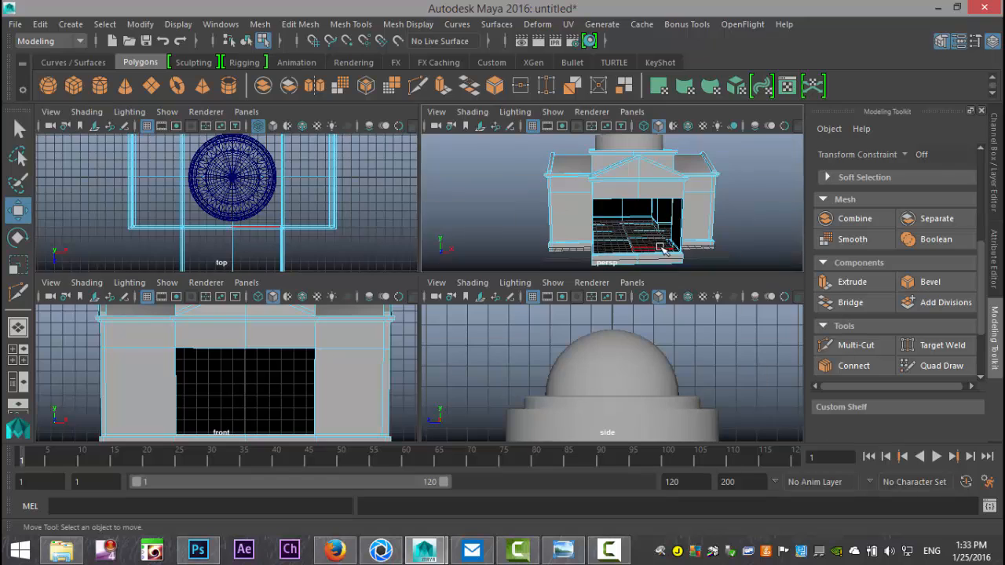
pyautogui.press('space')
pyautogui.click(581, 322)
pyautogui.keyDown('alt'); pyautogui.moveTo(549, 323); pyautogui.dragTo(594, 321); pyautogui.keyUp('alt')
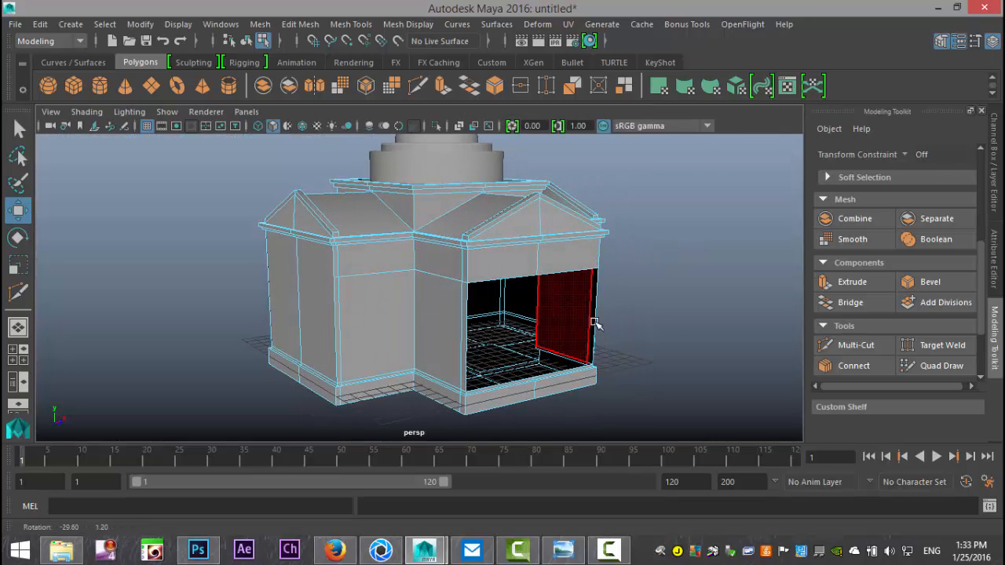
pyautogui.keyDown('alt'); pyautogui.moveTo(668, 351); pyautogui.dragTo(669, 292, button='middle'); pyautogui.keyUp('alt')
pyautogui.keyDown('alt'); pyautogui.moveTo(668, 292); pyautogui.dragTo(629, 379); pyautogui.keyUp('alt')
pyautogui.hotkey('ctrl', 'z')
# Step: Insert one edge loop down the middle of each half of the front wall, with Insert Edge Loop set to Multiple edge loops
pyautogui.click(303, 25)
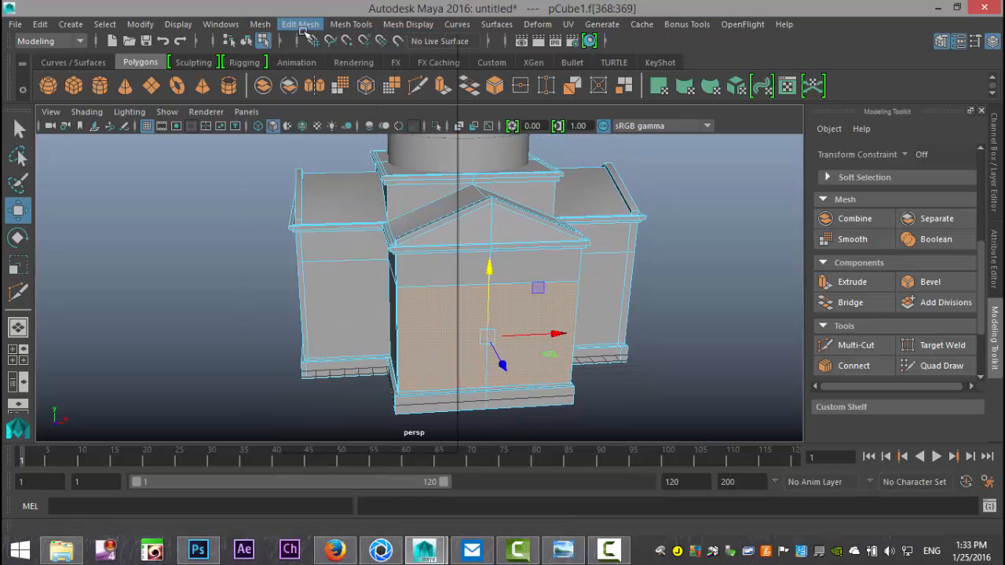
pyautogui.moveTo(354, 28)
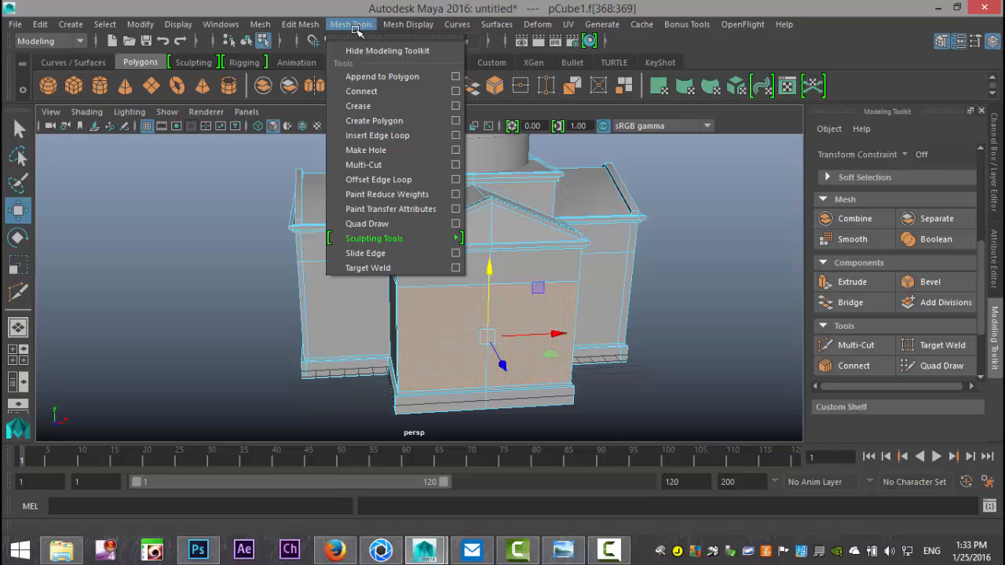
pyautogui.click(414, 134)
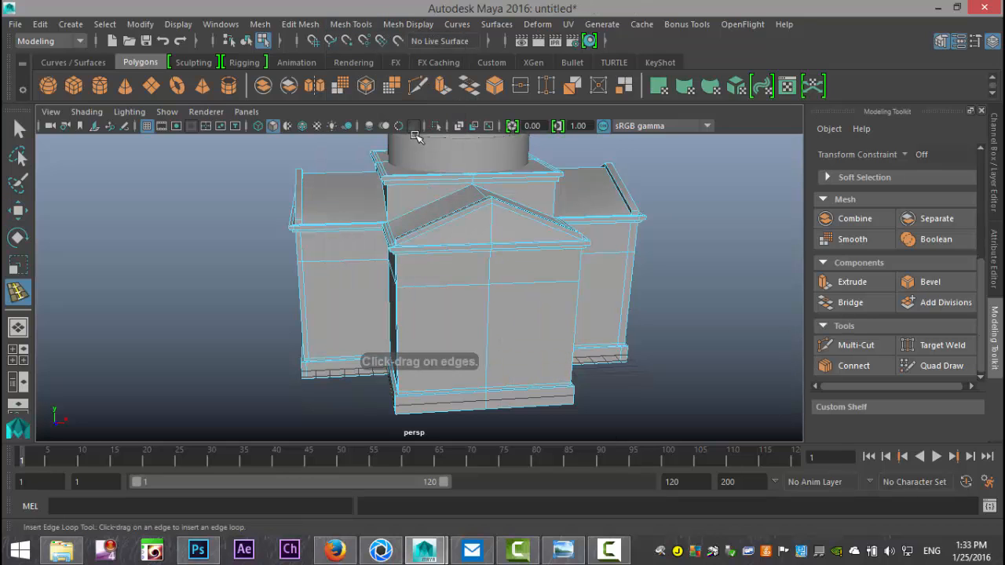
pyautogui.click(372, 25)
pyautogui.click(455, 135)
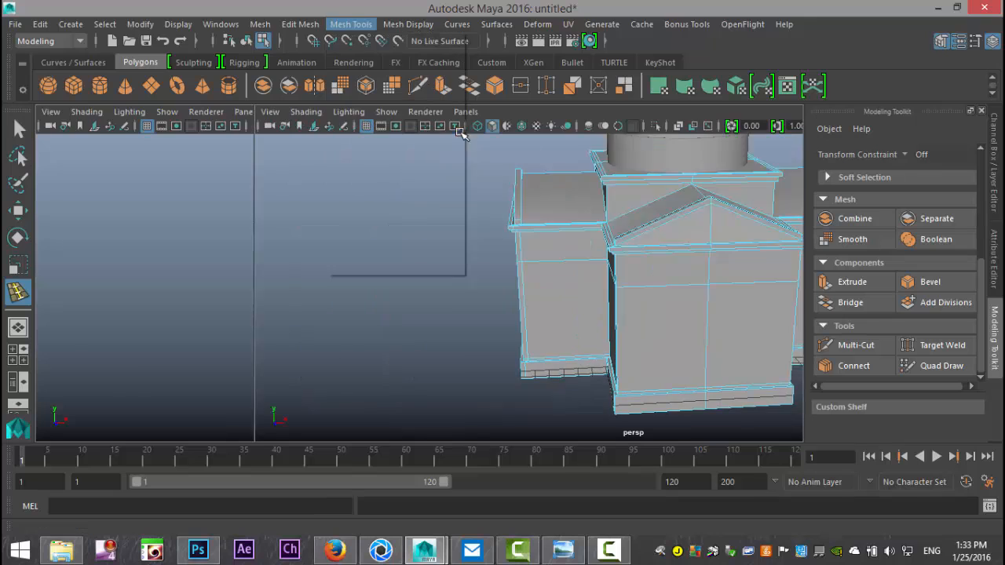
pyautogui.click(147, 233)
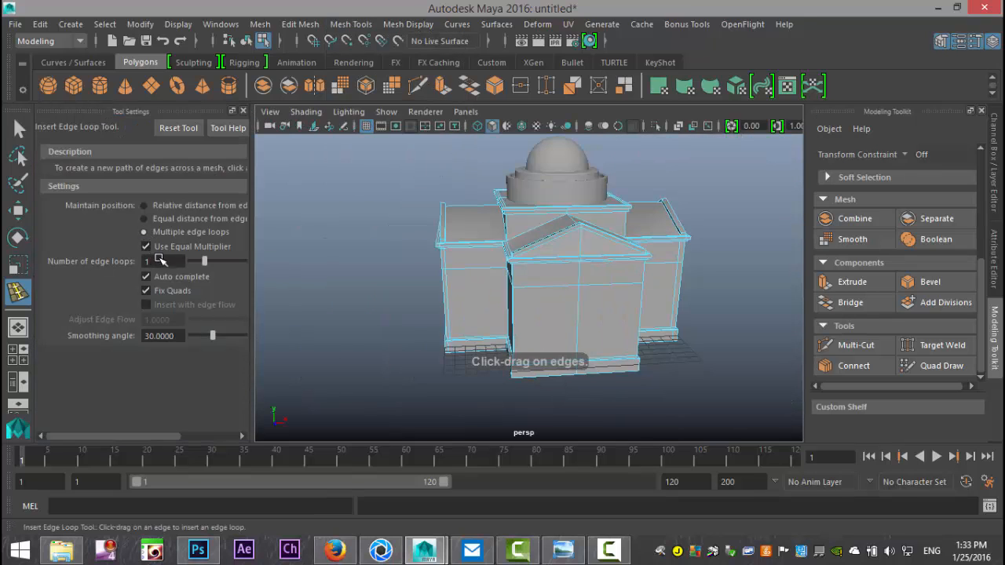
pyautogui.moveTo(552, 288); pyautogui.dragTo(544, 324)
pyautogui.press('q')
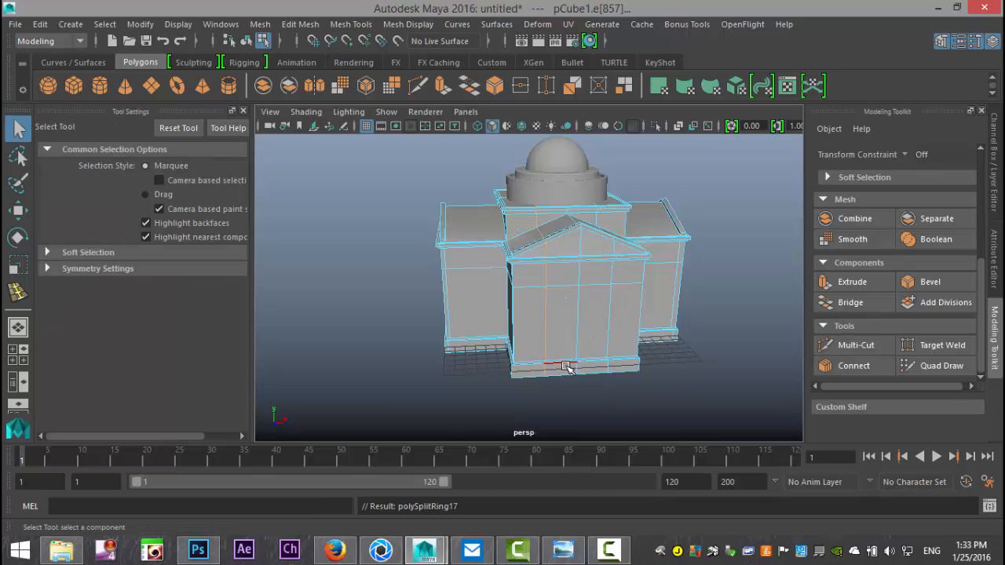
# Step: Delete the two central faces below the cut in the front wall to open a doorway, and check the opening
pyautogui.moveTo(557, 317); pyautogui.dragTo(556, 168, button='right')
pyautogui.click(559, 320)
pyautogui.click(559, 320)
pyautogui.keyDown('shift'); pyautogui.click(596, 338); pyautogui.keyUp('shift')
pyautogui.press('Delete')
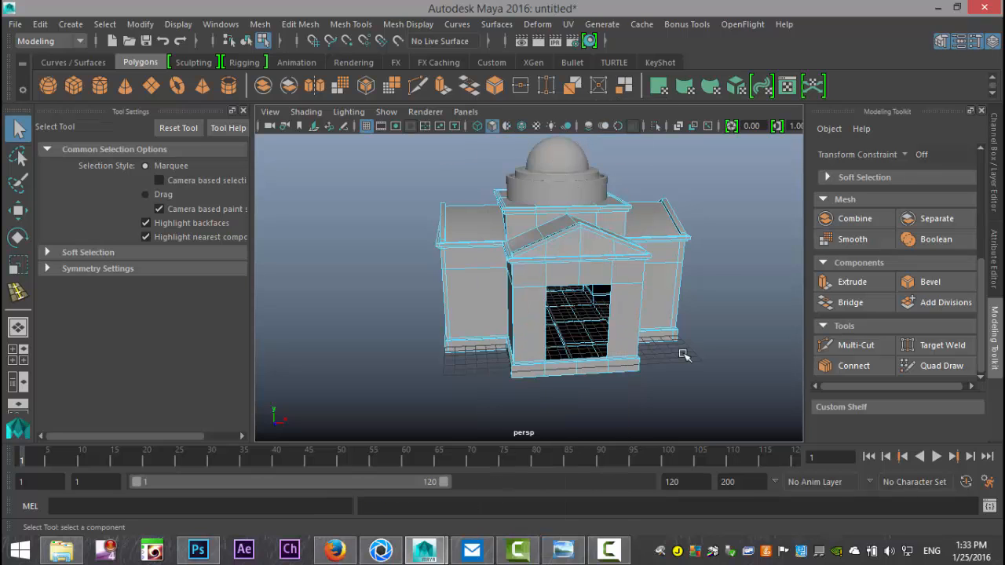
pyautogui.scroll(5, 765, 336)
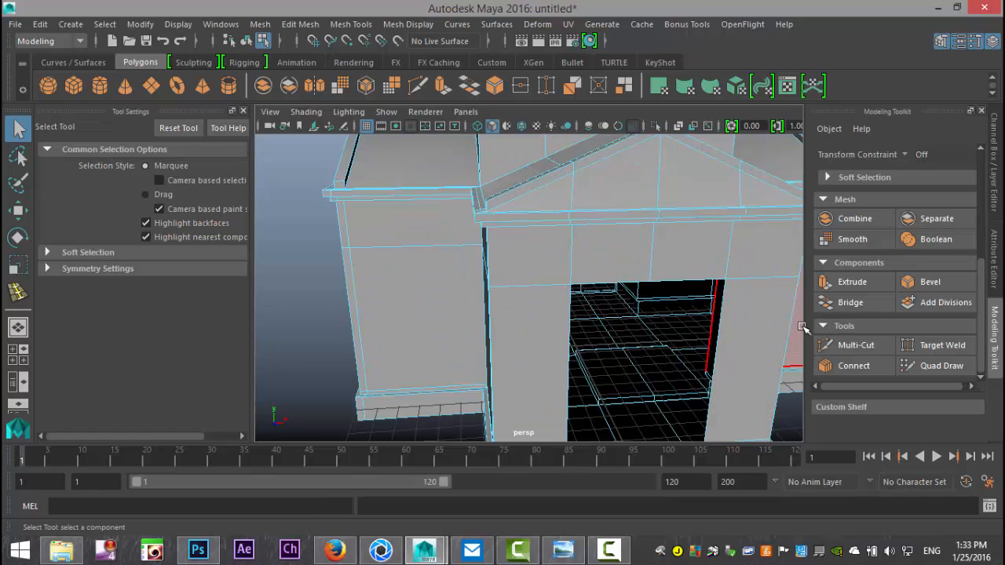
pyautogui.scroll(-5, 666, 301)
pyautogui.keyDown('alt'); pyautogui.moveTo(653, 345); pyautogui.dragTo(652, 343); pyautogui.keyUp('alt')
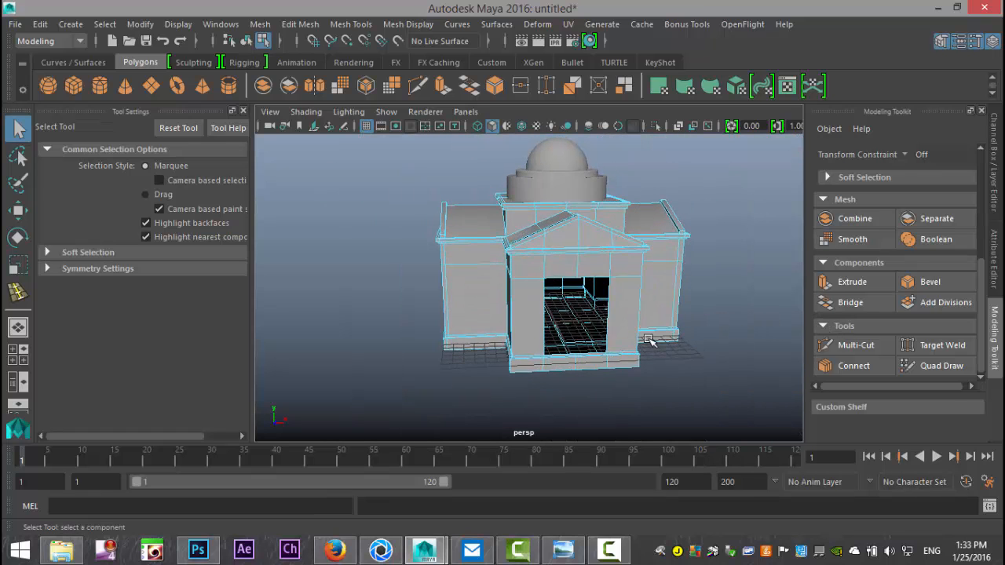
# Step: Insert one horizontal edge loop halfway up the wall band between the doorway and the cornice
pyautogui.scroll(4, 651, 343)
pyautogui.click(351, 24)
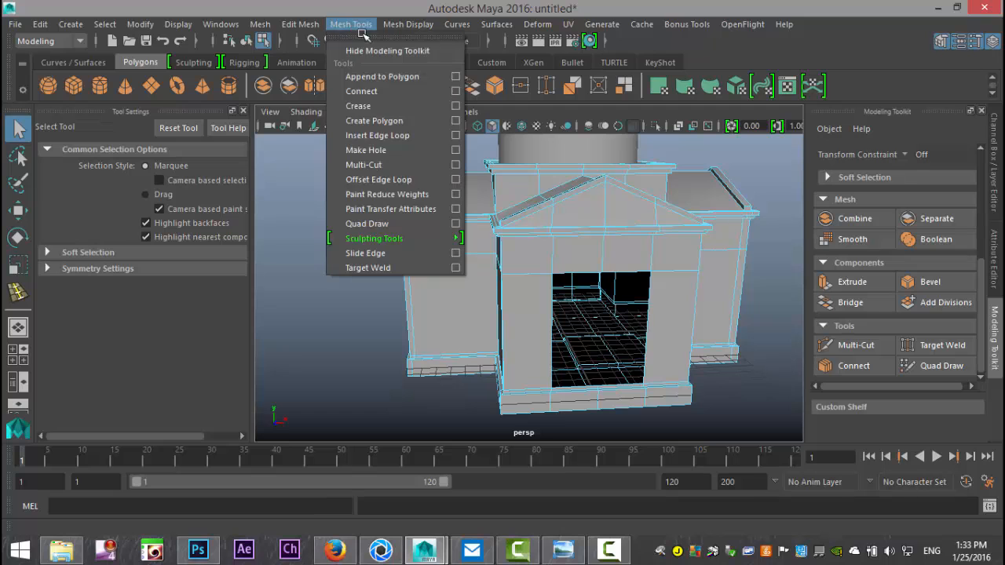
pyautogui.click(378, 135)
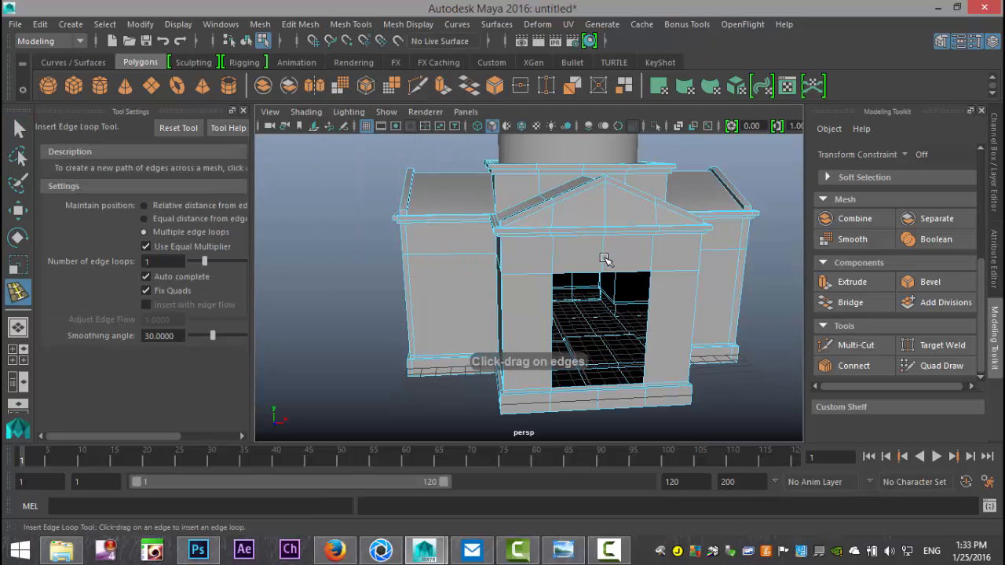
pyautogui.click(604, 260)
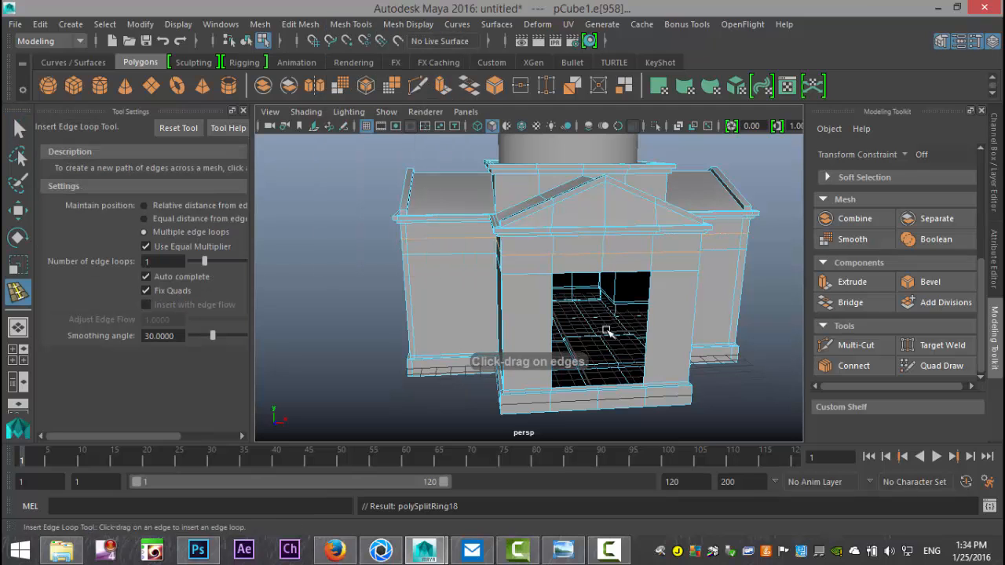
pyautogui.press('q')
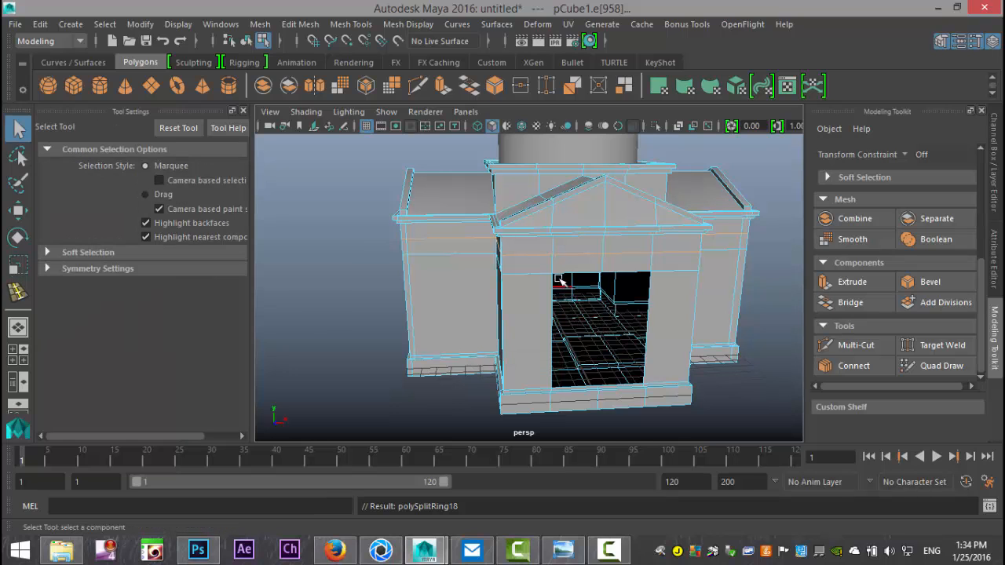
# Step: Select the row of faces directly above the doorway and extrude it forward into a projecting ledge
pyautogui.rightClick(532, 267)
pyautogui.moveTo(537, 193); pyautogui.dragTo(532, 167, button='right')
pyautogui.click(536, 266)
pyautogui.keyDown('shift'); pyautogui.doubleClick(628, 264); pyautogui.keyUp('shift')
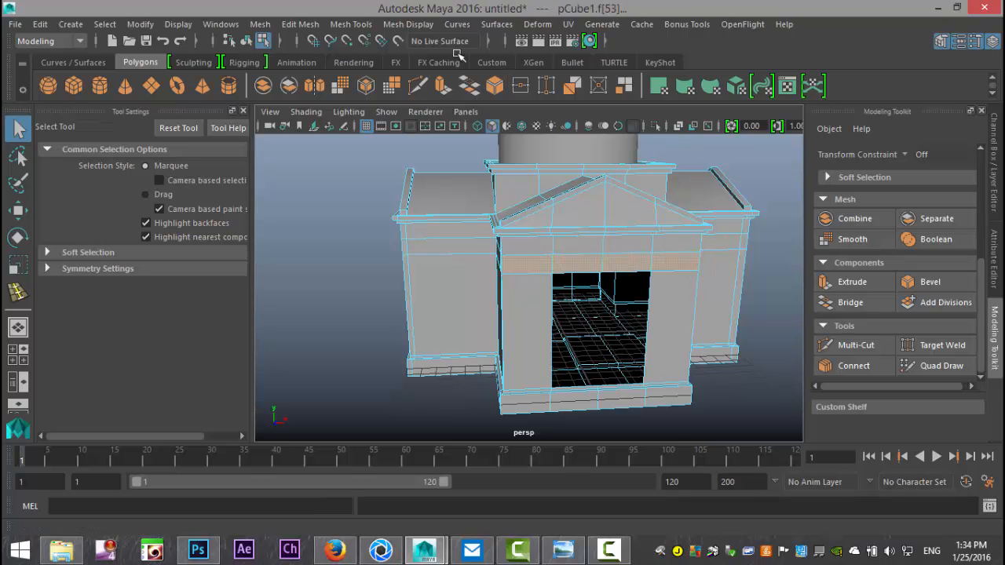
pyautogui.click(300, 23)
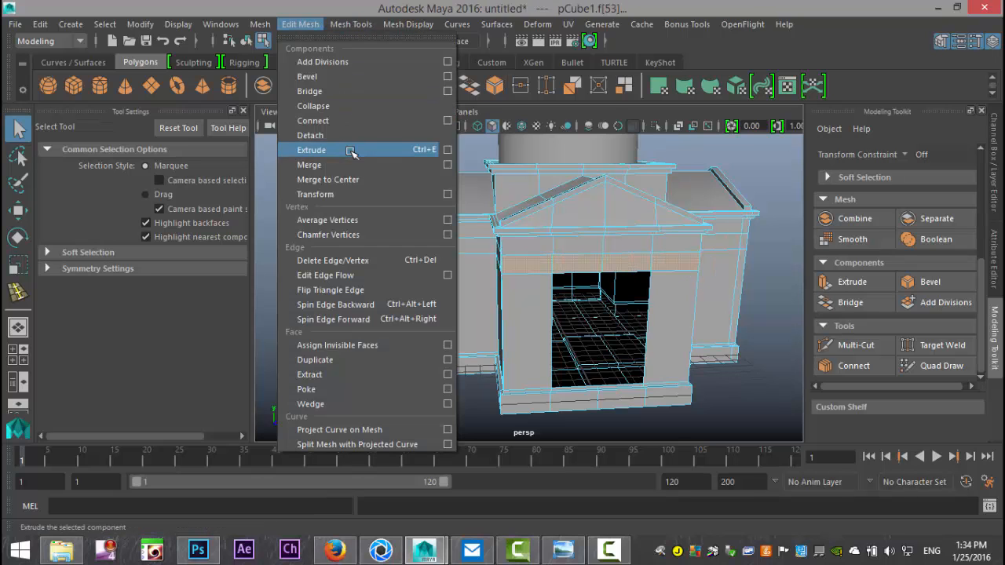
pyautogui.click(351, 150)
pyautogui.press('w')
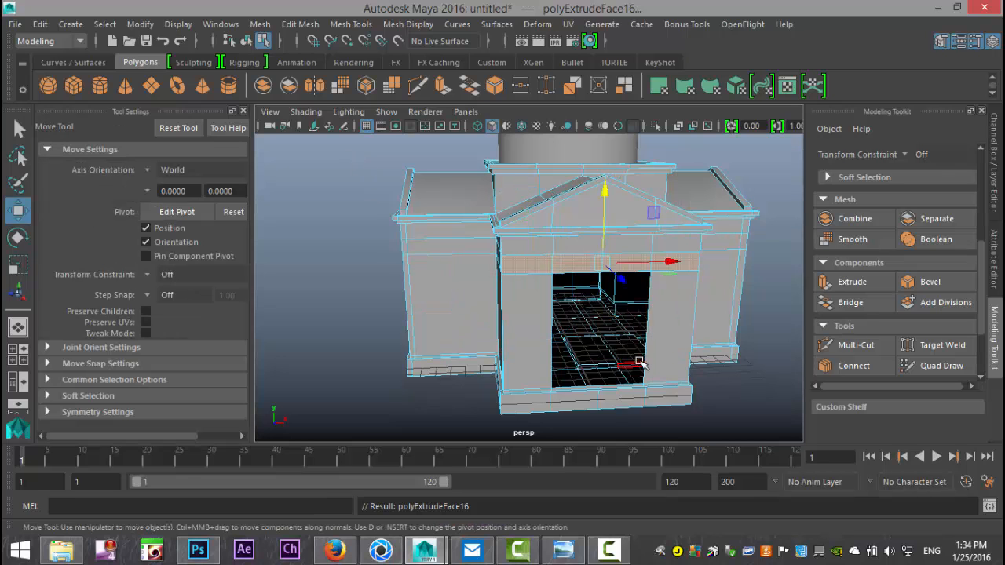
pyautogui.keyDown('alt'); pyautogui.moveTo(565, 311); pyautogui.dragTo(763, 353); pyautogui.keyUp('alt')
pyautogui.moveTo(713, 317); pyautogui.dragTo(769, 351)
pyautogui.keyDown('alt'); pyautogui.moveTo(712, 393); pyautogui.dragTo(655, 384); pyautogui.keyUp('alt')
# Step: Select the five upper front vertices of the ledge above the doorway and lower them to about Y 8.17, forming a sloped canopy
pyautogui.moveTo(541, 302); pyautogui.dragTo(473, 149, button='right')
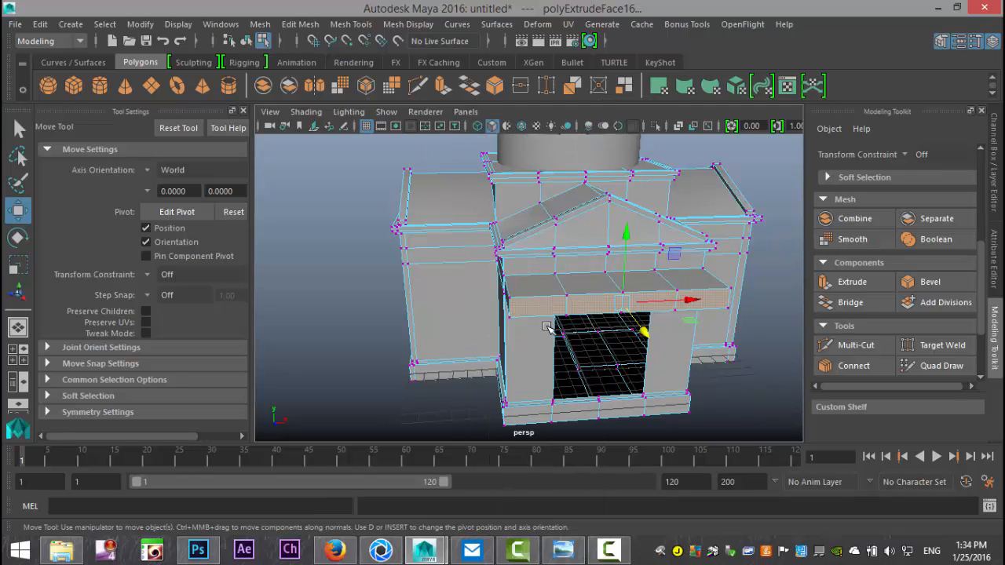
pyautogui.click(509, 297)
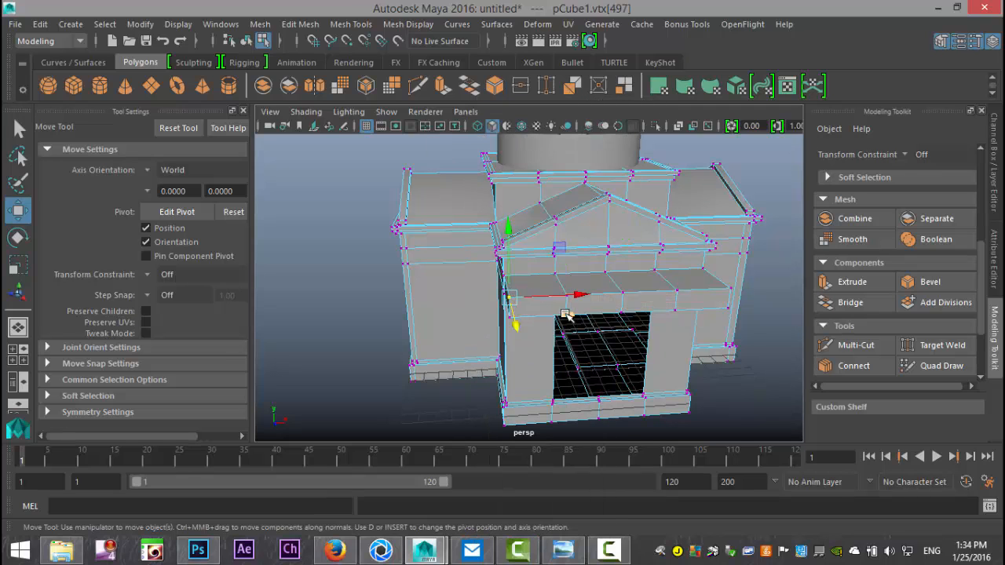
pyautogui.click(731, 292)
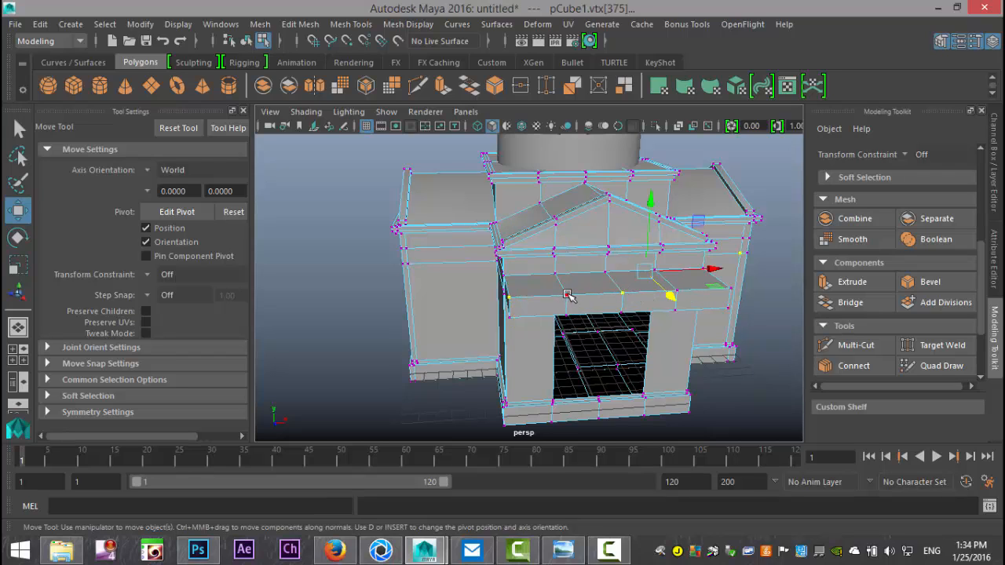
pyautogui.keyDown('alt'); pyautogui.moveTo(708, 336); pyautogui.dragTo(631, 351); pyautogui.keyUp('alt')
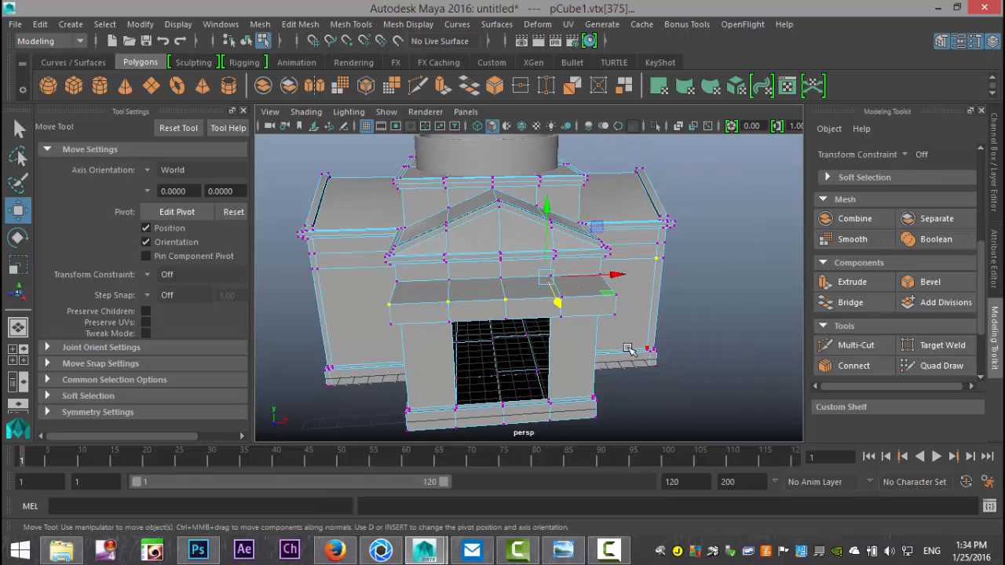
pyautogui.scroll(4, 631, 350)
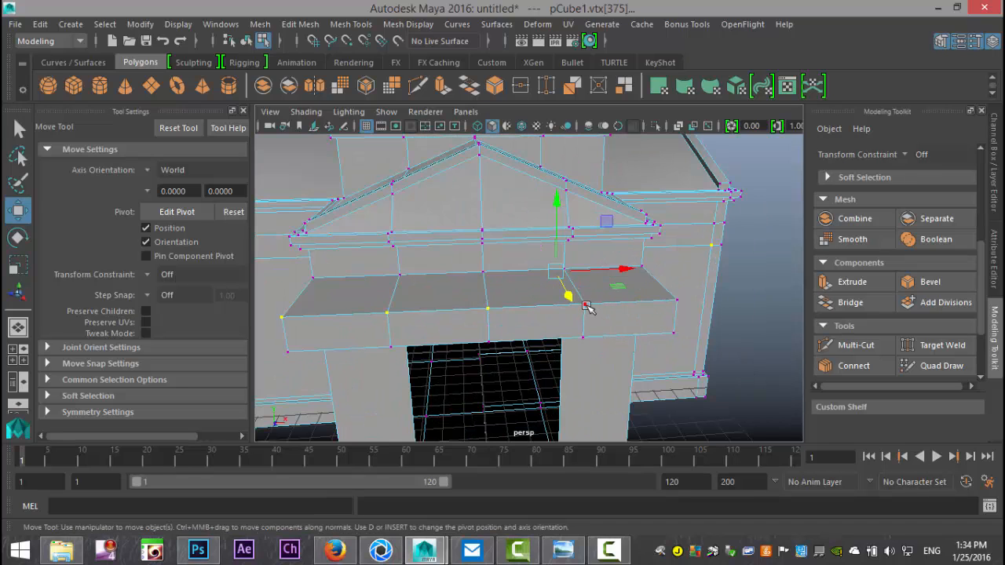
pyautogui.hotkey('ctrl', 'z')
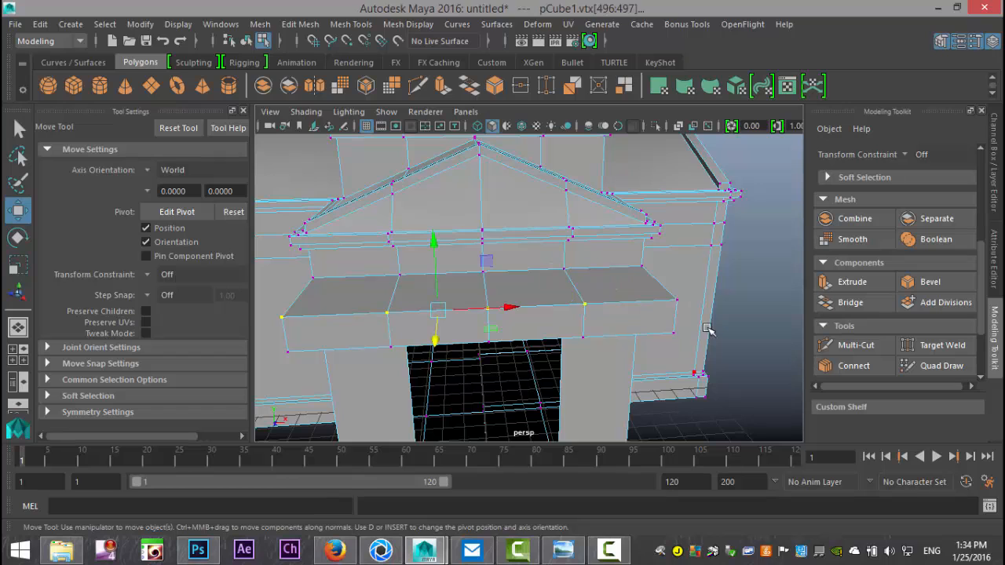
pyautogui.hotkey('shift', 'z')
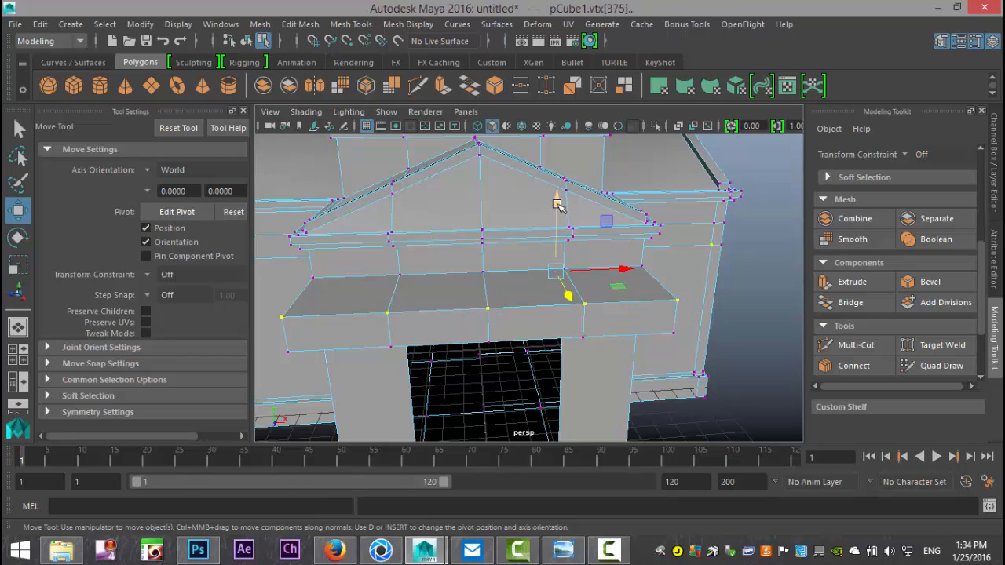
pyautogui.keyDown('ctrl'); pyautogui.click(709, 245); pyautogui.keyUp('ctrl')
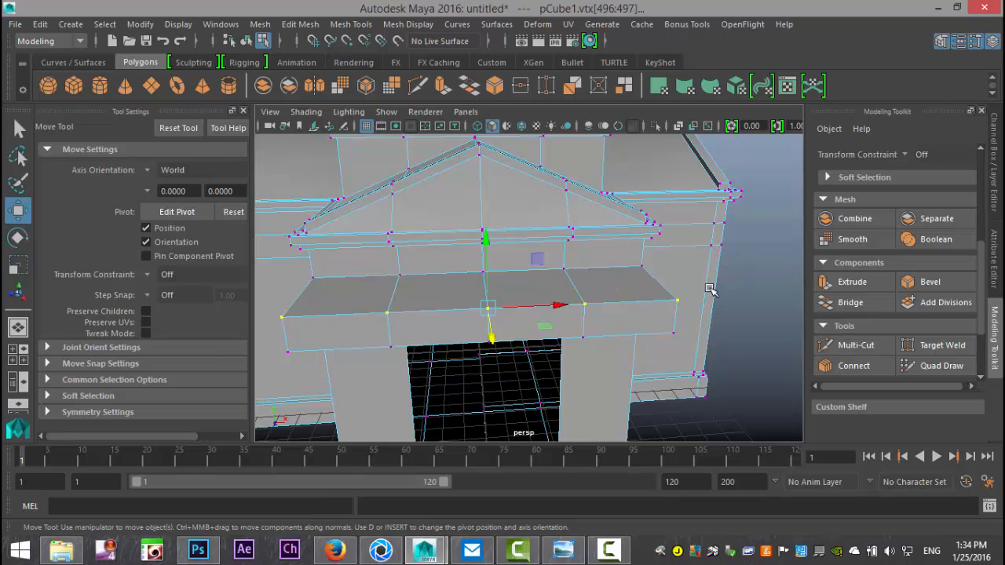
pyautogui.moveTo(485, 234); pyautogui.dragTo(530, 278)
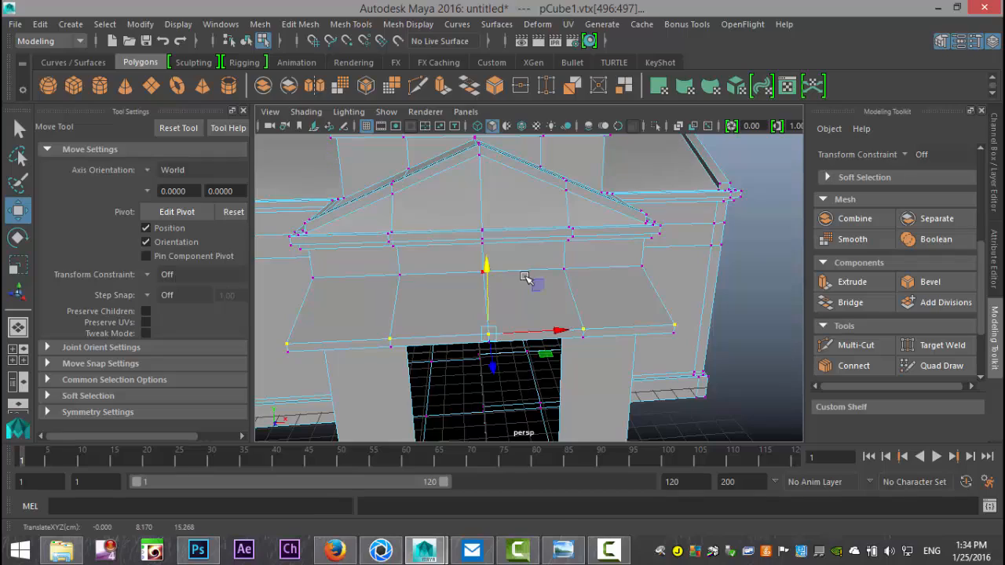
# Step: Examine the sloped canopy and the front of the building in wireframe and shaded display
pyautogui.scroll(-5, 531, 287)
pyautogui.press('4')
pyautogui.scroll(2, 610, 358)
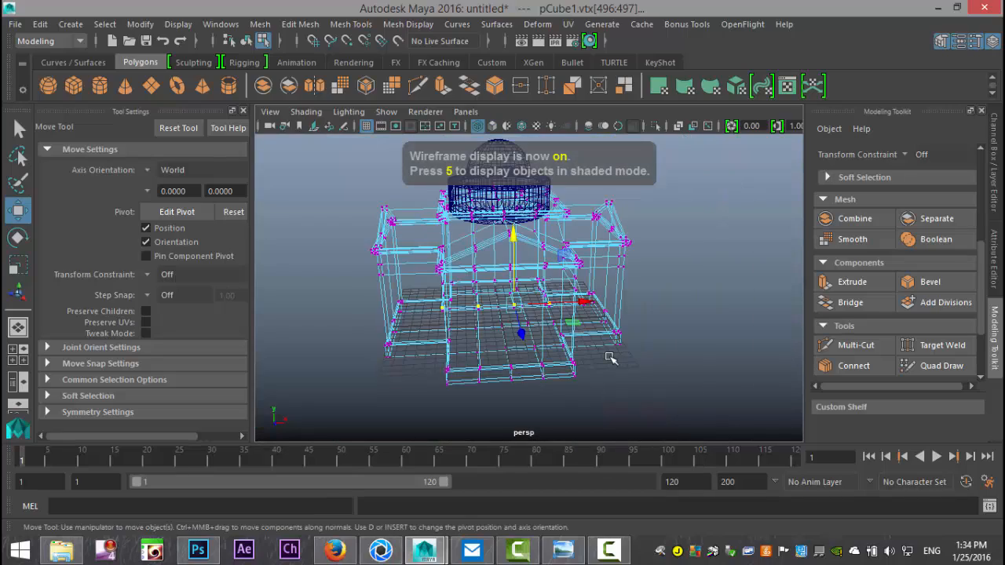
pyautogui.moveTo(689, 370)
pyautogui.keyDown('alt'); pyautogui.mouseDown()
pyautogui.moveTo(674, 369)
pyautogui.moveTo(686, 360)
pyautogui.moveTo(704, 366)
pyautogui.mouseUp(); pyautogui.keyUp('alt')
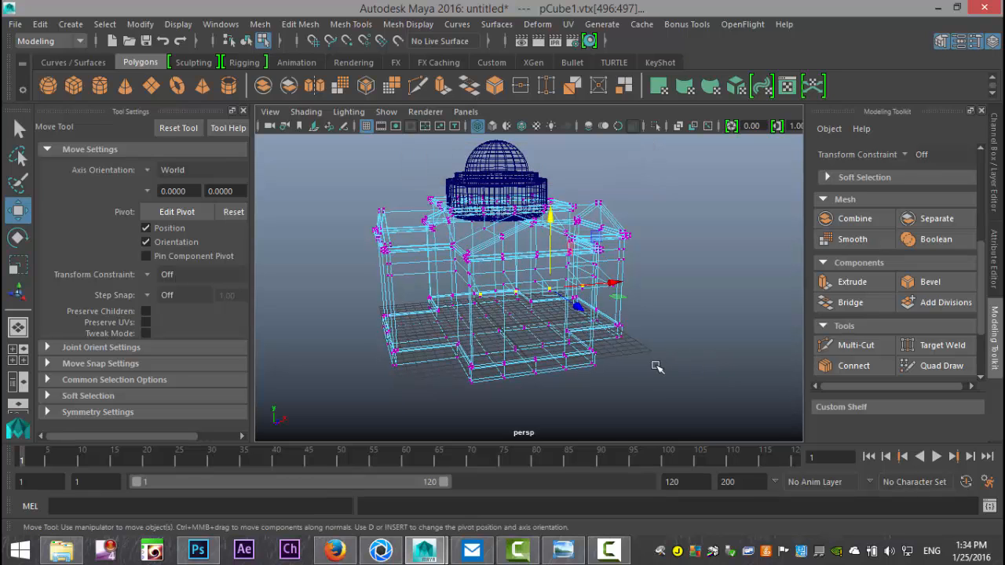
pyautogui.press('5')
pyautogui.click(675, 361)
pyautogui.scroll(2, 679, 359)
pyautogui.keyDown('alt'); pyautogui.moveTo(660, 372); pyautogui.dragTo(638, 364); pyautogui.keyUp('alt')
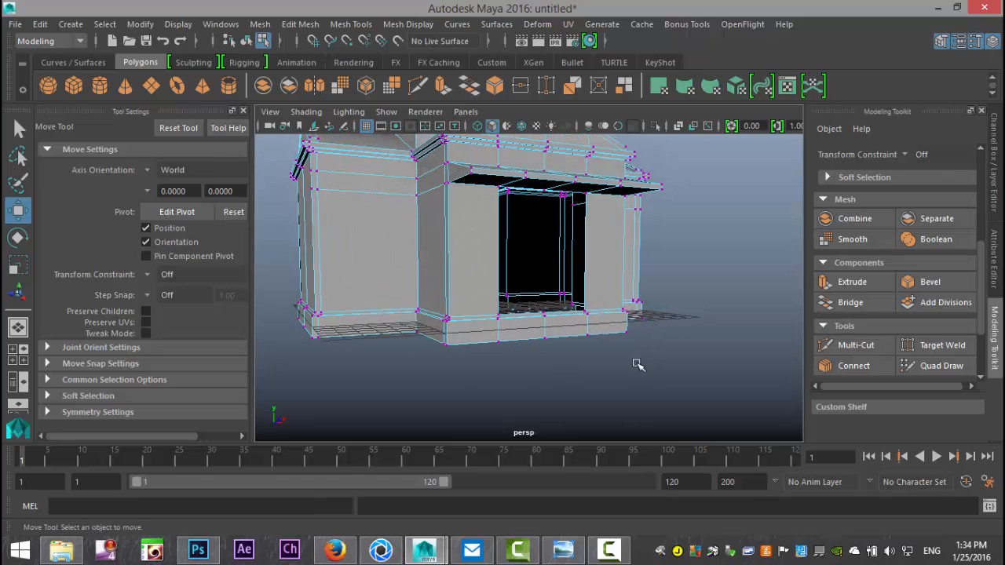
# Step: Select the four front faces of the base below the doorway and extrude them forward about 2.2 units
pyautogui.scroll(5, 638, 365)
pyautogui.moveTo(417, 316); pyautogui.dragTo(432, 166, button='right')
pyautogui.click(433, 300)
pyautogui.keyDown('shift'); pyautogui.click(542, 322); pyautogui.keyUp('shift')
pyautogui.keyDown('shift'); pyautogui.click(656, 314); pyautogui.keyUp('shift')
pyautogui.keyDown('shift'); pyautogui.click(740, 314); pyautogui.keyUp('shift')
pyautogui.keyDown('alt'); pyautogui.moveTo(647, 362); pyautogui.dragTo(541, 344); pyautogui.keyUp('alt')
pyautogui.click(300, 24)
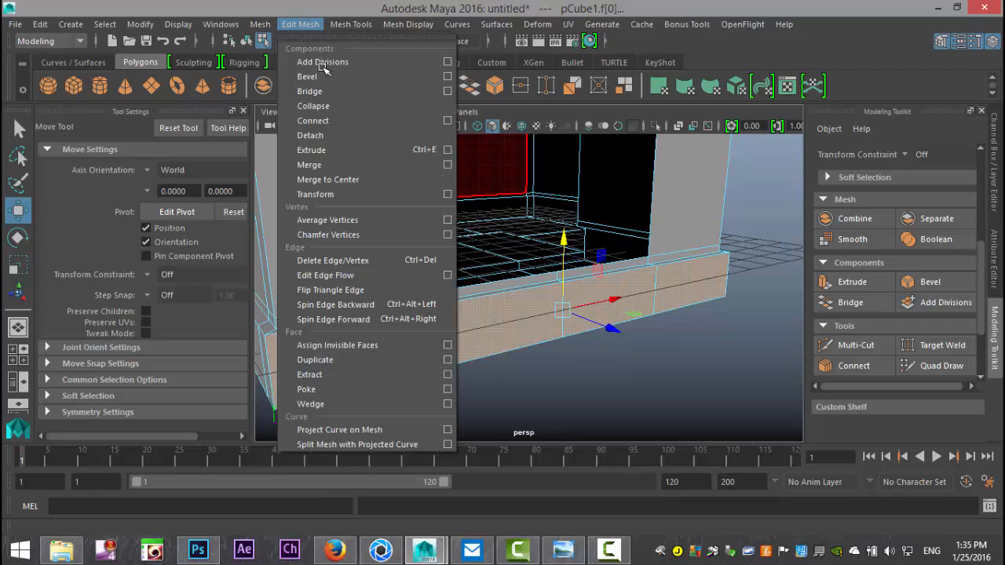
pyautogui.click(345, 150)
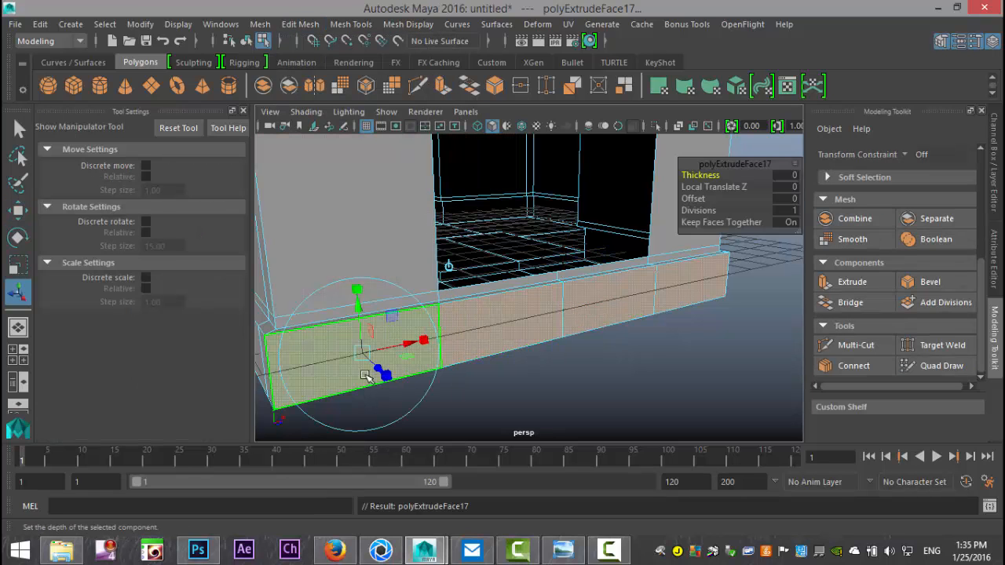
pyautogui.moveTo(365, 375); pyautogui.dragTo(412, 397)
# Step: Move the extruded front faces to about Z 15.27 in the top view, aligning the front step with the canopy edge
pyautogui.click(12, 354)
pyautogui.press('space')
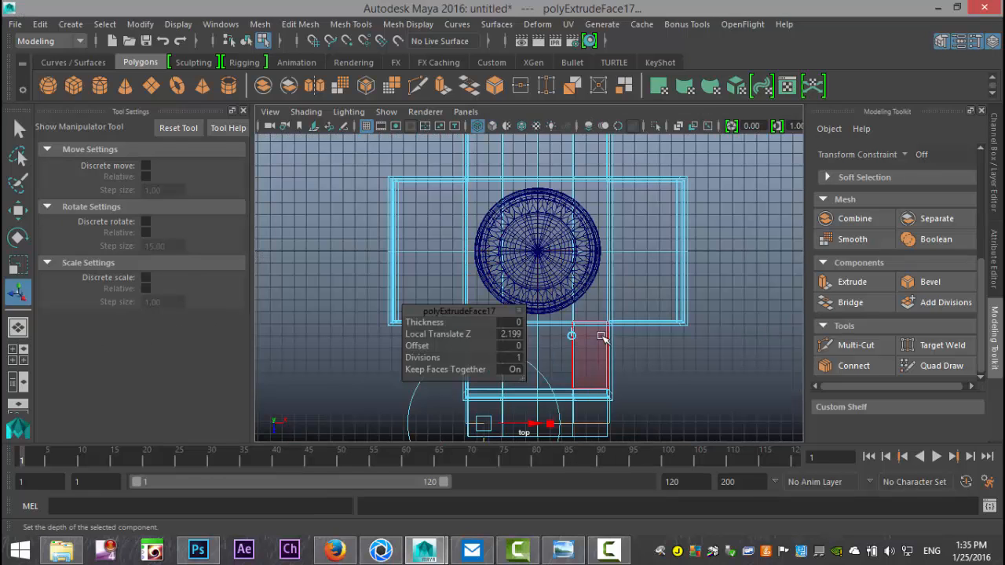
pyautogui.scroll(4, 589, 341)
pyautogui.scroll(-2, 579, 341)
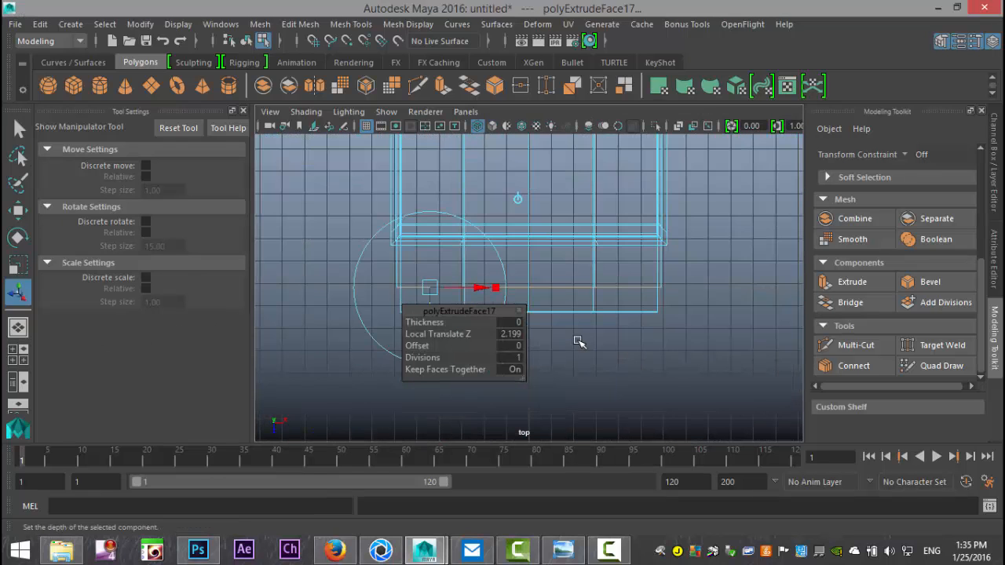
pyautogui.moveTo(496, 315); pyautogui.dragTo(752, 206)
pyautogui.moveTo(388, 336); pyautogui.dragTo(394, 372)
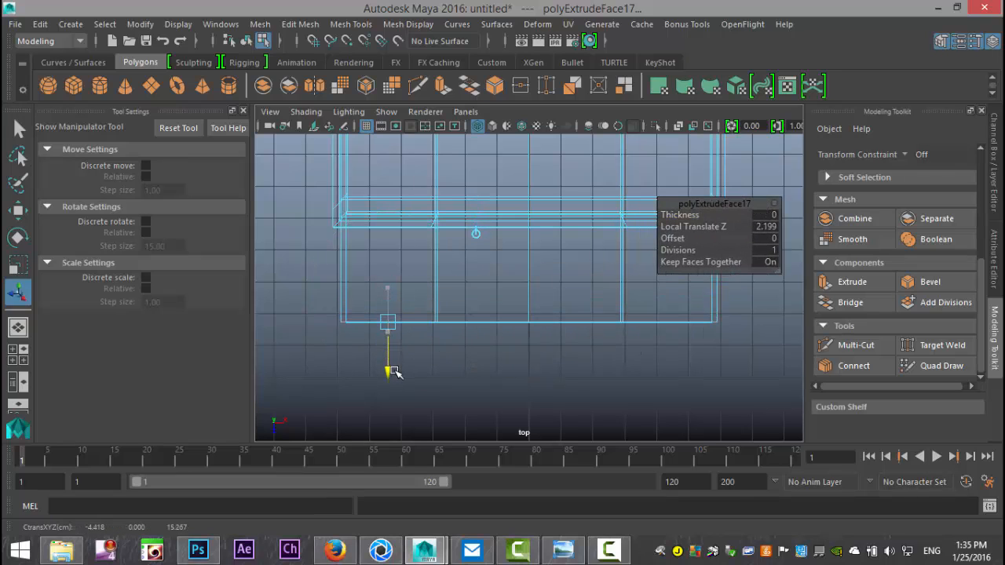
pyautogui.moveTo(394, 372); pyautogui.dragTo(394, 372)
pyautogui.click(18, 349)
pyautogui.press('space')
# Step: Examine the extended front step and the canopy from several angles
pyautogui.scroll(-5, 658, 300)
pyautogui.scroll(4, 676, 403)
pyautogui.scroll(-4, 671, 397)
pyautogui.click(702, 366)
pyautogui.scroll(-3, 702, 369)
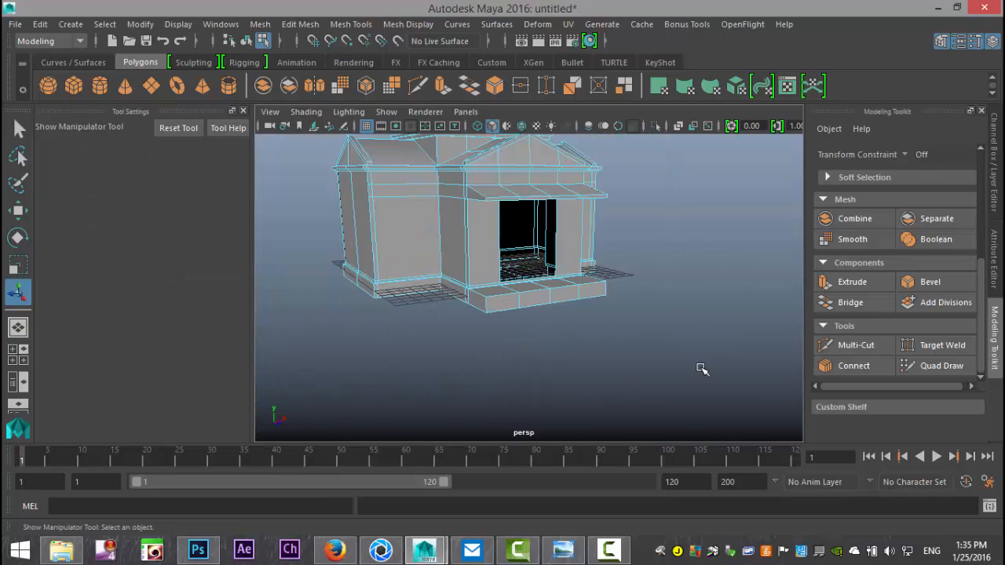
pyautogui.scroll(3, 686, 346)
pyautogui.keyDown('alt'); pyautogui.moveTo(682, 343); pyautogui.dragTo(677, 391); pyautogui.keyUp('alt')
pyautogui.keyDown('alt'); pyautogui.moveTo(677, 390); pyautogui.dragTo(488, 376, button='right'); pyautogui.keyUp('alt')
pyautogui.keyDown('alt'); pyautogui.moveTo(488, 376); pyautogui.dragTo(440, 377); pyautogui.keyUp('alt')
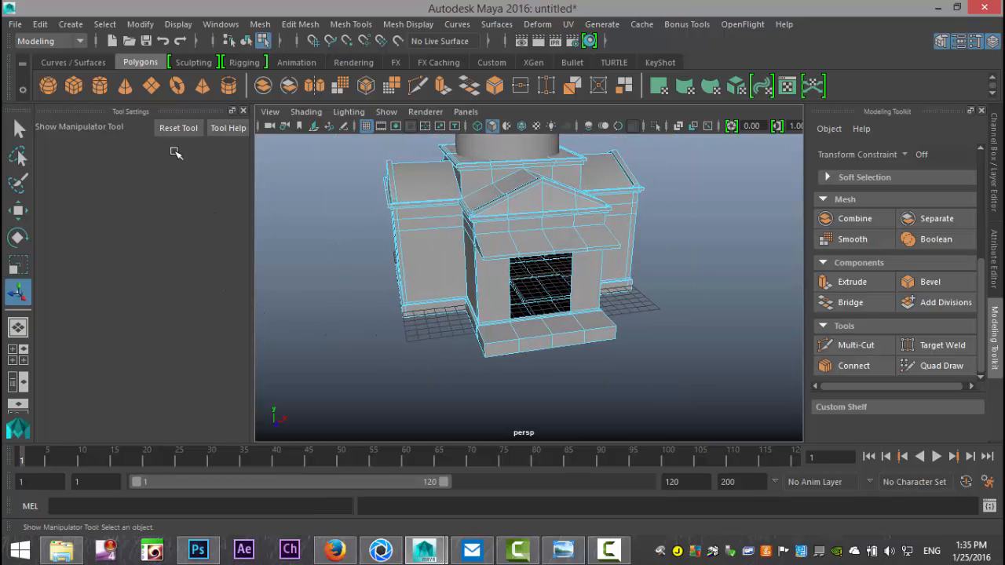
# Step: Create a polygon cube and place it in front of the doorway at about Y 1.54, Z 11.96
pyautogui.click(76, 88)
pyautogui.press('w')
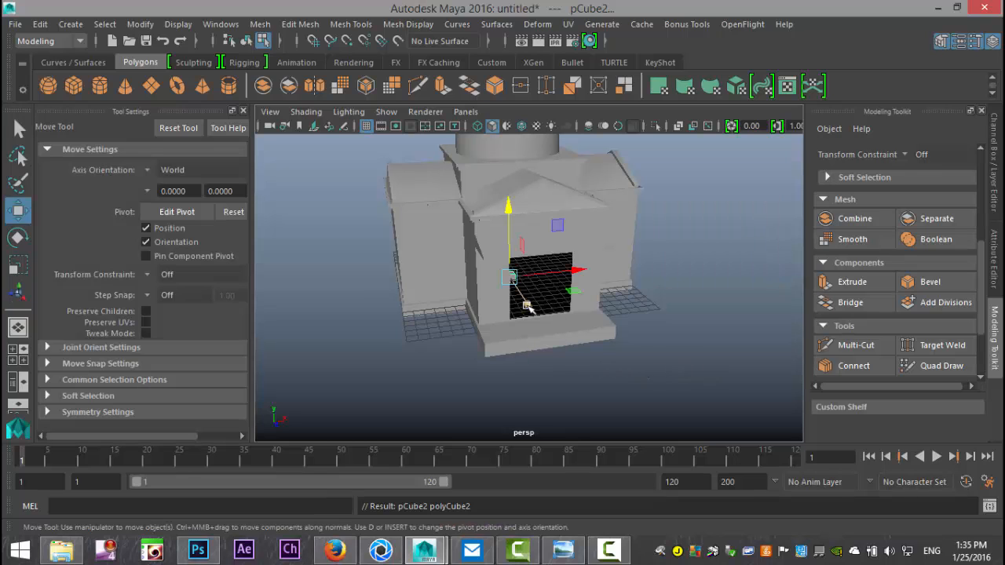
pyautogui.moveTo(528, 307); pyautogui.dragTo(563, 373)
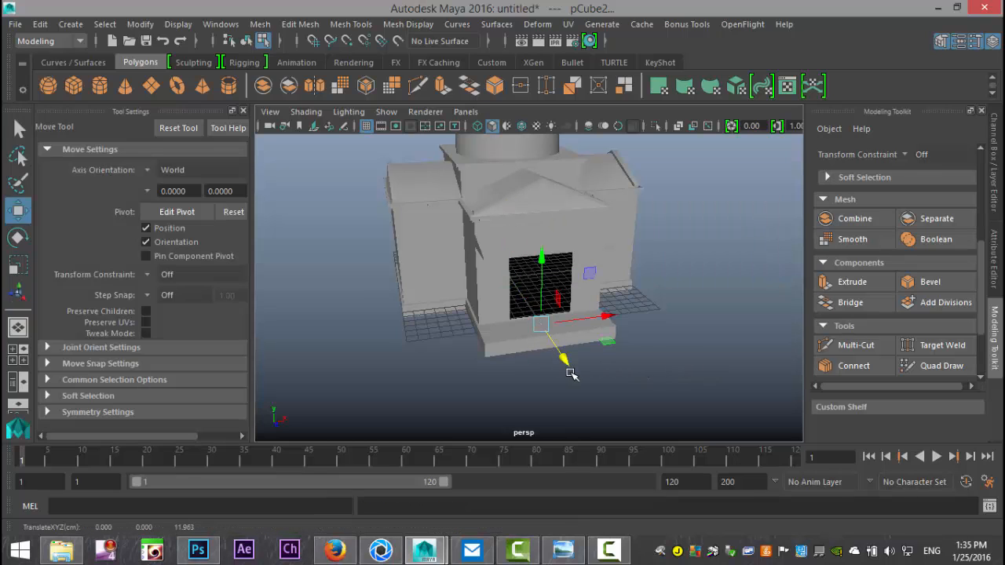
pyautogui.press('f')
pyautogui.press('r')
pyautogui.keyDown('alt'); pyautogui.moveTo(621, 385); pyautogui.dragTo(548, 314); pyautogui.keyUp('alt')
pyautogui.press('w')
pyautogui.moveTo(527, 218); pyautogui.dragTo(542, 167)
# Step: Scale the cube down vertically into a thin square slab
pyautogui.press('r')
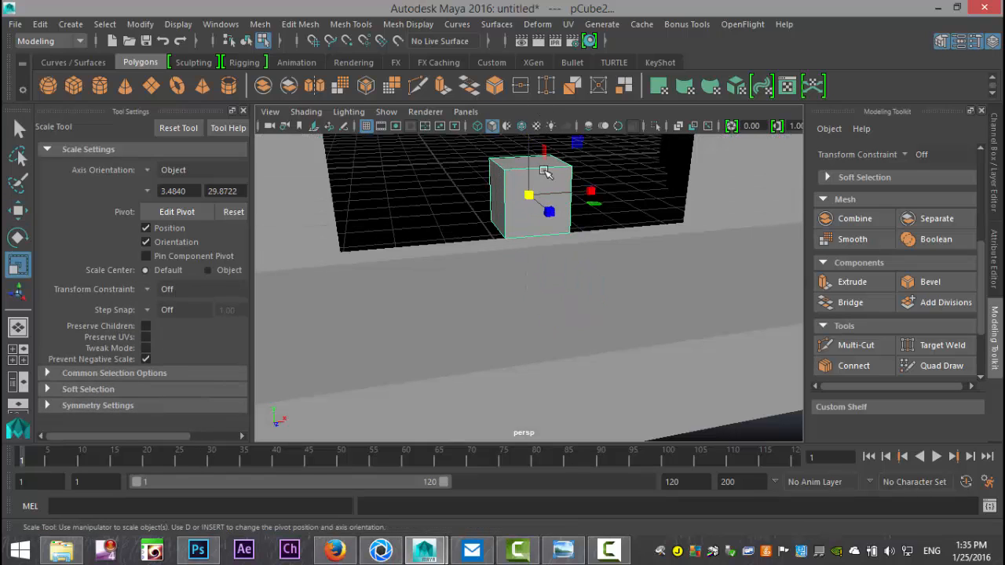
pyautogui.scroll(-2, 549, 186)
pyautogui.moveTo(529, 157); pyautogui.dragTo(570, 225)
pyautogui.scroll(-5, 572, 243)
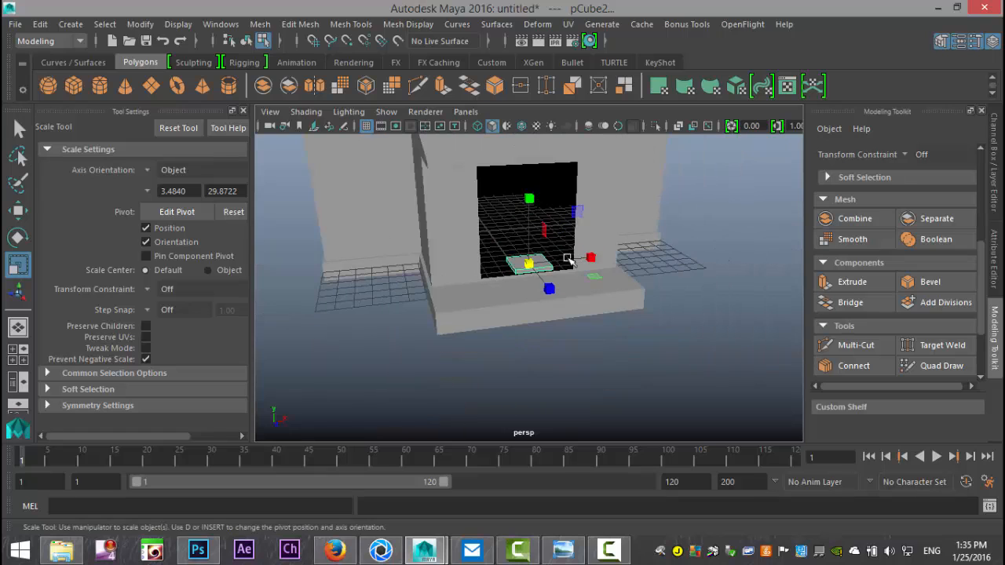
# Step: Move the slab onto the left end of the front step at about X -4.36, Y 0.73, Z 13.99
pyautogui.press('w')
pyautogui.moveTo(595, 258); pyautogui.dragTo(533, 298)
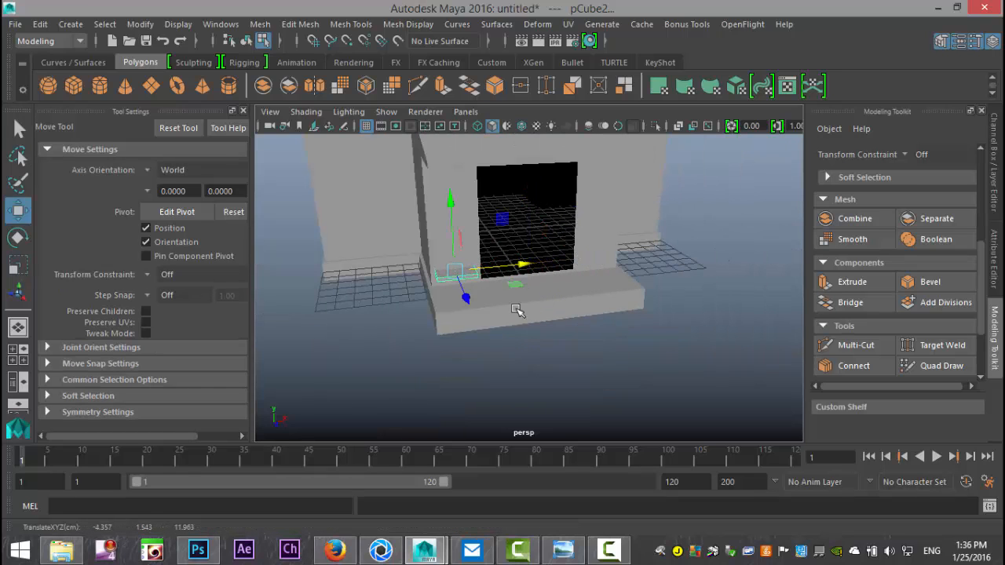
pyautogui.moveTo(469, 299); pyautogui.dragTo(480, 325)
pyautogui.moveTo(462, 226); pyautogui.dragTo(470, 265)
pyautogui.press('f')
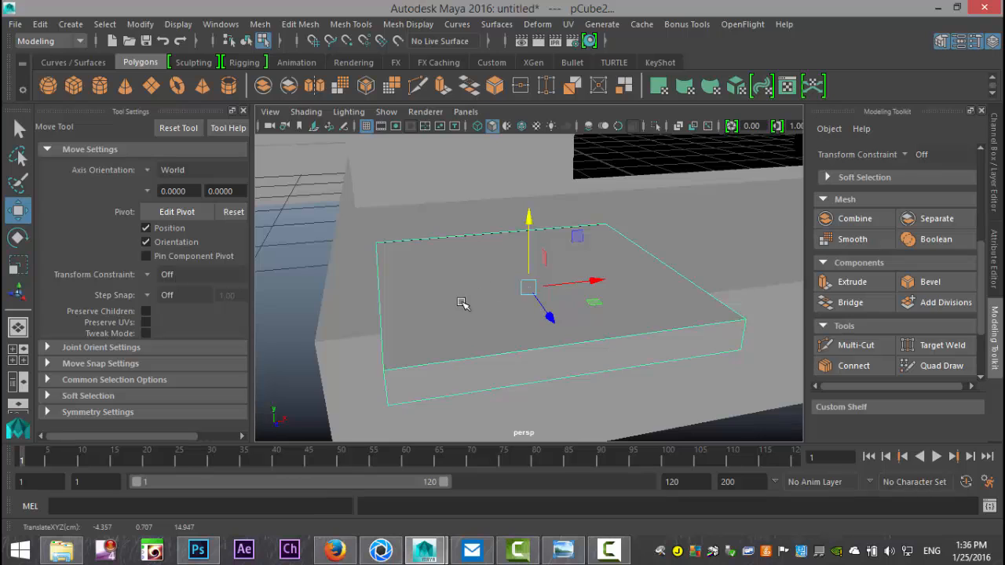
pyautogui.keyDown('alt'); pyautogui.moveTo(463, 304); pyautogui.dragTo(481, 292); pyautogui.keyUp('alt')
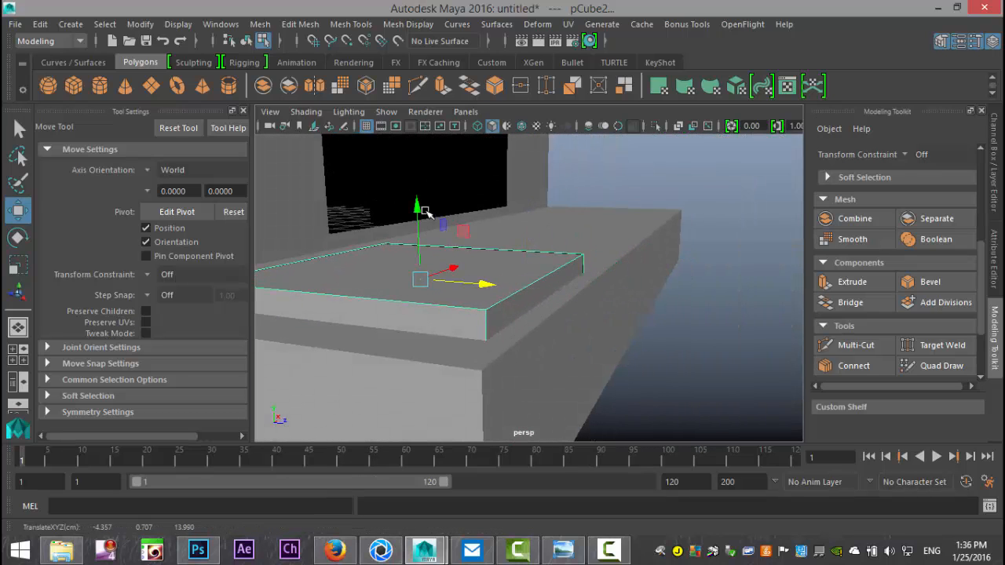
pyautogui.moveTo(422, 208); pyautogui.dragTo(422, 206)
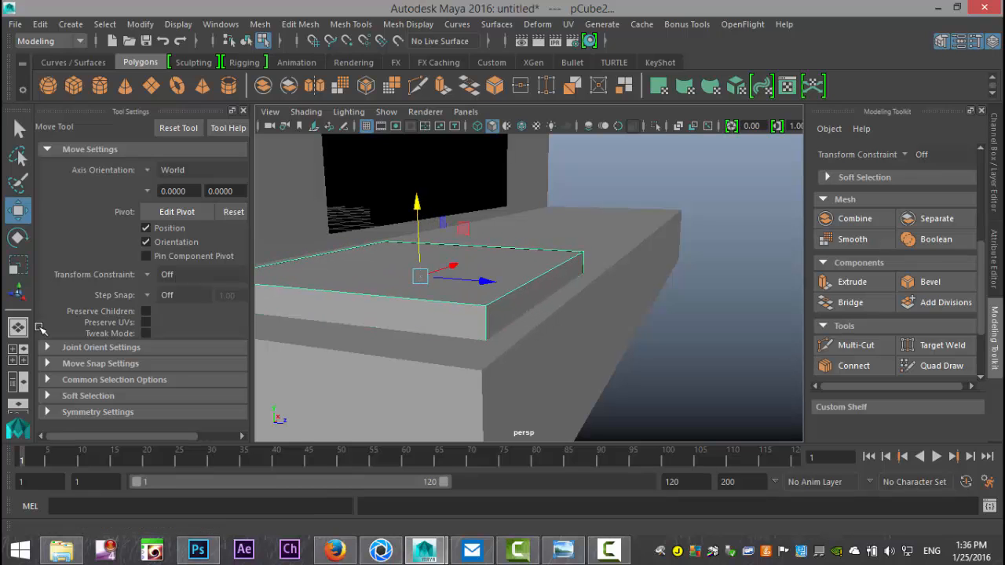
# Step: Fine-tune the slab's placement on the step in the top view, shifting it to about X -4.45
pyautogui.click(19, 354)
pyautogui.press('space')
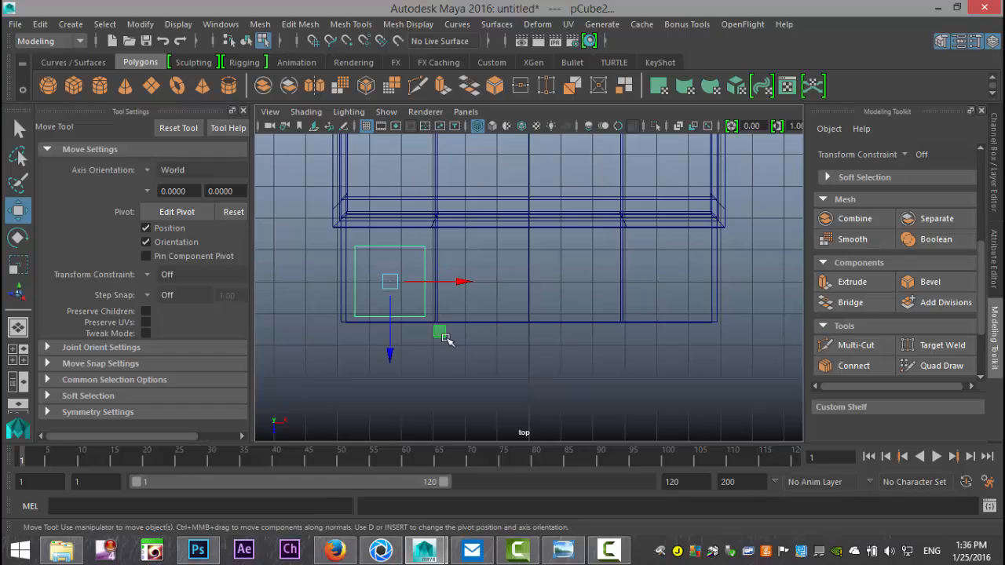
pyautogui.moveTo(390, 282); pyautogui.dragTo(387, 282)
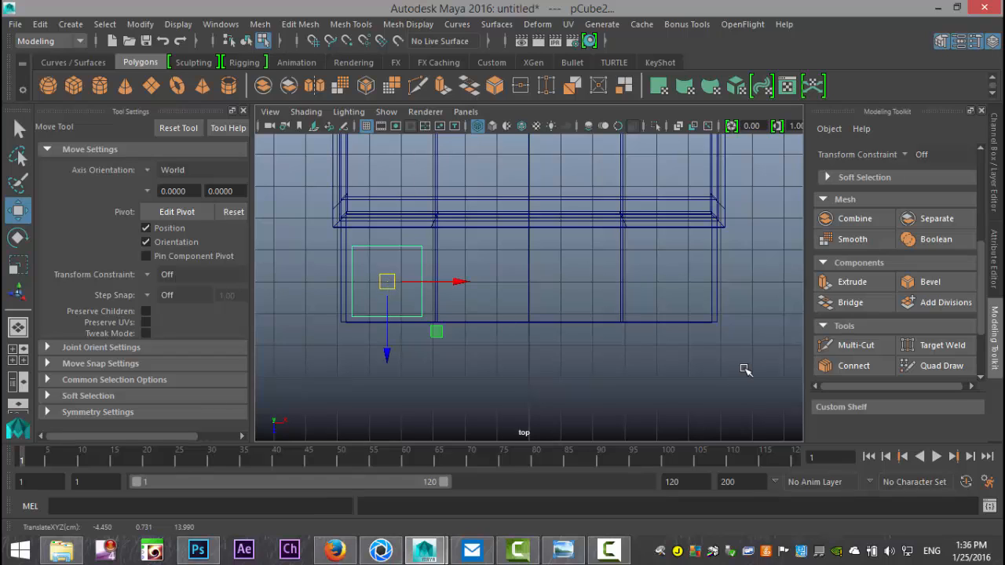
# Step: Duplicate the slab and move the copy to the opposite end of the step at about X 4.48
pyautogui.hotkey('ctrl', 'd')
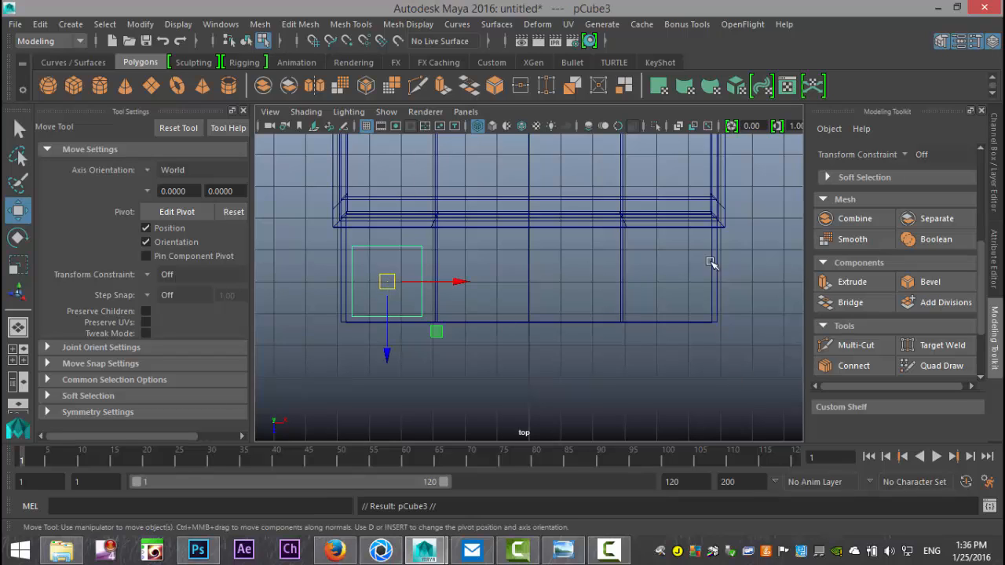
pyautogui.moveTo(459, 284); pyautogui.dragTo(745, 312)
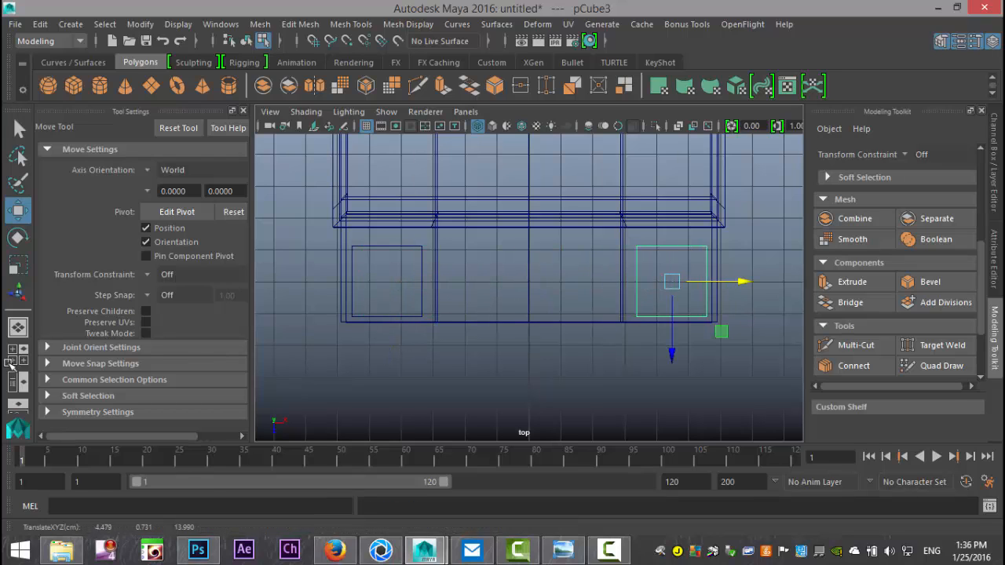
pyautogui.click(13, 351)
pyautogui.press('space')
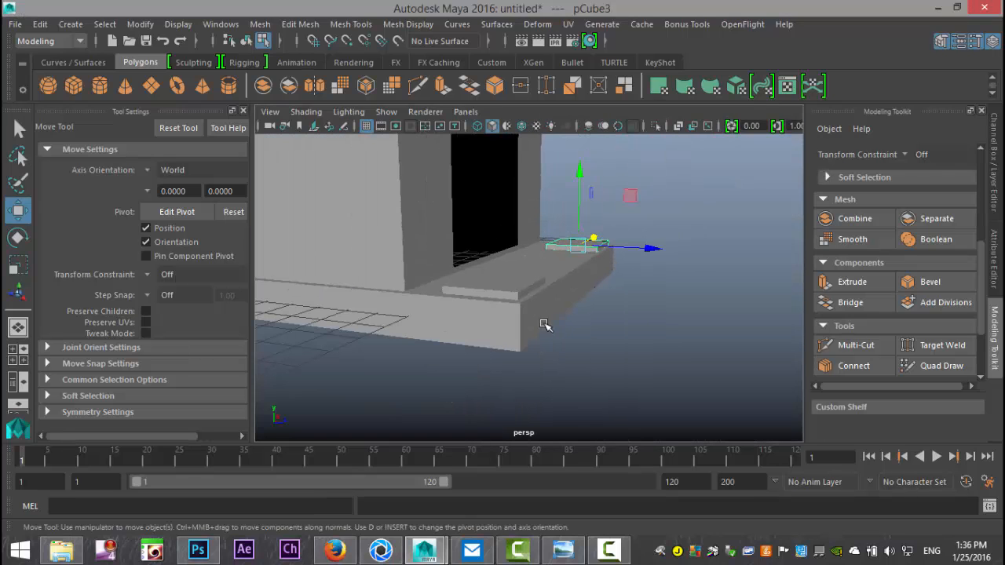
# Step: Duplicate both slabs on the front step together and raise the copies to the underside of the doorway canopy
pyautogui.keyDown('alt'); pyautogui.moveTo(593, 318); pyautogui.dragTo(521, 281); pyautogui.keyUp('alt')
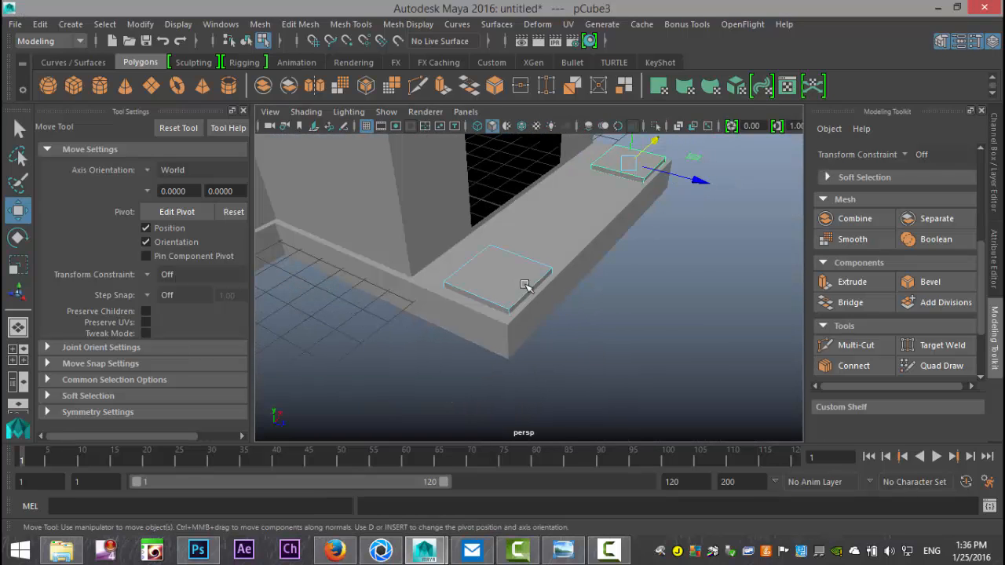
pyautogui.moveTo(524, 272); pyautogui.dragTo(581, 106, button='right')
pyautogui.click(641, 162)
pyautogui.keyDown('alt'); pyautogui.moveTo(669, 327); pyautogui.dragTo(667, 293); pyautogui.keyUp('alt')
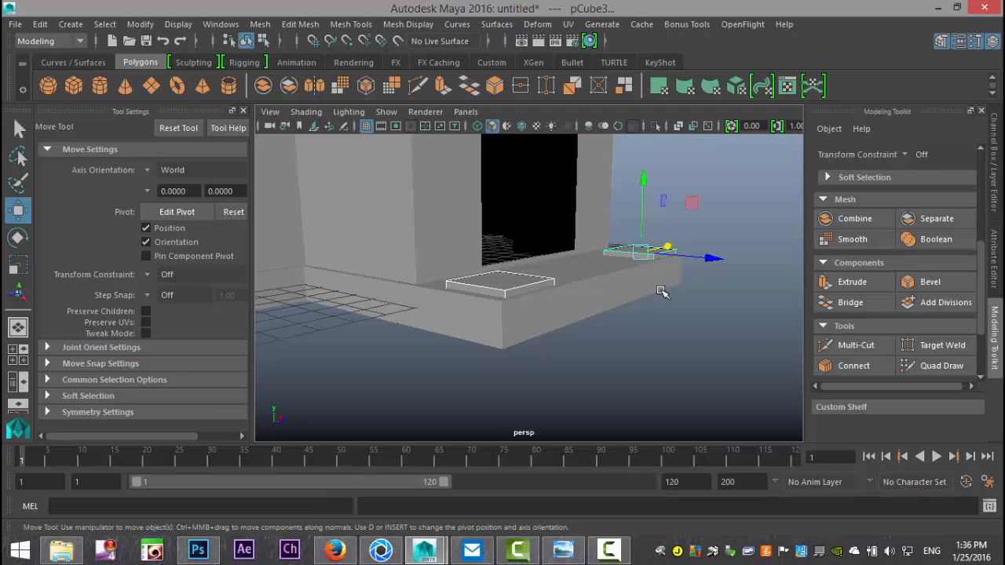
pyautogui.hotkey('ctrl', 'd')
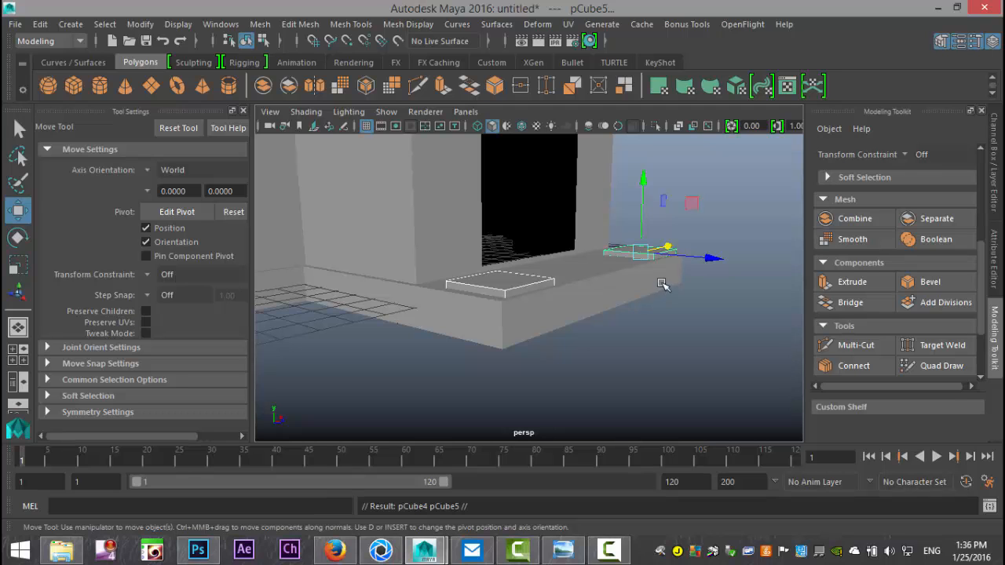
pyautogui.keyDown('alt'); pyautogui.moveTo(641, 362); pyautogui.dragTo(619, 142); pyautogui.keyUp('alt')
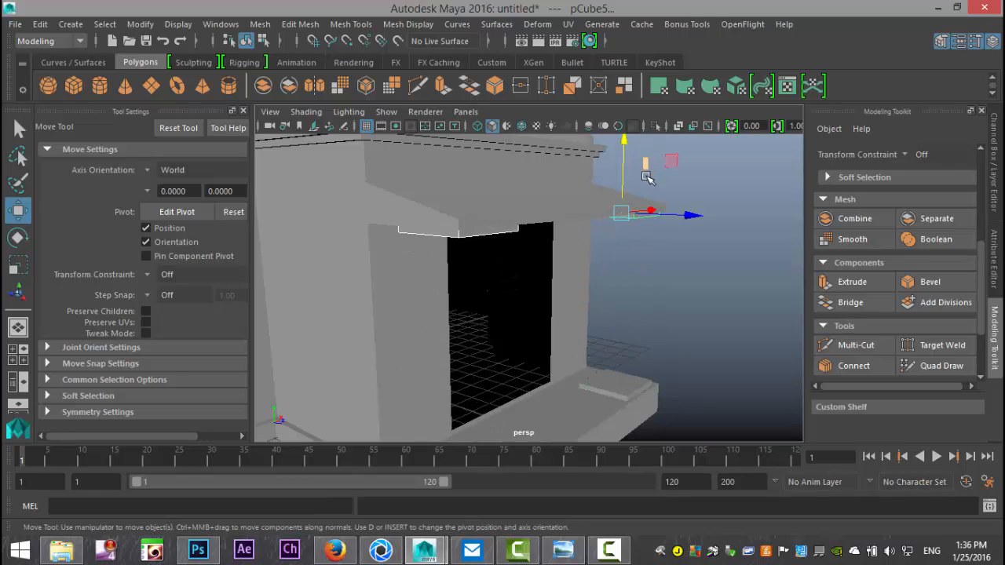
pyautogui.keyDown('alt'); pyautogui.moveTo(646, 176); pyautogui.dragTo(645, 188); pyautogui.keyUp('alt')
pyautogui.moveTo(633, 264)
pyautogui.keyDown('alt'); pyautogui.mouseDown()
pyautogui.moveTo(644, 243)
pyautogui.moveTo(651, 260)
pyautogui.mouseUp(); pyautogui.keyUp('alt')
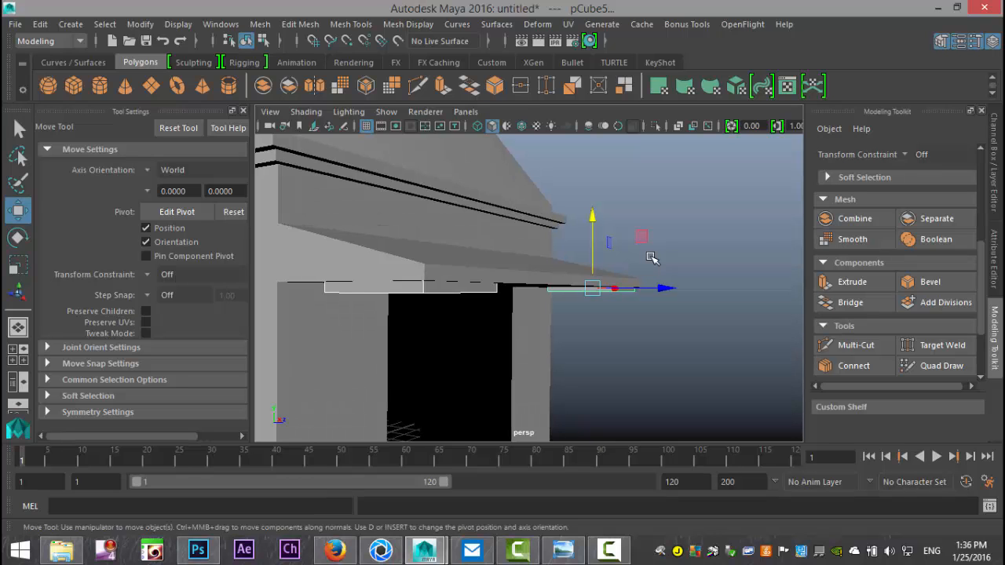
pyautogui.keyDown('alt'); pyautogui.moveTo(656, 339); pyautogui.dragTo(612, 358); pyautogui.keyUp('alt')
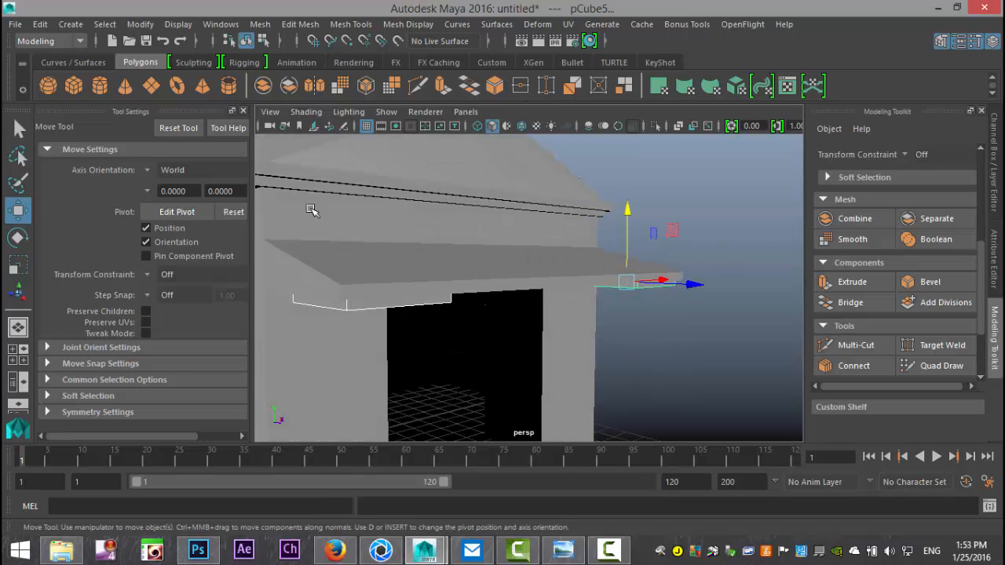
# Step: Create a polygon cylinder in front of the doorway at about Y 6.14, Z 21.72 and stretch it vertically into a column
pyautogui.click(243, 109)
pyautogui.scroll(-5, 518, 302)
pyautogui.keyDown('alt'); pyautogui.moveTo(555, 337); pyautogui.dragTo(511, 352); pyautogui.keyUp('alt')
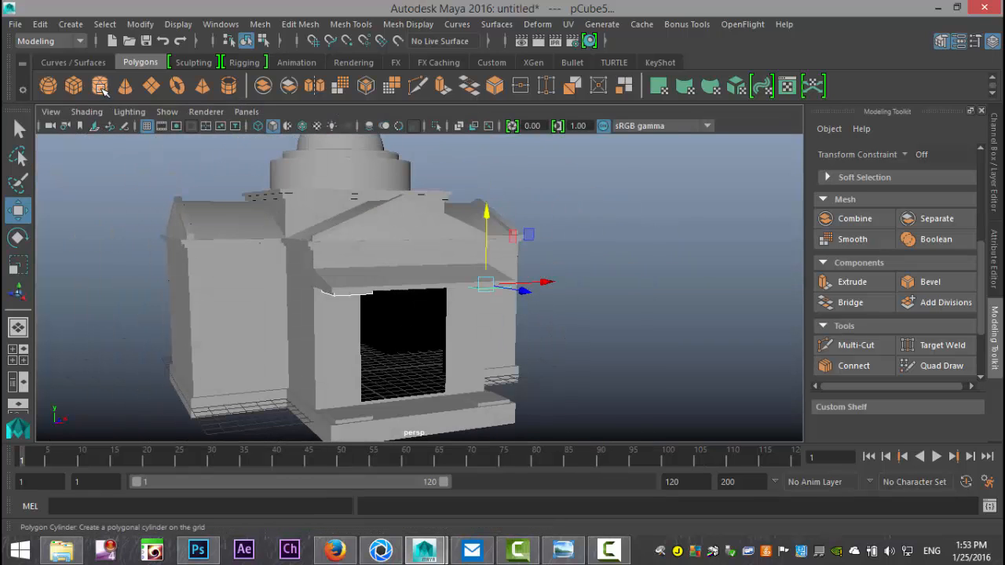
pyautogui.click(100, 86)
pyautogui.keyDown('alt'); pyautogui.moveTo(593, 256); pyautogui.dragTo(533, 464); pyautogui.keyUp('alt')
pyautogui.moveTo(463, 374); pyautogui.dragTo(464, 290)
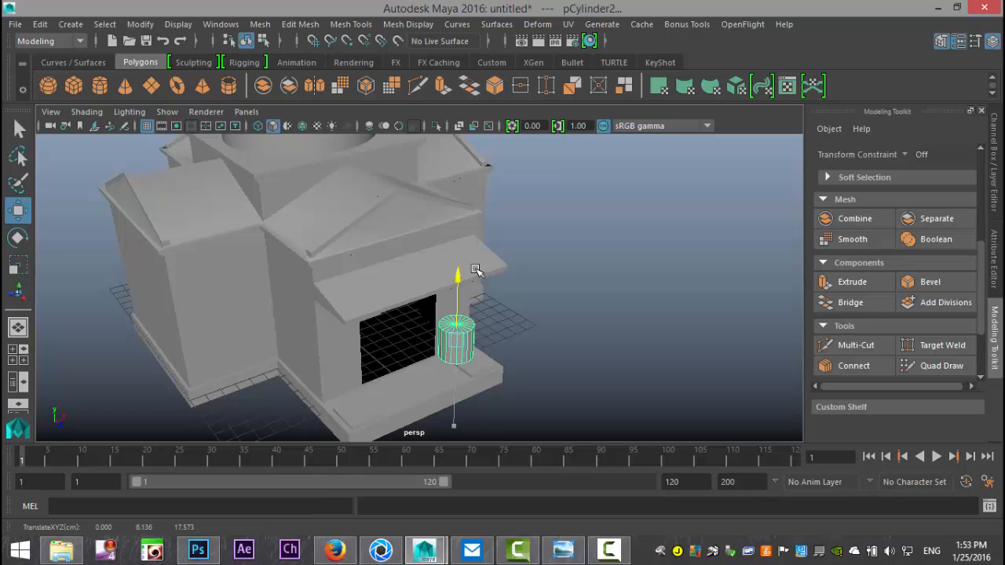
pyautogui.moveTo(503, 376); pyautogui.dragTo(558, 420)
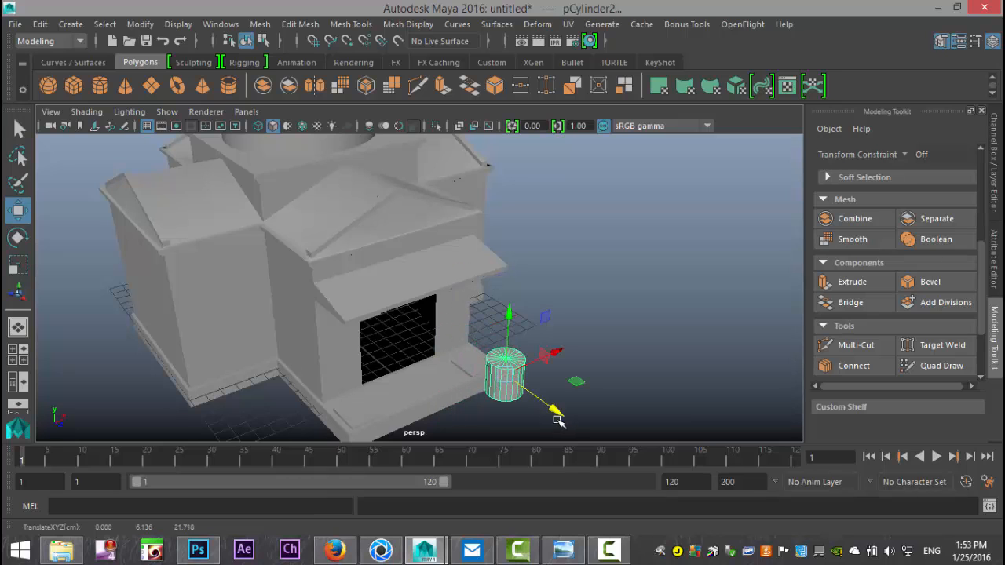
pyautogui.press('r')
pyautogui.moveTo(511, 317); pyautogui.dragTo(562, 135)
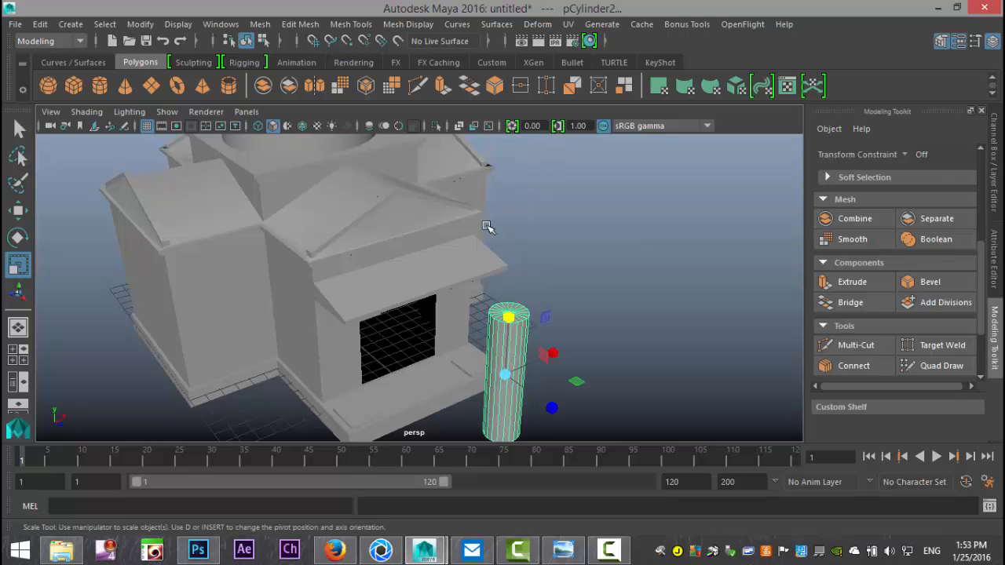
# Step: In the top view, move the column over the left slab of the front step at about X -4.45, Z 14.19
pyautogui.click(18, 349)
pyautogui.press('space')
pyautogui.scroll(-5, 369, 283)
pyautogui.press('w')
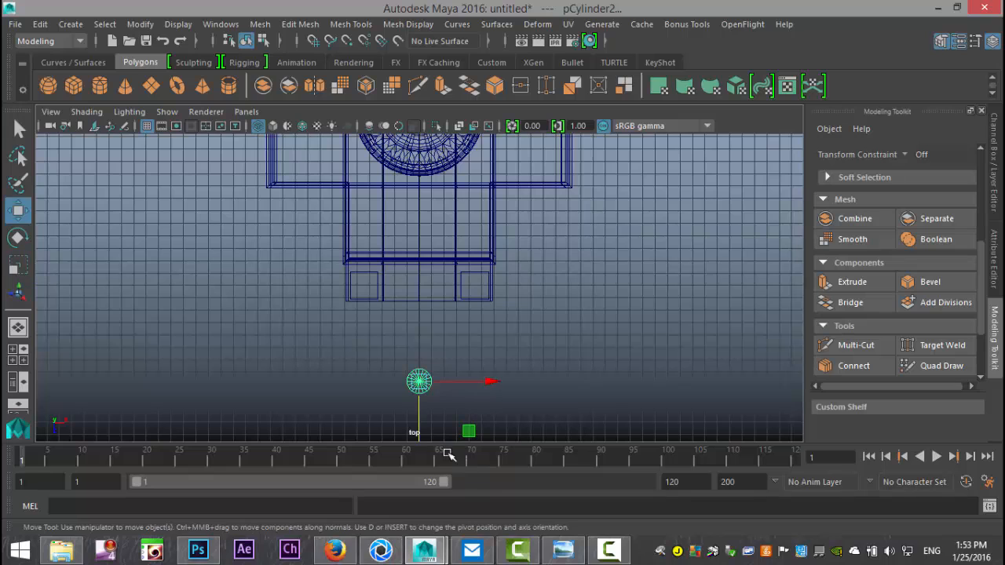
pyautogui.moveTo(422, 424); pyautogui.dragTo(421, 330)
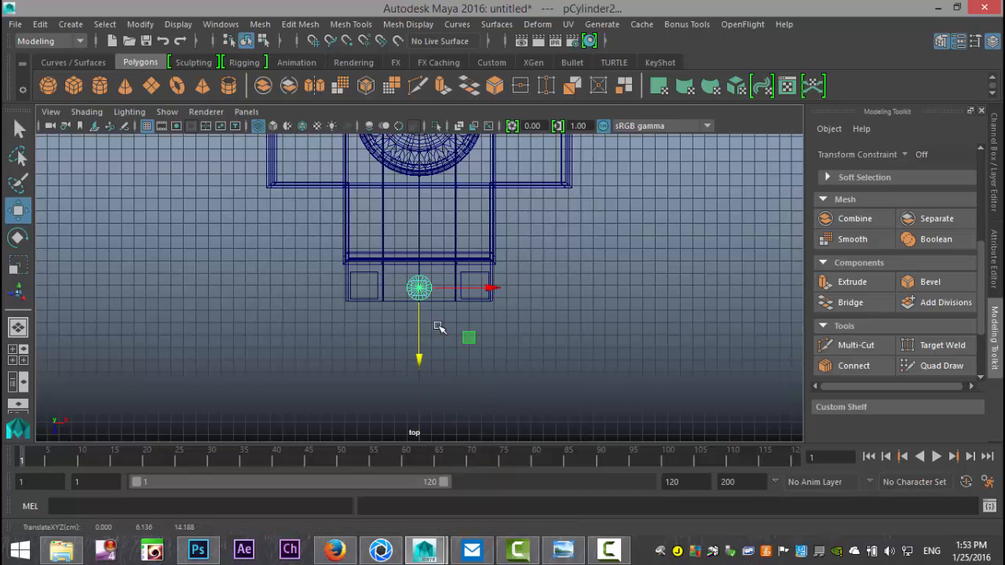
pyautogui.moveTo(494, 293); pyautogui.dragTo(438, 289)
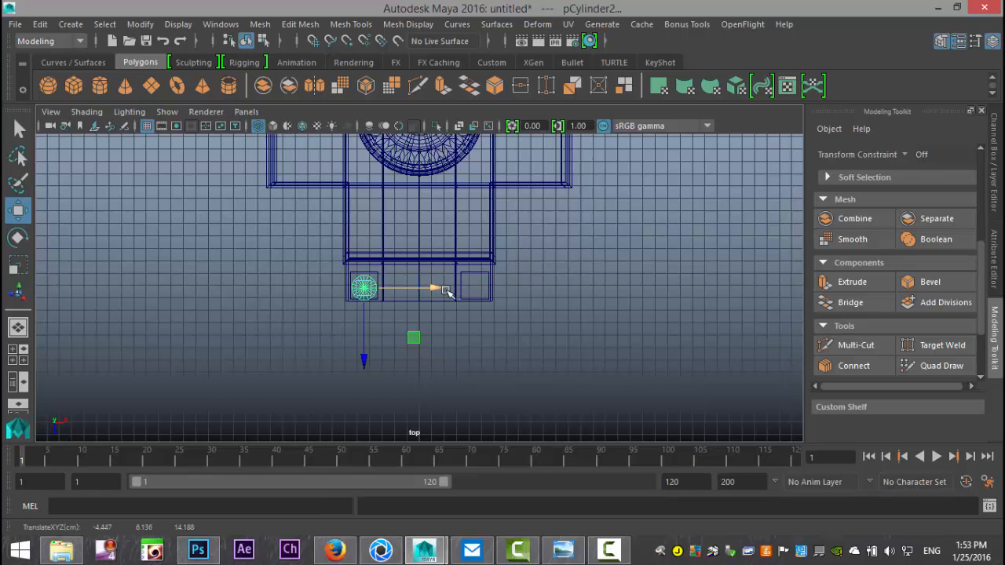
# Step: Center the column precisely on the slab in the top view, at about X -4.42, Z 13.99
pyautogui.press('f')
pyautogui.scroll(-3, 471, 332)
pyautogui.scroll(3, 471, 332)
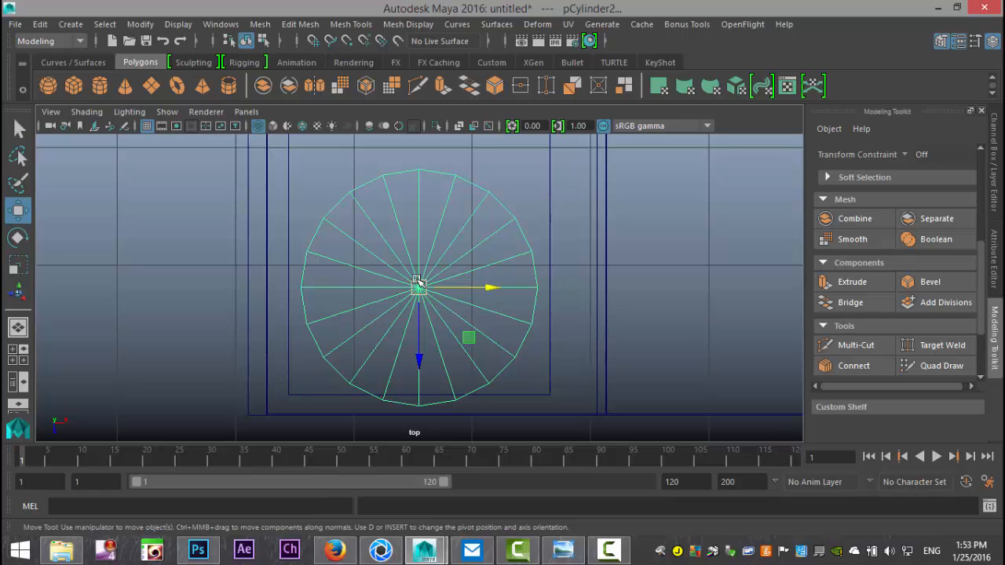
pyautogui.moveTo(418, 290)
pyautogui.mouseDown()
pyautogui.moveTo(424, 265)
pyautogui.moveTo(423, 281)
pyautogui.mouseUp()
pyautogui.scroll(-3, 435, 284)
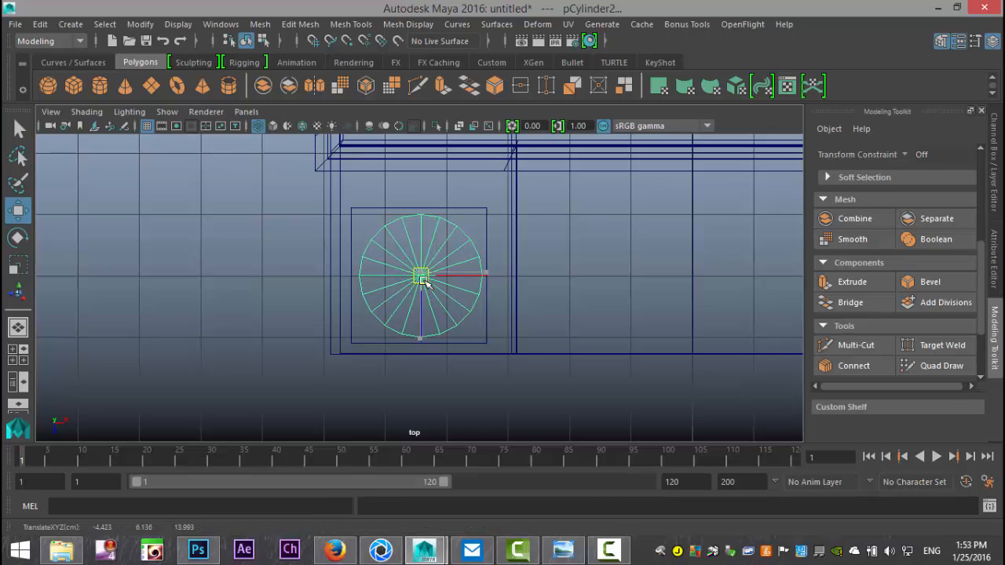
pyautogui.moveTo(422, 281); pyautogui.dragTo(424, 278)
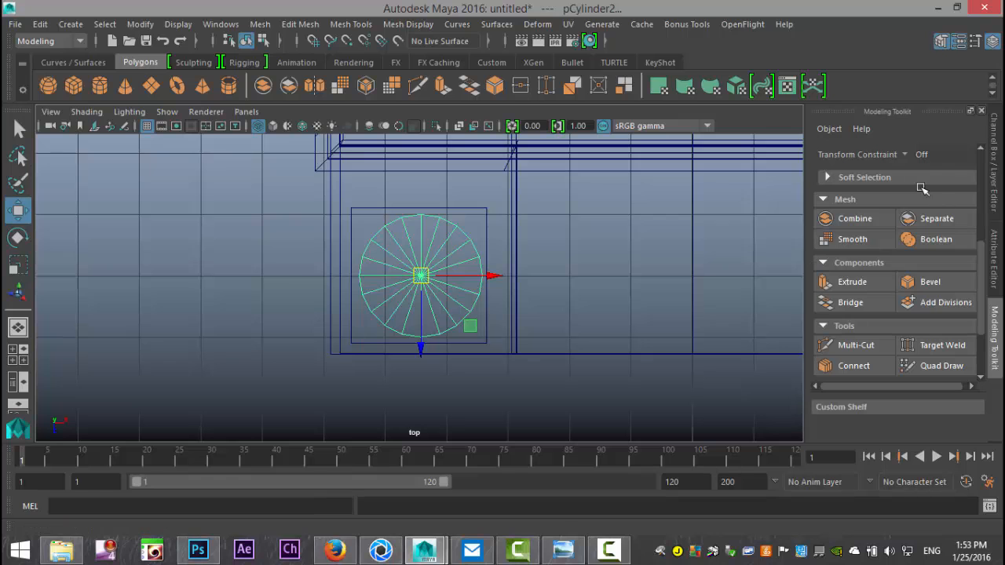
# Step: Lower the column to about Y 4.34 so it stands between the step slab and the canopy slab
pyautogui.click(18, 354)
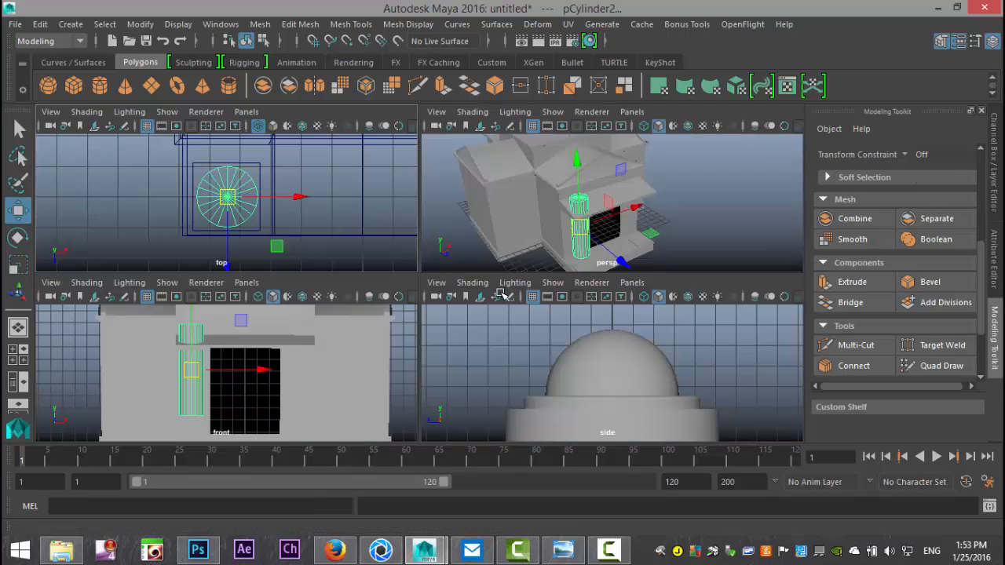
pyautogui.press('space')
pyautogui.keyDown('alt'); pyautogui.moveTo(549, 375); pyautogui.dragTo(321, 282); pyautogui.keyUp('alt')
pyautogui.moveTo(358, 252); pyautogui.dragTo(367, 284)
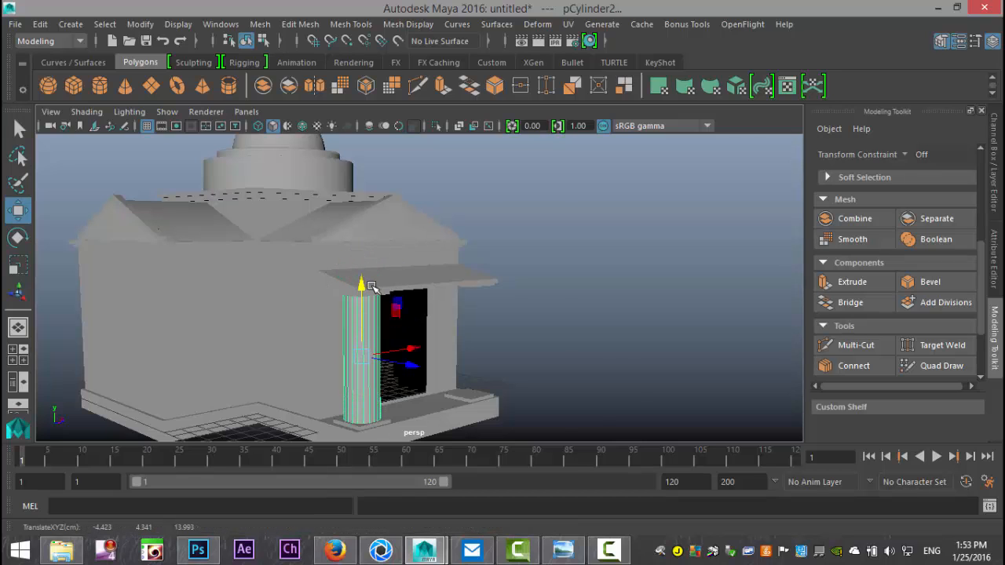
# Step: Scale the column uniformly to a width scale of about 0.82, then stretch its height scale to about 3.40
pyautogui.press('f')
pyautogui.press('r')
pyautogui.moveTo(419, 288); pyautogui.dragTo(397, 293)
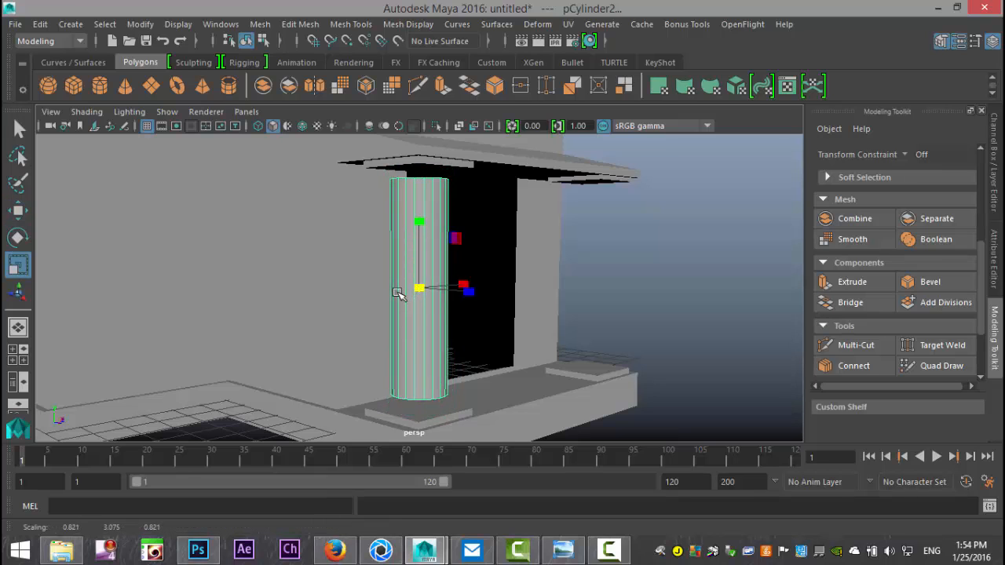
pyautogui.moveTo(421, 223); pyautogui.dragTo(420, 216)
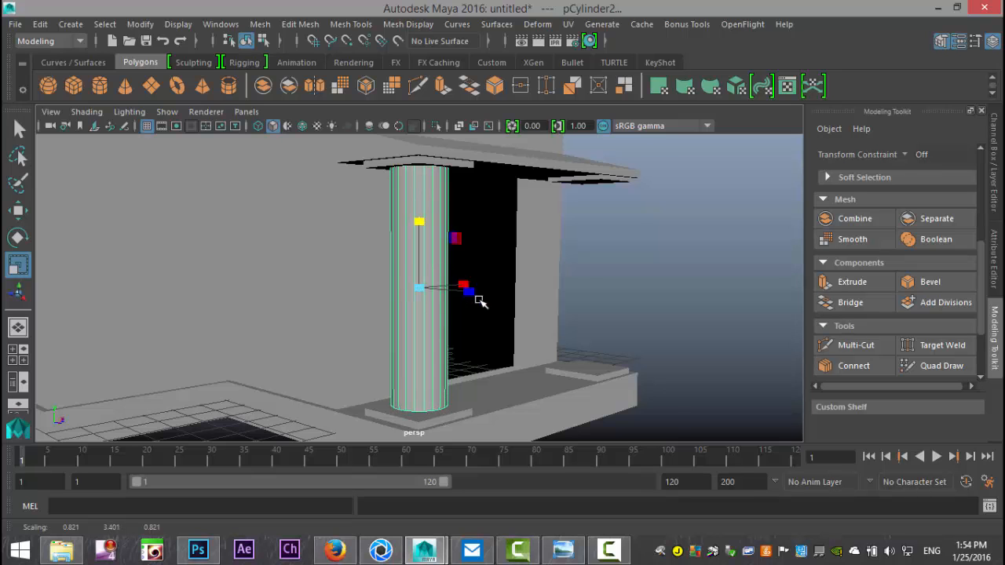
# Step: Extrude every other vertical side face around the column outward with a thickness of 0.1
pyautogui.scroll(3, 480, 303)
pyautogui.moveTo(398, 192); pyautogui.dragTo(401, 206, button='right')
pyautogui.click(408, 196)
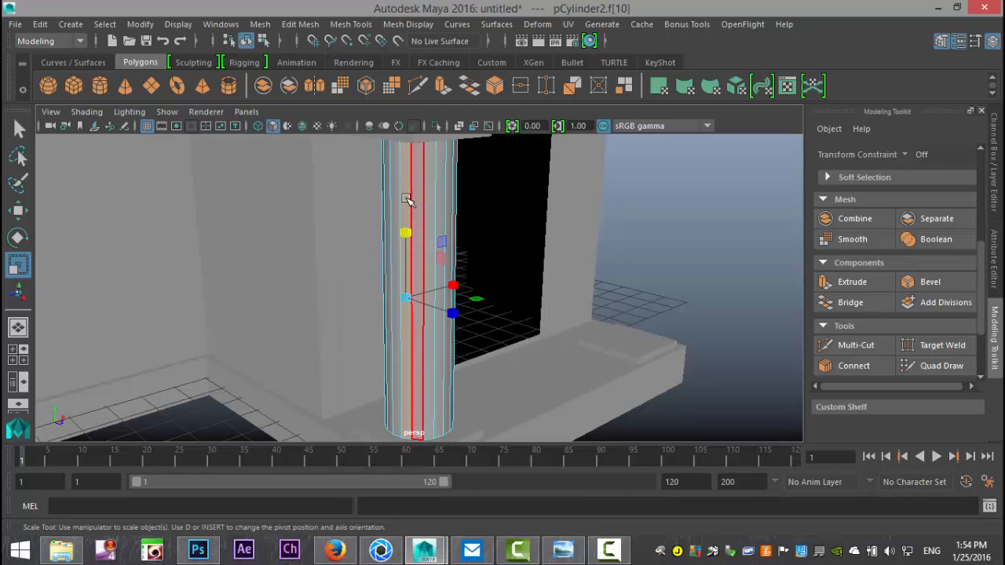
pyautogui.keyDown('alt'); pyautogui.moveTo(370, 236); pyautogui.dragTo(411, 217); pyautogui.keyUp('alt')
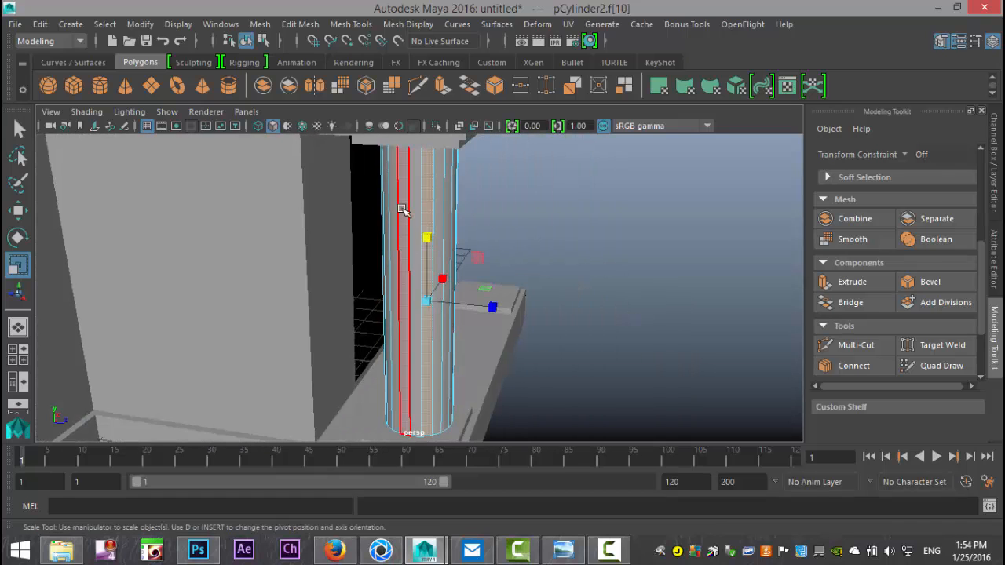
pyautogui.keyDown('alt'); pyautogui.moveTo(348, 271); pyautogui.dragTo(406, 275); pyautogui.keyUp('alt')
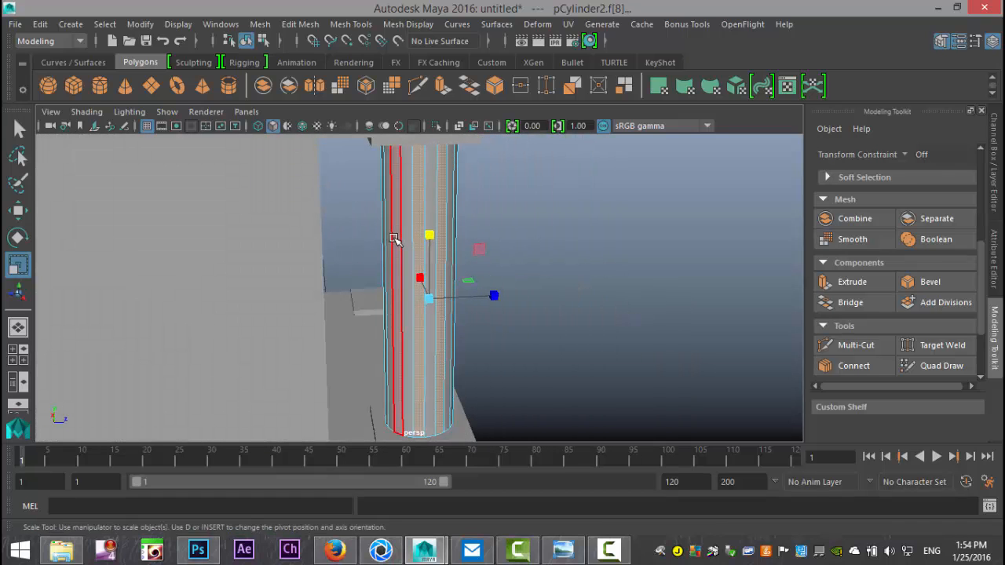
pyautogui.keyDown('alt'); pyautogui.moveTo(539, 296); pyautogui.dragTo(448, 288); pyautogui.keyUp('alt')
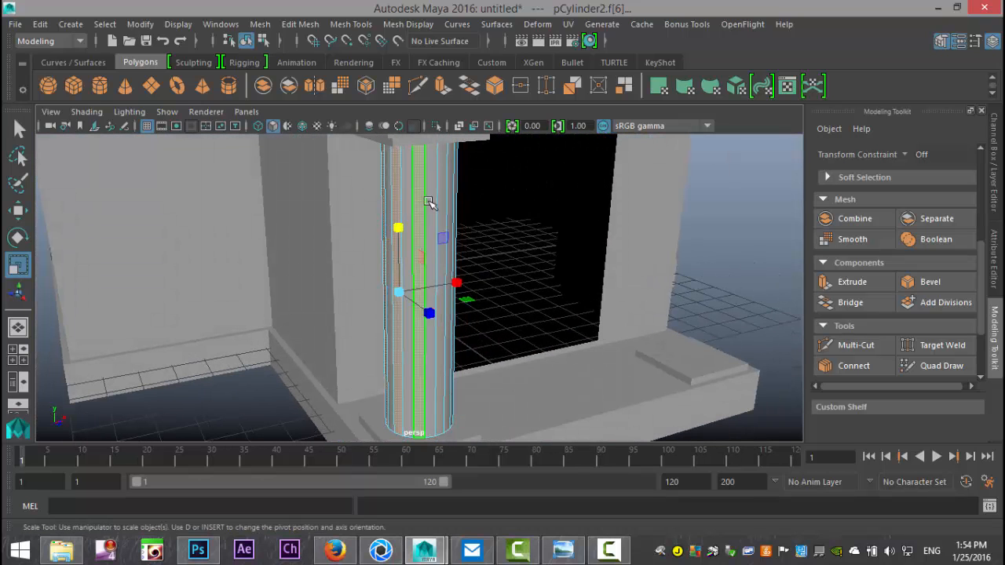
pyautogui.keyDown('alt'); pyautogui.moveTo(503, 254); pyautogui.dragTo(456, 269); pyautogui.keyUp('alt')
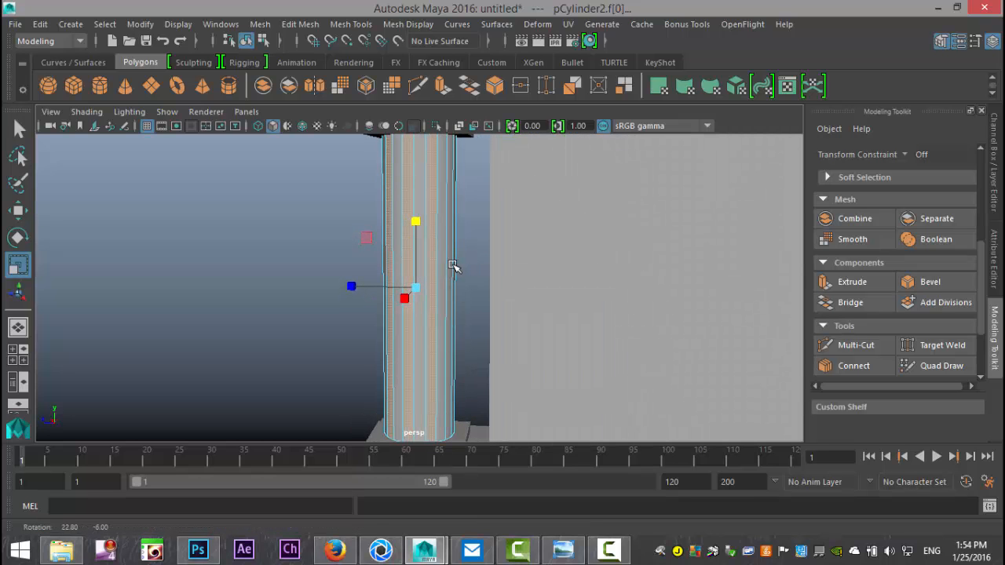
pyautogui.keyDown('alt'); pyautogui.moveTo(285, 268); pyautogui.dragTo(442, 285); pyautogui.keyUp('alt')
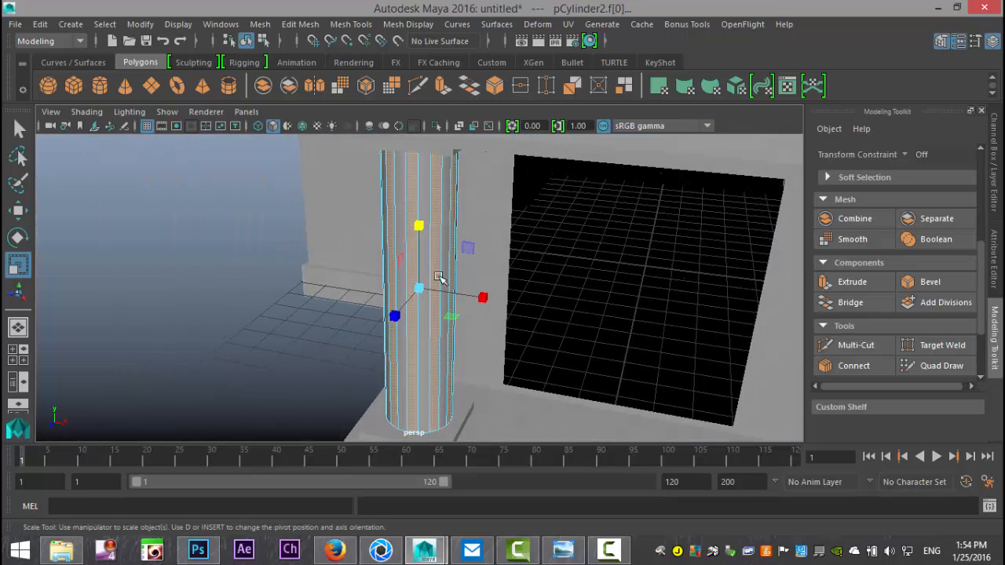
pyautogui.click(300, 24)
pyautogui.click(347, 150)
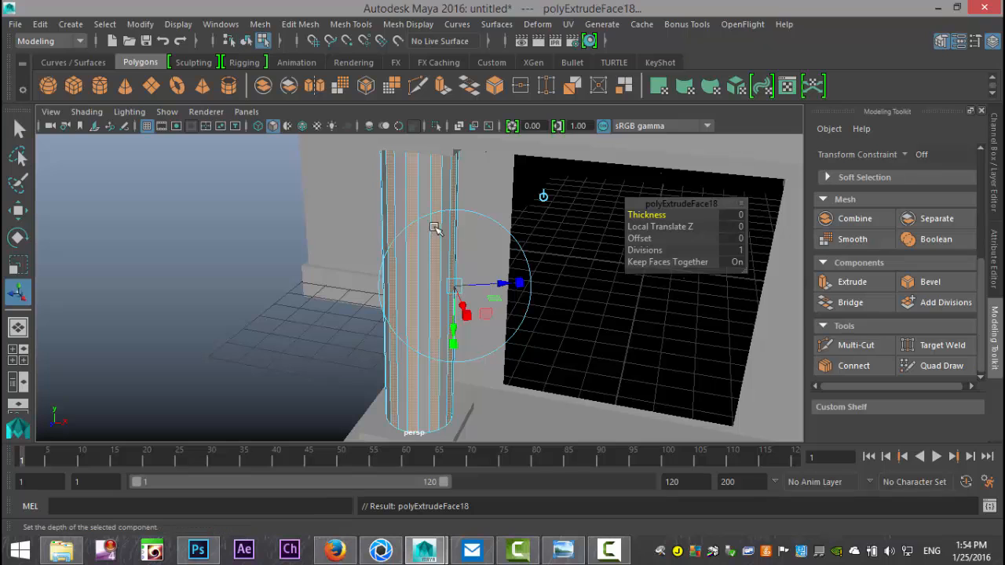
pyautogui.moveTo(648, 214); pyautogui.dragTo(621, 216)
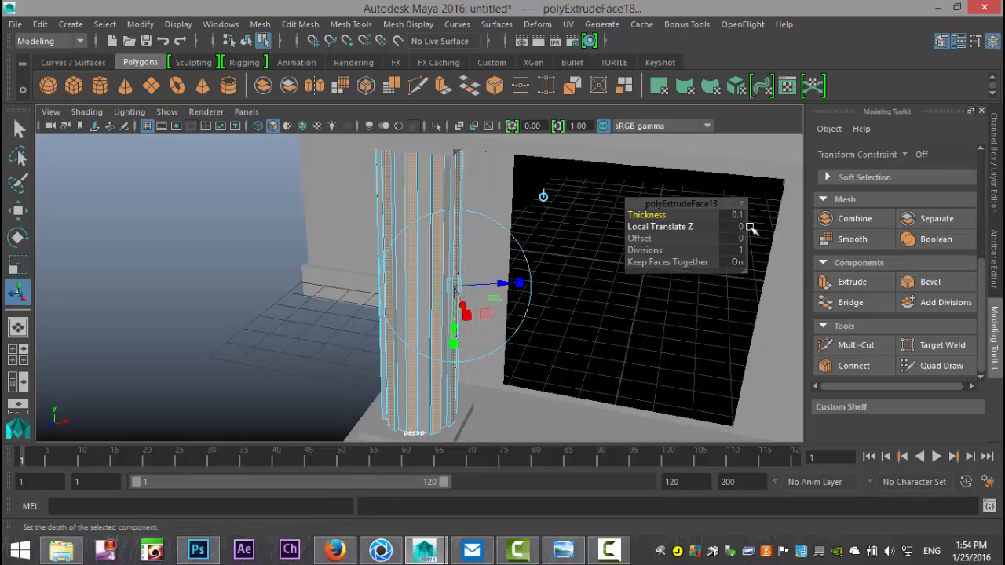
pyautogui.click(218, 324)
# Step: Preview the ribbed column in smooth display, then return it to the unsmoothed display
pyautogui.moveTo(400, 149); pyautogui.dragTo(470, 104, button='right')
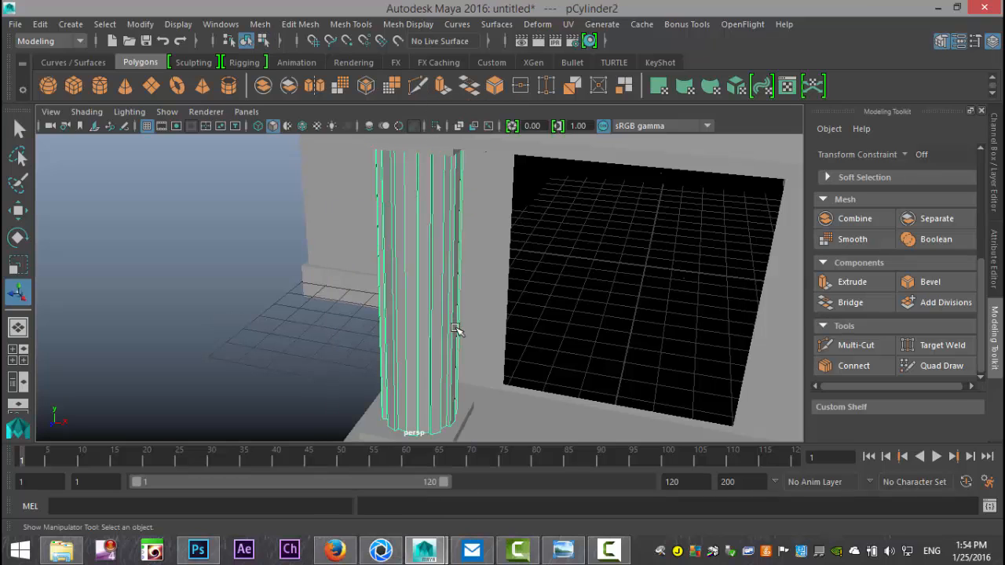
pyautogui.press('3')
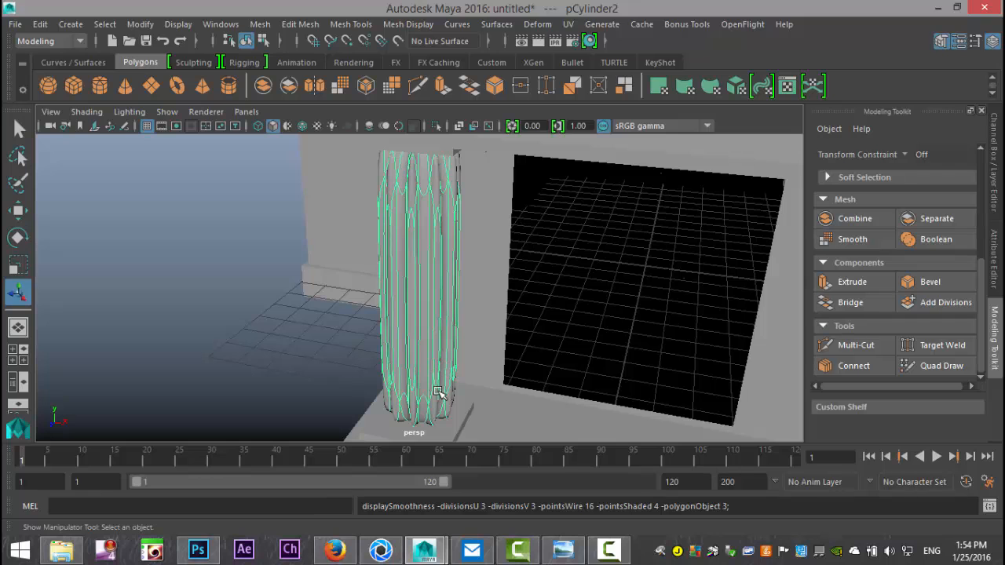
pyautogui.keyDown('alt'); pyautogui.moveTo(510, 353); pyautogui.dragTo(571, 322); pyautogui.keyUp('alt')
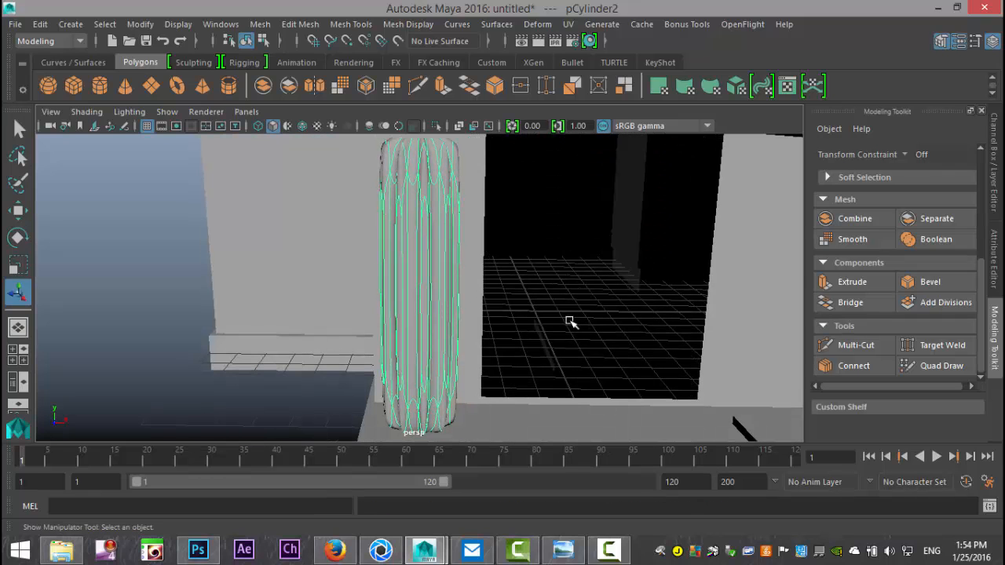
pyautogui.press('1')
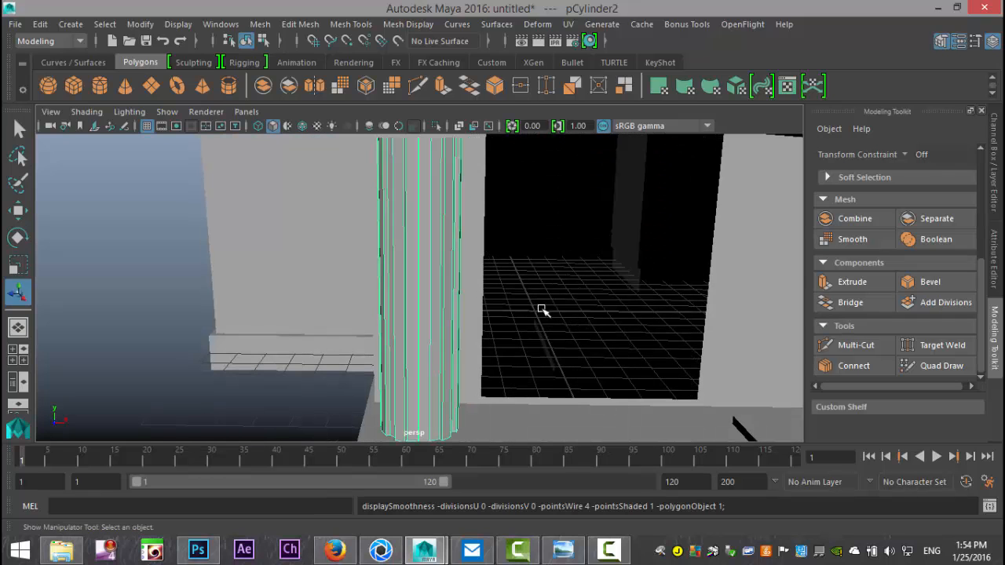
# Step: Insert 2 evenly spaced horizontal edge loops around the column using multiple edge loops
pyautogui.scroll(-5, 541, 310)
pyautogui.click(363, 25)
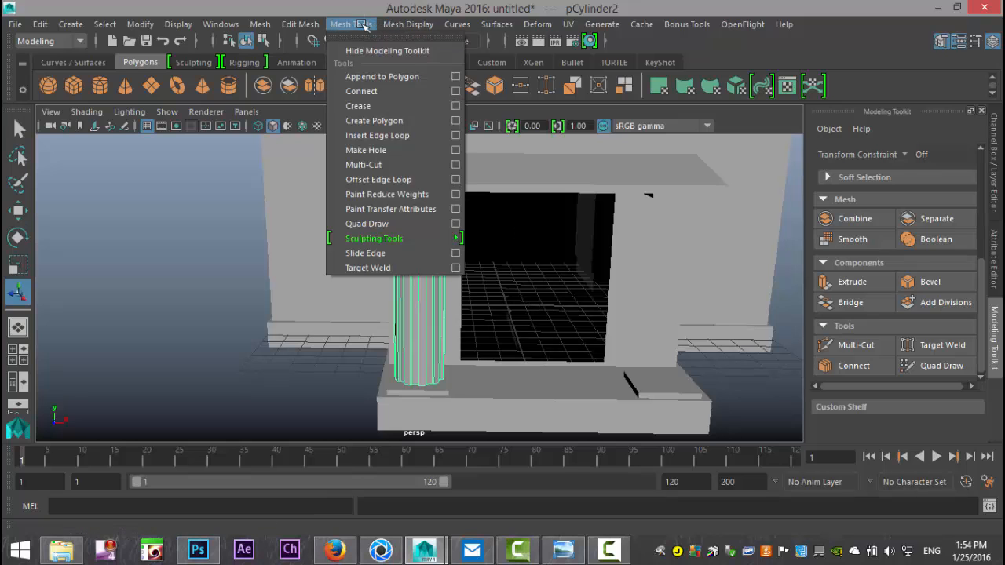
pyautogui.click(455, 135)
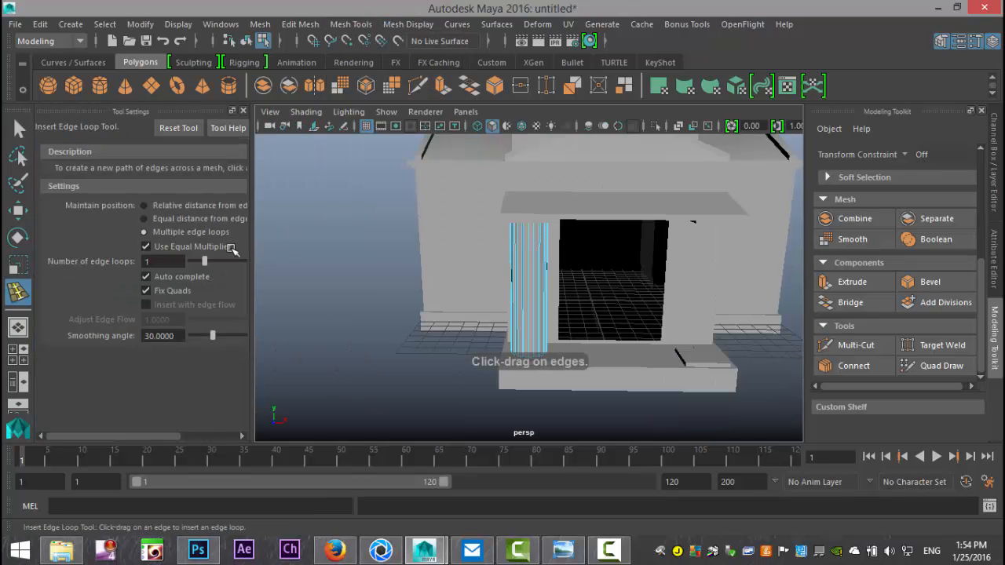
pyautogui.write('2')
pyautogui.moveTo(531, 284); pyautogui.dragTo(530, 291)
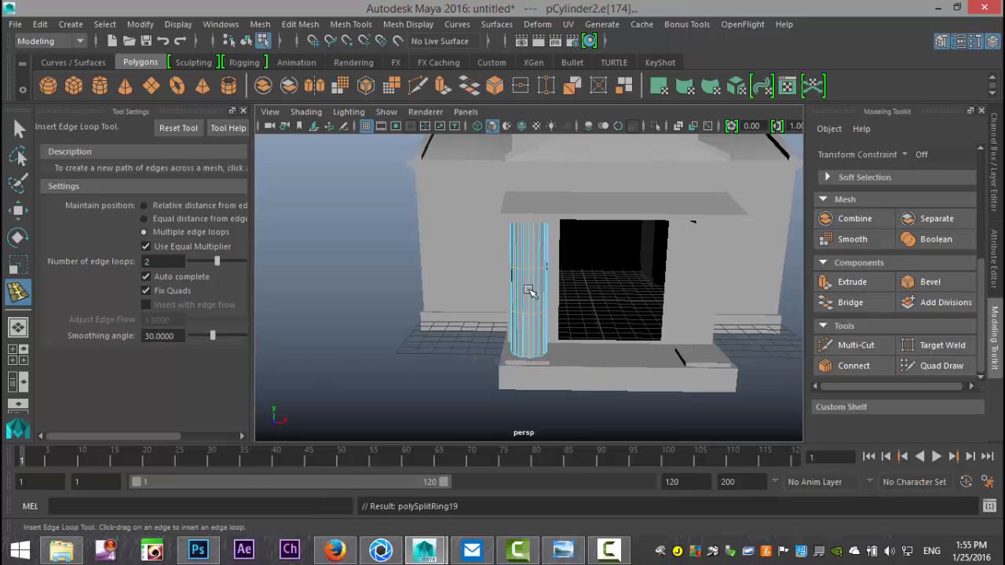
# Step: Scale the column's two horizontal edge loops apart vertically toward its ends, then return the column to object selection
pyautogui.press('r')
pyautogui.scroll(3, 561, 288)
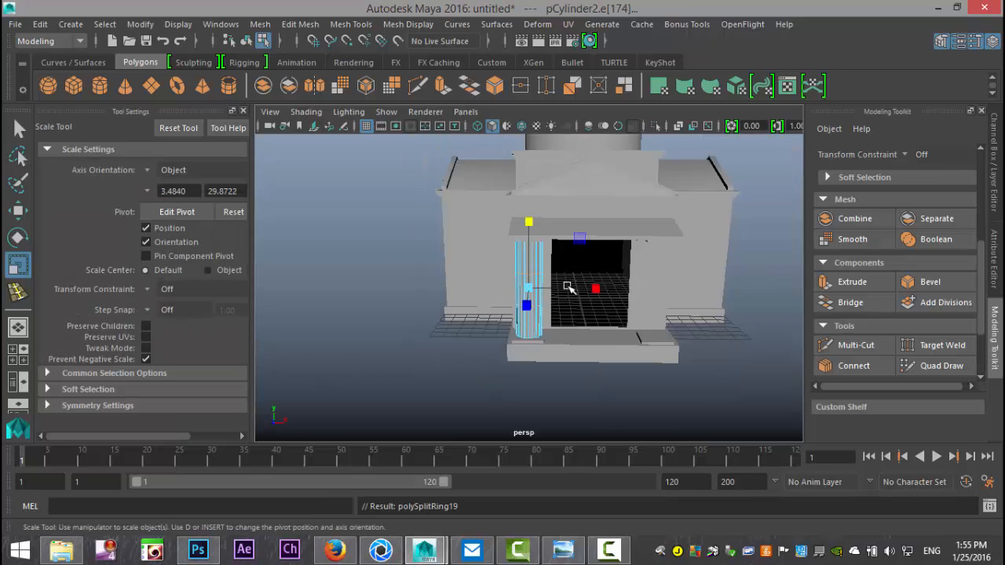
pyautogui.moveTo(533, 222); pyautogui.dragTo(536, 203)
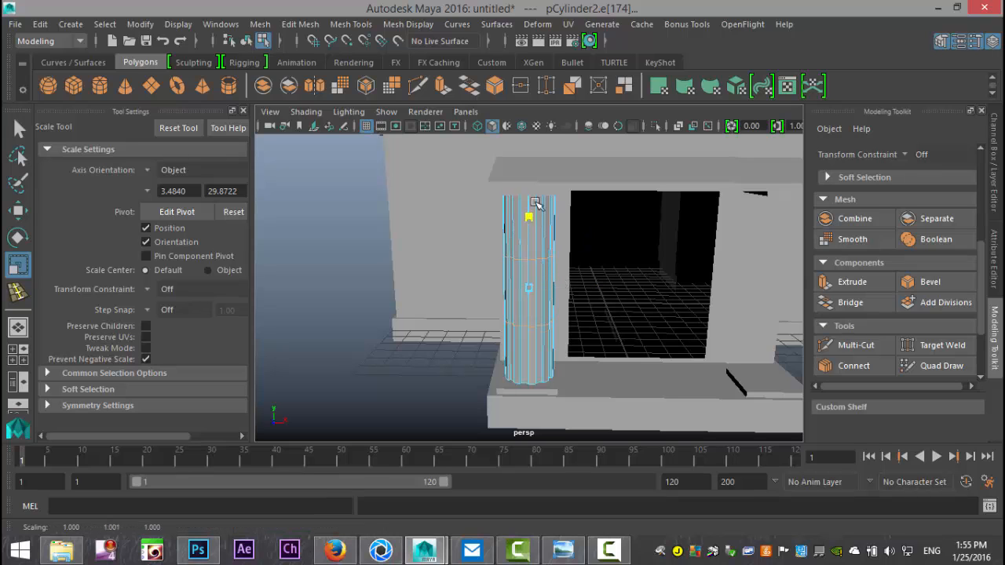
pyautogui.moveTo(553, 133); pyautogui.dragTo(548, 152)
pyautogui.moveTo(531, 222); pyautogui.dragTo(545, 210)
pyautogui.press('q')
pyautogui.moveTo(556, 233); pyautogui.dragTo(592, 145, button='right')
pyautogui.moveTo(535, 222); pyautogui.dragTo(579, 152, button='right')
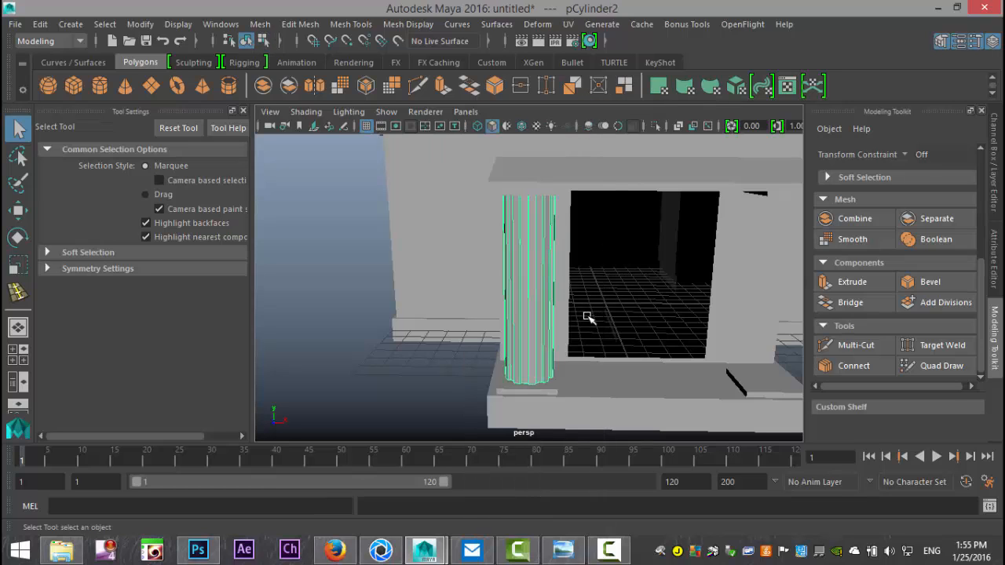
# Step: Switch the column to smooth display and move its bottom ring of vertices down toward the base slab
pyautogui.press('3')
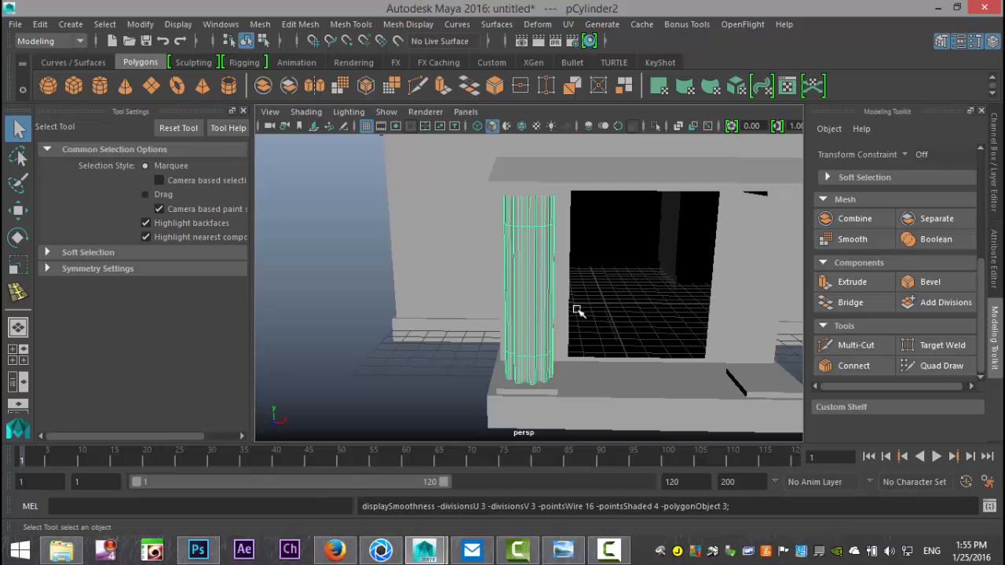
pyautogui.press('f')
pyautogui.moveTo(581, 360)
pyautogui.keyDown('alt'); pyautogui.mouseDown()
pyautogui.moveTo(644, 323)
pyautogui.moveTo(648, 329)
pyautogui.moveTo(565, 364)
pyautogui.mouseUp(); pyautogui.keyUp('alt')
pyautogui.moveTo(530, 381); pyautogui.dragTo(458, 126, button='right')
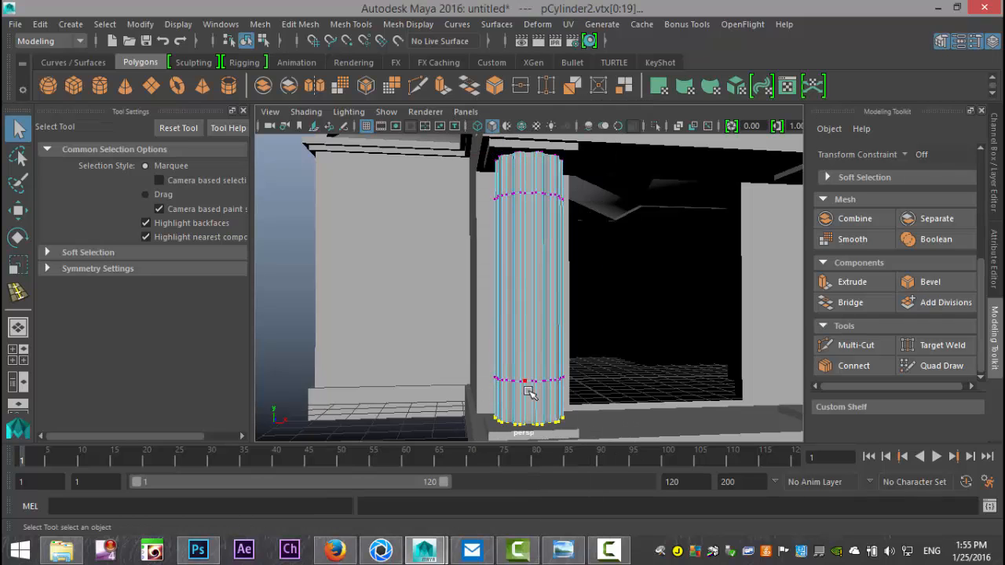
pyautogui.press('w')
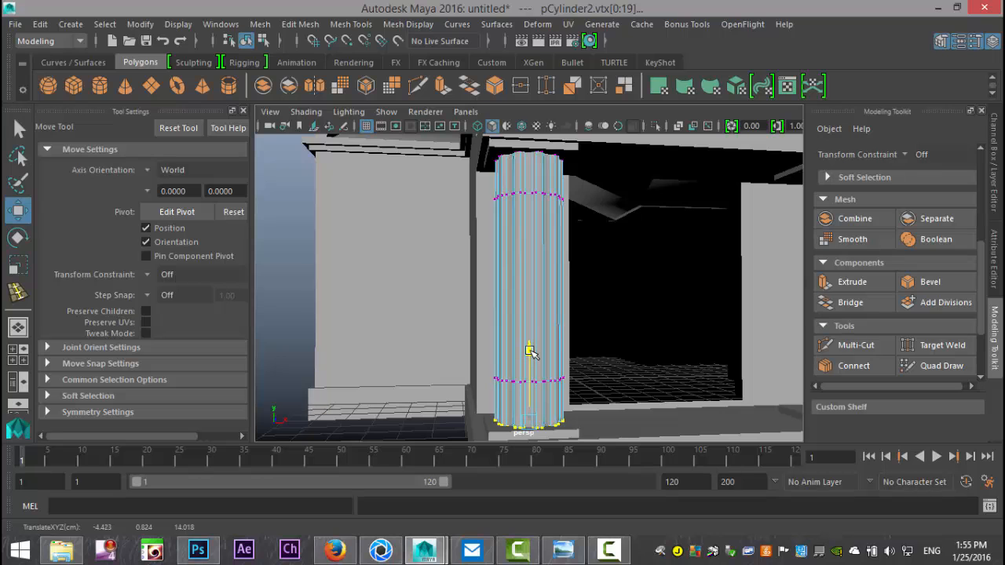
pyautogui.click(290, 274)
pyautogui.scroll(-6, 348, 302)
pyautogui.scroll(3, 455, 312)
pyautogui.scroll(5, 498, 348)
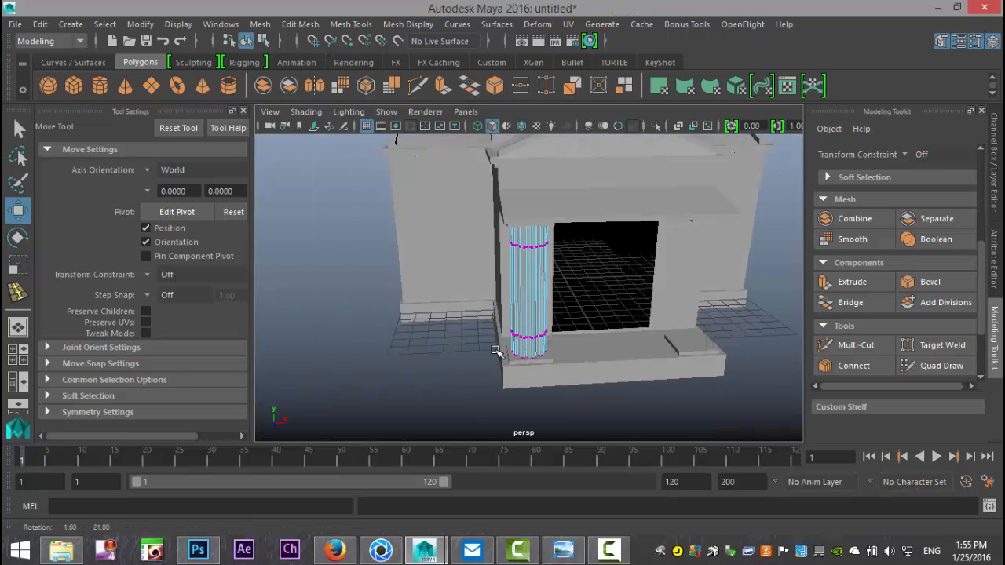
# Step: Return the column to unsmoothed display in object mode and apply the Smooth mesh operation to it
pyautogui.rightClick(517, 280)
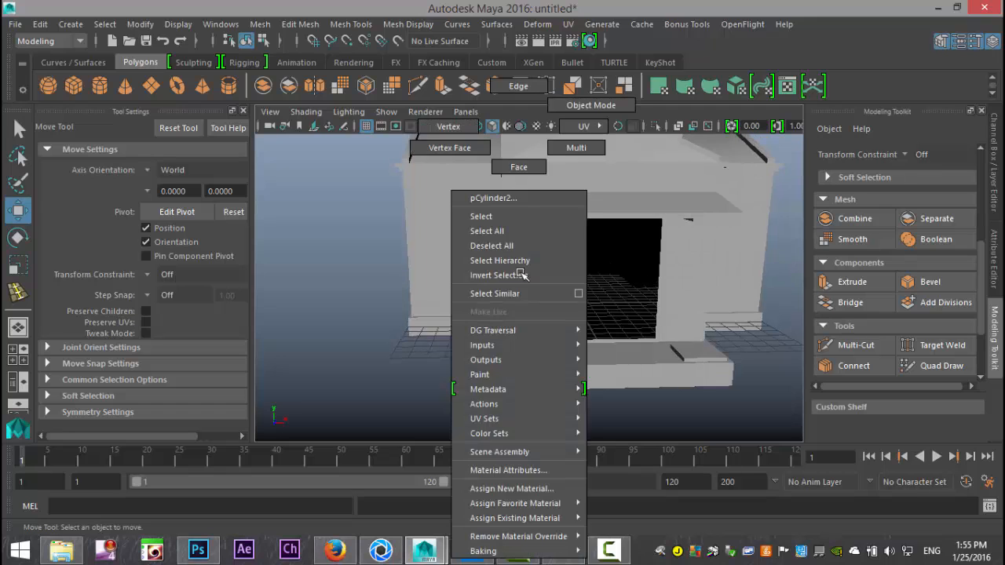
pyautogui.click(570, 96)
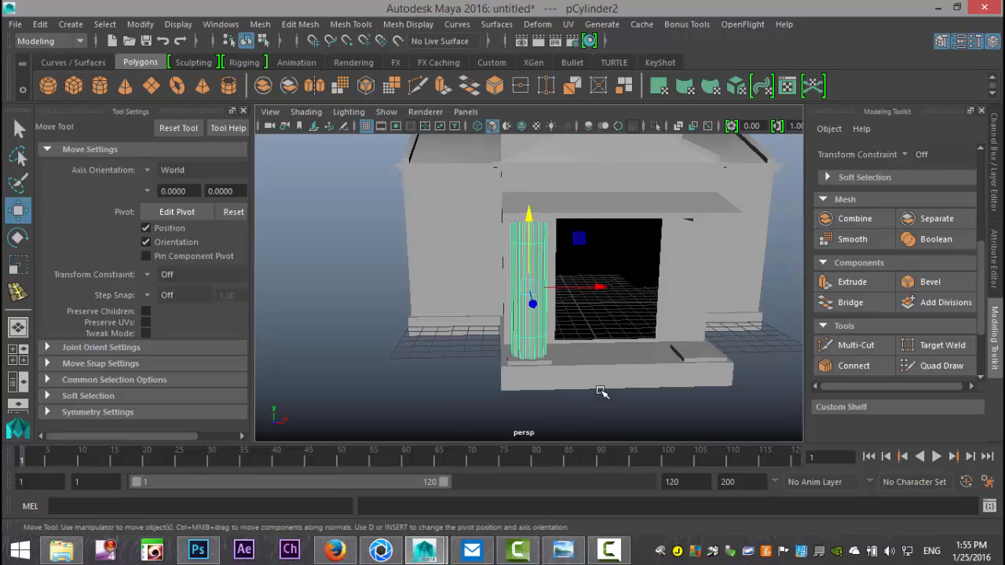
pyautogui.press('1')
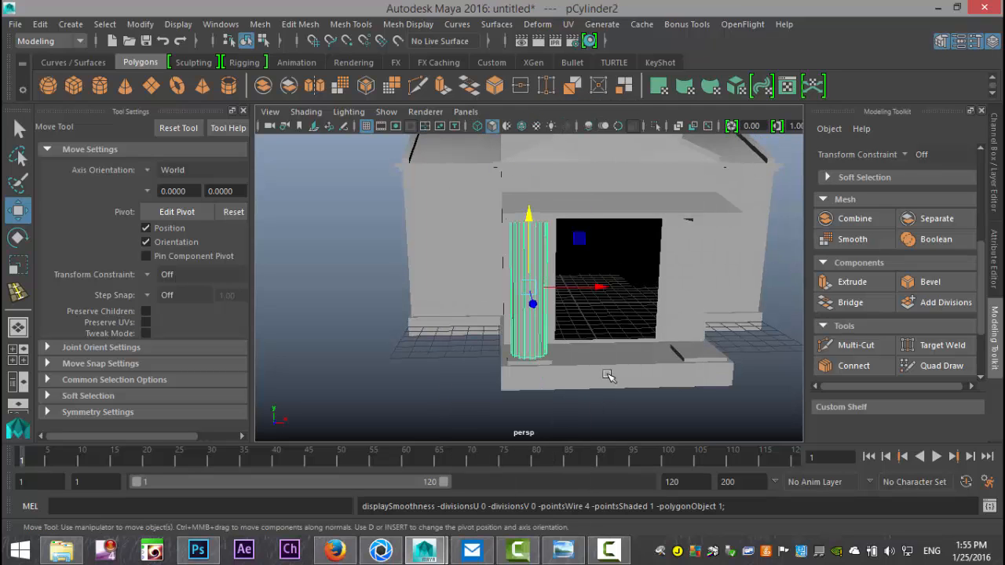
pyautogui.click(261, 24)
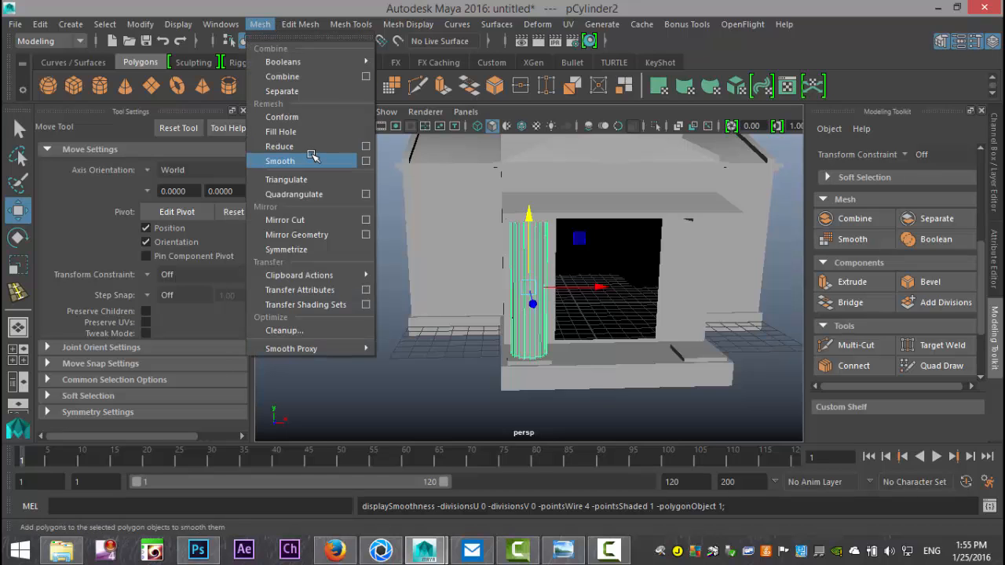
pyautogui.click(313, 158)
pyautogui.click(325, 341)
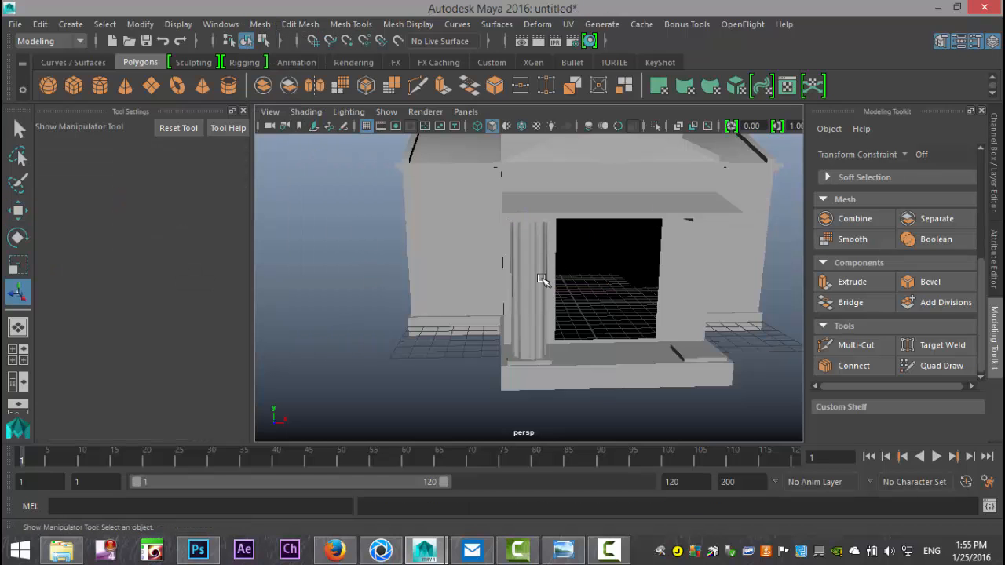
# Step: Duplicate the smoothed column and move the copy along X to the slab on the other side of the doorway
pyautogui.click(540, 279)
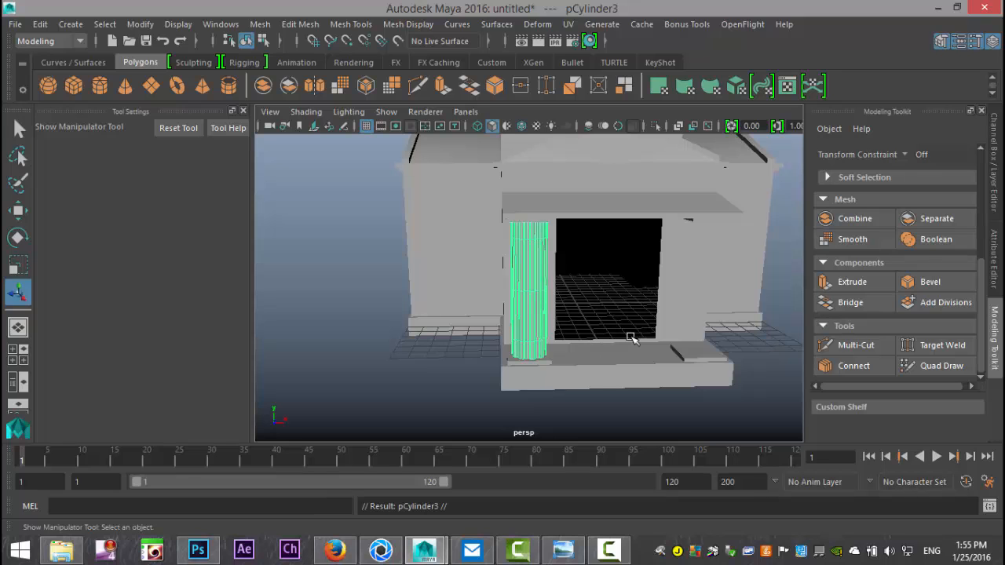
pyautogui.press('w')
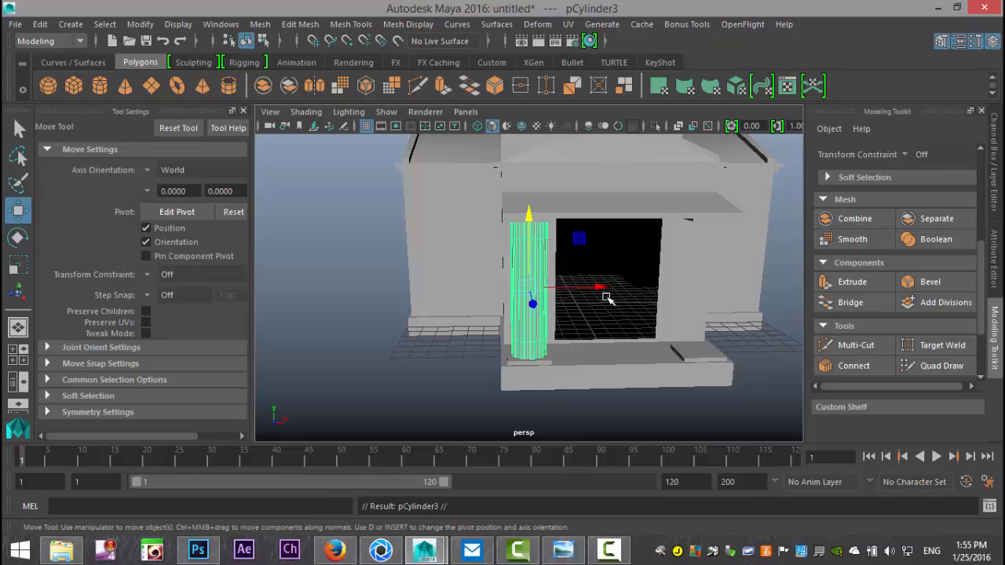
pyautogui.moveTo(601, 289); pyautogui.dragTo(762, 322)
# Step: Center the duplicated column on its slab in the top view at about X 4.49, then return to the perspective view
pyautogui.click(19, 355)
pyautogui.press('space')
pyautogui.press('f')
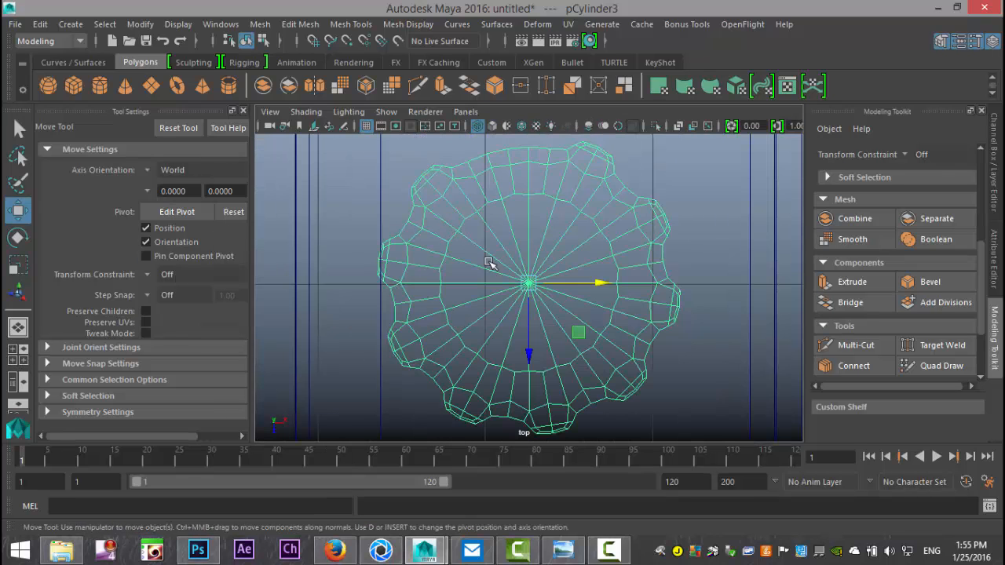
pyautogui.scroll(-5, 528, 308)
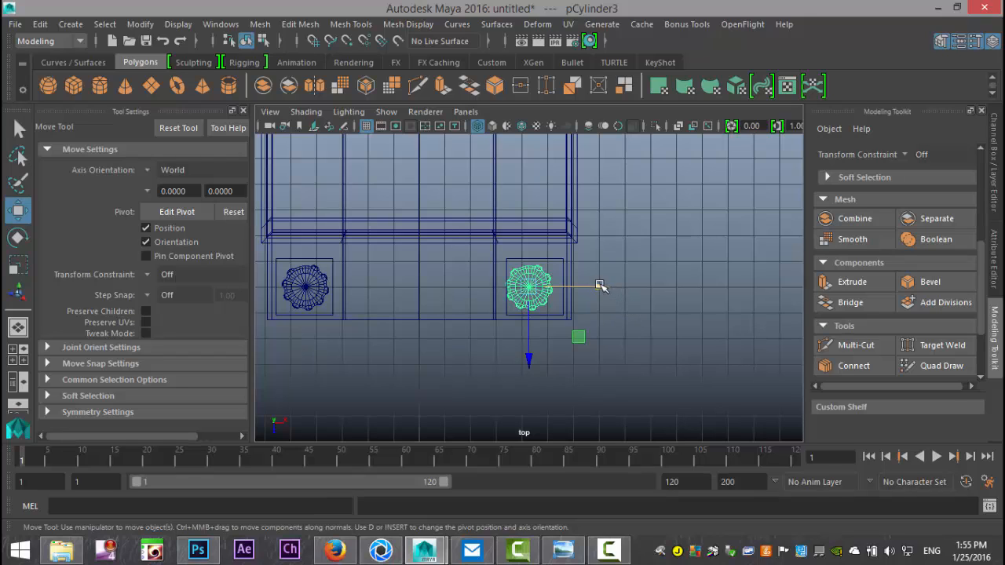
pyautogui.moveTo(601, 289); pyautogui.dragTo(609, 291)
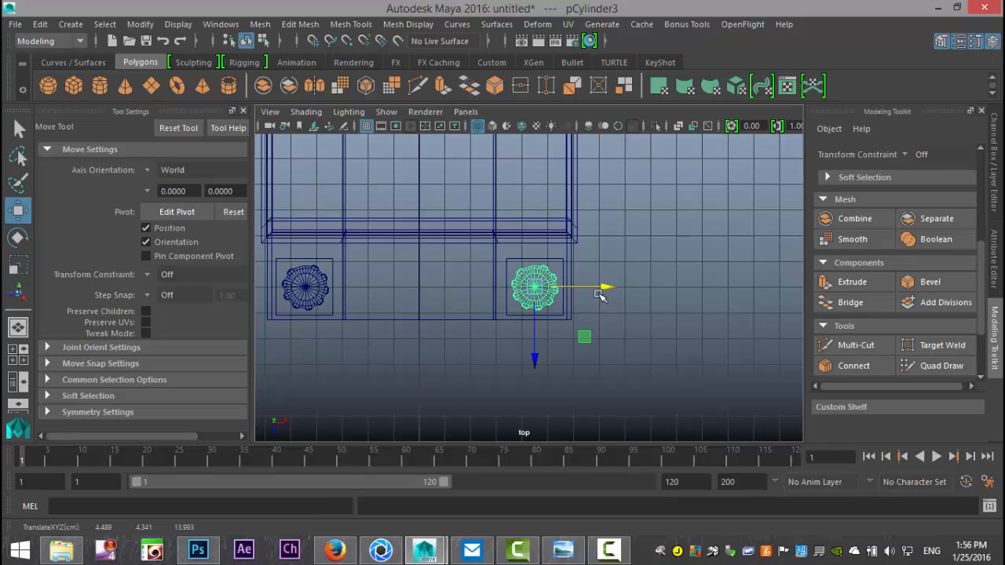
pyautogui.click(23, 355)
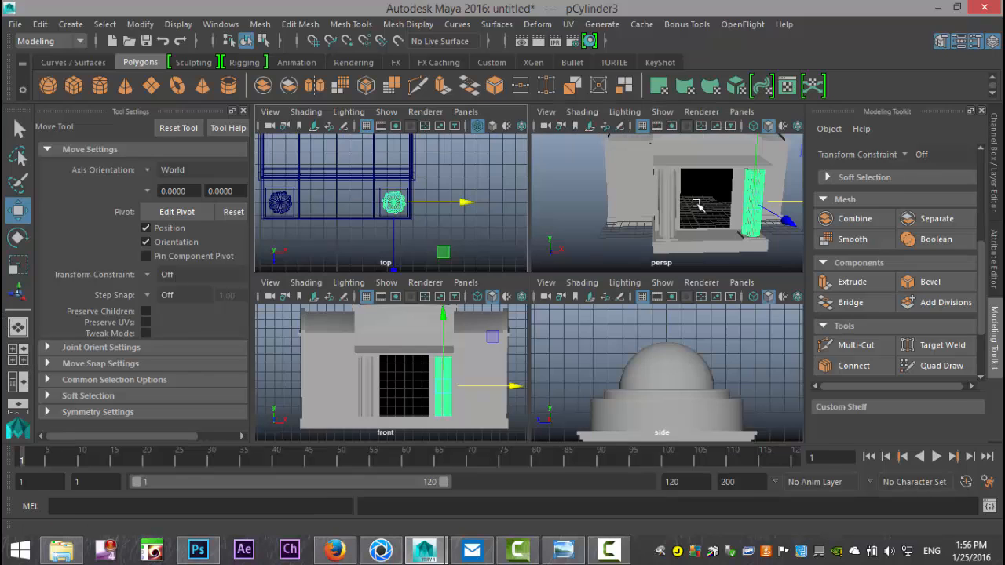
pyautogui.click(18, 327)
pyautogui.click(366, 292)
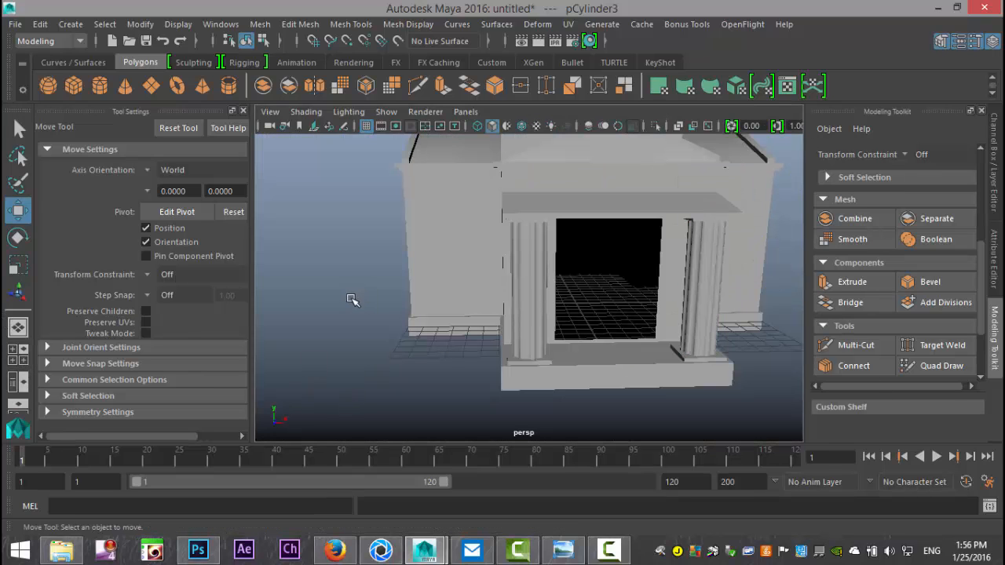
# Step: Insert 4 evenly spaced horizontal edge loops around the building's base and front step using multiple edge loops
pyautogui.keyDown('alt'); pyautogui.moveTo(386, 362); pyautogui.dragTo(428, 367); pyautogui.keyUp('alt')
pyautogui.keyDown('alt'); pyautogui.moveTo(442, 381); pyautogui.dragTo(413, 369, button='middle'); pyautogui.keyUp('alt')
pyautogui.keyDown('alt'); pyautogui.moveTo(413, 369); pyautogui.dragTo(541, 391); pyautogui.keyUp('alt')
pyautogui.click(578, 353)
pyautogui.keyDown('alt'); pyautogui.moveTo(592, 364); pyautogui.dragTo(637, 382, button='right'); pyautogui.keyUp('alt')
pyautogui.keyDown('alt'); pyautogui.moveTo(637, 381); pyautogui.dragTo(615, 382); pyautogui.keyUp('alt')
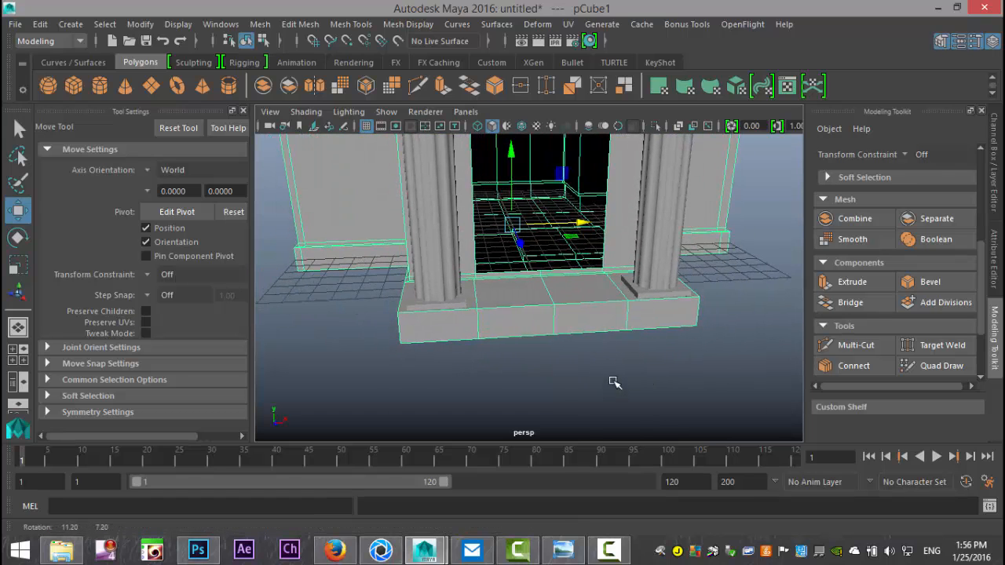
pyautogui.click(407, 24)
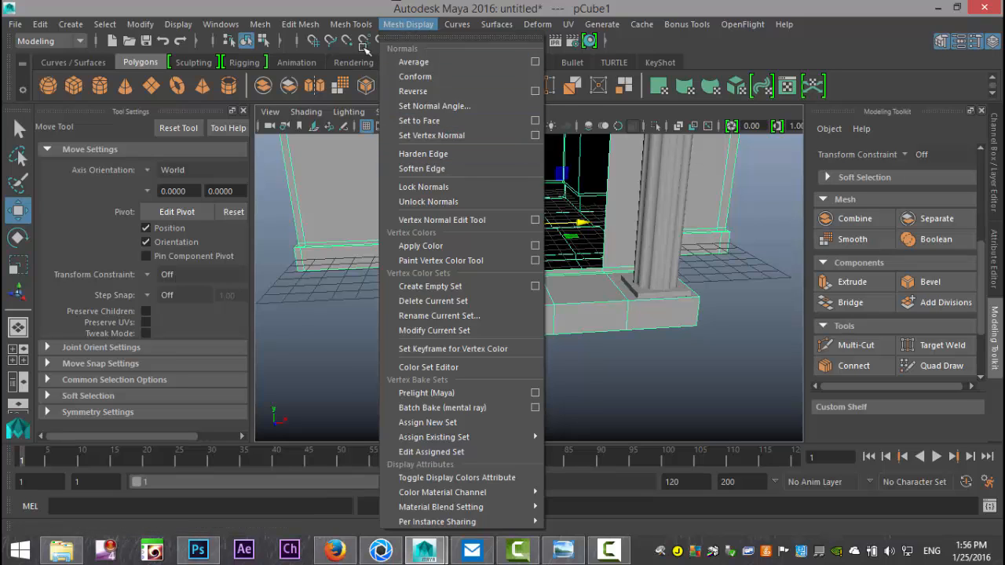
pyautogui.moveTo(351, 24)
pyautogui.click(436, 137)
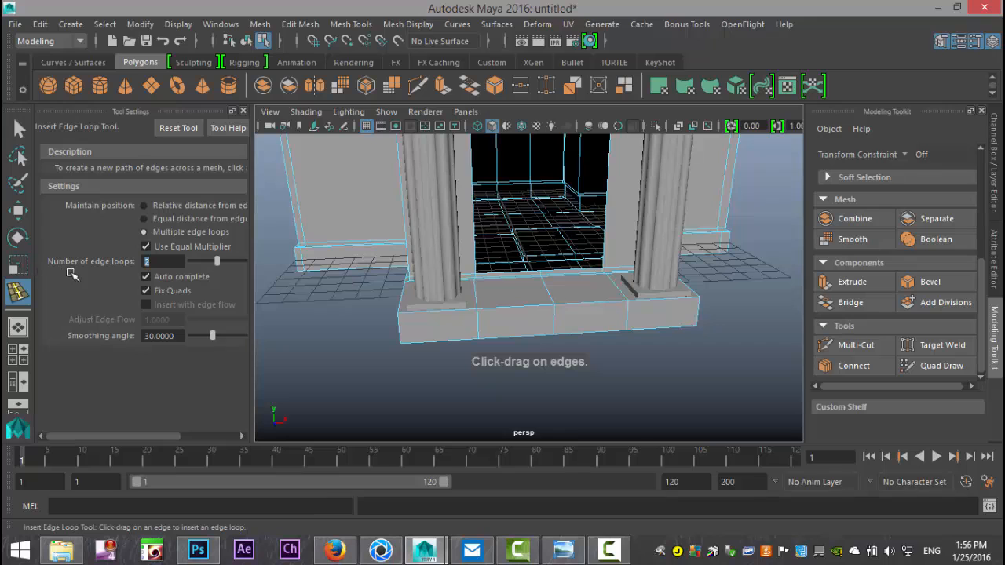
pyautogui.write('4')
pyautogui.click(401, 334)
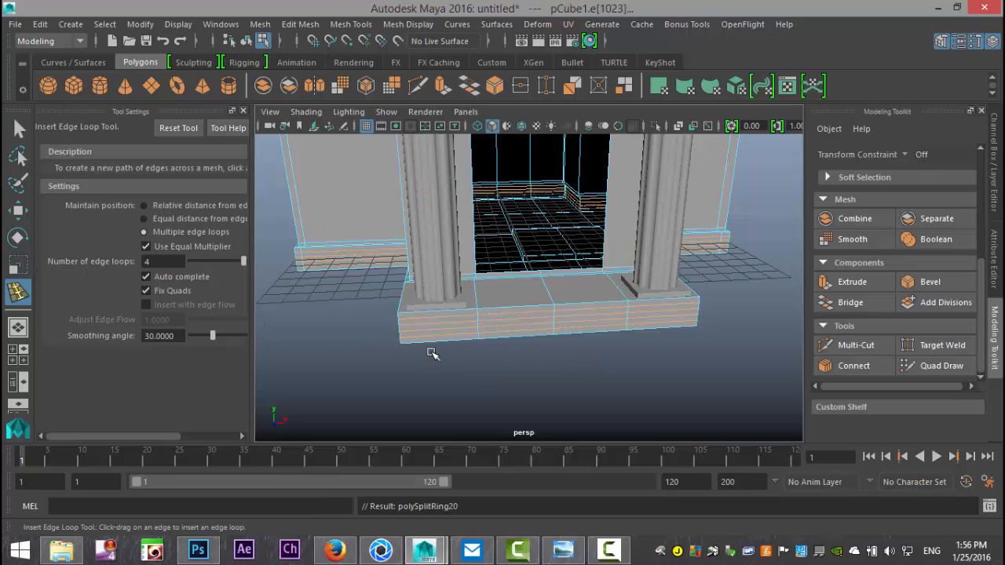
# Step: Extrude the lower four rows of faces on the front step's two middle segments and move them forward to about Z 14.75
pyautogui.press('q')
pyautogui.scroll(2, 569, 401)
pyautogui.keyDown('alt'); pyautogui.moveTo(586, 398); pyautogui.dragTo(458, 273, button='middle'); pyautogui.keyUp('alt')
pyautogui.scroll(3, 548, 342)
pyautogui.moveTo(466, 277); pyautogui.dragTo(472, 172, button='right')
pyautogui.click(496, 271)
pyautogui.keyDown('shift'); pyautogui.click(535, 271); pyautogui.keyUp('shift')
pyautogui.keyDown('shift'); pyautogui.click(514, 282); pyautogui.keyUp('shift')
pyautogui.keyDown('shift'); pyautogui.click(520, 284); pyautogui.keyUp('shift')
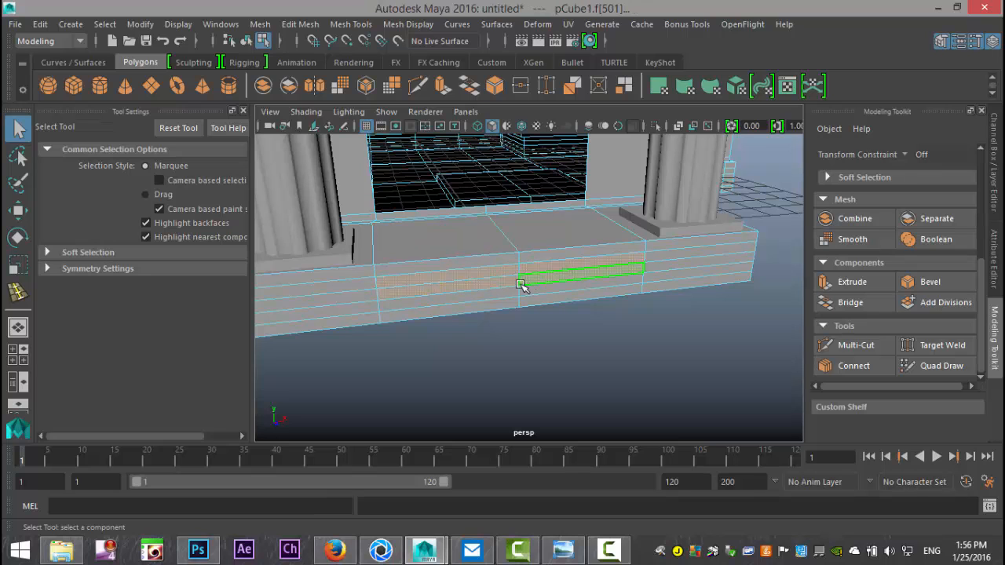
pyautogui.keyDown('shift'); pyautogui.click(523, 292); pyautogui.keyUp('shift')
pyautogui.keyDown('shift'); pyautogui.click(528, 298); pyautogui.keyUp('shift')
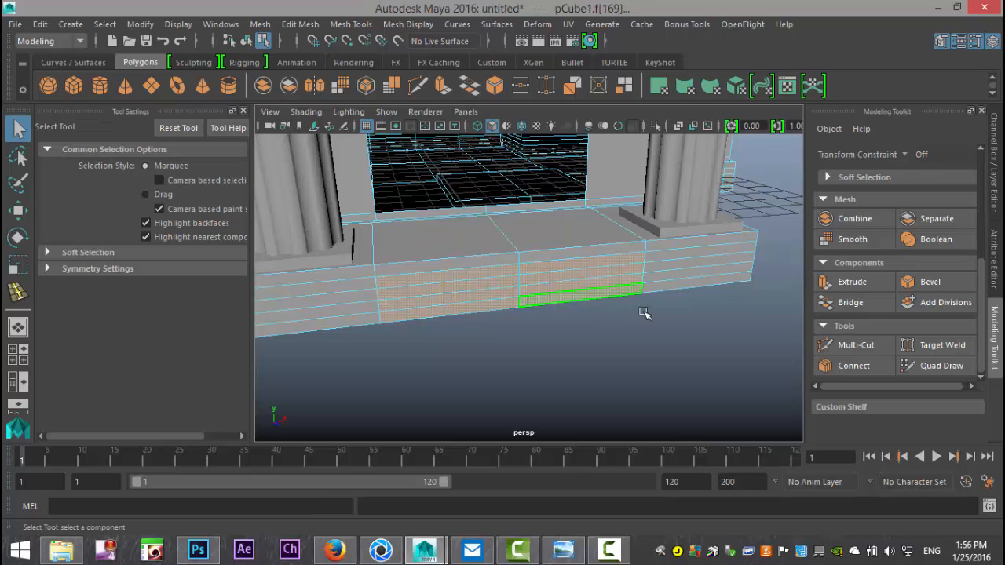
pyautogui.click(351, 26)
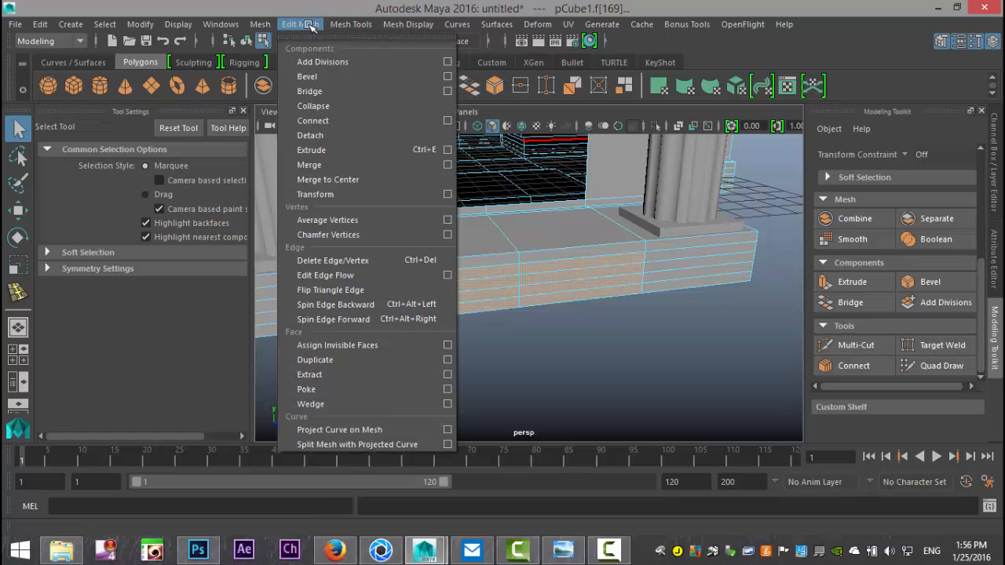
pyautogui.click(346, 152)
pyautogui.press('w')
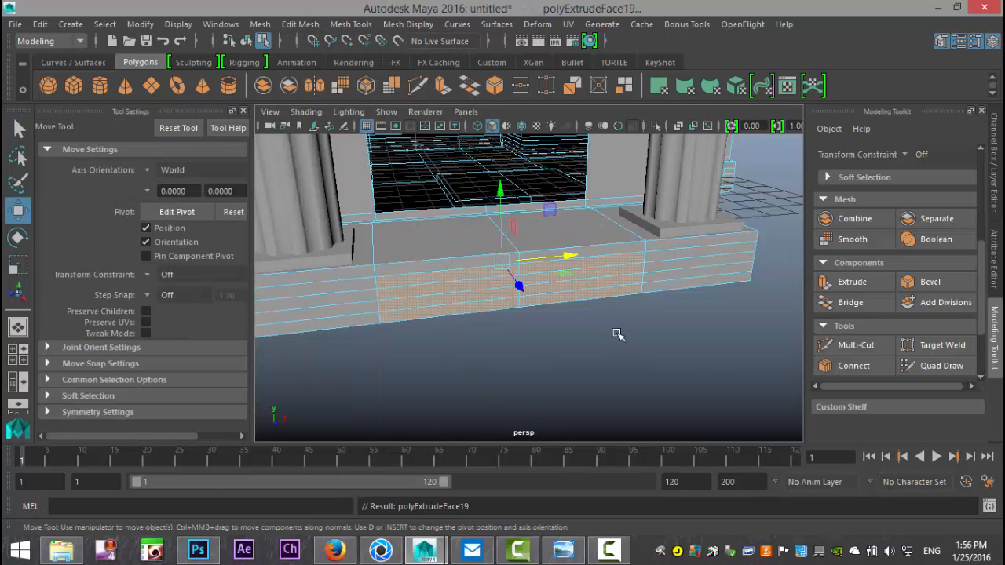
pyautogui.moveTo(523, 288); pyautogui.dragTo(533, 306)
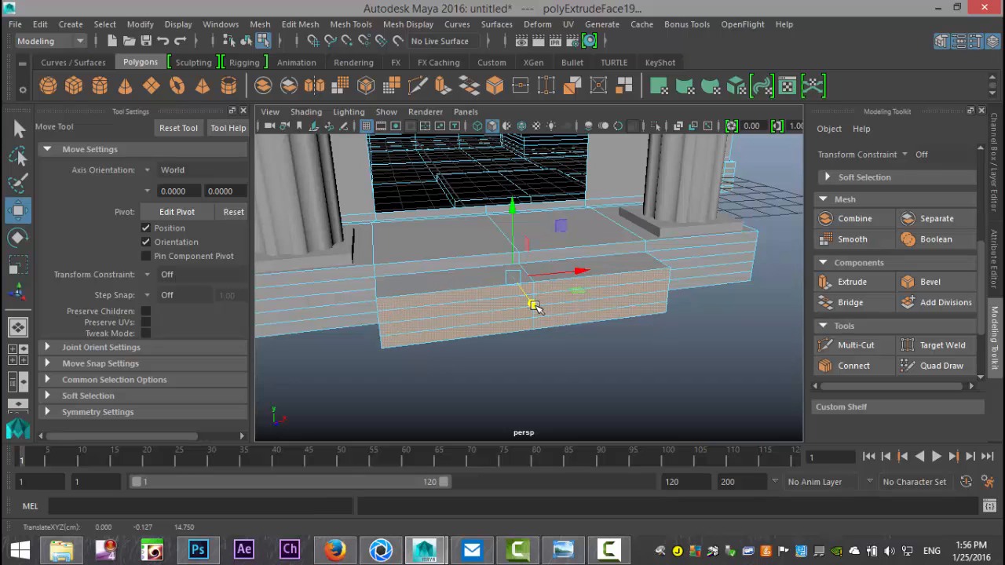
# Step: Try to extrude the lower three rows of front faces on the new stair block forward, then undo the move
pyautogui.click(471, 314)
pyautogui.click(576, 385)
pyautogui.click(477, 311)
pyautogui.keyDown('shift'); pyautogui.click(555, 310); pyautogui.keyUp('shift')
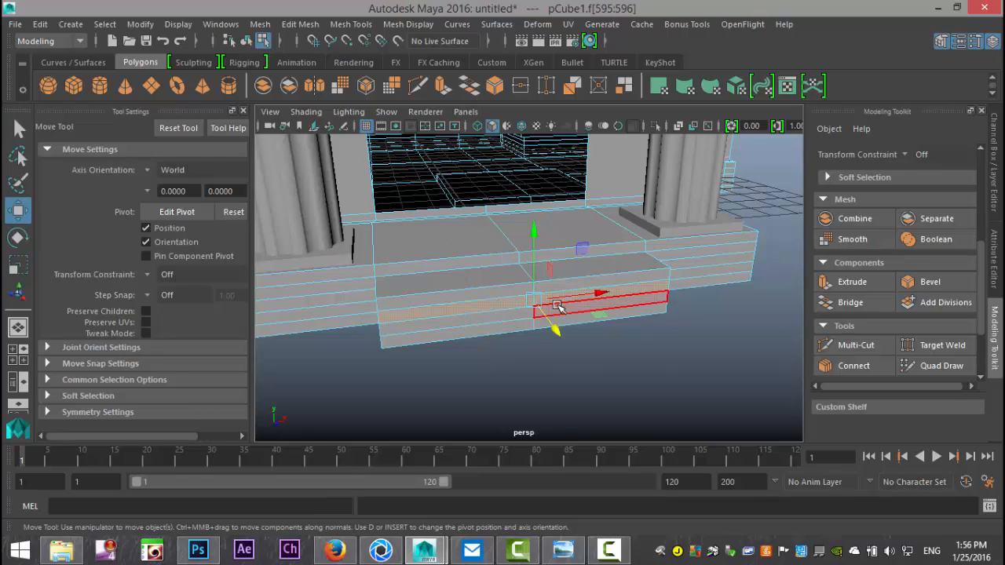
pyautogui.keyDown('shift'); pyautogui.click(517, 324); pyautogui.keyUp('shift')
pyautogui.keyDown('shift'); pyautogui.click(629, 315); pyautogui.keyUp('shift')
pyautogui.hotkey('ctrl', 'e')
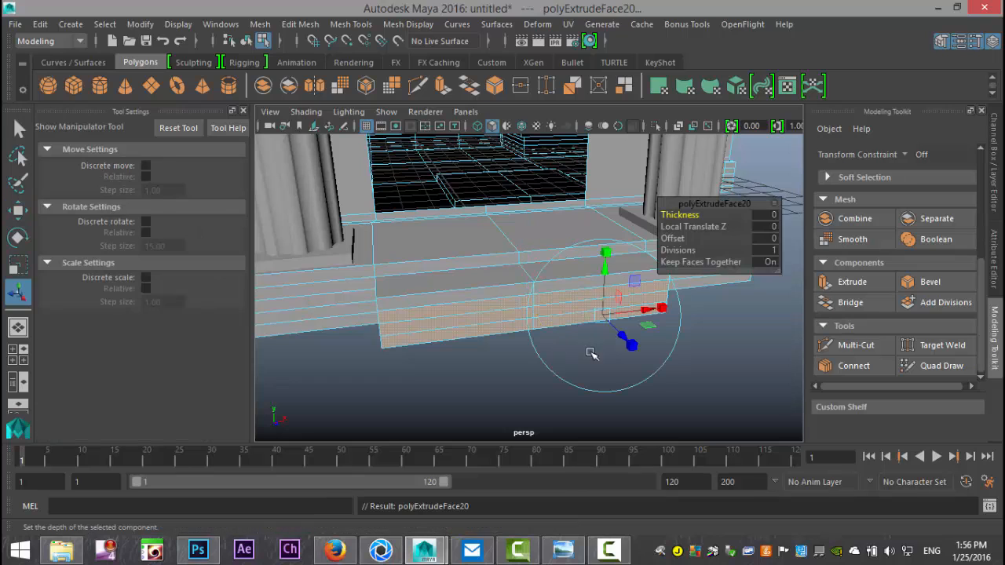
pyautogui.moveTo(624, 338); pyautogui.dragTo(645, 370)
pyautogui.hotkey('ctrl', 'z')
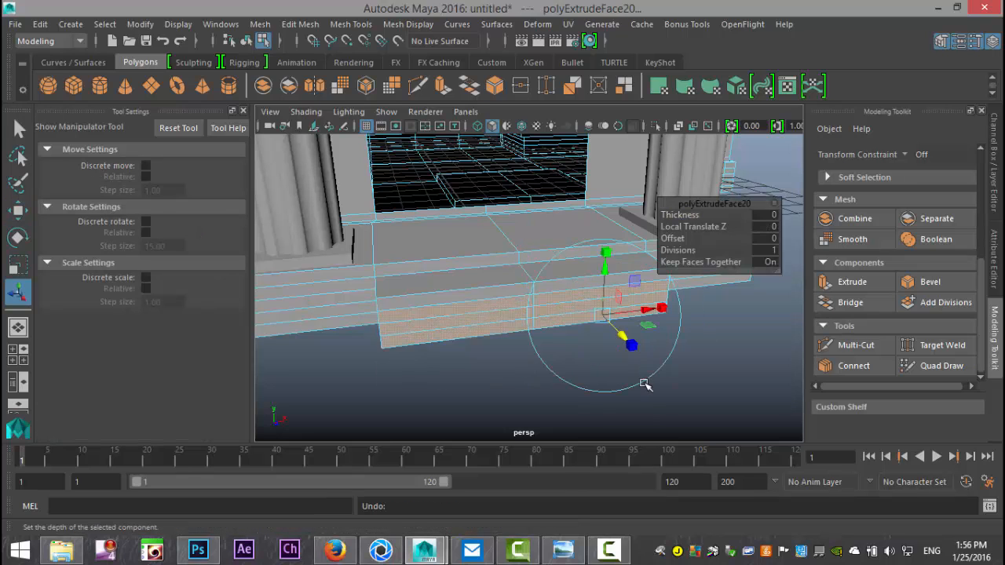
pyautogui.keyDown('alt'); pyautogui.moveTo(711, 376); pyautogui.dragTo(702, 294); pyautogui.keyUp('alt')
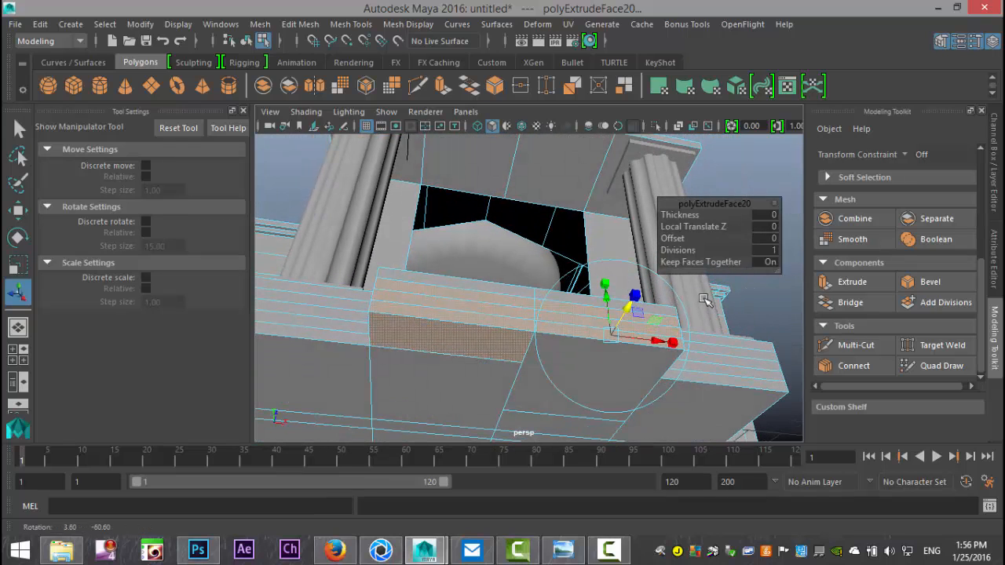
pyautogui.keyDown('alt'); pyautogui.moveTo(460, 386); pyautogui.dragTo(702, 359); pyautogui.keyUp('alt')
pyautogui.hotkey('ctrl', 'z')
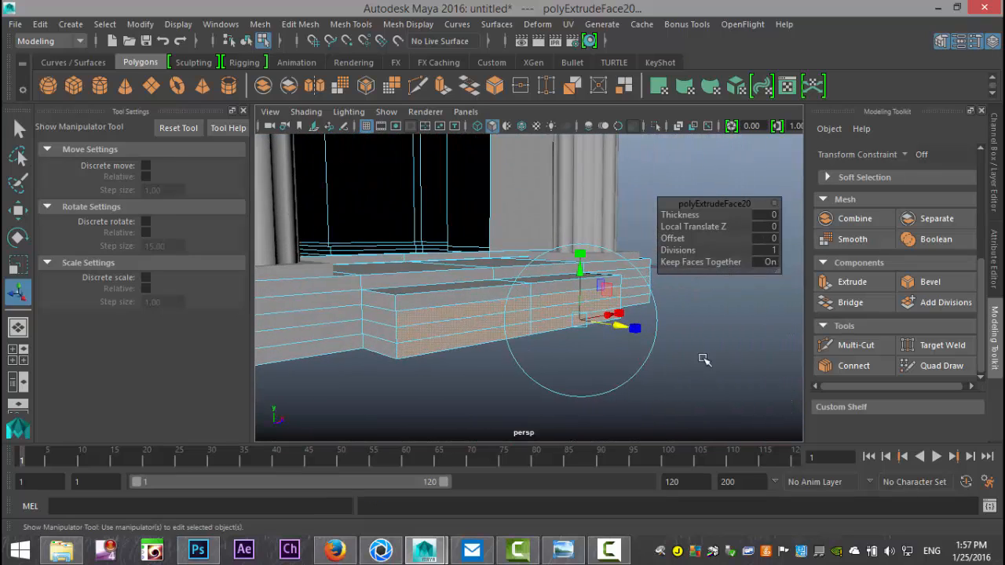
# Step: Extrude the lower three rows of front faces on the stair block across both segments and move them forward to form another step
pyautogui.click(702, 359)
pyautogui.click(469, 322)
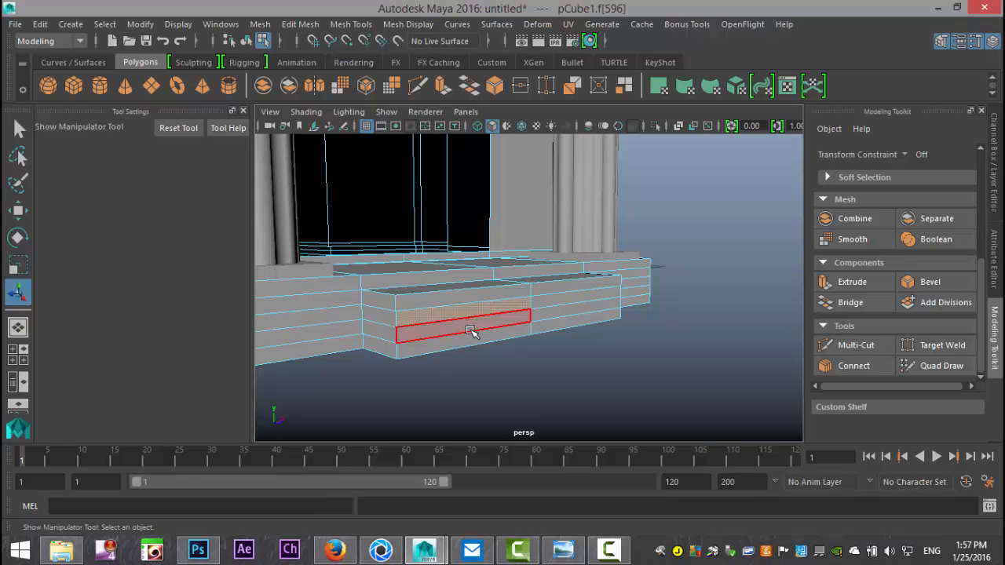
pyautogui.keyDown('shift'); pyautogui.click(479, 344); pyautogui.keyUp('shift')
pyautogui.keyDown('alt'); pyautogui.moveTo(628, 383); pyautogui.dragTo(556, 328); pyautogui.keyUp('alt')
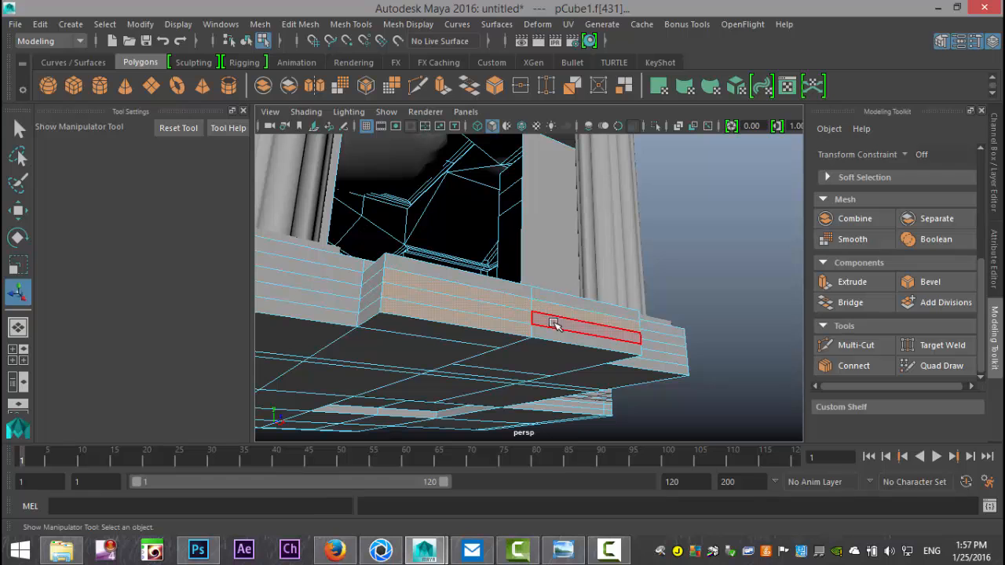
pyautogui.click(300, 24)
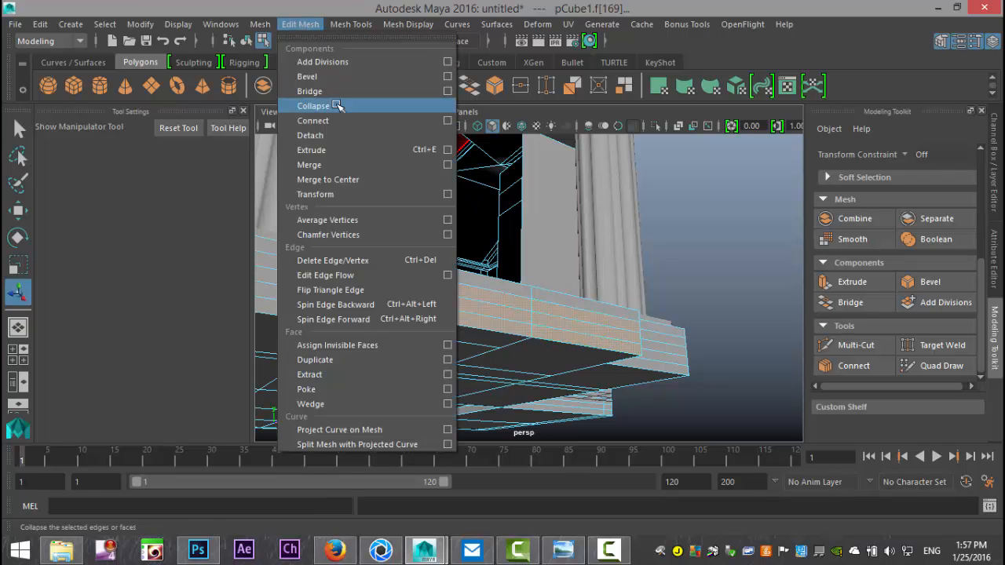
pyautogui.click(336, 150)
pyautogui.keyDown('alt'); pyautogui.moveTo(606, 329); pyautogui.dragTo(544, 291); pyautogui.keyUp('alt')
pyautogui.moveTo(617, 314); pyautogui.dragTo(661, 349)
# Step: Extrude the lower two rows of front faces on the stairs and move them forward to about Z 18.63
pyautogui.click(515, 347)
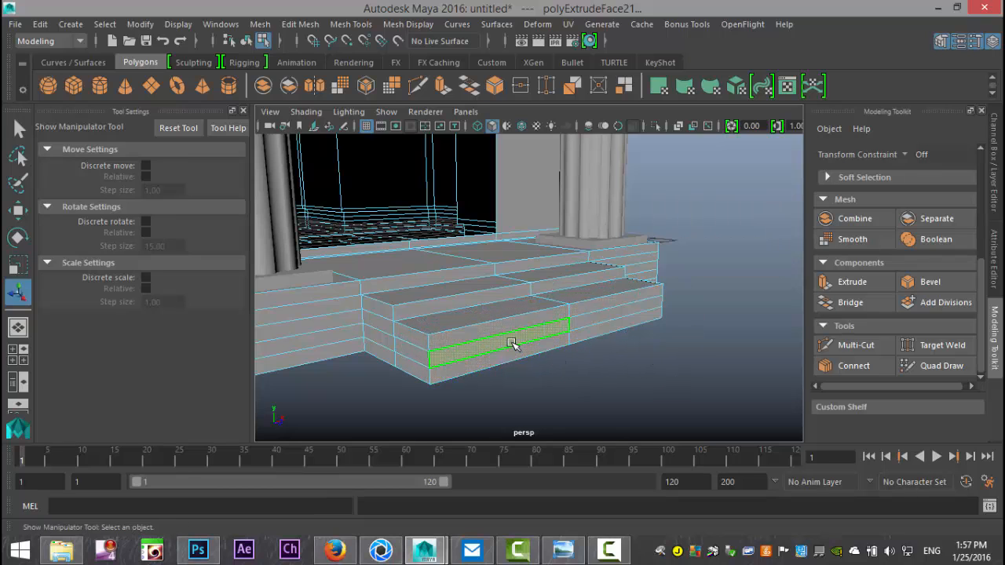
pyautogui.keyDown('shift'); pyautogui.click(582, 336); pyautogui.keyUp('shift')
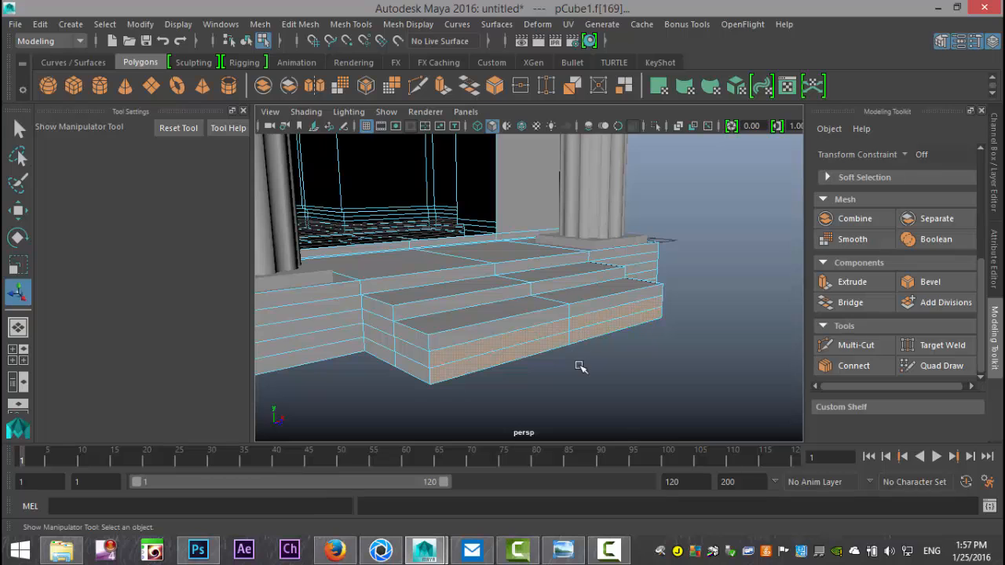
pyautogui.hotkey('ctrl', 'e')
pyautogui.press('w')
pyautogui.moveTo(628, 349); pyautogui.dragTo(690, 385)
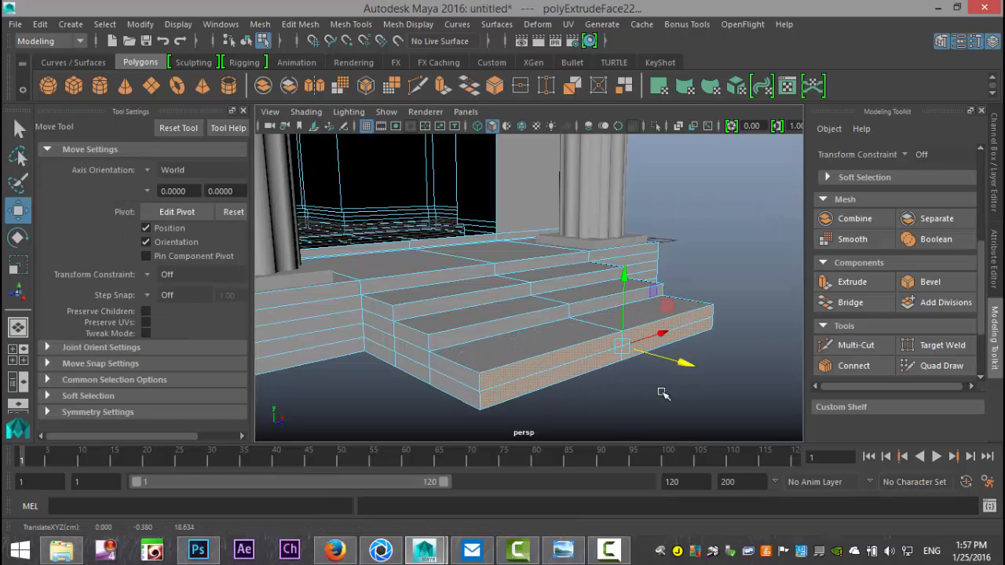
# Step: Extrude the bottom row of front faces on the stairs, move it forward to about Z 19.57, and clear the selection
pyautogui.click(589, 369)
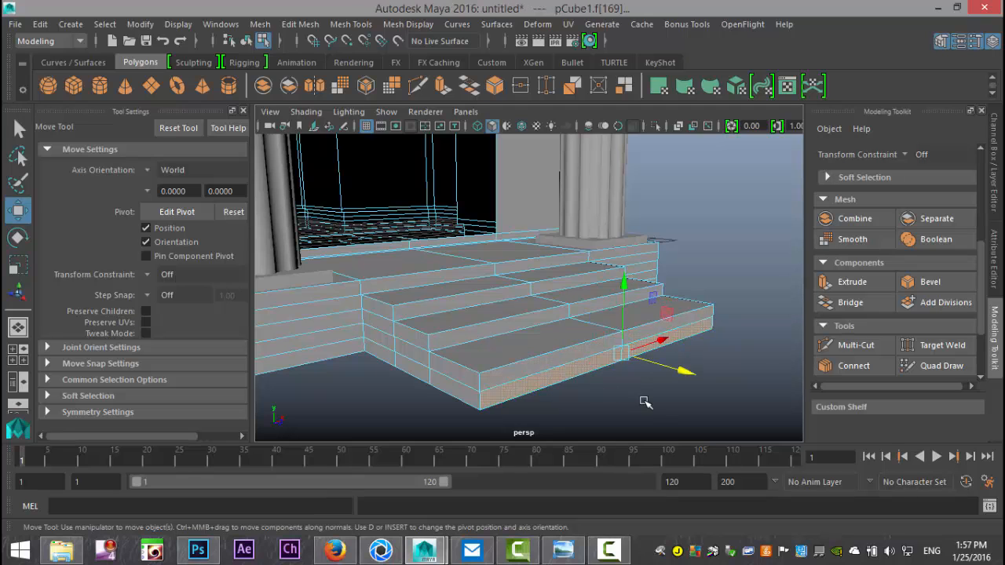
pyautogui.hotkey('ctrl', 'e')
pyautogui.press('w')
pyautogui.moveTo(683, 370); pyautogui.dragTo(737, 398)
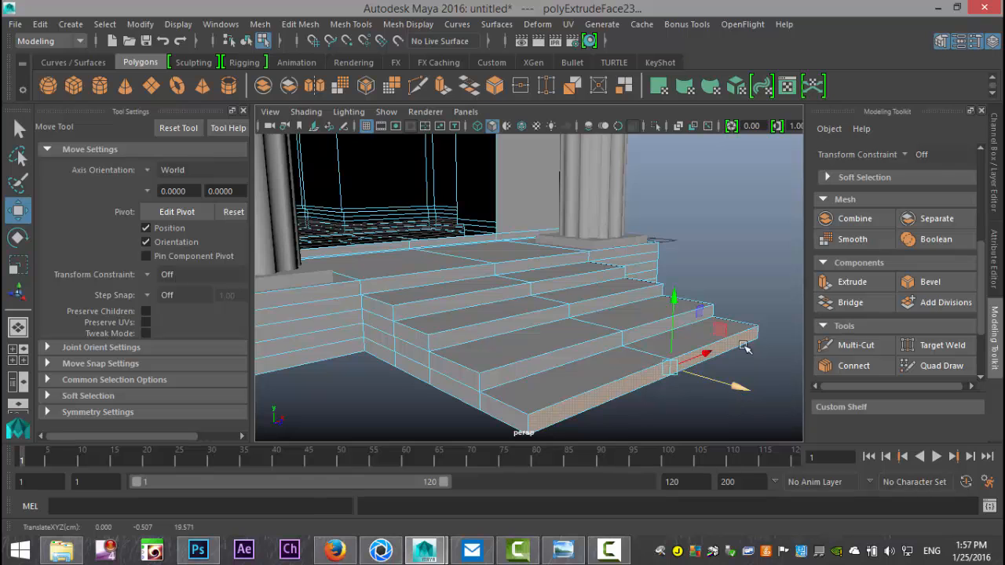
pyautogui.click(743, 218)
# Step: Create a polygon cube and move it out into the open space beside the building's front wing
pyautogui.scroll(-5, 658, 274)
pyautogui.scroll(-3, 652, 276)
pyautogui.keyDown('alt'); pyautogui.moveTo(633, 291); pyautogui.dragTo(645, 374); pyautogui.keyUp('alt')
pyautogui.scroll(5, 645, 374)
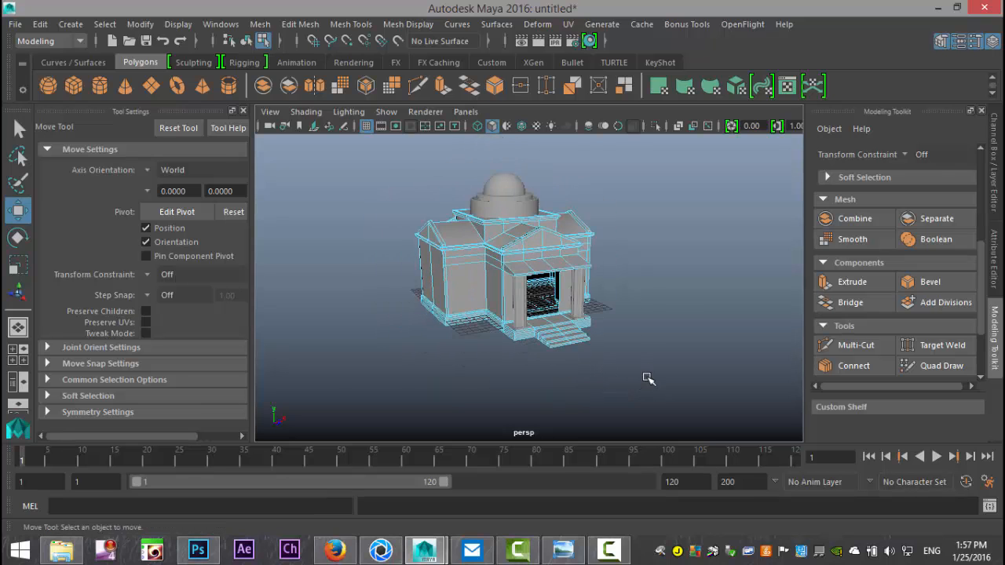
pyautogui.scroll(-5, 660, 357)
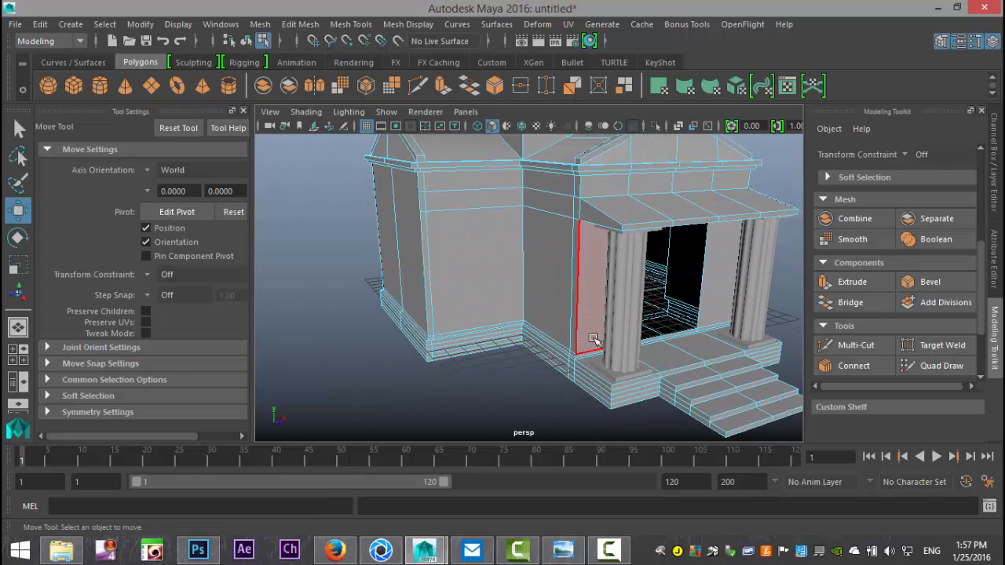
pyautogui.click(74, 87)
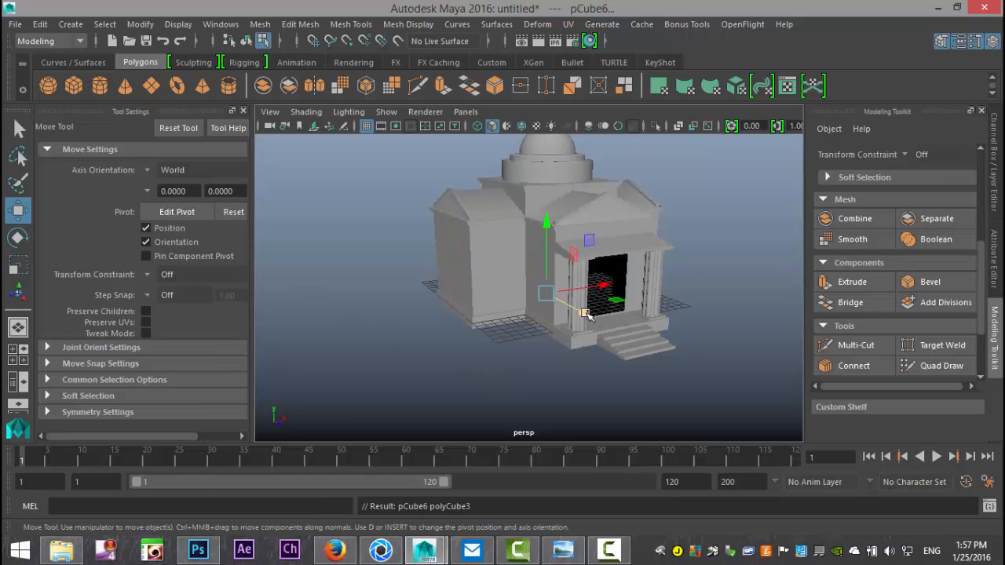
pyautogui.moveTo(605, 284); pyautogui.dragTo(395, 398, button='middle')
# Step: Scale the new cube into a flat, elongated rectangular block for the wall corners
pyautogui.press('r')
pyautogui.moveTo(437, 353); pyautogui.dragTo(390, 382)
pyautogui.click(416, 385)
pyautogui.moveTo(375, 359); pyautogui.dragTo(442, 118, button='right')
pyautogui.click(371, 360)
pyautogui.moveTo(430, 350); pyautogui.dragTo(441, 347)
pyautogui.keyDown('alt'); pyautogui.moveTo(532, 374); pyautogui.dragTo(467, 353); pyautogui.keyUp('alt')
pyautogui.press('f')
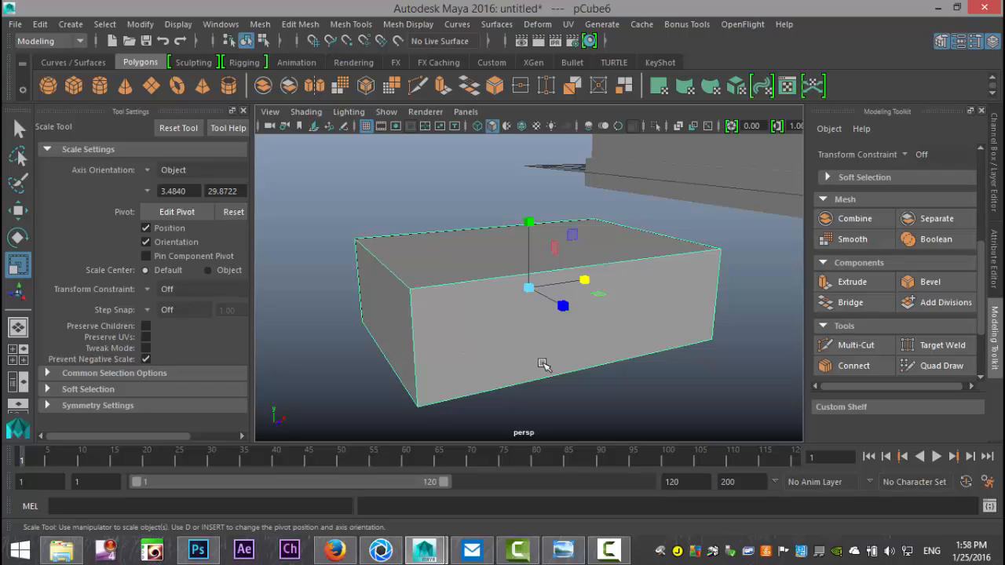
# Step: Duplicate the flat block, stack the copy on top of it, and rotate the copy 90° about the vertical axis
pyautogui.hotkey('ctrl', 'd')
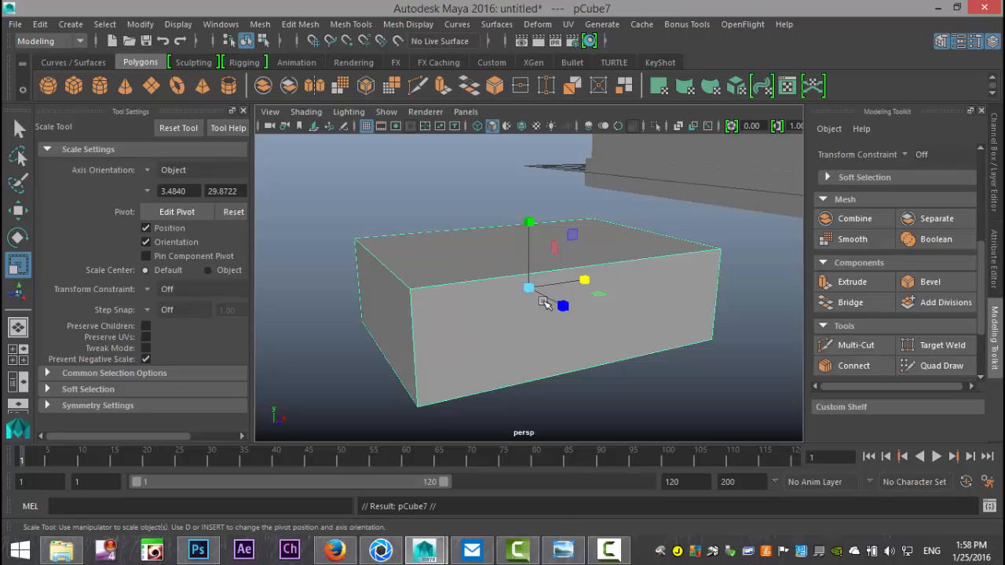
pyautogui.press('w')
pyautogui.moveTo(528, 222); pyautogui.dragTo(545, 116)
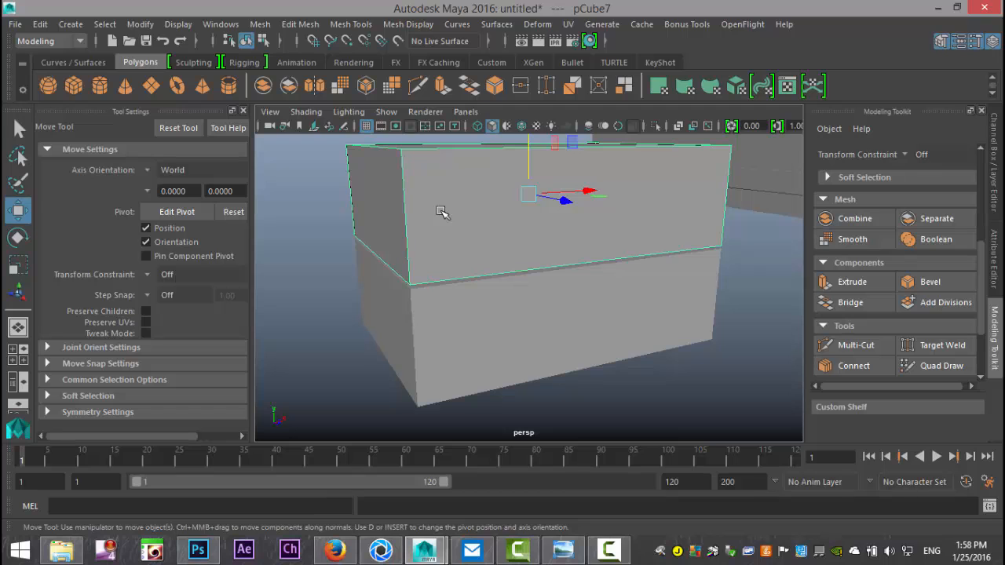
pyautogui.press('e')
pyautogui.press('j')
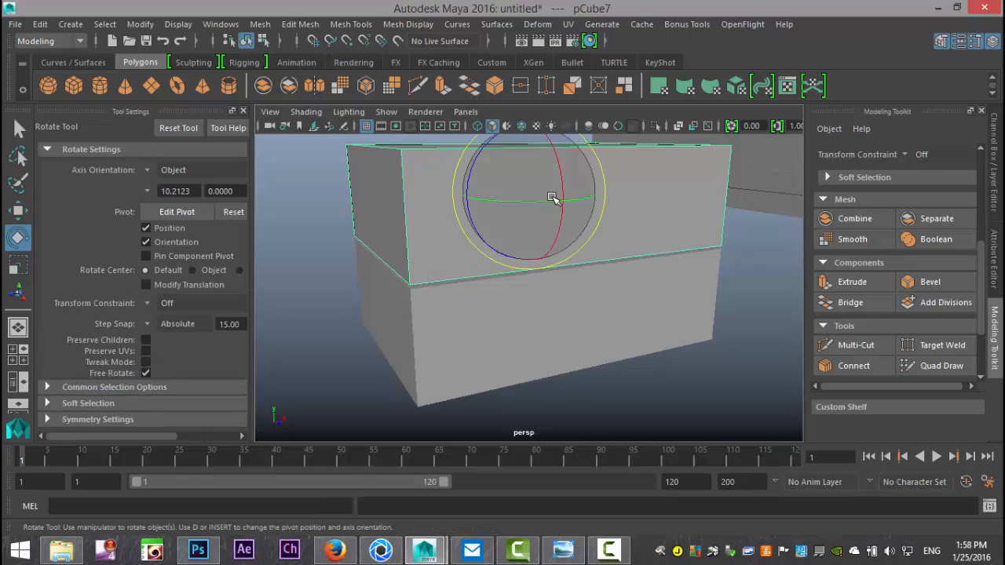
pyautogui.moveTo(508, 199); pyautogui.dragTo(609, 214)
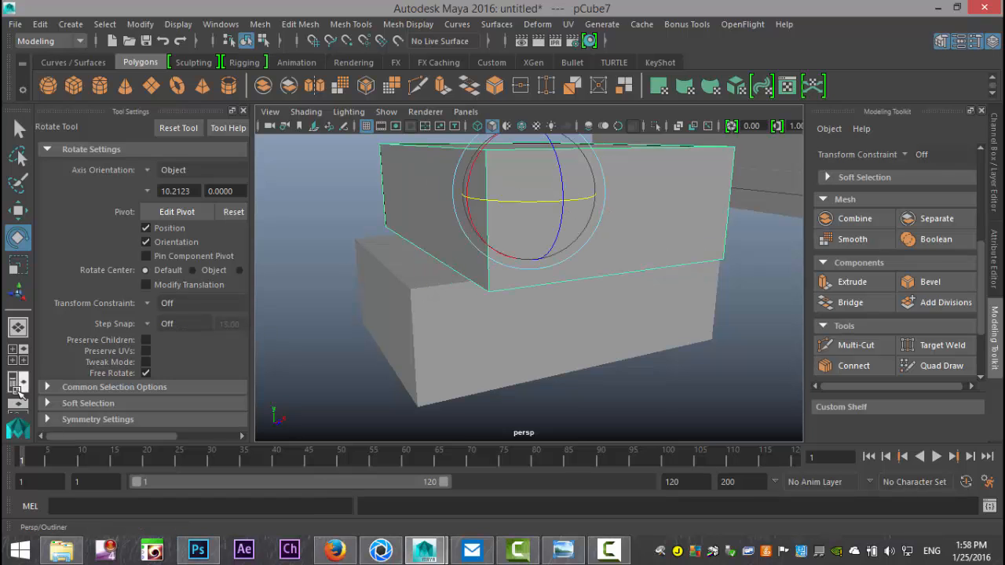
# Step: In the top view, move the rotated block so its front-left corner lines up with the corner of the block below
pyautogui.click(19, 352)
pyautogui.press('space')
pyautogui.keyDown('alt'); pyautogui.moveTo(364, 278); pyautogui.dragTo(720, 187, button='middle'); pyautogui.keyUp('alt')
pyautogui.press('f')
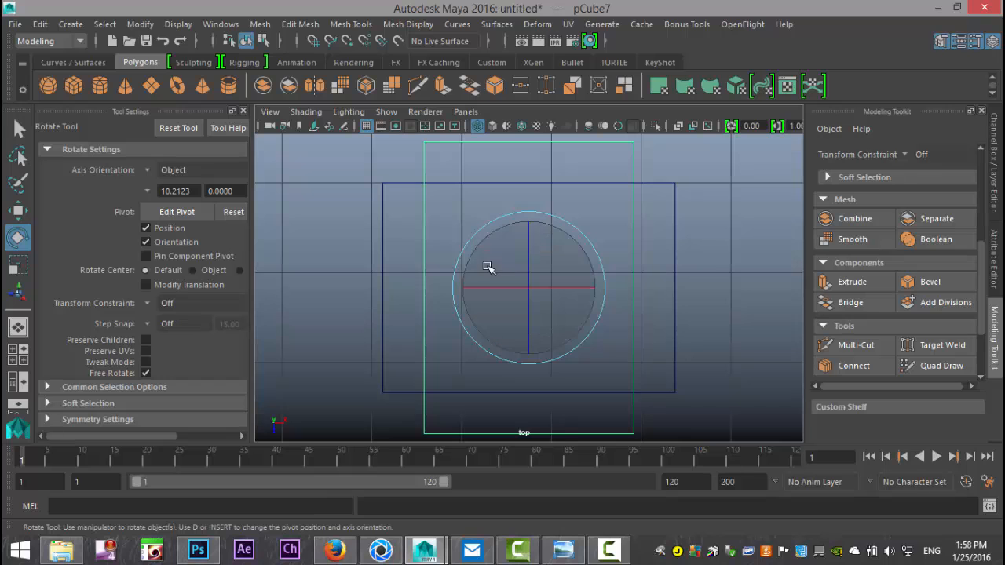
pyautogui.press('w')
pyautogui.moveTo(528, 287); pyautogui.dragTo(488, 247)
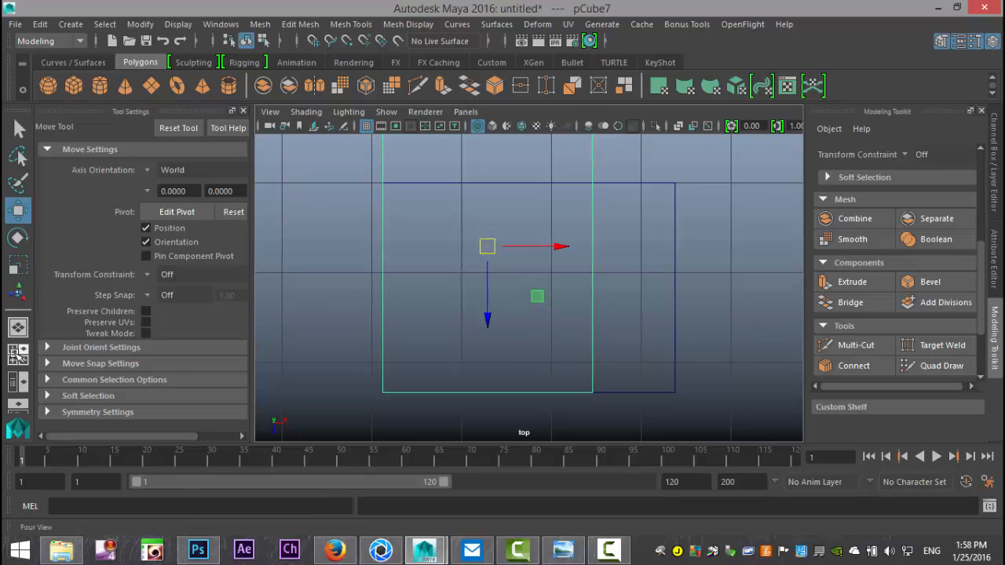
# Step: Duplicate both blocks together and stack the copies on the originals, fine-tuning their height in the front view to about Y 2.06
pyautogui.click(17, 355)
pyautogui.press('space')
pyautogui.click(455, 349)
pyautogui.scroll(-3, 660, 370)
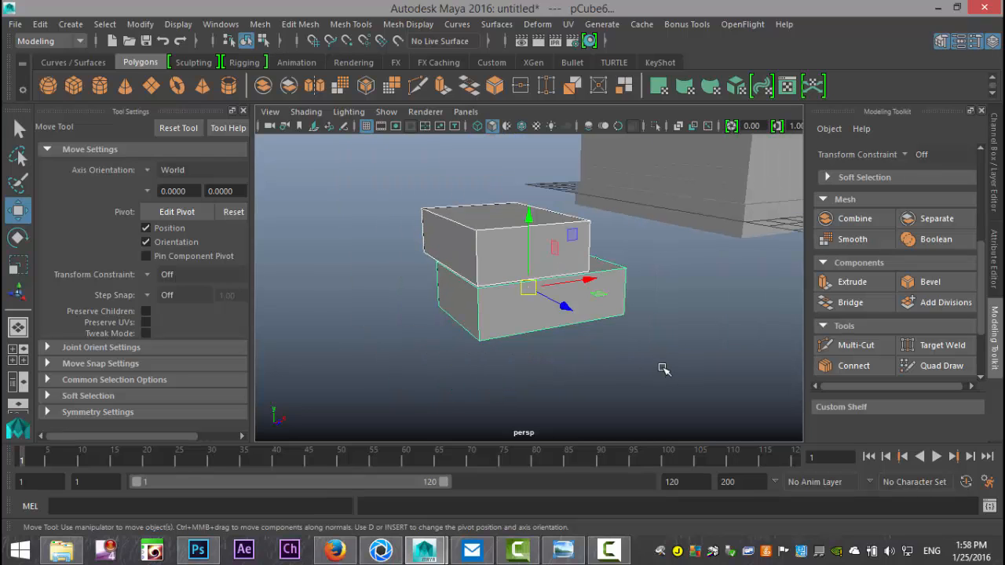
pyautogui.hotkey('ctrl', 'd')
pyautogui.moveTo(531, 212); pyautogui.dragTo(547, 116)
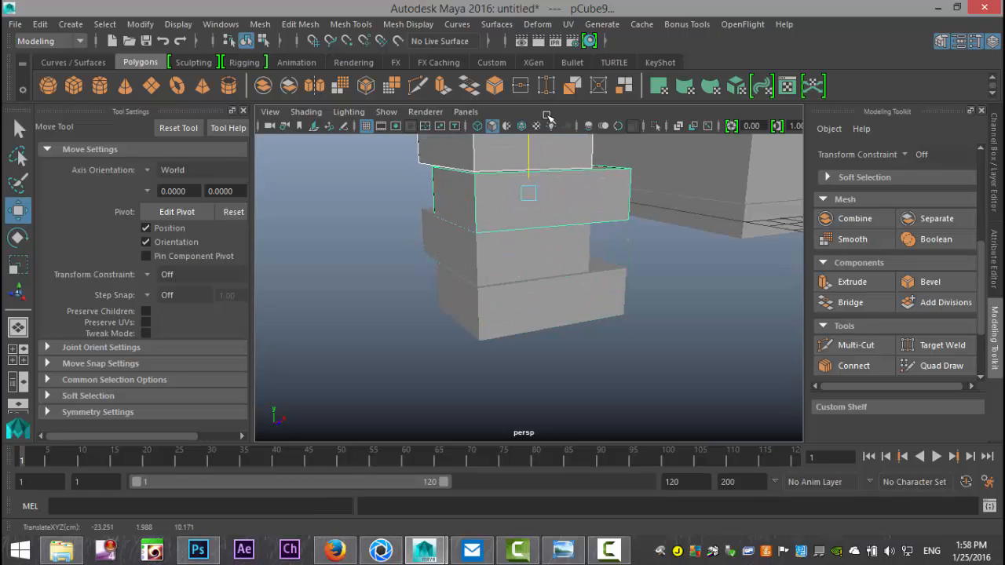
pyautogui.click(19, 355)
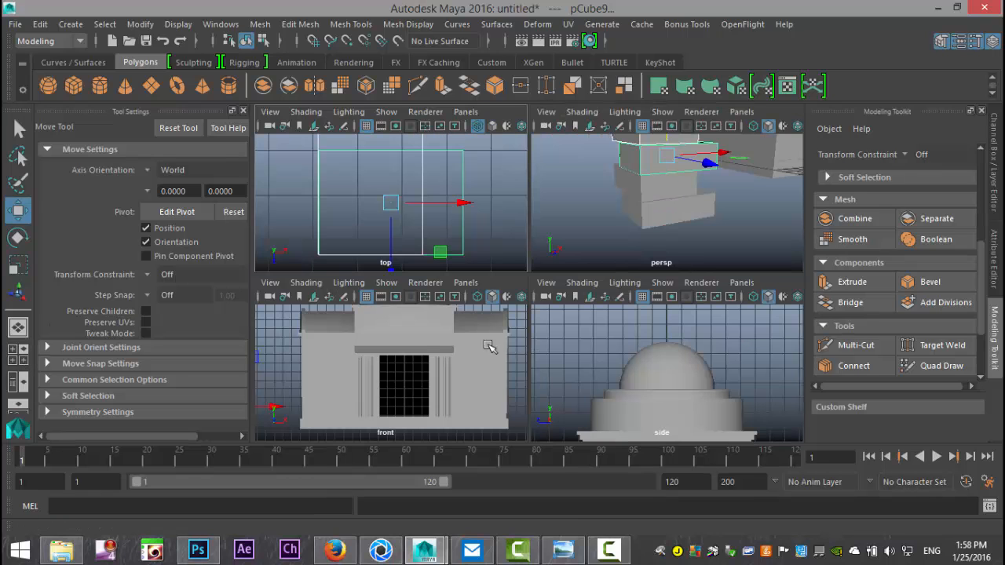
pyautogui.press('space')
pyautogui.scroll(-7, 559, 298)
pyautogui.scroll(3, 558, 300)
pyautogui.moveTo(526, 251); pyautogui.dragTo(529, 247)
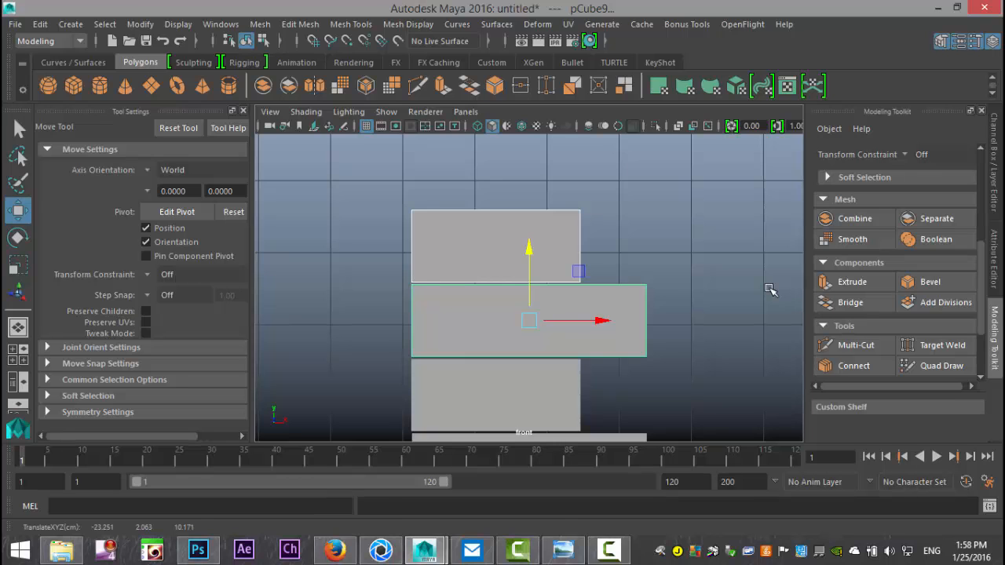
# Step: Repeat the duplication with the same upward offset until the stack is twelve alternating blocks high
pyautogui.hotkey('shift', 'd')
pyautogui.scroll(-5, 579, 332)
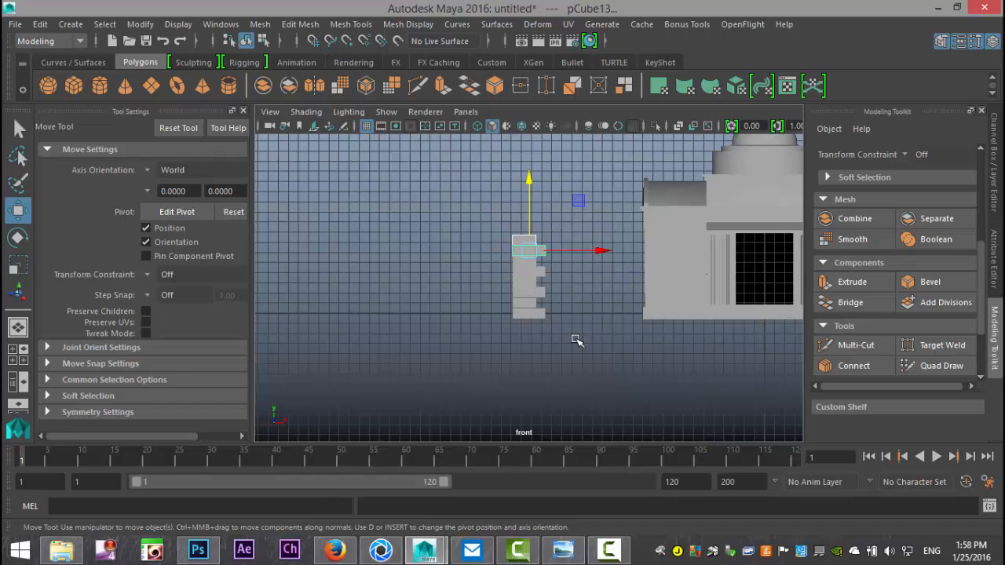
pyautogui.hotkey('shift', 'd')
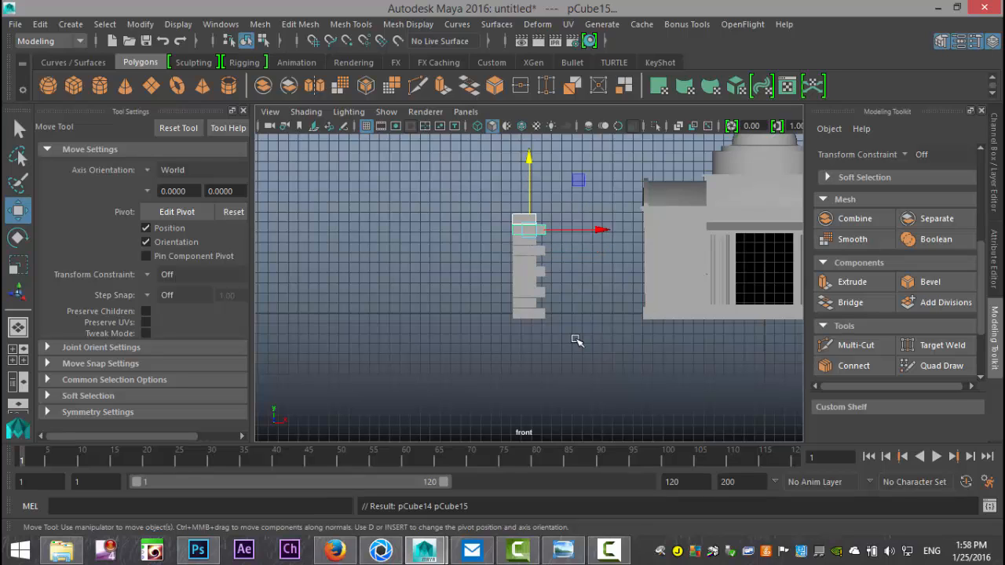
pyautogui.hotkey('shift', 'd')
pyautogui.hotkey('shift', 'd')
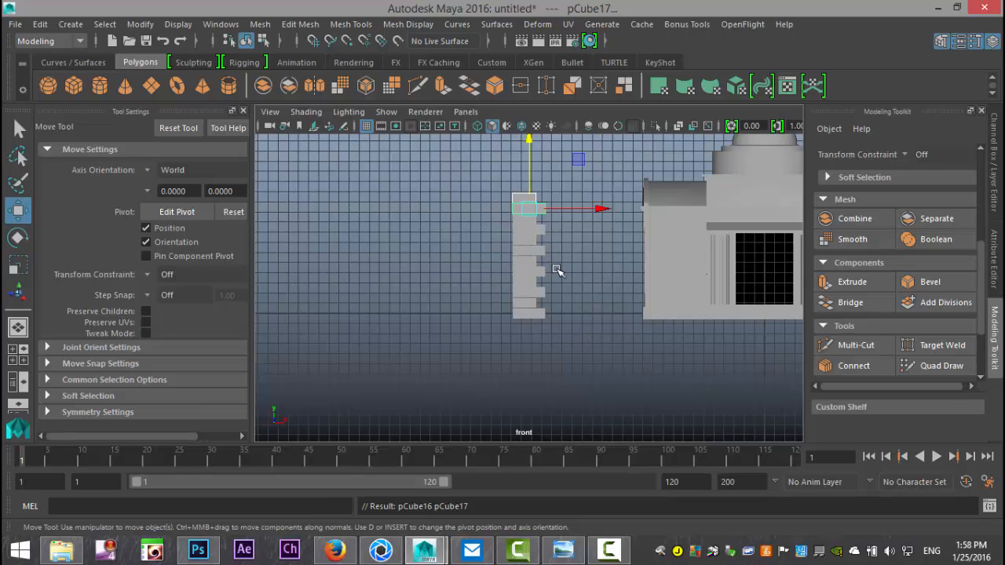
# Step: Select the whole block stack and move it along X to about -12.79, at the building's left edge
pyautogui.moveTo(474, 176); pyautogui.dragTo(528, 367)
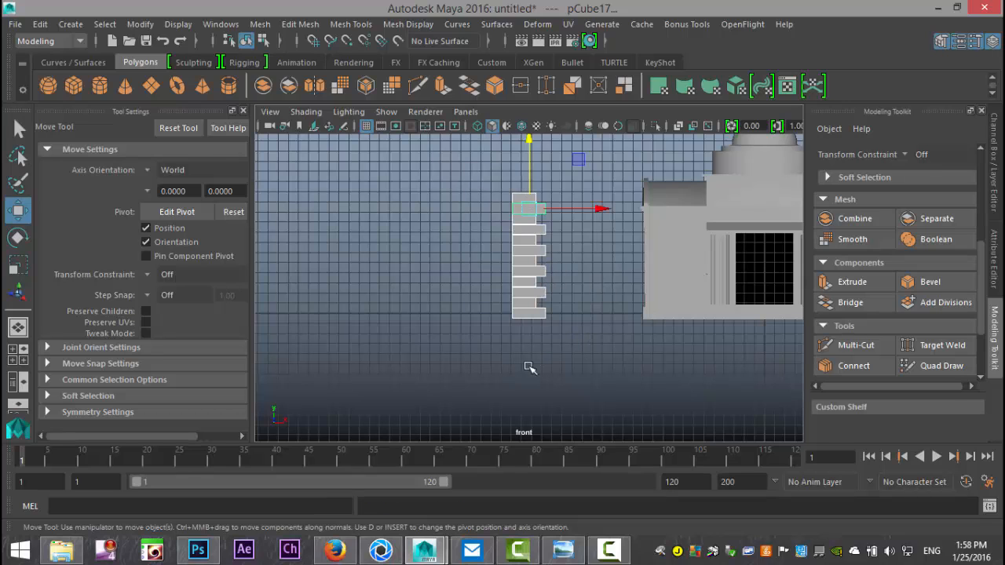
pyautogui.moveTo(620, 213); pyautogui.dragTo(705, 223)
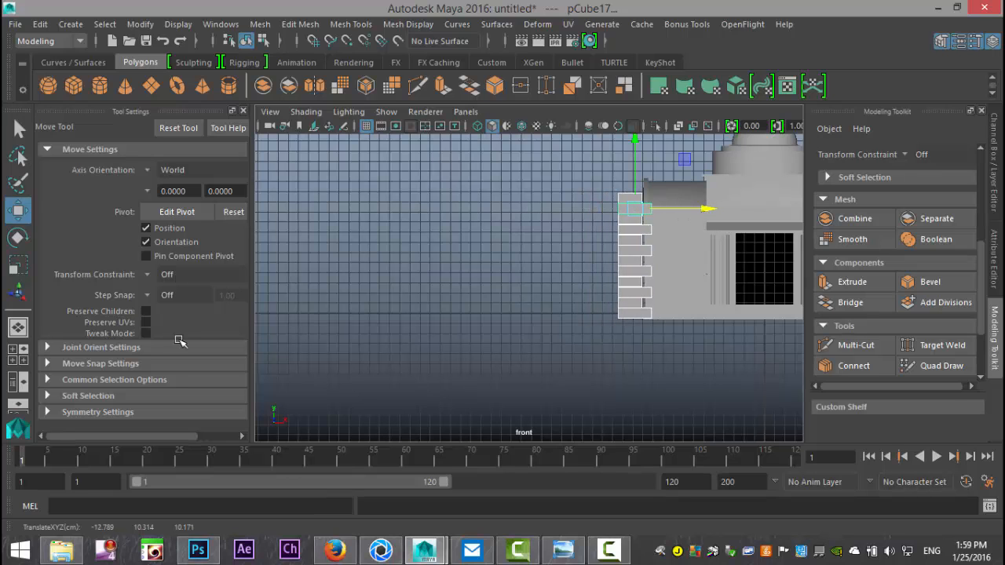
pyautogui.click(18, 355)
pyautogui.press('space')
pyautogui.press('f')
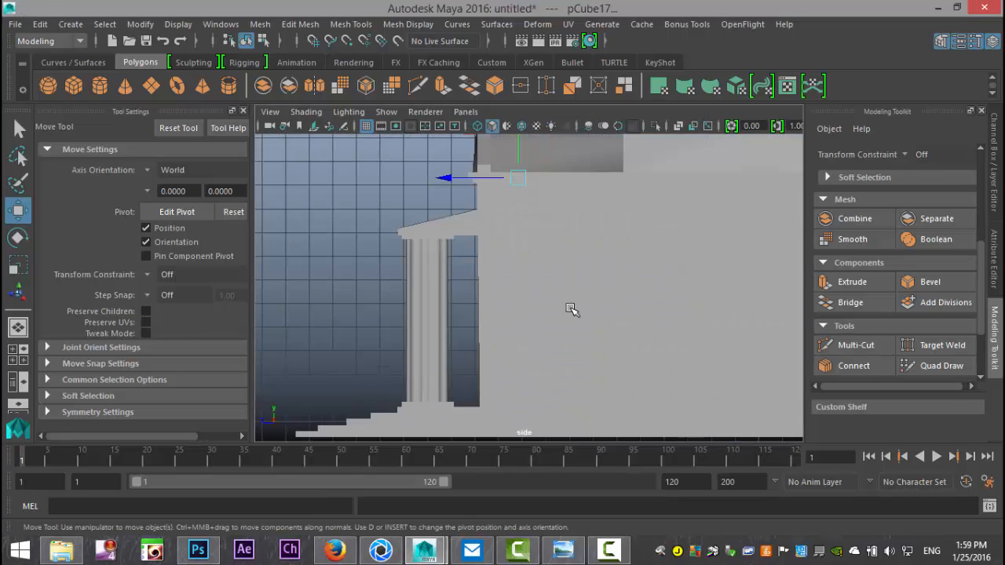
pyautogui.scroll(-4, 572, 312)
pyautogui.scroll(3, 572, 317)
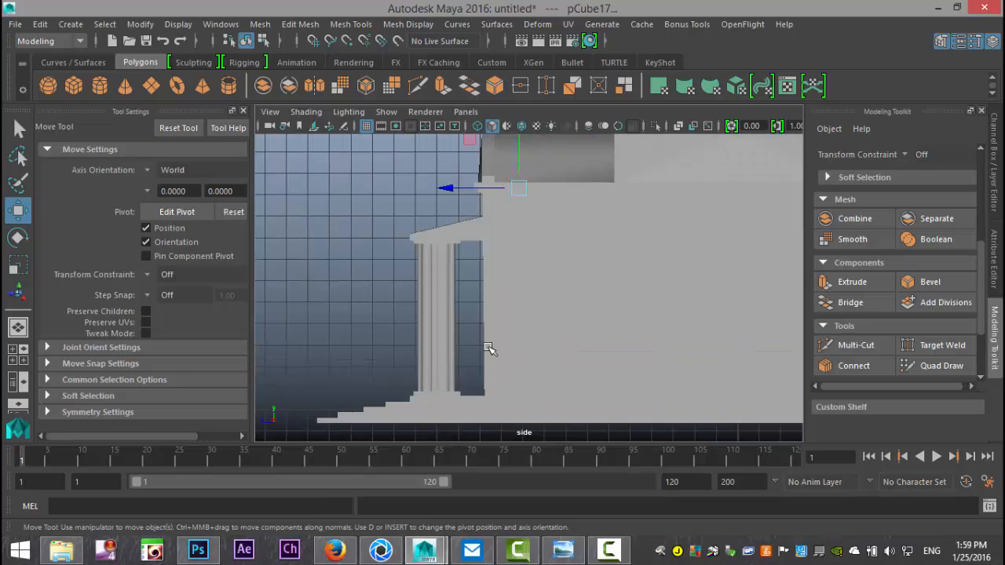
# Step: In the perspective view, move the block stack along Z and X to wrap the left wing's front corner
pyautogui.click(19, 355)
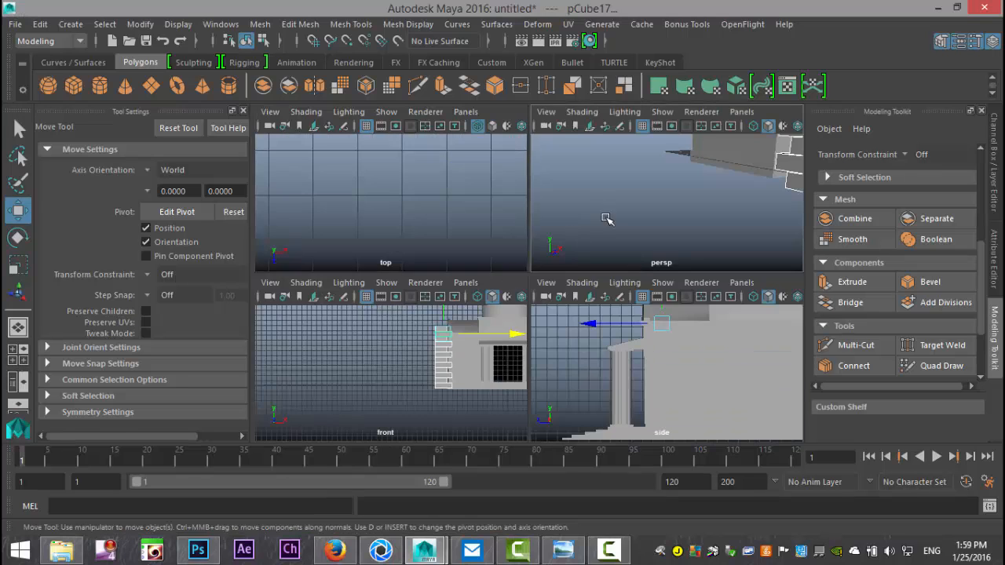
pyautogui.press('space')
pyautogui.press('f')
pyautogui.keyDown('alt'); pyautogui.moveTo(412, 321); pyautogui.dragTo(560, 338); pyautogui.keyUp('alt')
pyautogui.moveTo(604, 194); pyautogui.dragTo(509, 223)
pyautogui.keyDown('alt'); pyautogui.moveTo(519, 314); pyautogui.dragTo(384, 308); pyautogui.keyUp('alt')
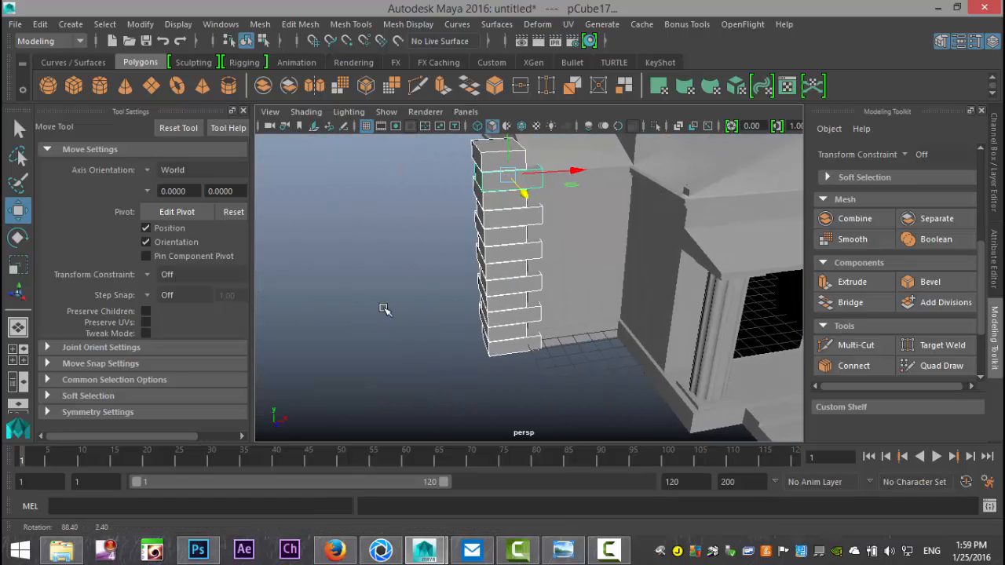
pyautogui.moveTo(571, 173); pyautogui.dragTo(549, 212)
# Step: Undo the trial move of the top block and delete the surplus blocks at the top of the corner stack
pyautogui.click(503, 149)
pyautogui.moveTo(503, 149); pyautogui.dragTo(509, 133)
pyautogui.keyDown('alt'); pyautogui.moveTo(385, 268); pyautogui.dragTo(500, 196); pyautogui.keyUp('alt')
pyautogui.hotkey('ctrl', 'z')
pyautogui.hotkey('ctrl', 'd')
pyautogui.click(487, 197)
pyautogui.press('Delete')
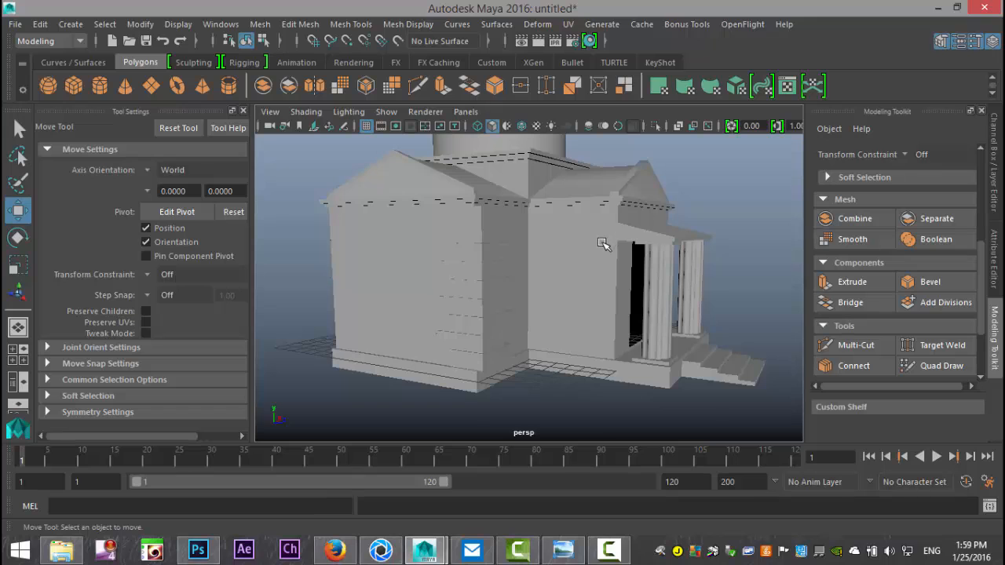
pyautogui.scroll(2, 589, 353)
pyautogui.click(456, 196)
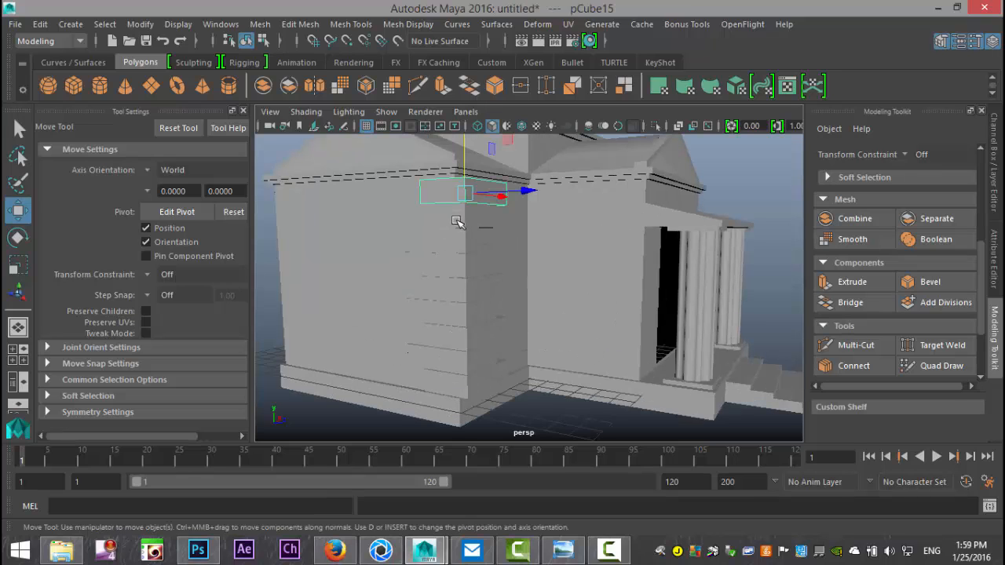
pyautogui.keyDown('shift'); pyautogui.click(454, 218); pyautogui.keyUp('shift')
pyautogui.keyDown('shift'); pyautogui.click(454, 239); pyautogui.keyUp('shift')
pyautogui.keyDown('shift'); pyautogui.click(457, 269); pyautogui.keyUp('shift')
pyautogui.keyDown('shift'); pyautogui.click(453, 293); pyautogui.keyUp('shift')
pyautogui.keyDown('shift'); pyautogui.click(453, 314); pyautogui.keyUp('shift')
pyautogui.keyDown('shift'); pyautogui.click(454, 336); pyautogui.keyUp('shift')
pyautogui.keyDown('shift'); pyautogui.click(455, 358); pyautogui.keyUp('shift')
pyautogui.keyDown('shift'); pyautogui.click(457, 383); pyautogui.keyUp('shift')
pyautogui.moveTo(540, 382)
pyautogui.keyDown('alt'); pyautogui.mouseDown()
pyautogui.moveTo(612, 393)
pyautogui.moveTo(544, 391)
pyautogui.mouseUp(); pyautogui.keyUp('alt')
pyautogui.keyDown('alt'); pyautogui.moveTo(669, 344); pyautogui.dragTo(494, 336); pyautogui.keyUp('alt')
pyautogui.click(449, 286)
pyautogui.keyDown('alt'); pyautogui.moveTo(449, 285); pyautogui.dragTo(534, 262); pyautogui.keyUp('alt')
# Step: Select all the blocks in the left wing's corner stack, combine them into one mesh and center its pivot
pyautogui.click(533, 201)
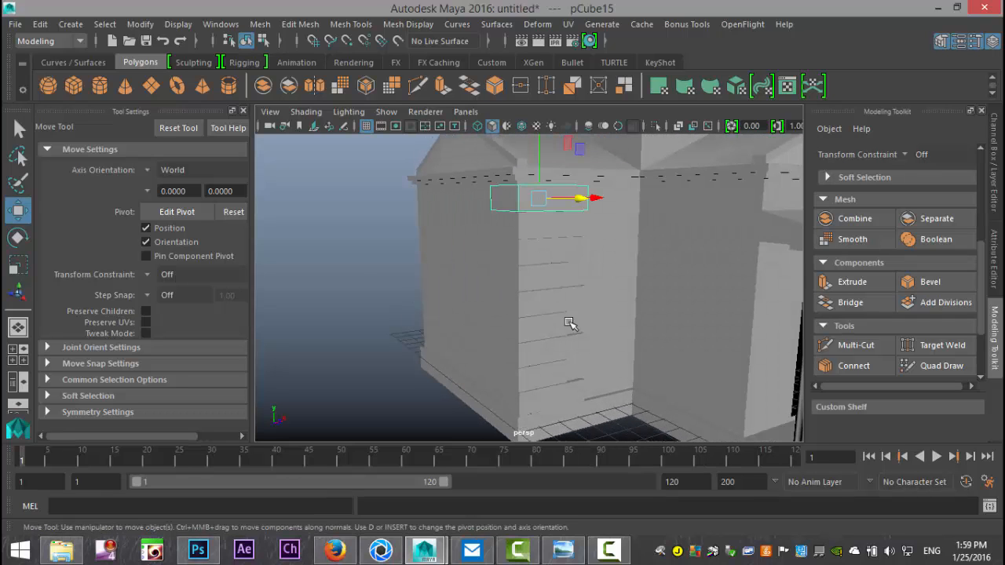
pyautogui.click(534, 388)
pyautogui.hotkey('shift', 'd')
pyautogui.hotkey('shift', 'd')
pyautogui.hotkey('shift', 'd')
pyautogui.hotkey('shift', 'd')
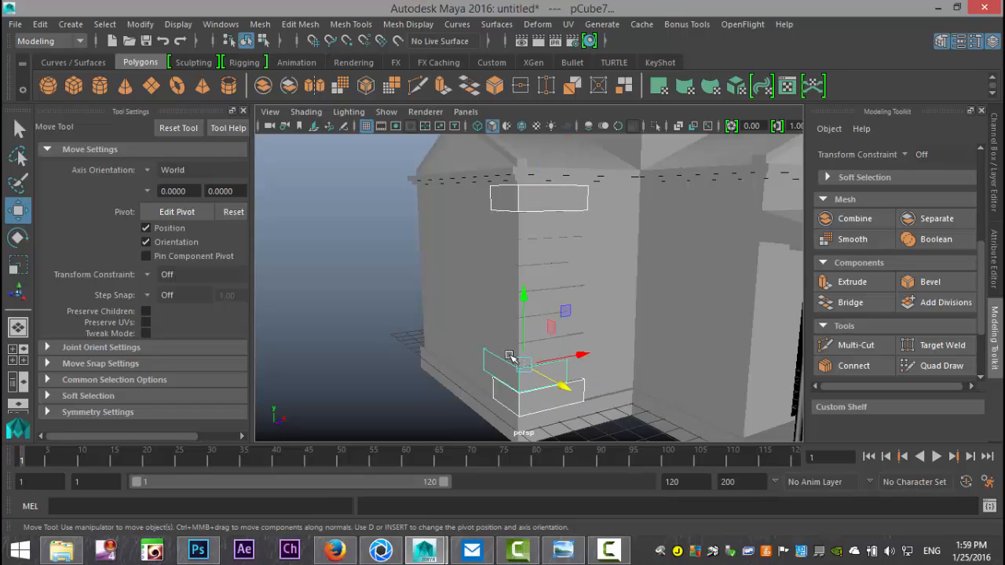
pyautogui.hotkey('shift', 'd')
pyautogui.hotkey('shift', 'd')
pyautogui.hotkey('shift', 'd')
pyautogui.hotkey('shift', 'd')
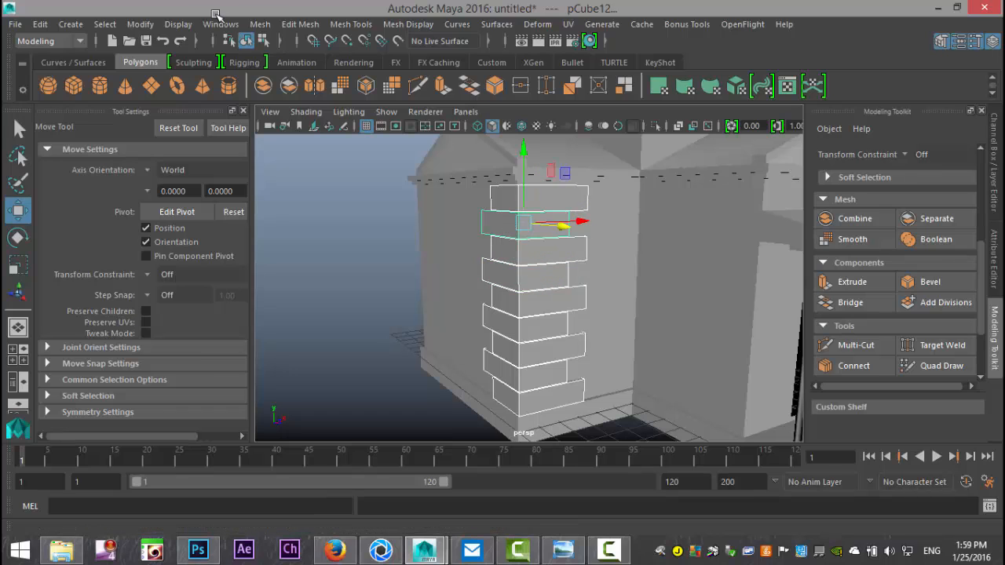
pyautogui.click(260, 24)
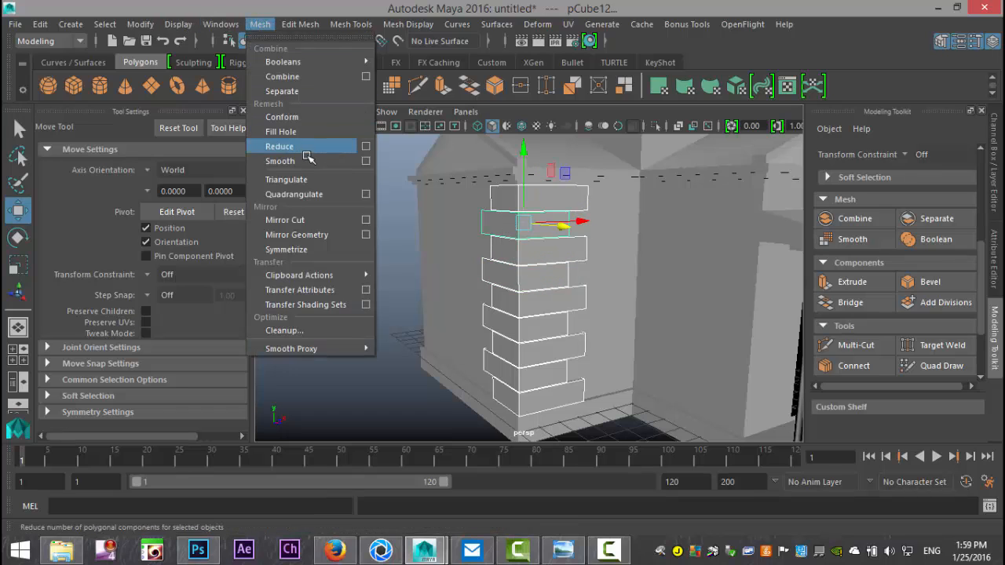
pyautogui.click(303, 76)
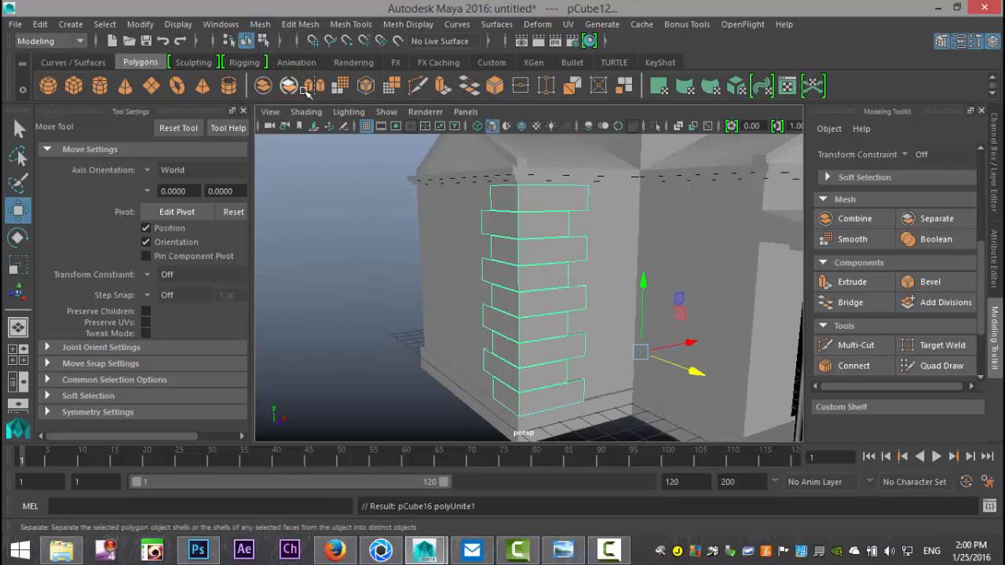
pyautogui.click(137, 24)
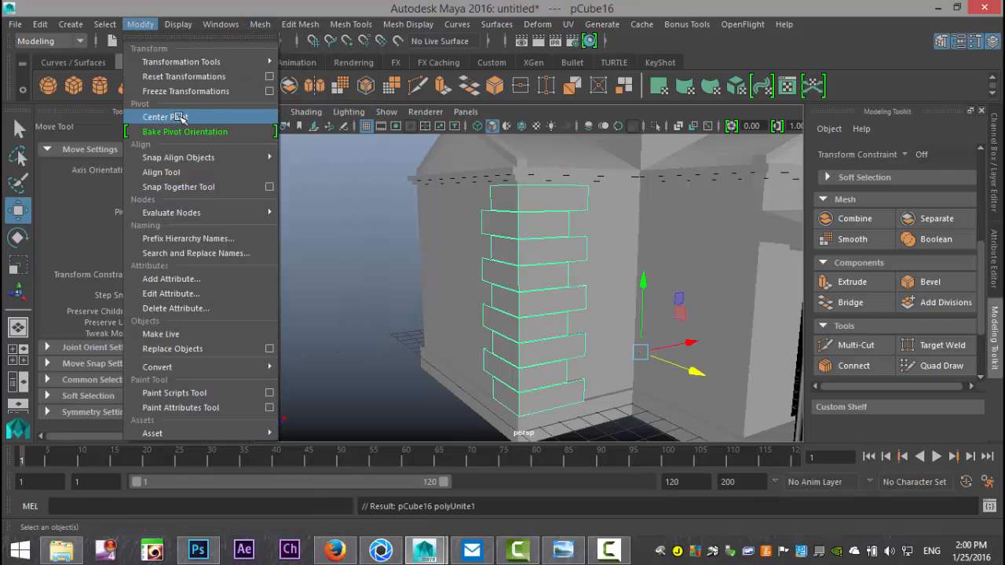
pyautogui.click(228, 117)
# Step: Duplicate the combined block stack and move the copy along X to about 12.24, at the right wing's front corner
pyautogui.scroll(-5, 385, 248)
pyautogui.keyDown('alt'); pyautogui.moveTo(673, 340); pyautogui.dragTo(497, 322); pyautogui.keyUp('alt')
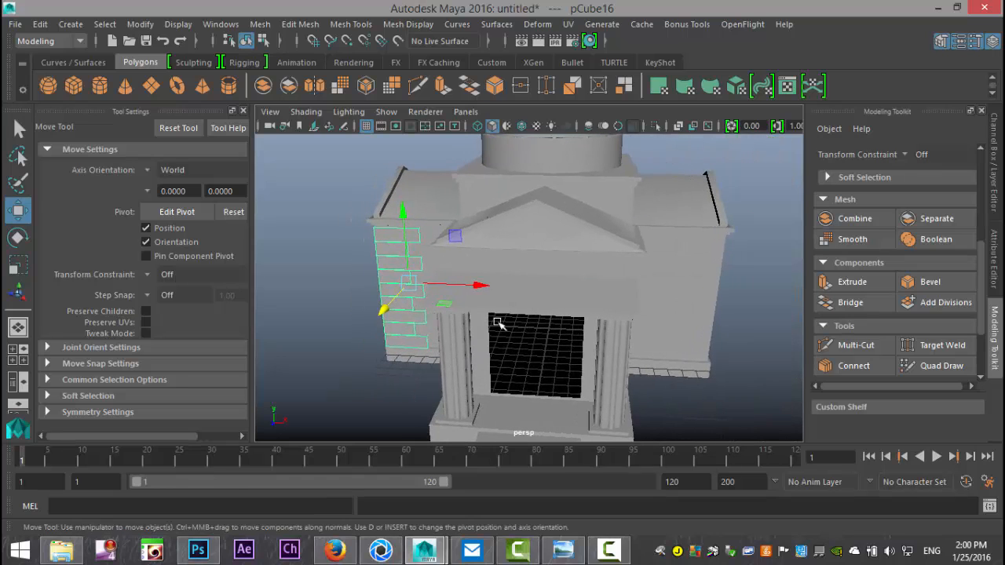
pyautogui.hotkey('ctrl', 'd')
pyautogui.moveTo(476, 296); pyautogui.dragTo(799, 334)
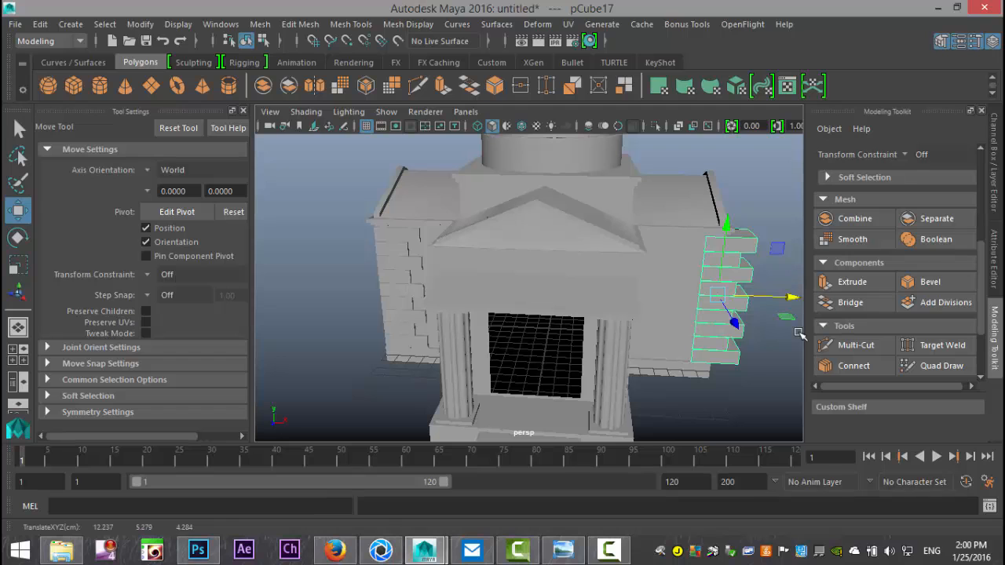
# Step: Rotate the duplicated stack in snapped increments and reposition it to wrap around the right wing's front corner
pyautogui.press('e')
pyautogui.press('j')
pyautogui.moveTo(677, 313); pyautogui.dragTo(654, 378)
pyautogui.press('w')
pyautogui.moveTo(730, 439); pyautogui.dragTo(697, 422, button='middle')
pyautogui.keyDown('alt'); pyautogui.moveTo(526, 318); pyautogui.dragTo(658, 292); pyautogui.keyUp('alt')
pyautogui.click(745, 377)
pyautogui.keyDown('alt'); pyautogui.moveTo(746, 375); pyautogui.dragTo(720, 357); pyautogui.keyUp('alt')
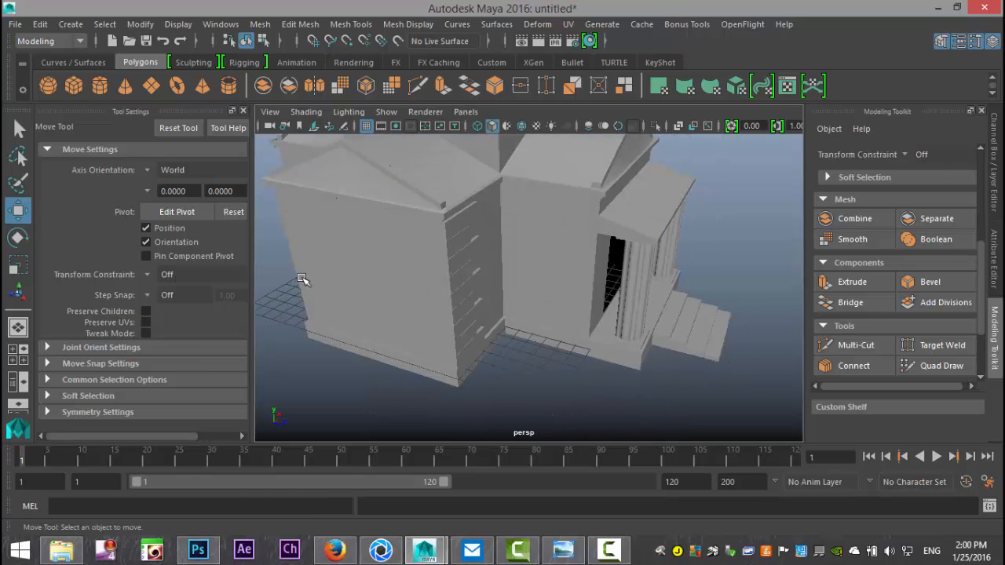
# Step: Create a polygon plane and scale it up uniformly into a large ground extending far around the building
pyautogui.keyDown('alt'); pyautogui.moveTo(631, 344); pyautogui.dragTo(556, 335); pyautogui.keyUp('alt')
pyautogui.scroll(-3, 562, 350)
pyautogui.scroll(1, 563, 350)
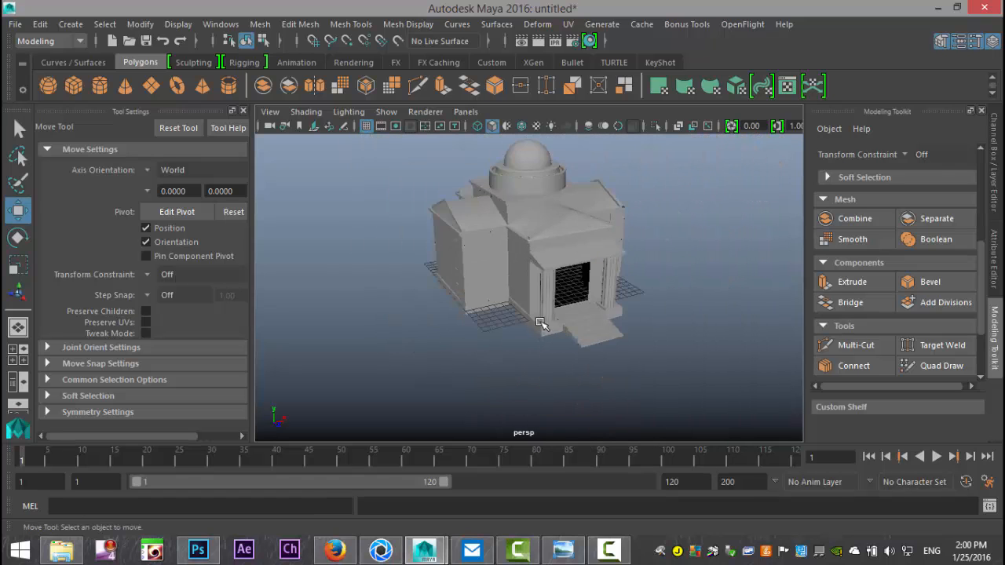
pyautogui.keyDown('alt'); pyautogui.moveTo(540, 323); pyautogui.dragTo(536, 361, button='middle'); pyautogui.keyUp('alt')
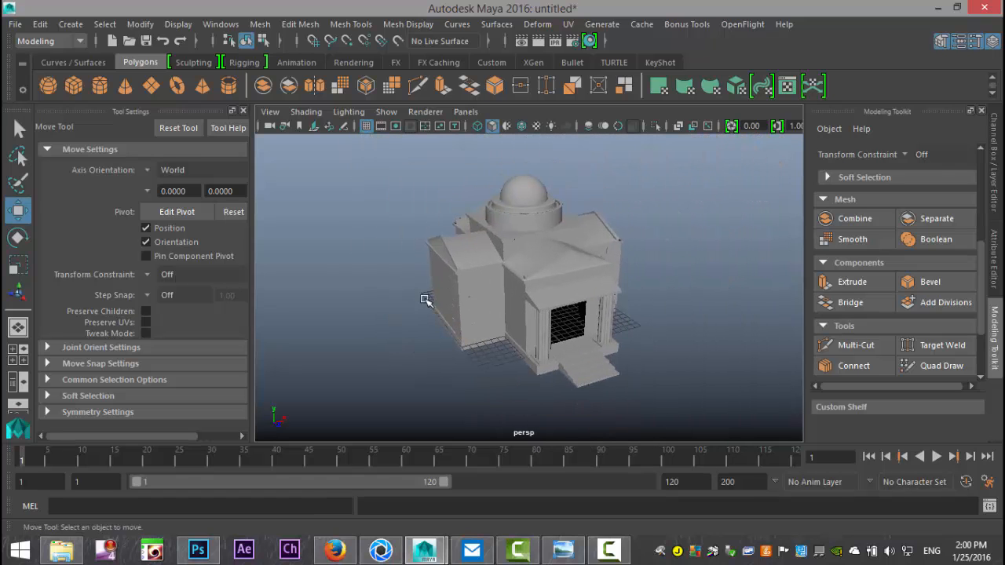
pyautogui.click(244, 110)
pyautogui.click(454, 337)
pyautogui.scroll(-2, 456, 341)
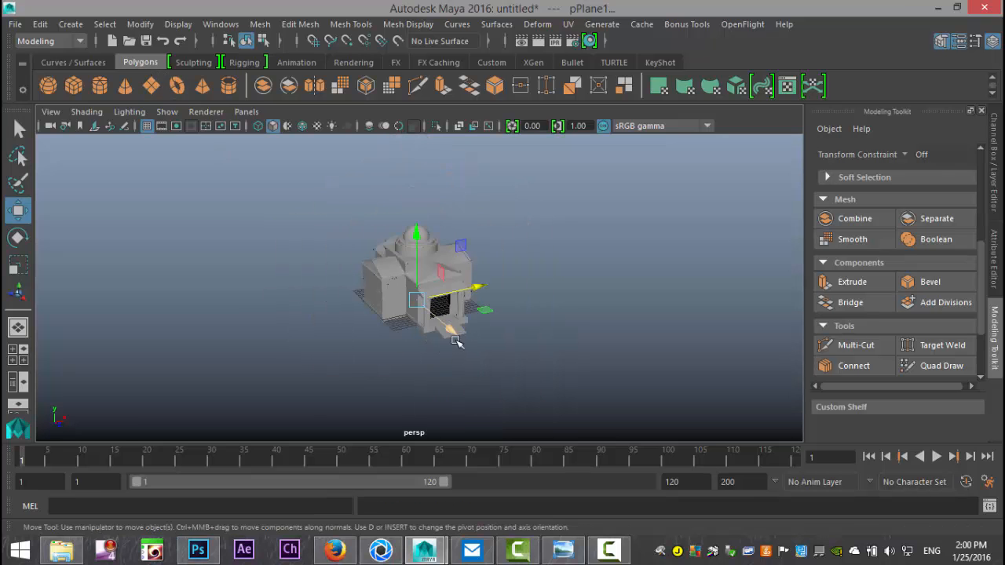
pyautogui.press('r')
pyautogui.moveTo(415, 298); pyautogui.dragTo(549, 314)
pyautogui.moveTo(417, 300); pyautogui.dragTo(845, 351)
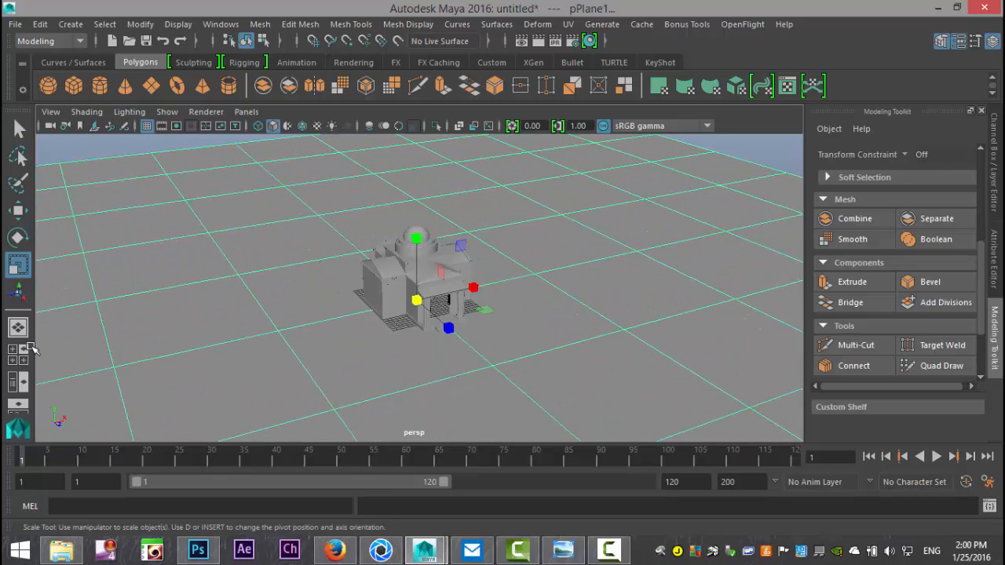
# Step: In the side view, lower the ground plane about 0.59 along Y to the underside of the building's base
pyautogui.click(25, 350)
pyautogui.press('space')
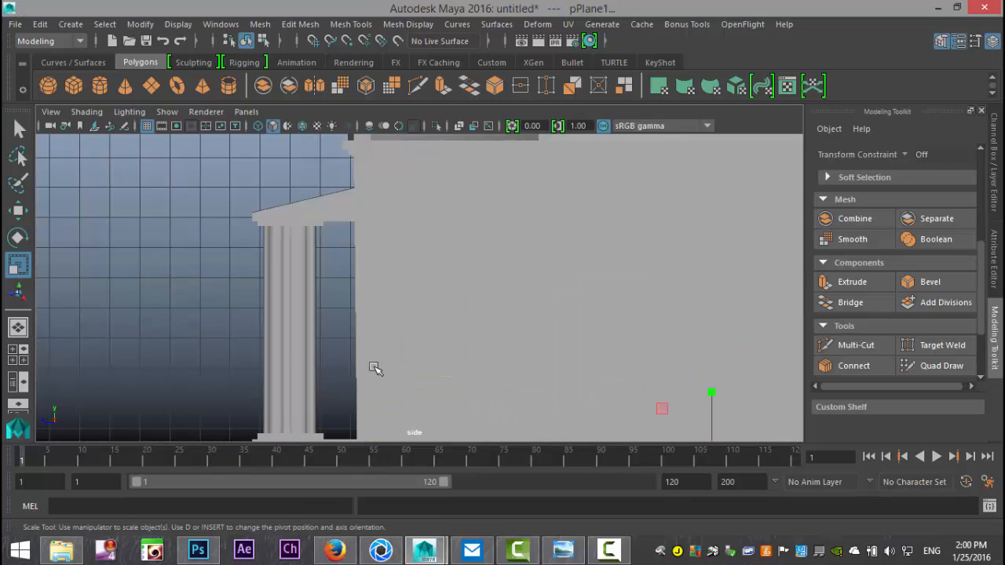
pyautogui.scroll(-3, 424, 381)
pyautogui.keyDown('alt'); pyautogui.moveTo(587, 408); pyautogui.dragTo(609, 312, button='middle'); pyautogui.keyUp('alt')
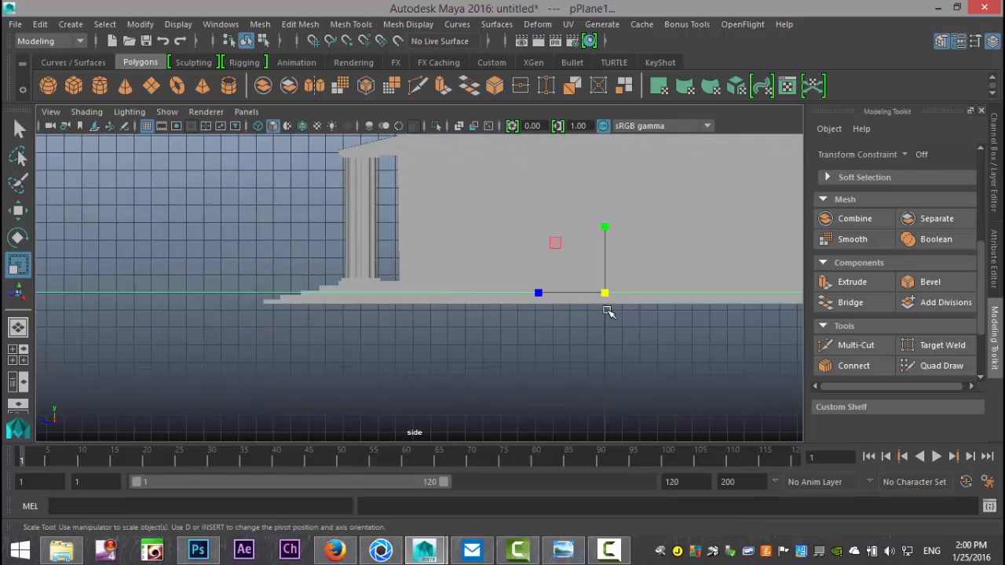
pyautogui.press('w')
pyautogui.moveTo(607, 224); pyautogui.dragTo(611, 233)
pyautogui.moveTo(611, 234); pyautogui.dragTo(610, 236)
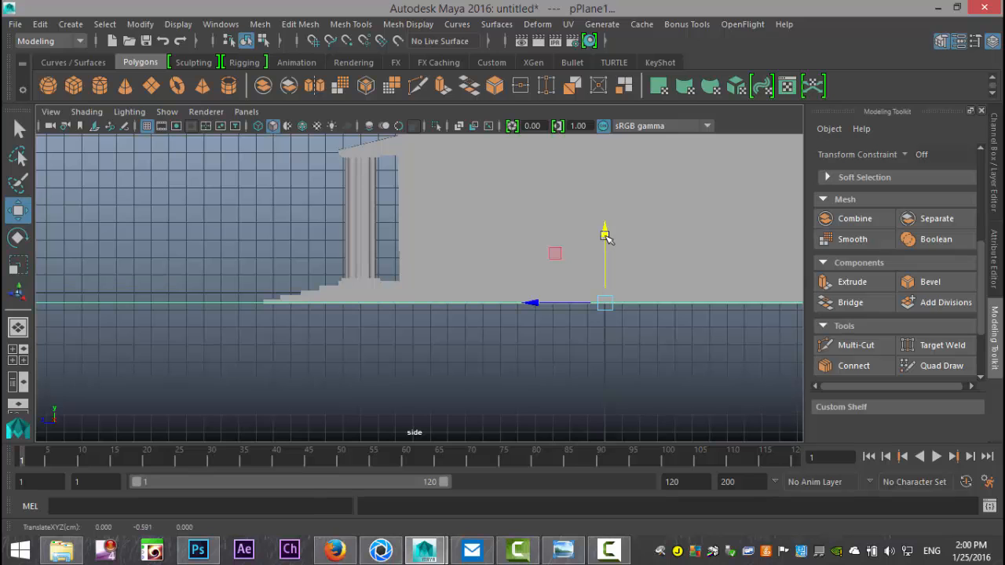
pyautogui.click(19, 354)
pyautogui.press('space')
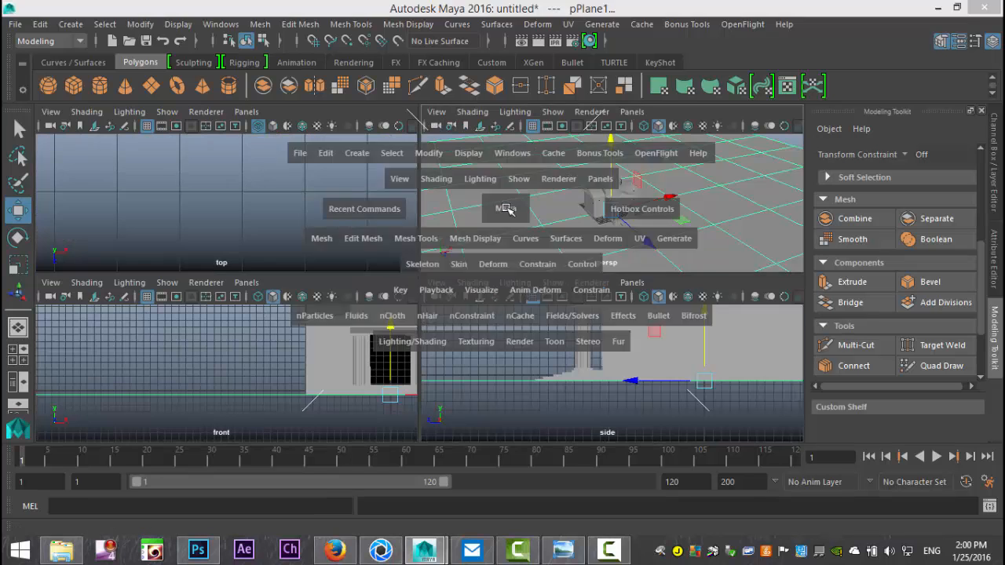
pyautogui.scroll(5, 426, 270)
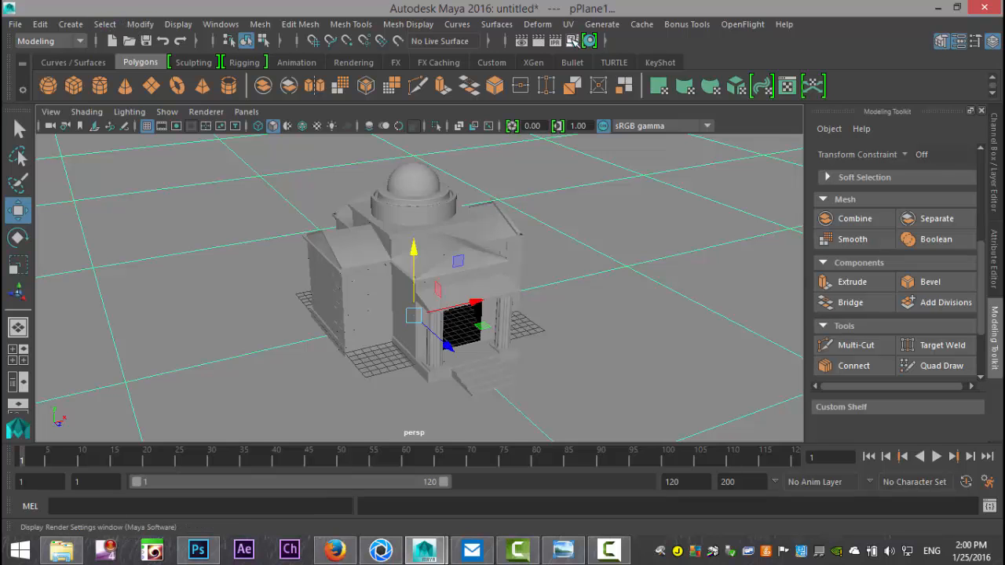
# Step: In the render settings, choose mental ray as the renderer and the HD 1080 image size preset
pyautogui.click(574, 42)
pyautogui.click(114, 58)
pyautogui.click(126, 134)
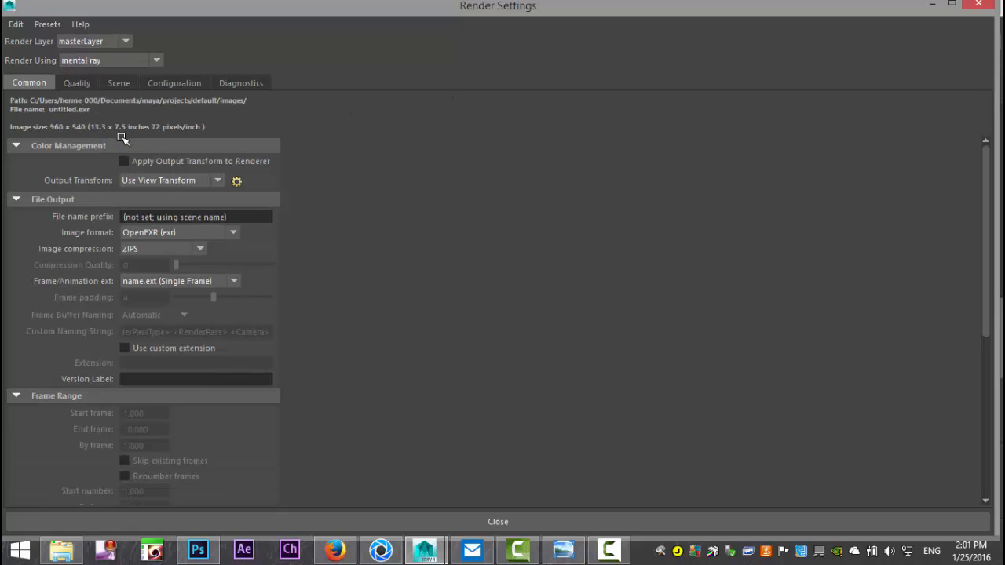
pyautogui.scroll(-3, 134, 255)
pyautogui.scroll(-2, 194, 379)
pyautogui.click(174, 302)
pyautogui.scroll(-2, 195, 431)
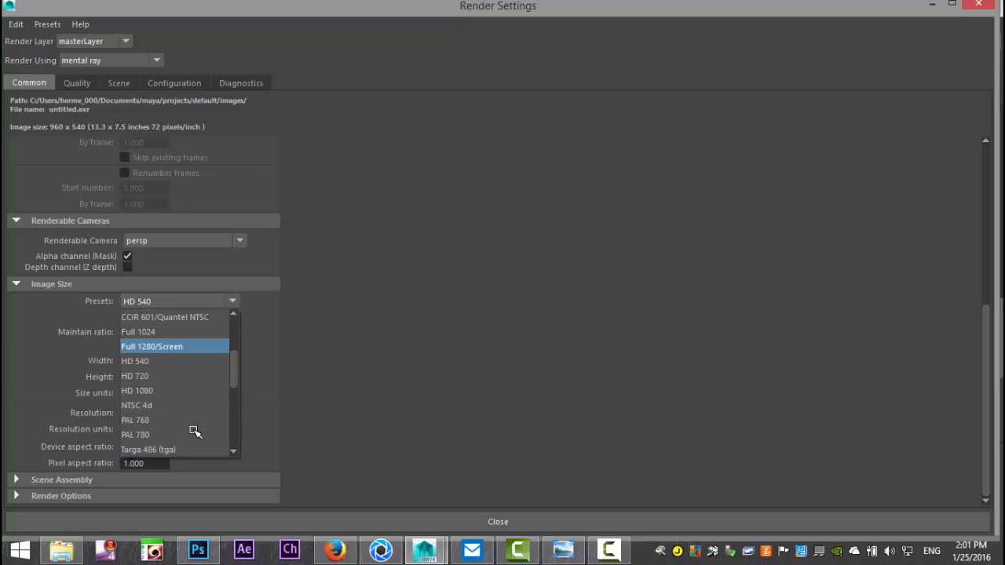
pyautogui.click(171, 390)
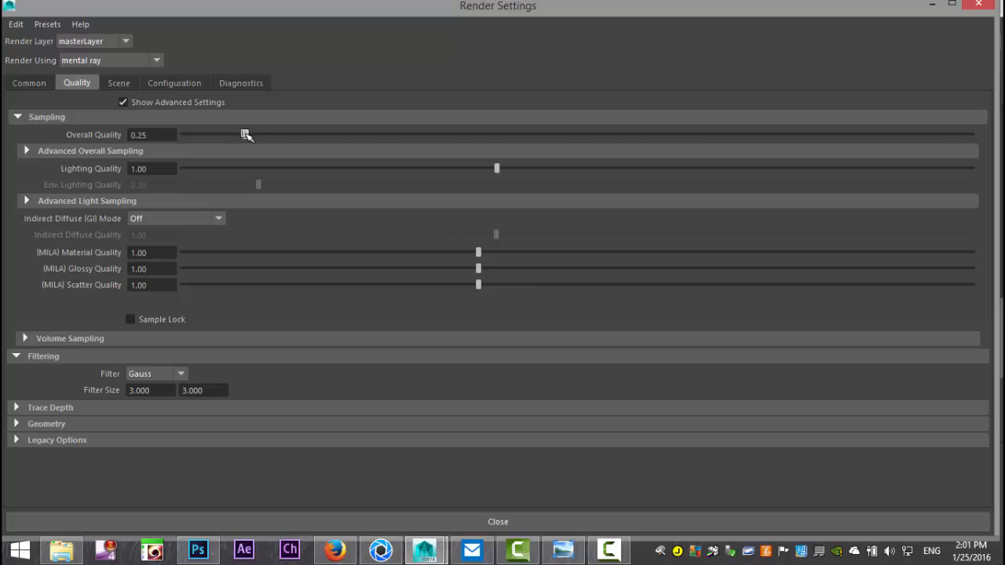
# Step: Raise the overall sampling quality and create a Physical Sun and Sky environment for the scene
pyautogui.moveTo(245, 135); pyautogui.dragTo(788, 135)
pyautogui.click(119, 83)
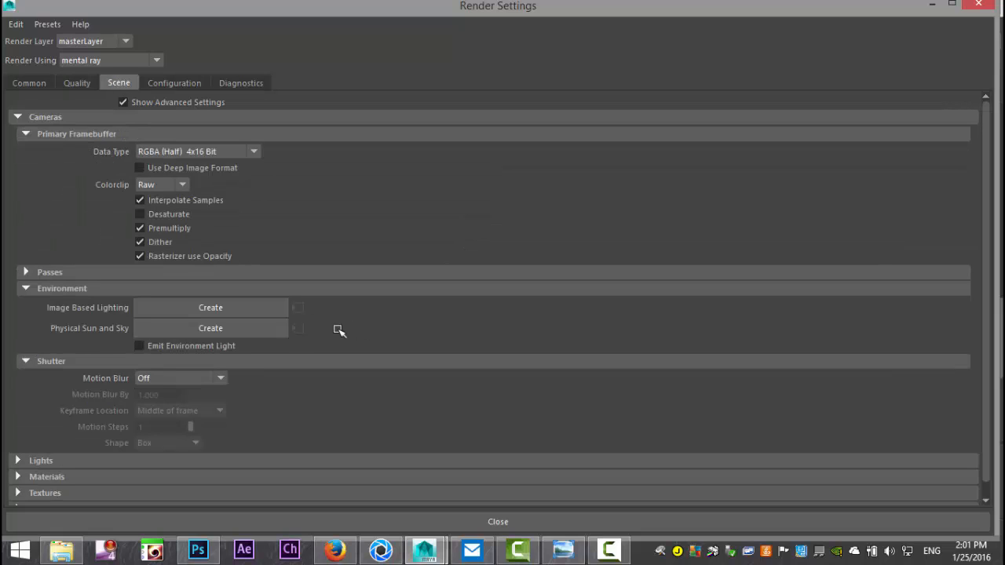
pyautogui.click(226, 328)
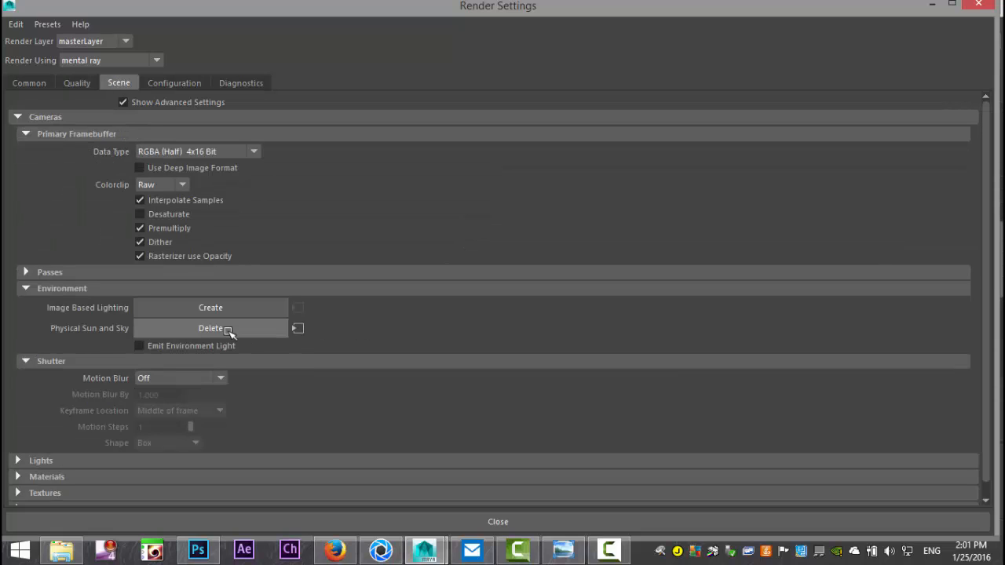
pyautogui.click(932, 5)
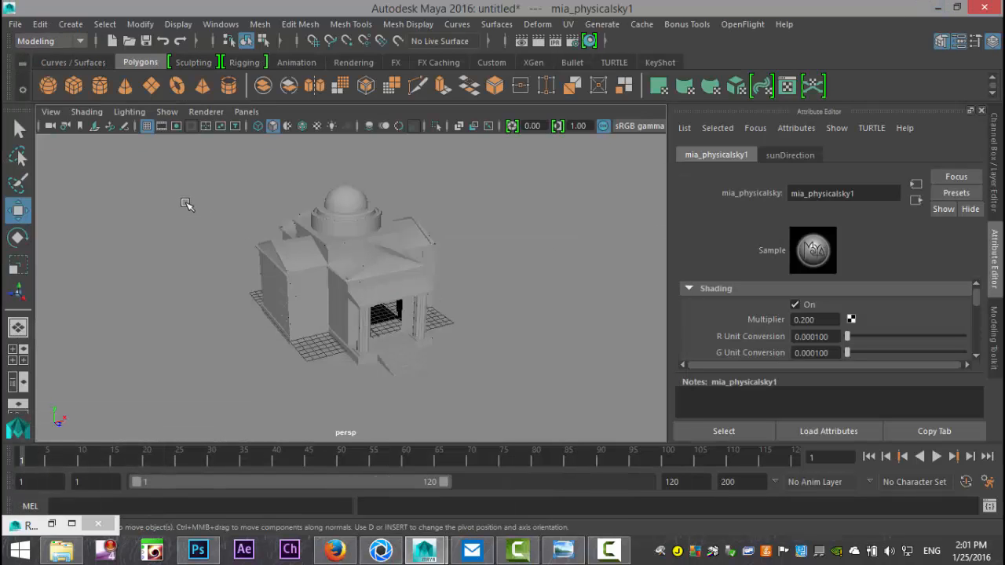
# Step: Display the perspective view with scene lighting and frame the building more closely
pyautogui.press('7')
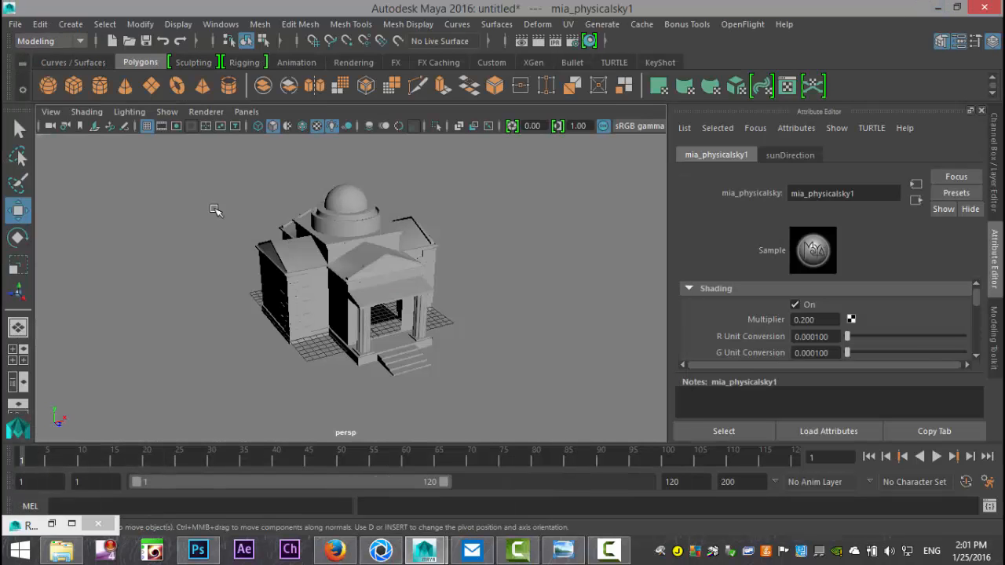
pyautogui.scroll(2, 220, 212)
pyautogui.keyDown('alt'); pyautogui.moveTo(332, 233); pyautogui.dragTo(427, 272); pyautogui.keyUp('alt')
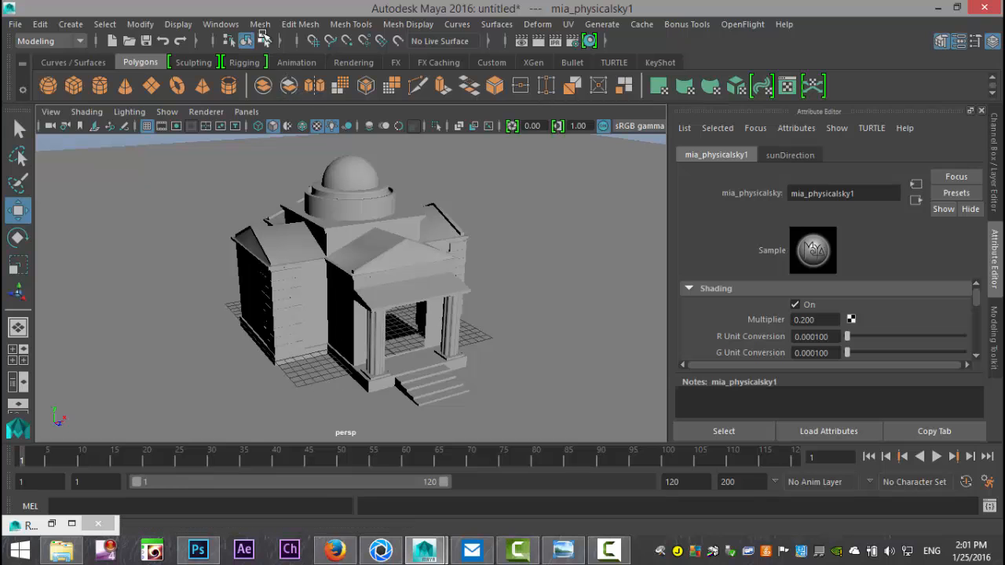
# Step: Select the sunDirection light in the Outliner and move it up and out beside the building's roof
pyautogui.click(226, 23)
pyautogui.click(267, 154)
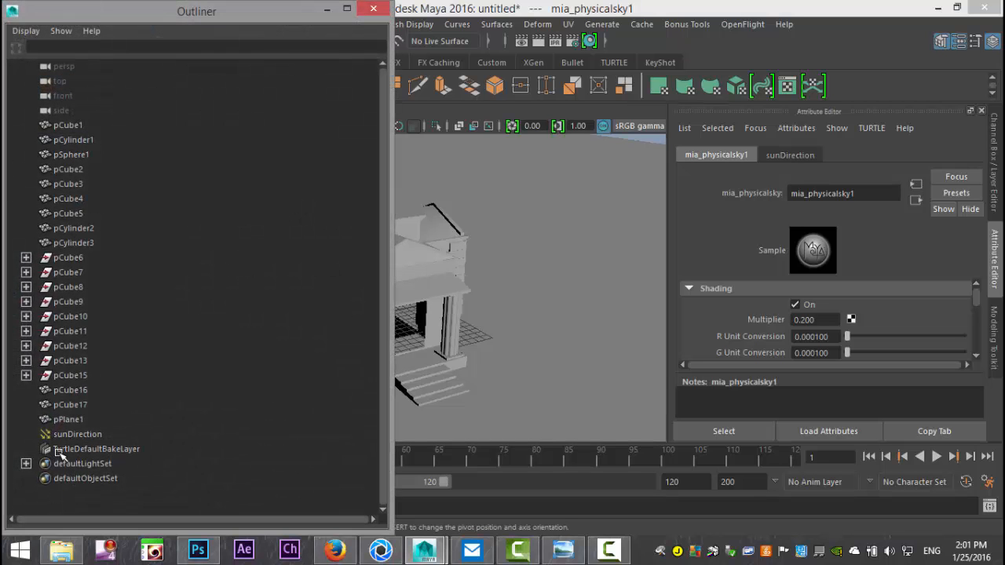
pyautogui.click(77, 435)
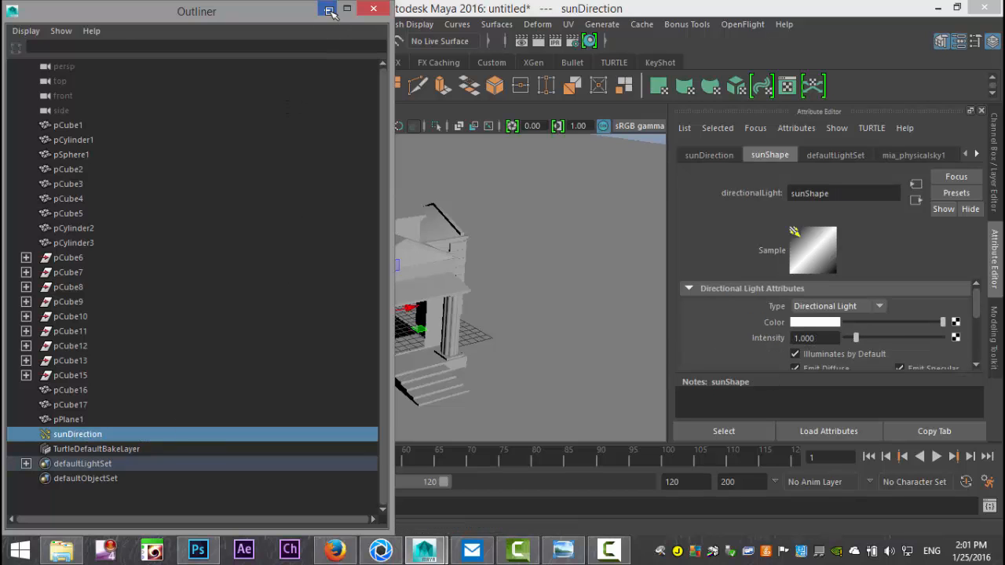
pyautogui.click(327, 8)
pyautogui.moveTo(384, 348); pyautogui.dragTo(463, 355)
pyautogui.moveTo(438, 322); pyautogui.dragTo(471, 168)
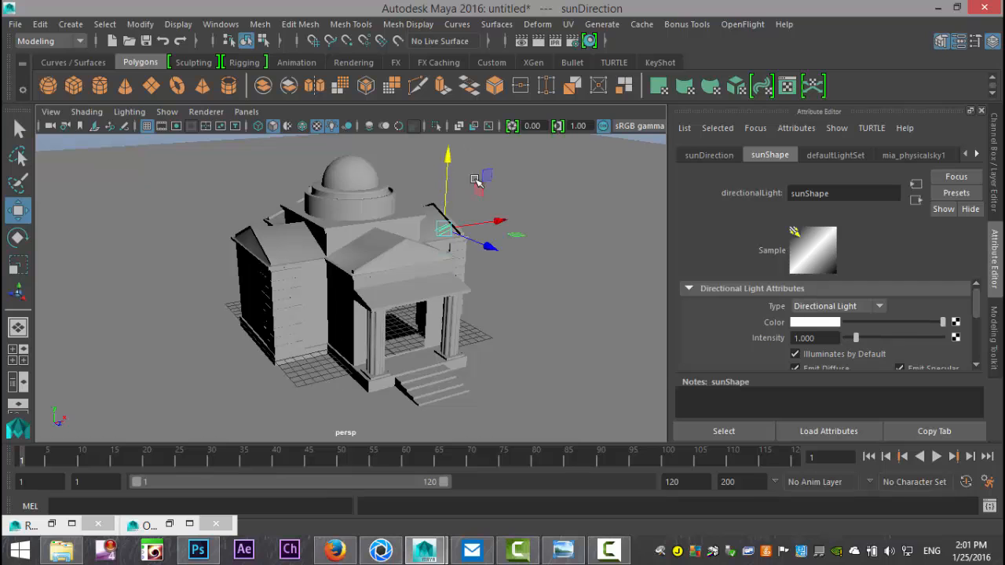
# Step: Enlarge the sunDirection light's icon and rotate it so sunlight falls across the building from the right
pyautogui.press('r')
pyautogui.moveTo(444, 229); pyautogui.dragTo(538, 257)
pyautogui.press('e')
pyautogui.moveTo(453, 218)
pyautogui.mouseDown()
pyautogui.moveTo(496, 212)
pyautogui.moveTo(487, 178)
pyautogui.moveTo(426, 141)
pyautogui.moveTo(377, 135)
pyautogui.moveTo(446, 193)
pyautogui.mouseUp()
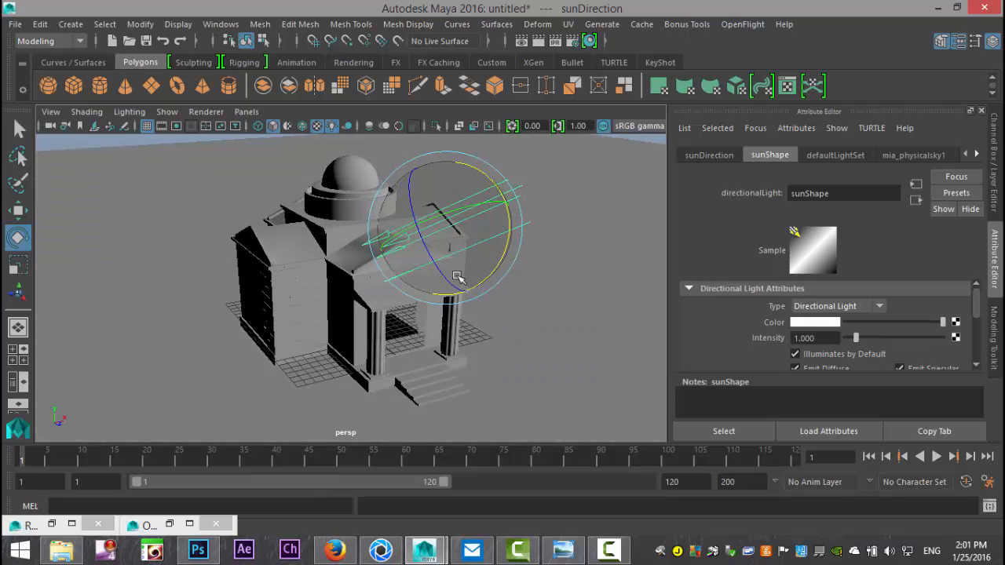
pyautogui.scroll(2, 466, 316)
pyautogui.scroll(-3, 456, 297)
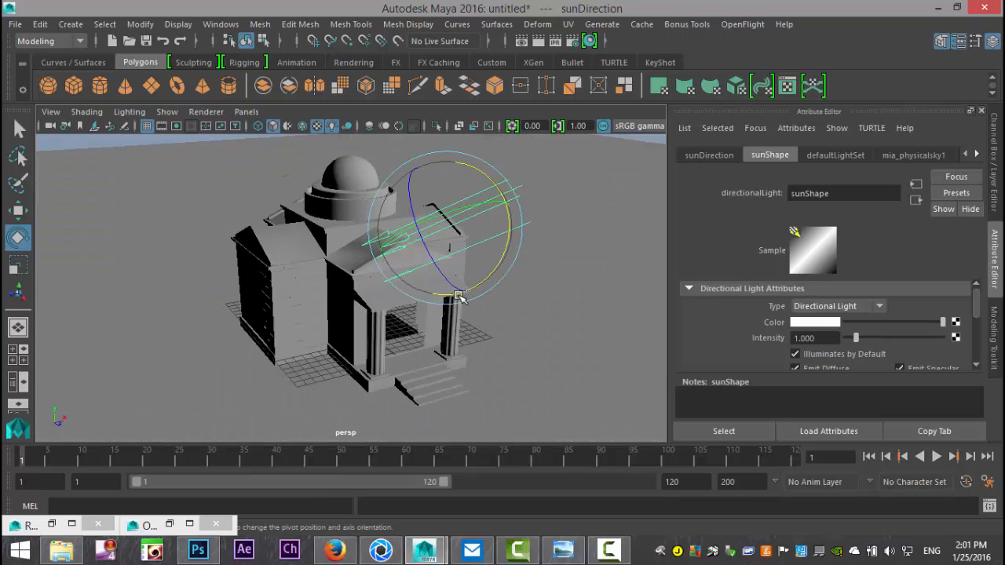
pyautogui.scroll(1, 455, 296)
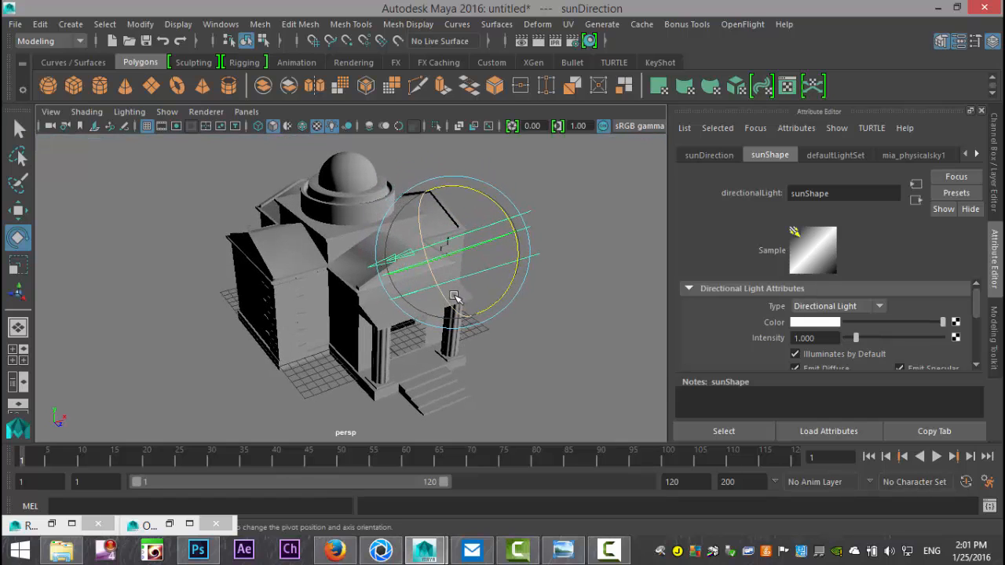
pyautogui.scroll(2, 461, 298)
pyautogui.moveTo(465, 298); pyautogui.dragTo(468, 306)
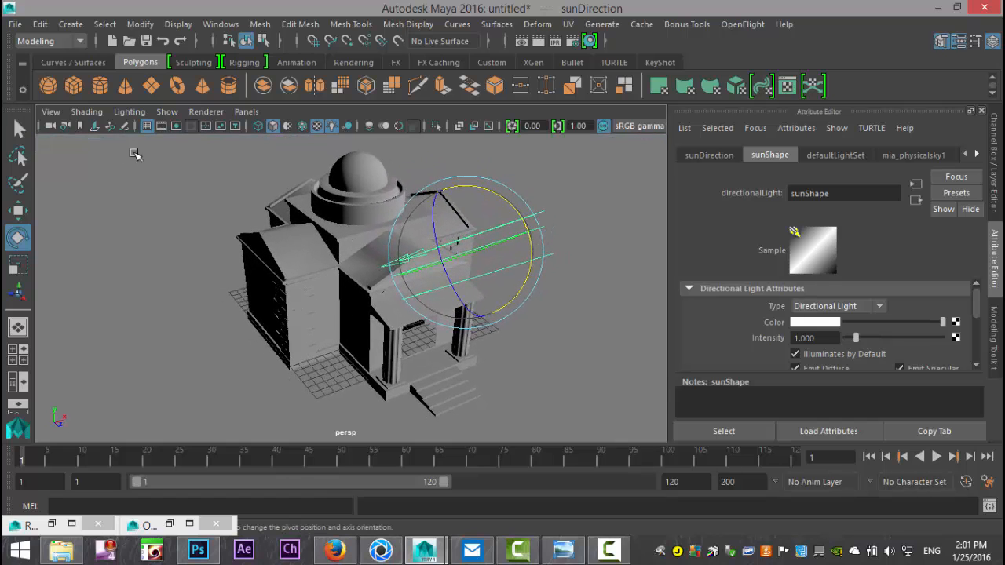
# Step: Frame the front entrance and left wing from a low angle within the resolution gate and render the view
pyautogui.click(162, 126)
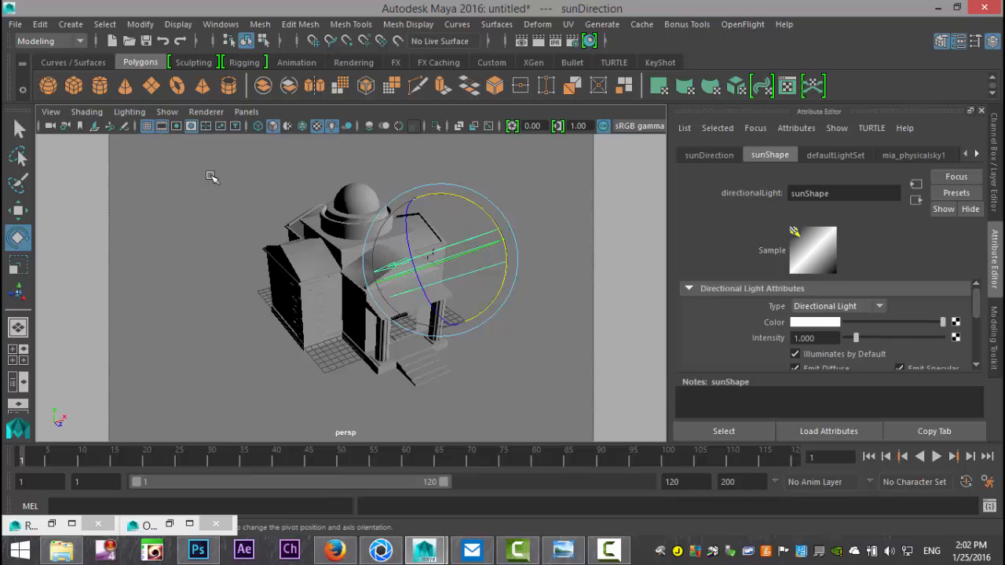
pyautogui.scroll(2, 284, 254)
pyautogui.keyDown('alt'); pyautogui.moveTo(283, 289); pyautogui.dragTo(277, 248); pyautogui.keyUp('alt')
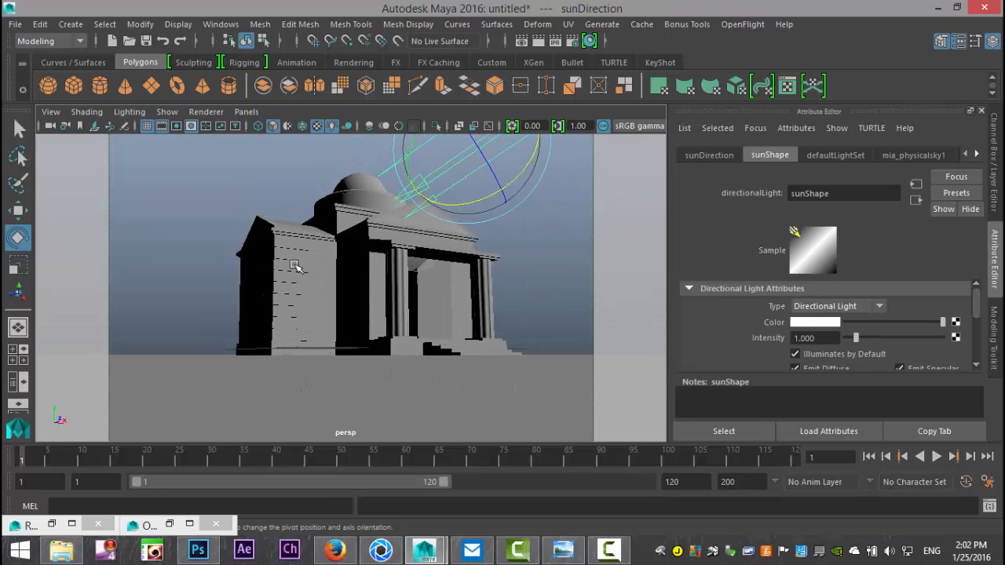
pyautogui.scroll(3, 314, 288)
pyautogui.keyDown('alt'); pyautogui.moveTo(316, 322); pyautogui.dragTo(273, 330); pyautogui.keyUp('alt')
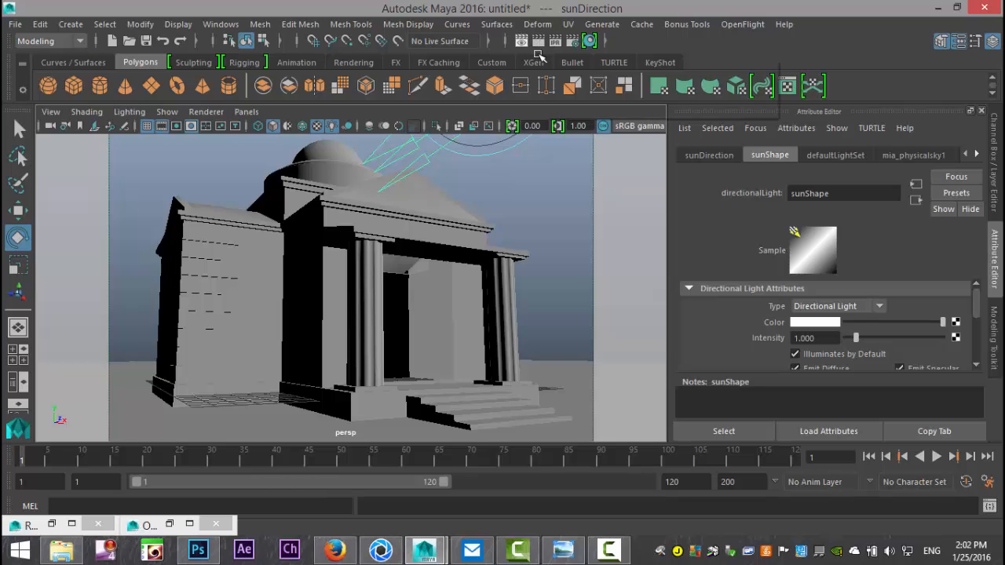
pyautogui.click(522, 39)
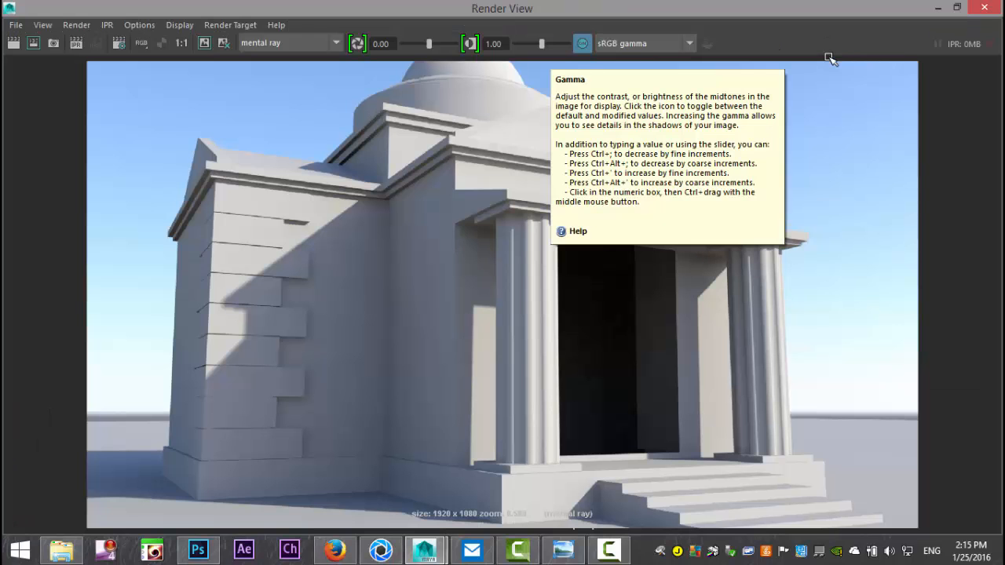